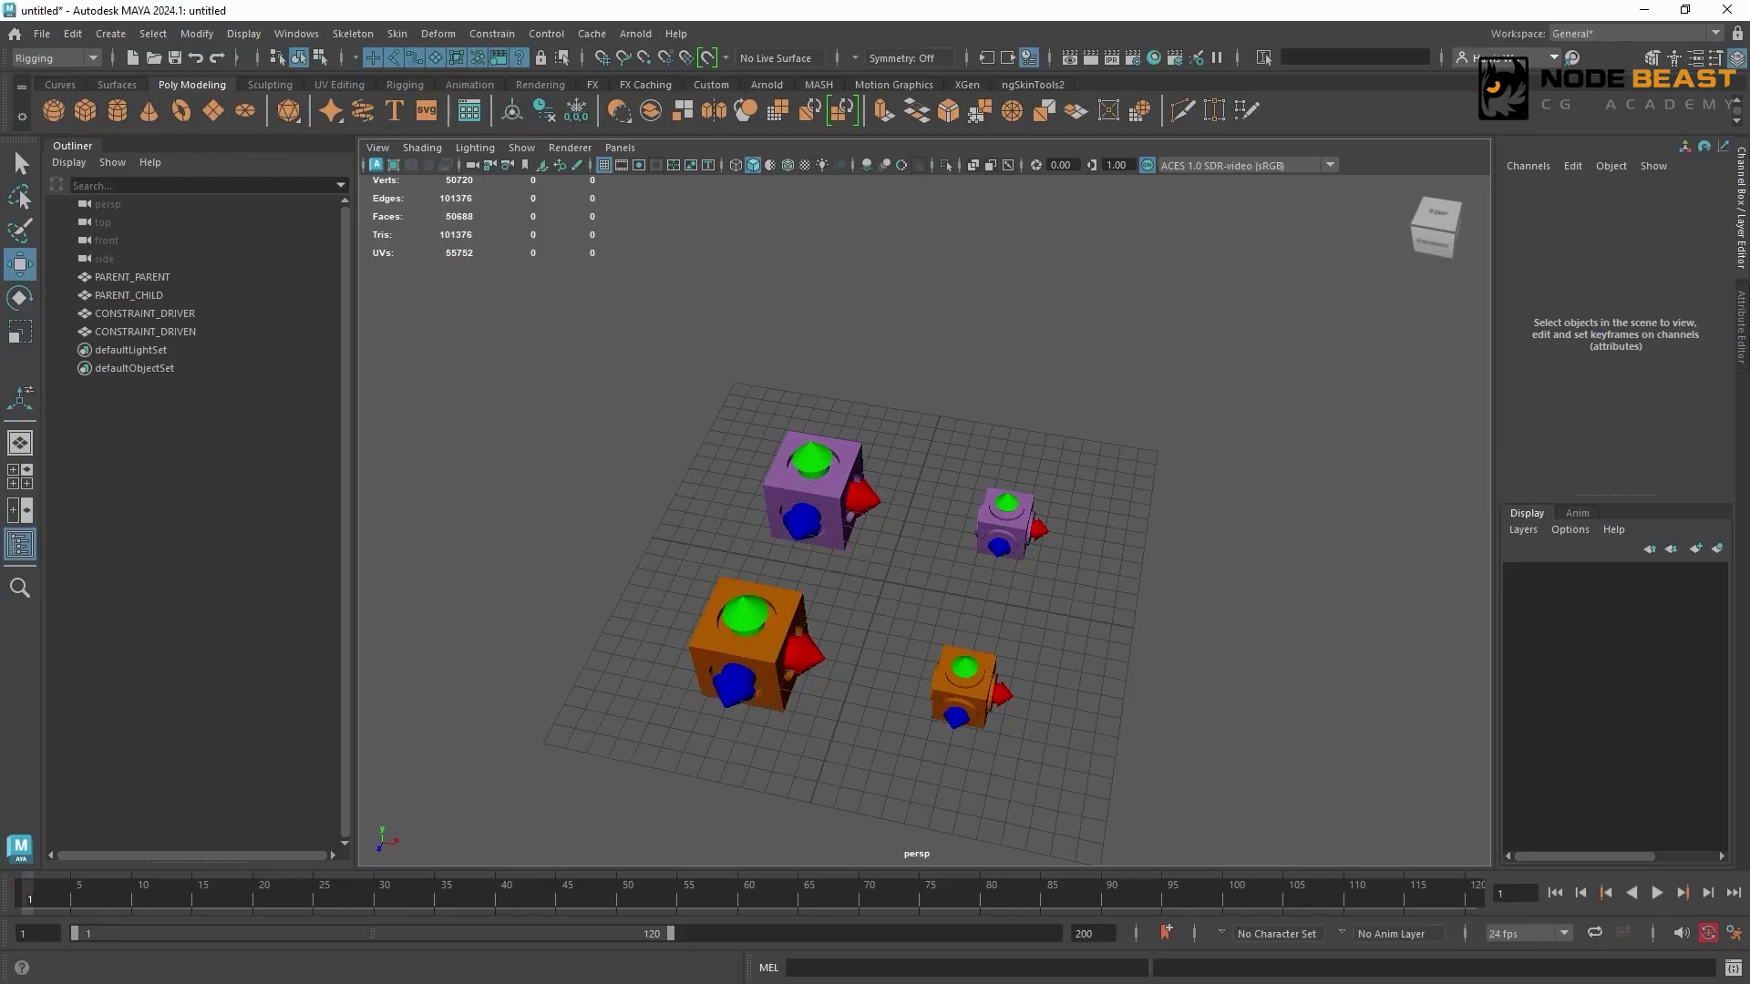
Parent the small purple cube PARENT_CHILD under PARENT_PARENT and check their hierarchy in the Outliner.
left_click(1028, 501)
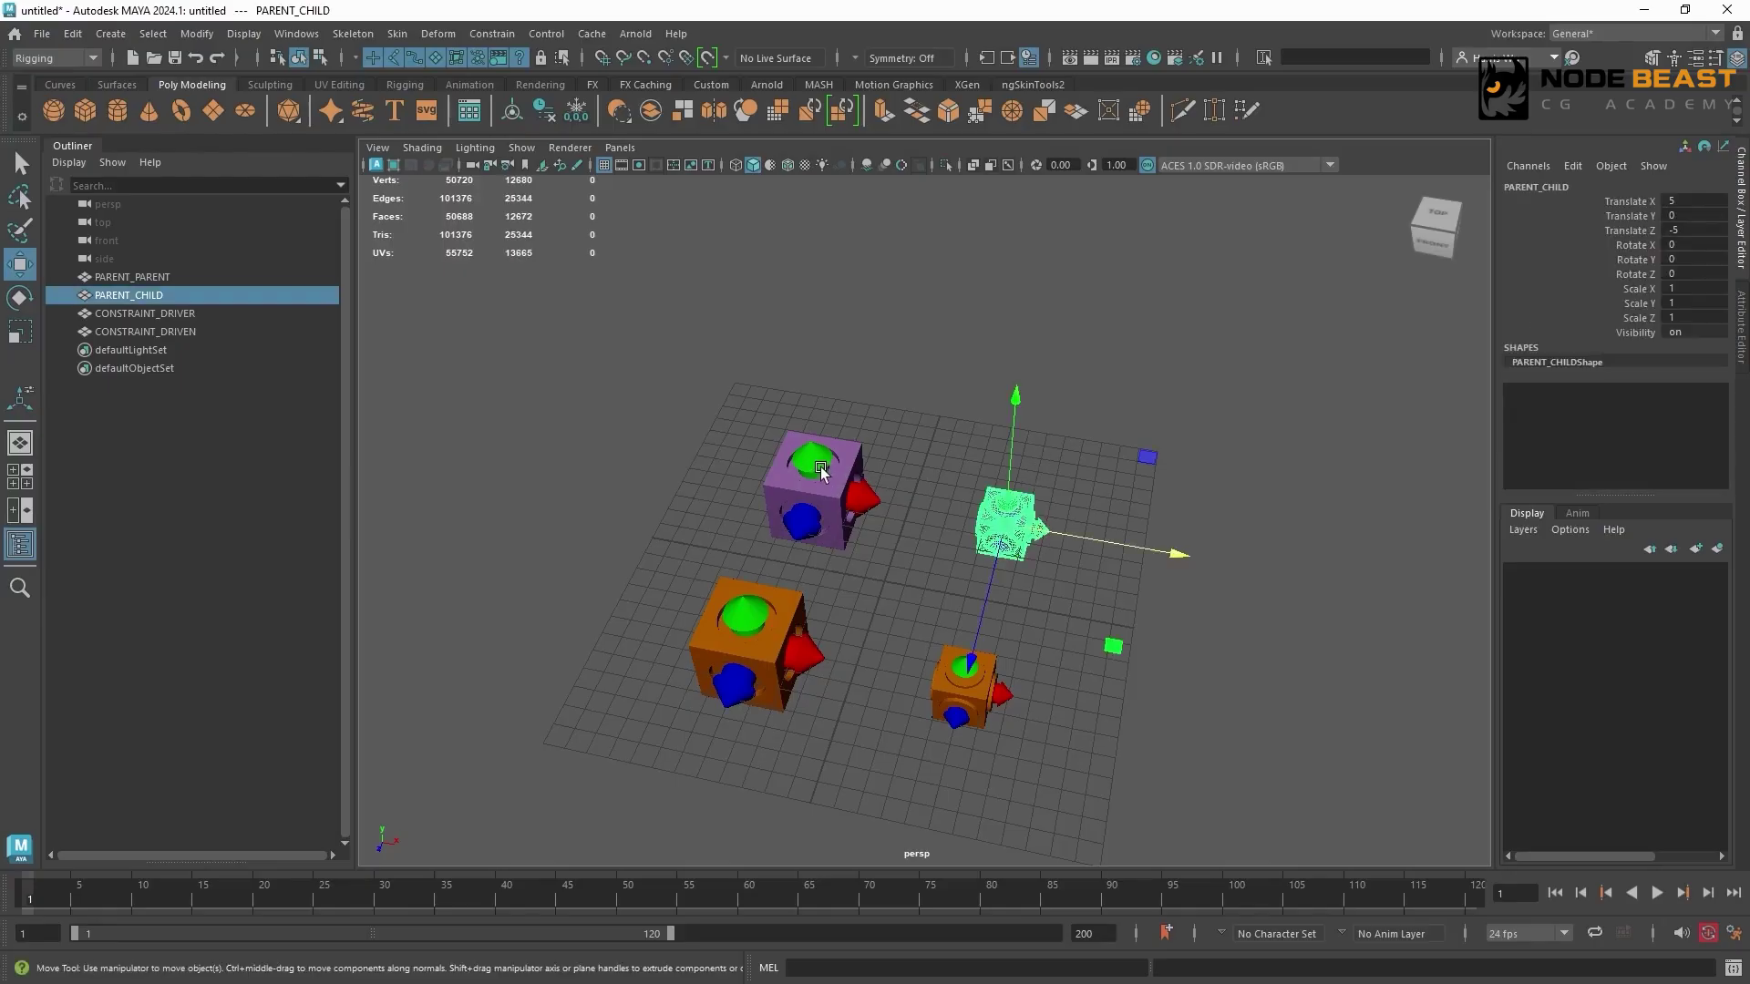
left_click(820, 472, "shift")
key("p")
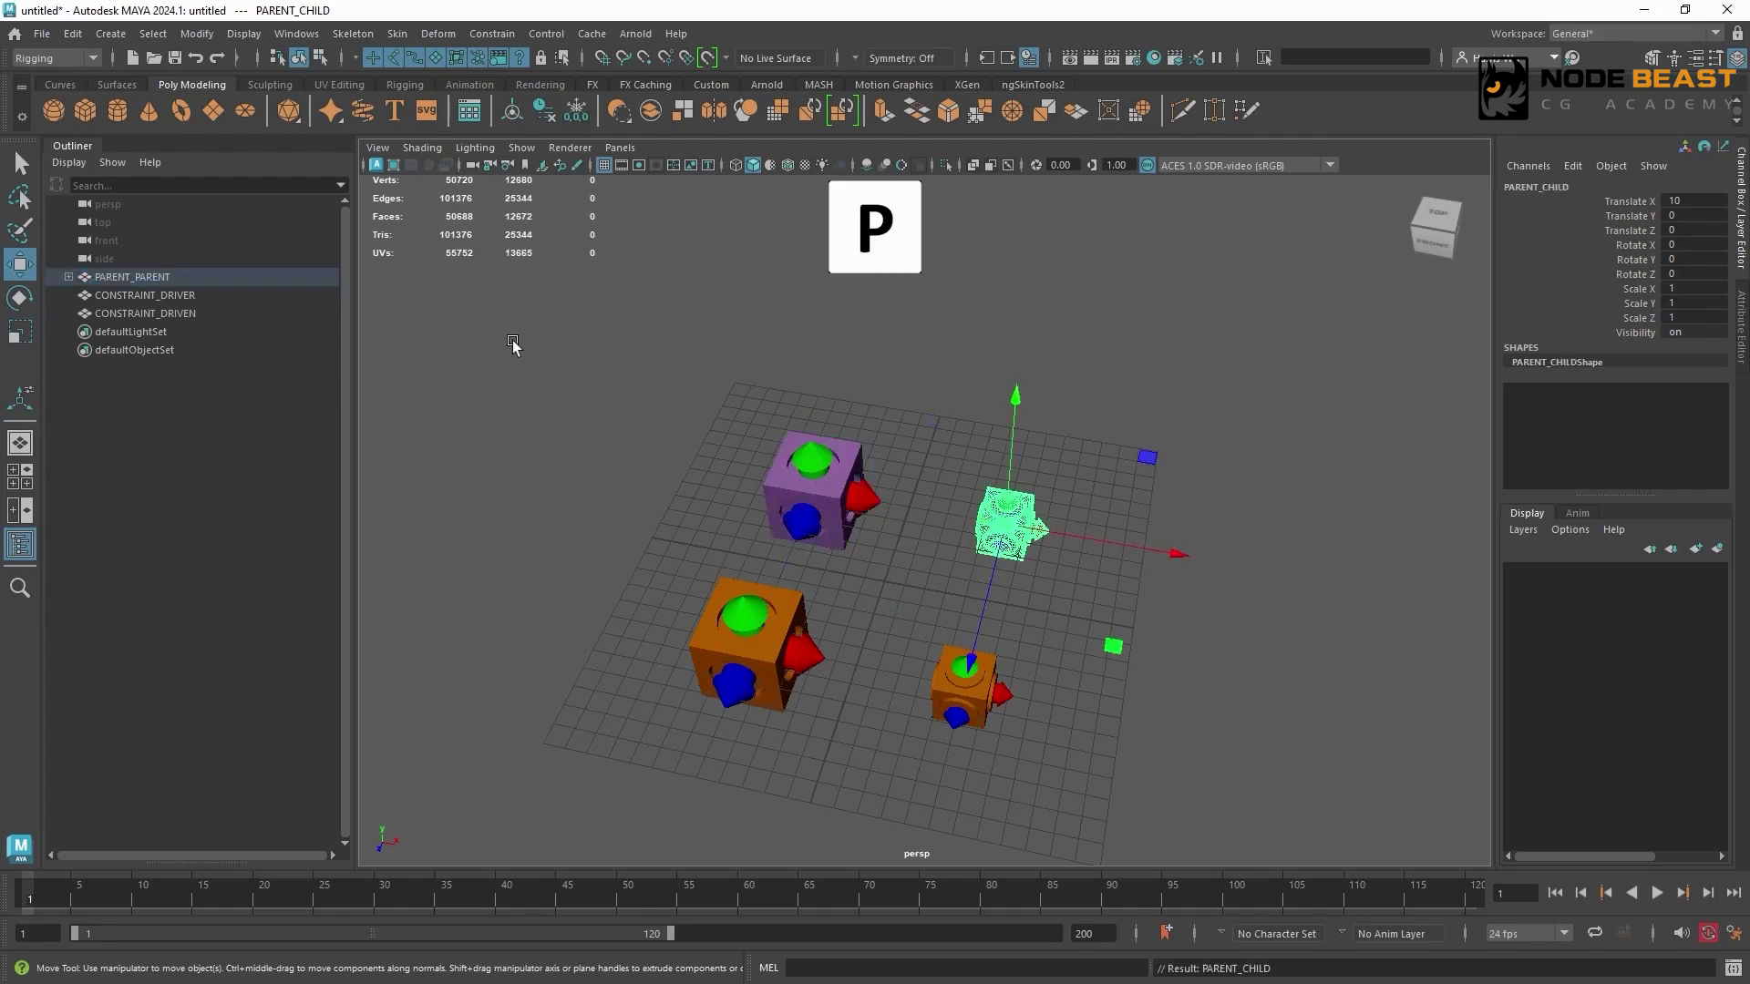
left_click(70, 278)
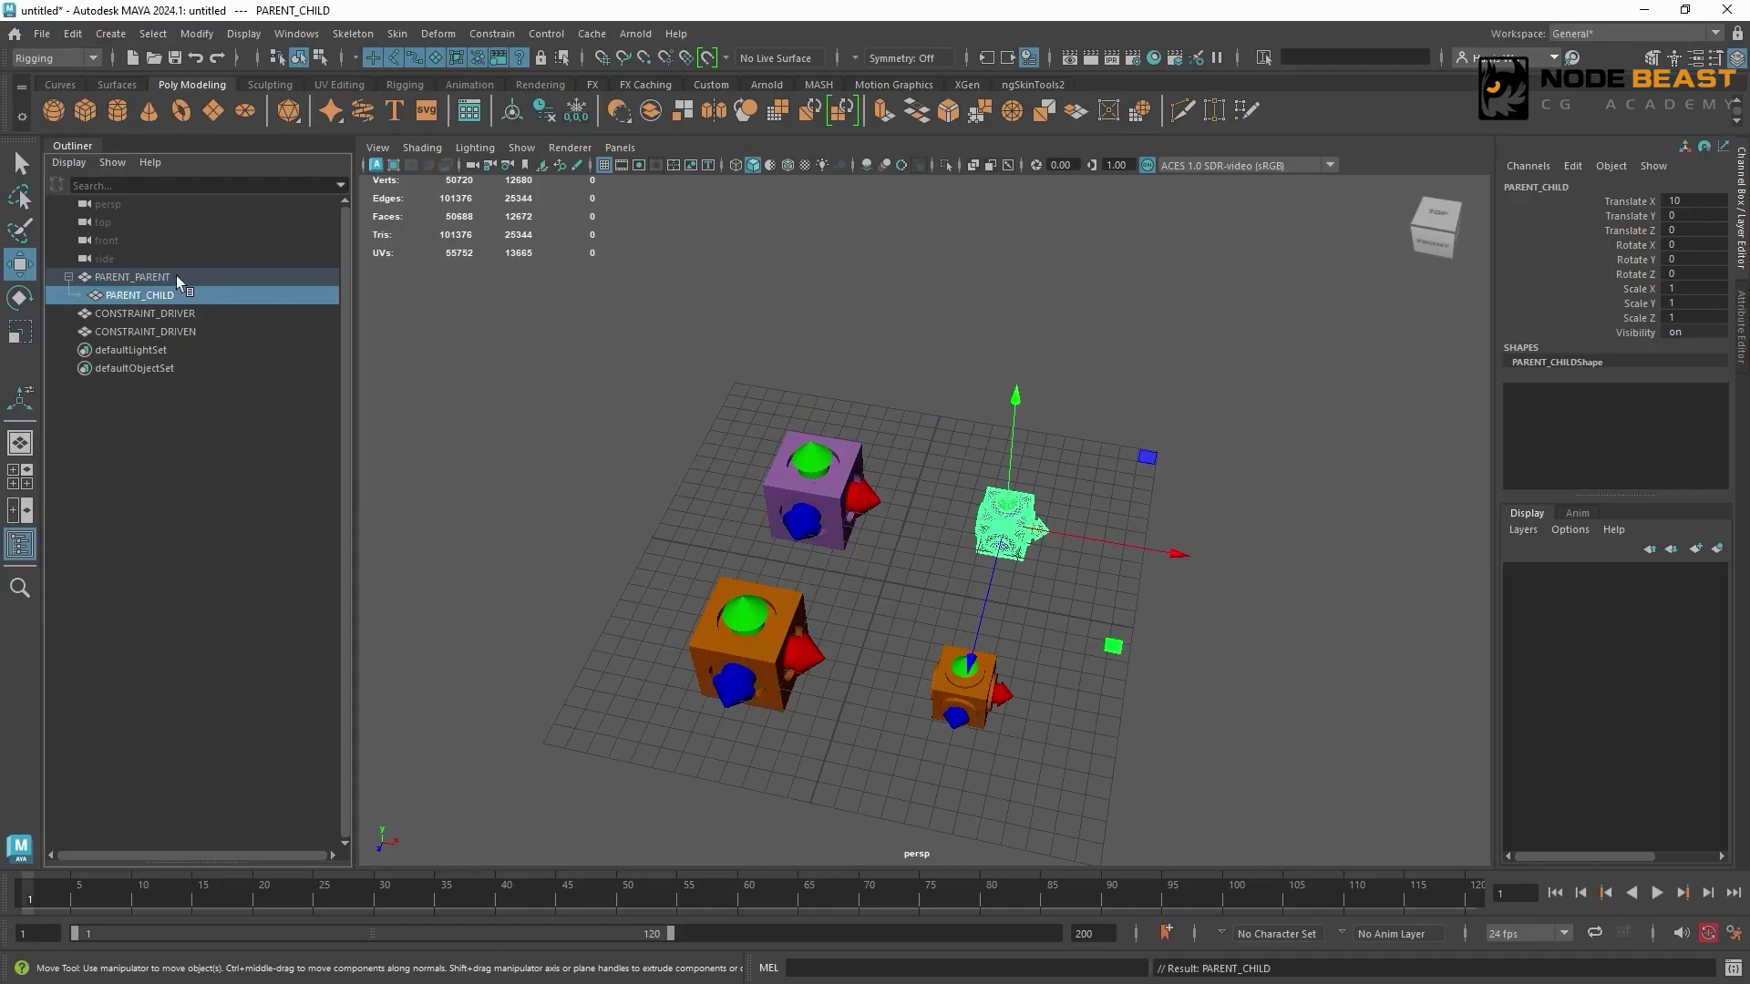
left_click(70, 277)
left_click(636, 594)
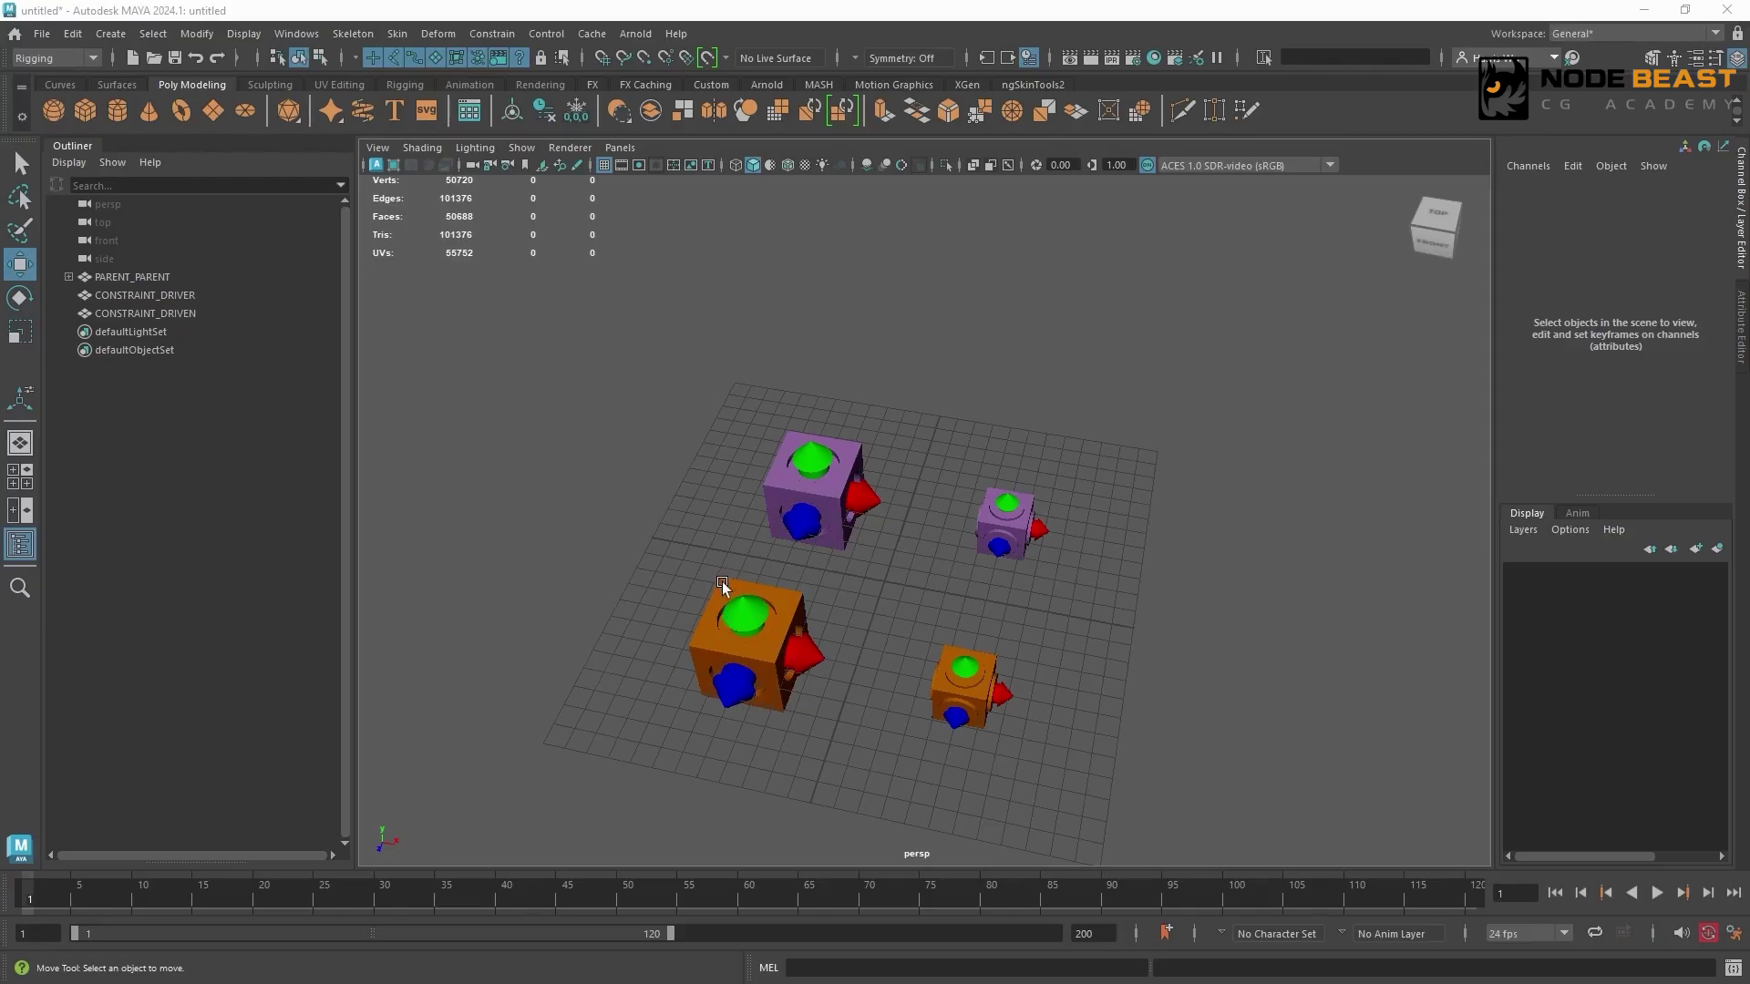
Constrain CONSTRAINT_DRIVEN to CONSTRAINT_DRIVER with a Parent constraint, using reset options with Maintain offset on and all translate and rotate axes.
left_click(740, 627)
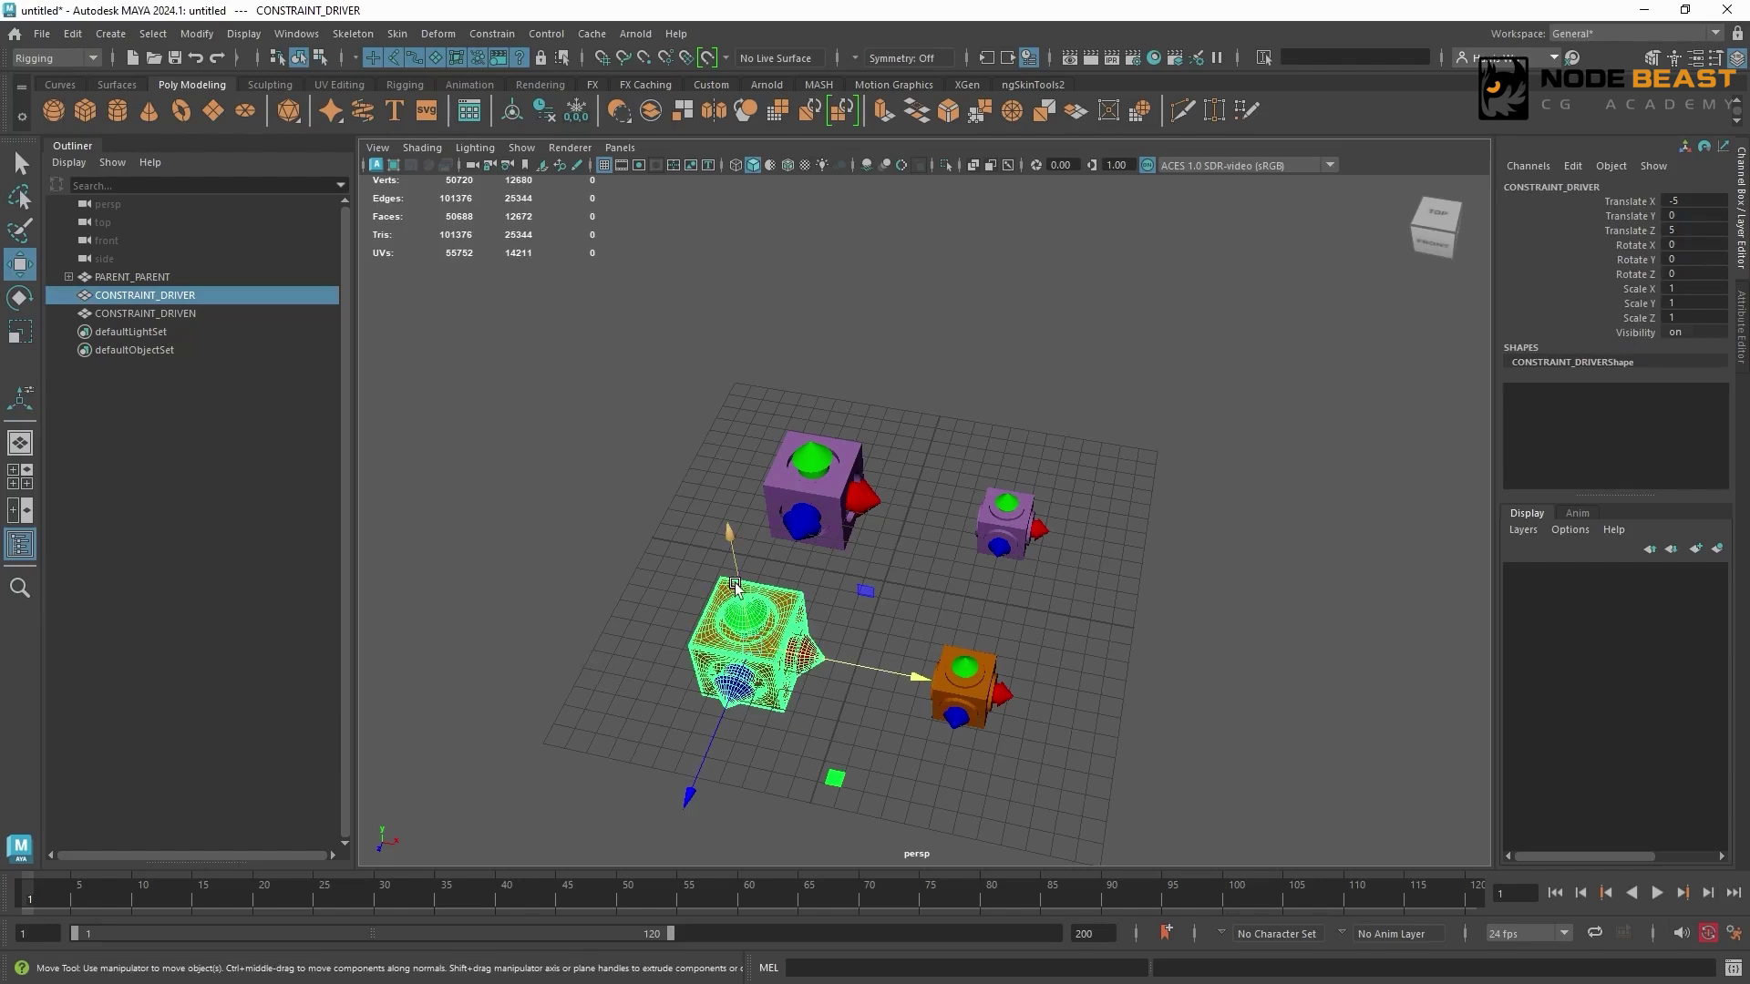
left_click(994, 670, "shift")
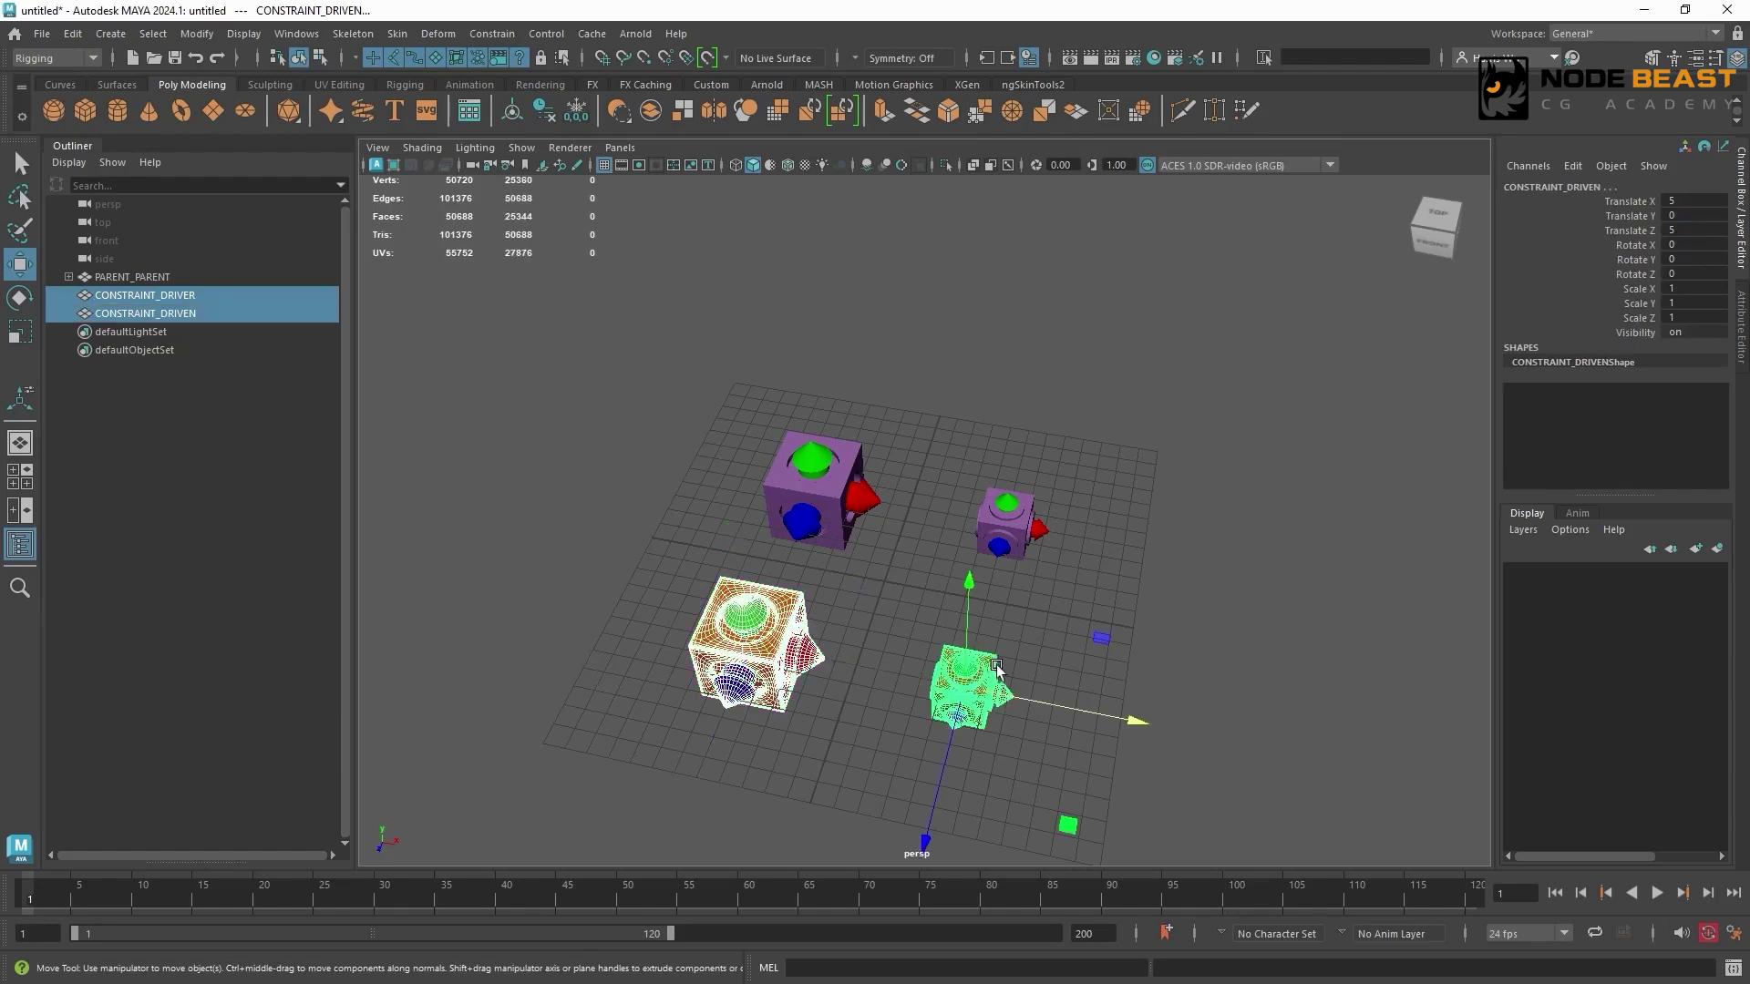
left_click(492, 41)
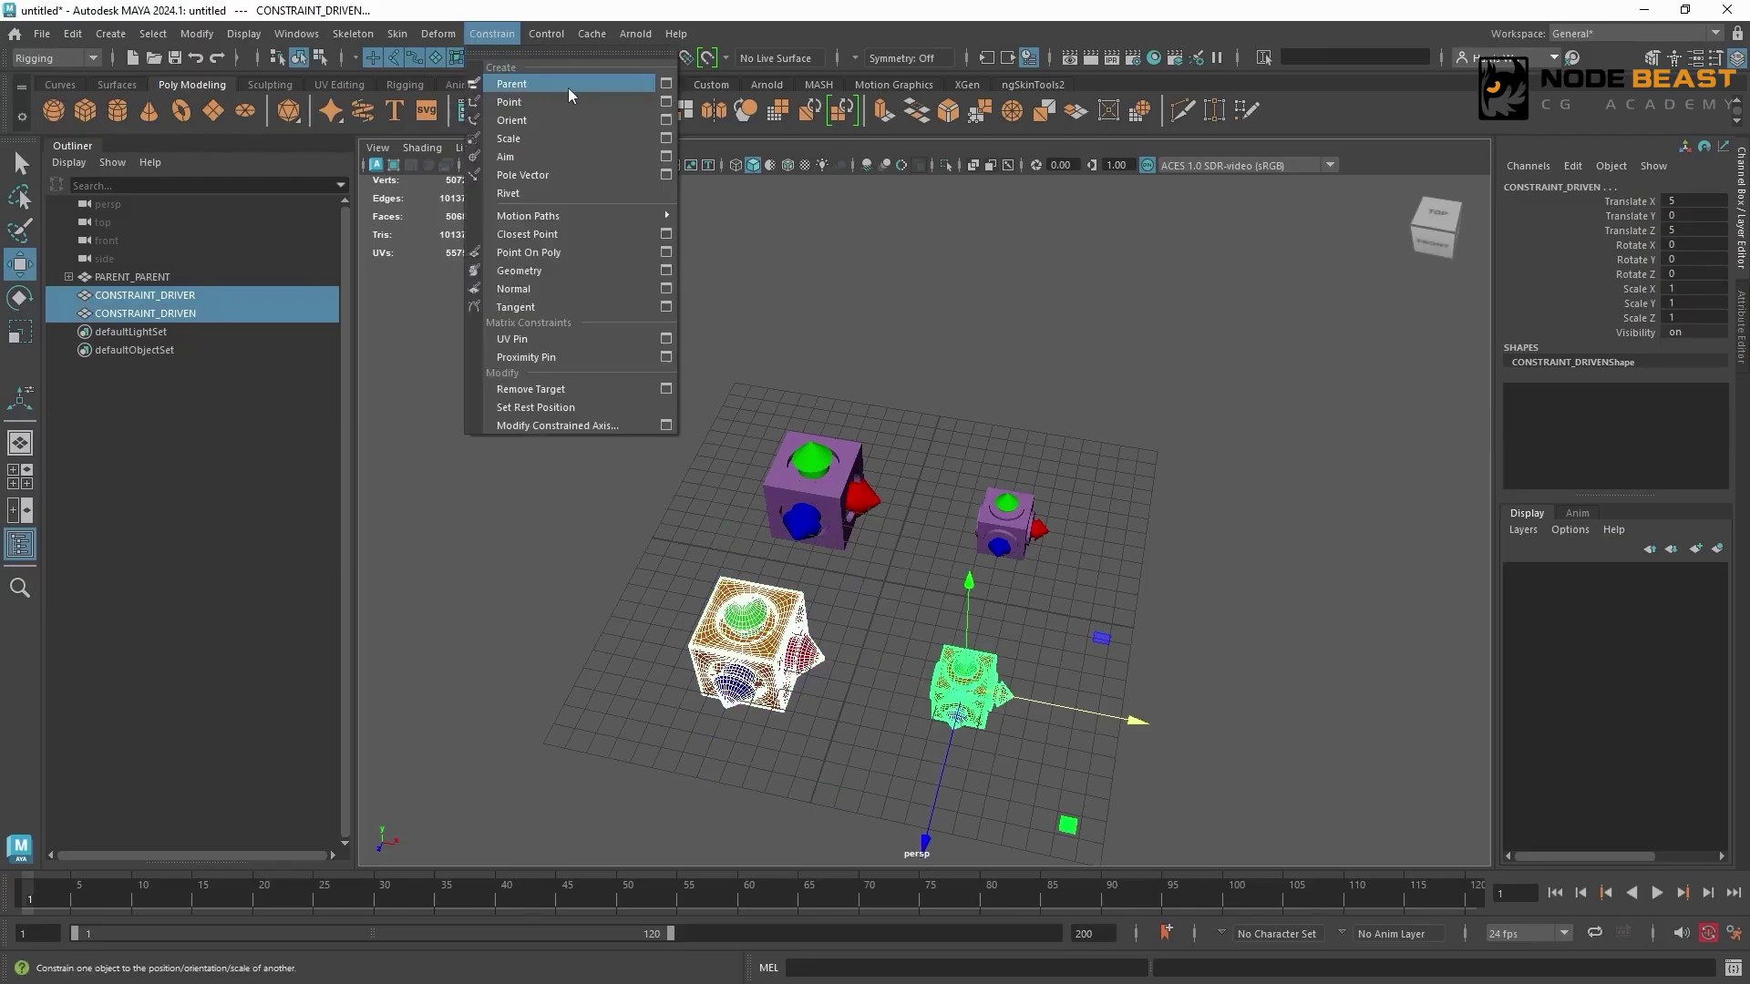
left_click(666, 85)
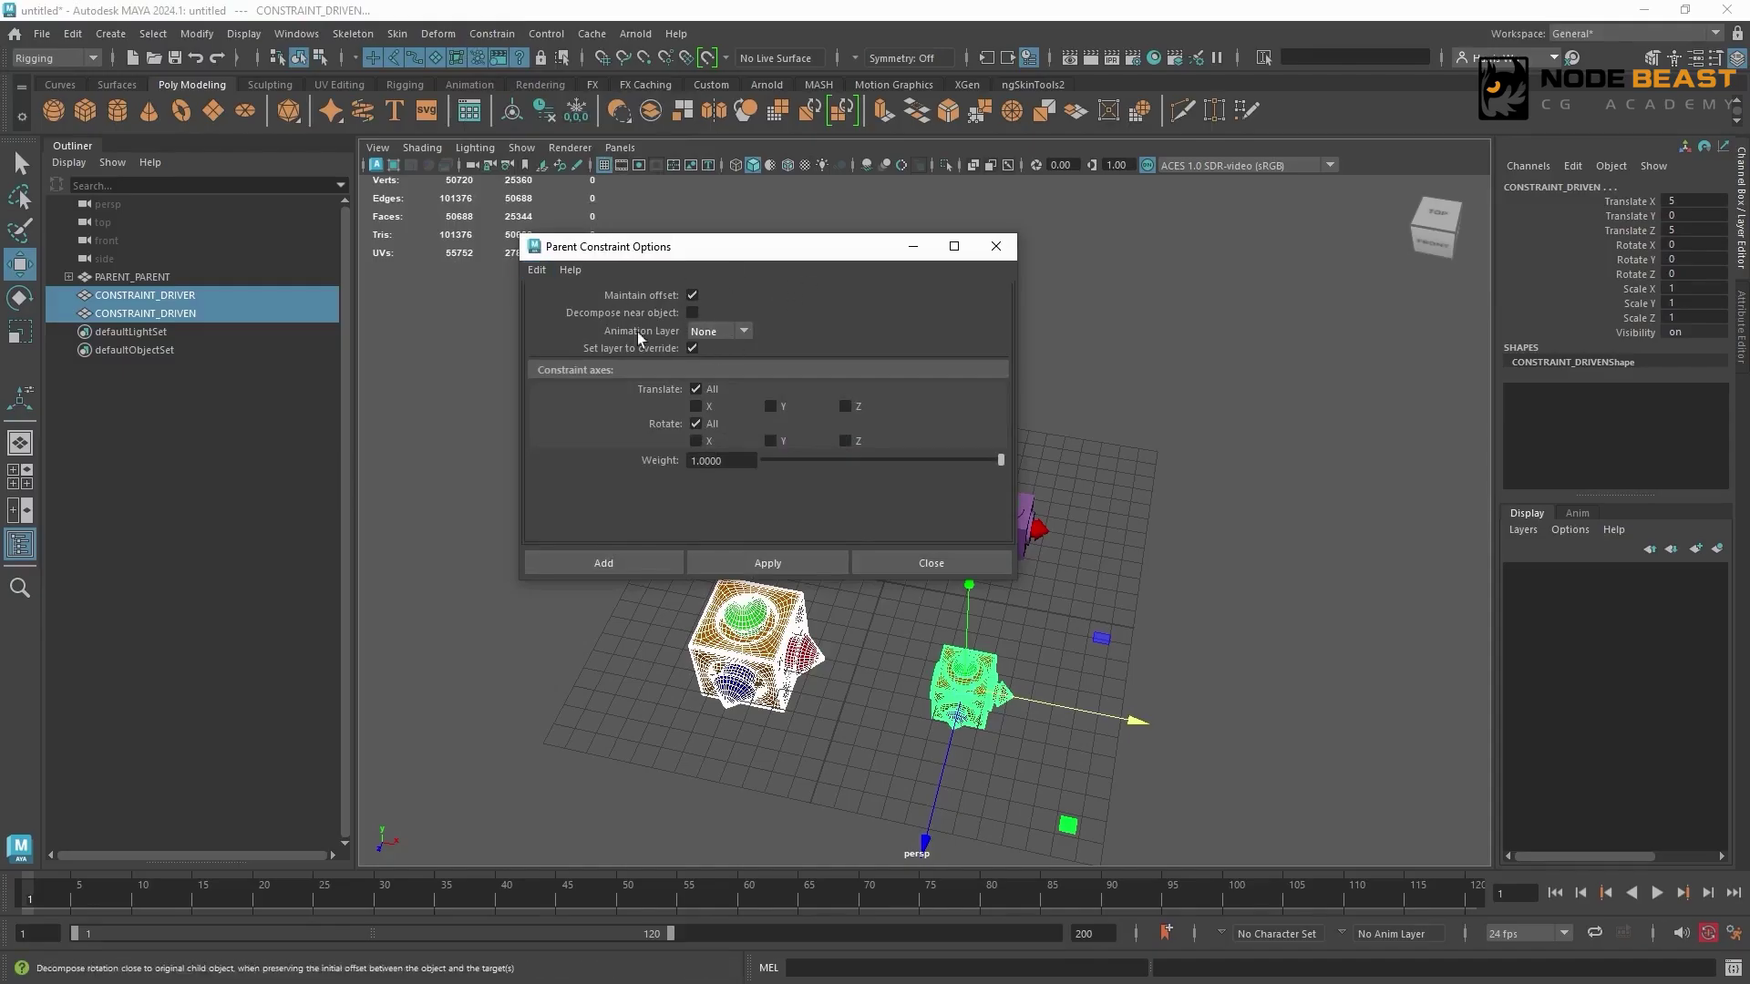
left_click(533, 270)
left_click(555, 308)
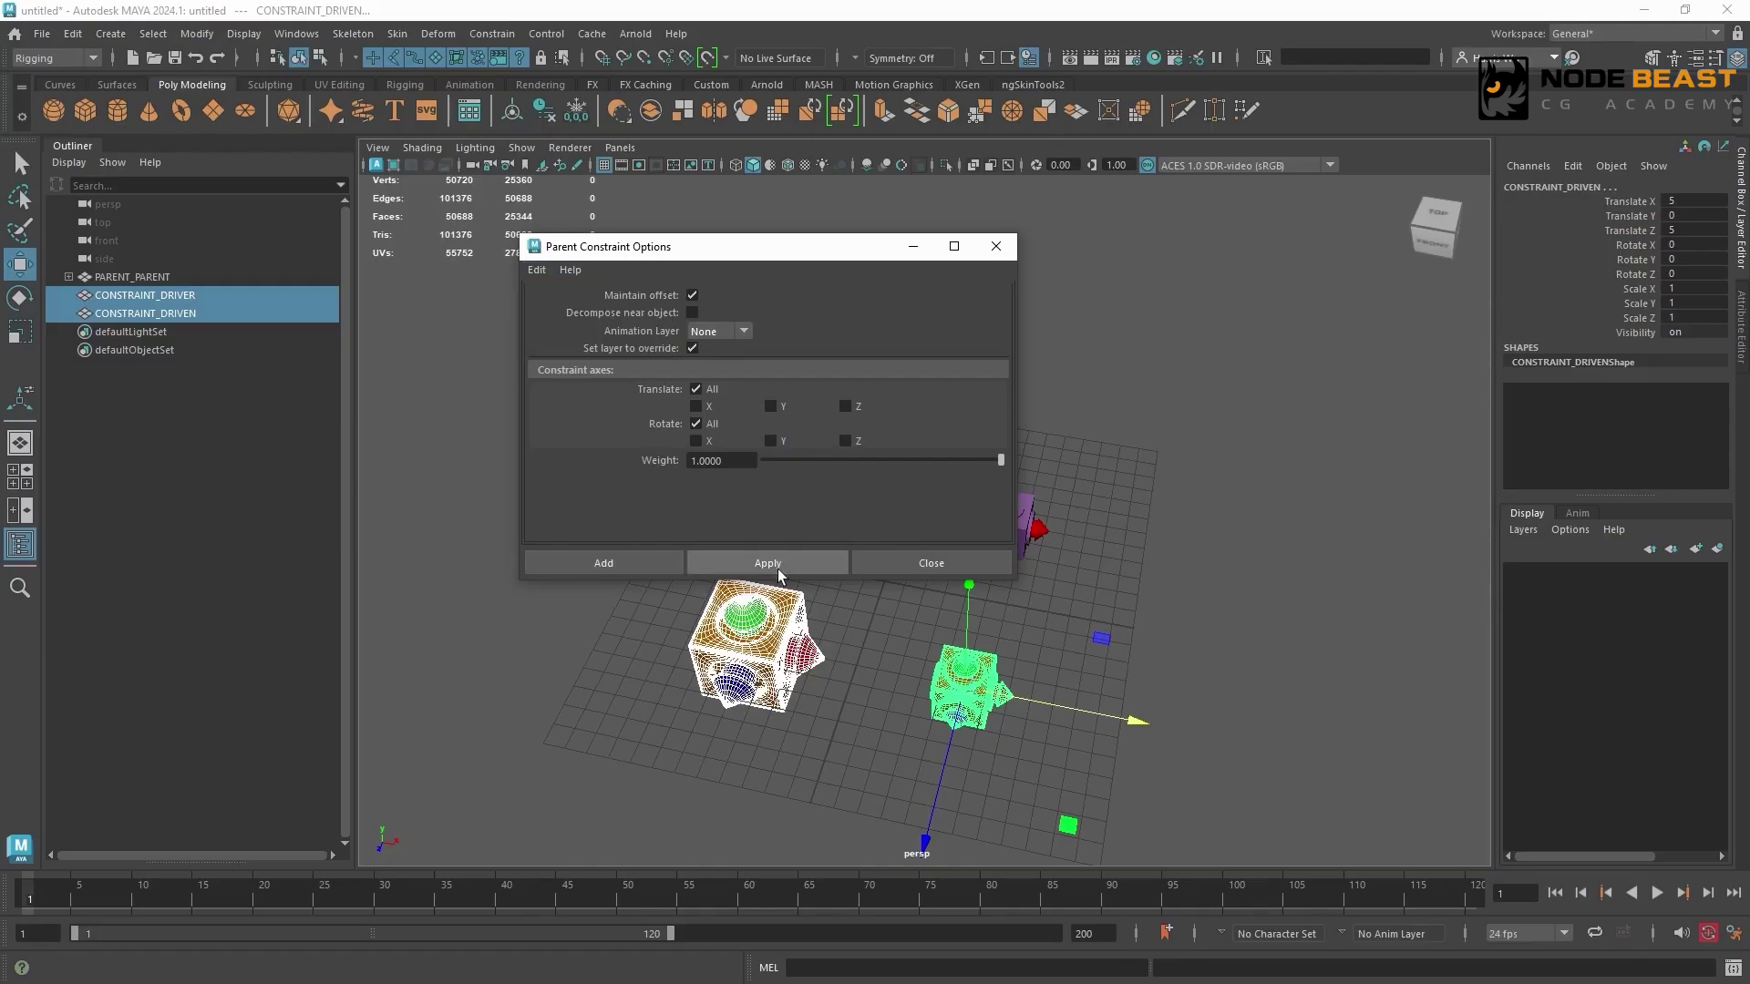
left_click(768, 562)
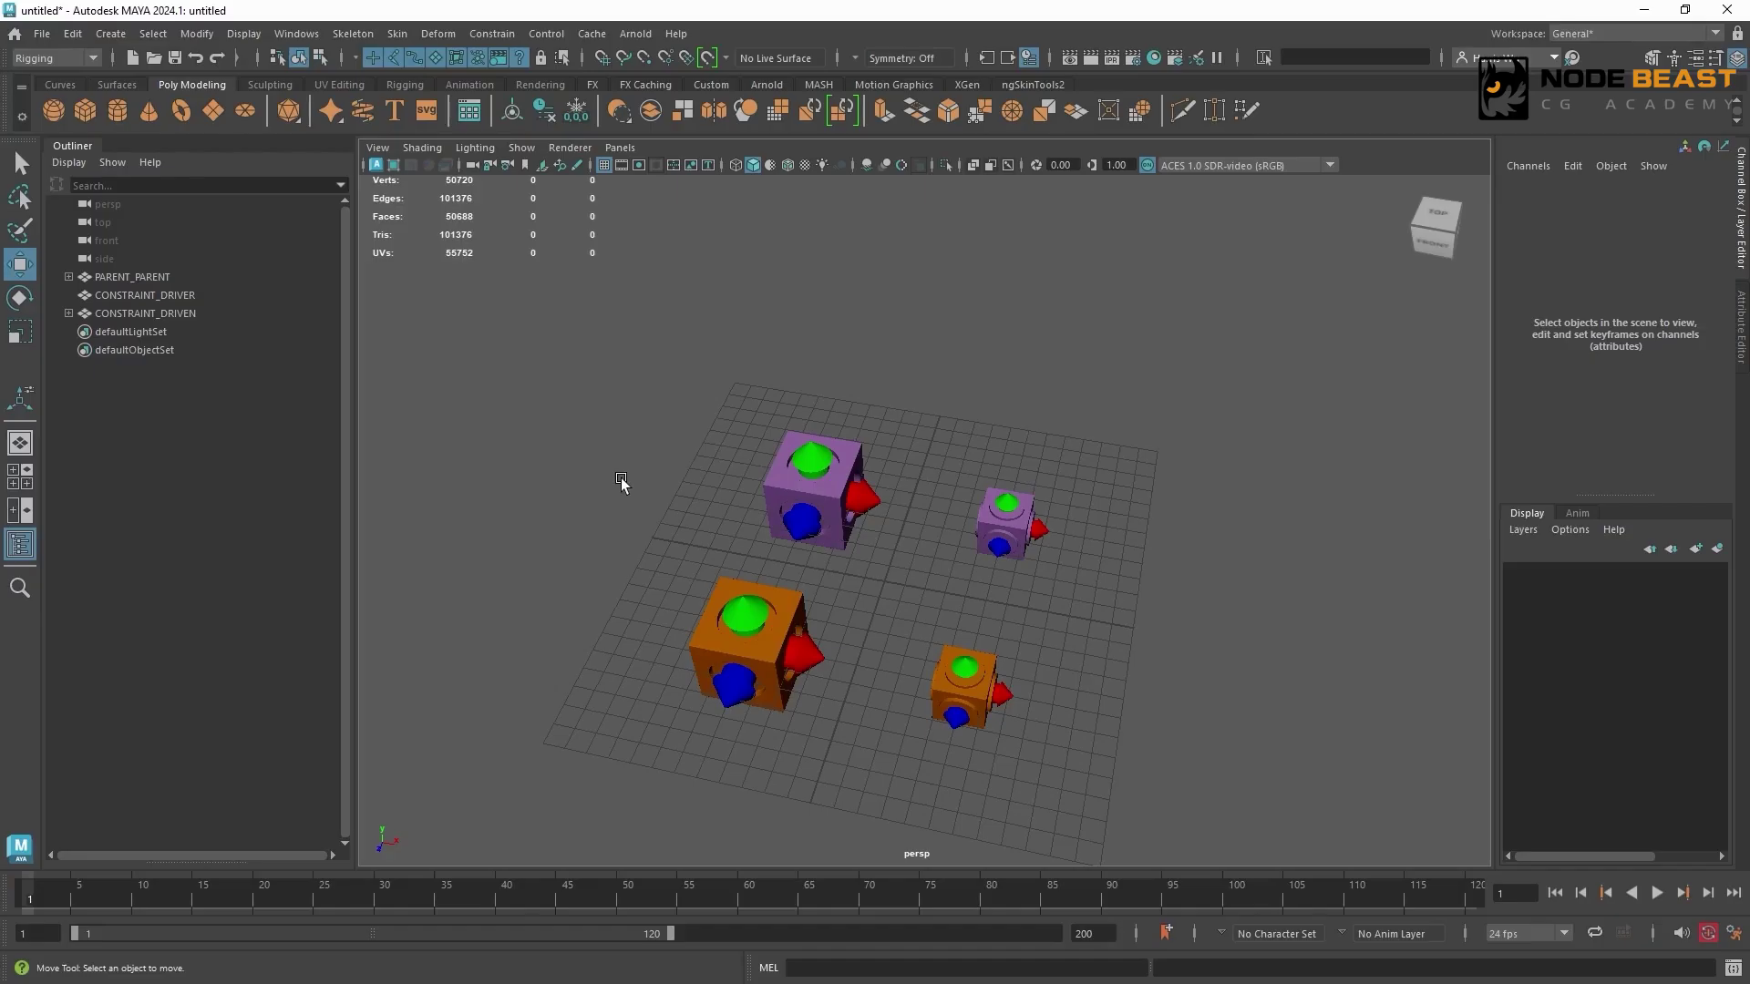
Try moving and rotating PARENT_PARENT and CONSTRAINT_DRIVER together to compare how their dependent cubes follow.
left_click(779, 497)
left_click(746, 646, "shift")
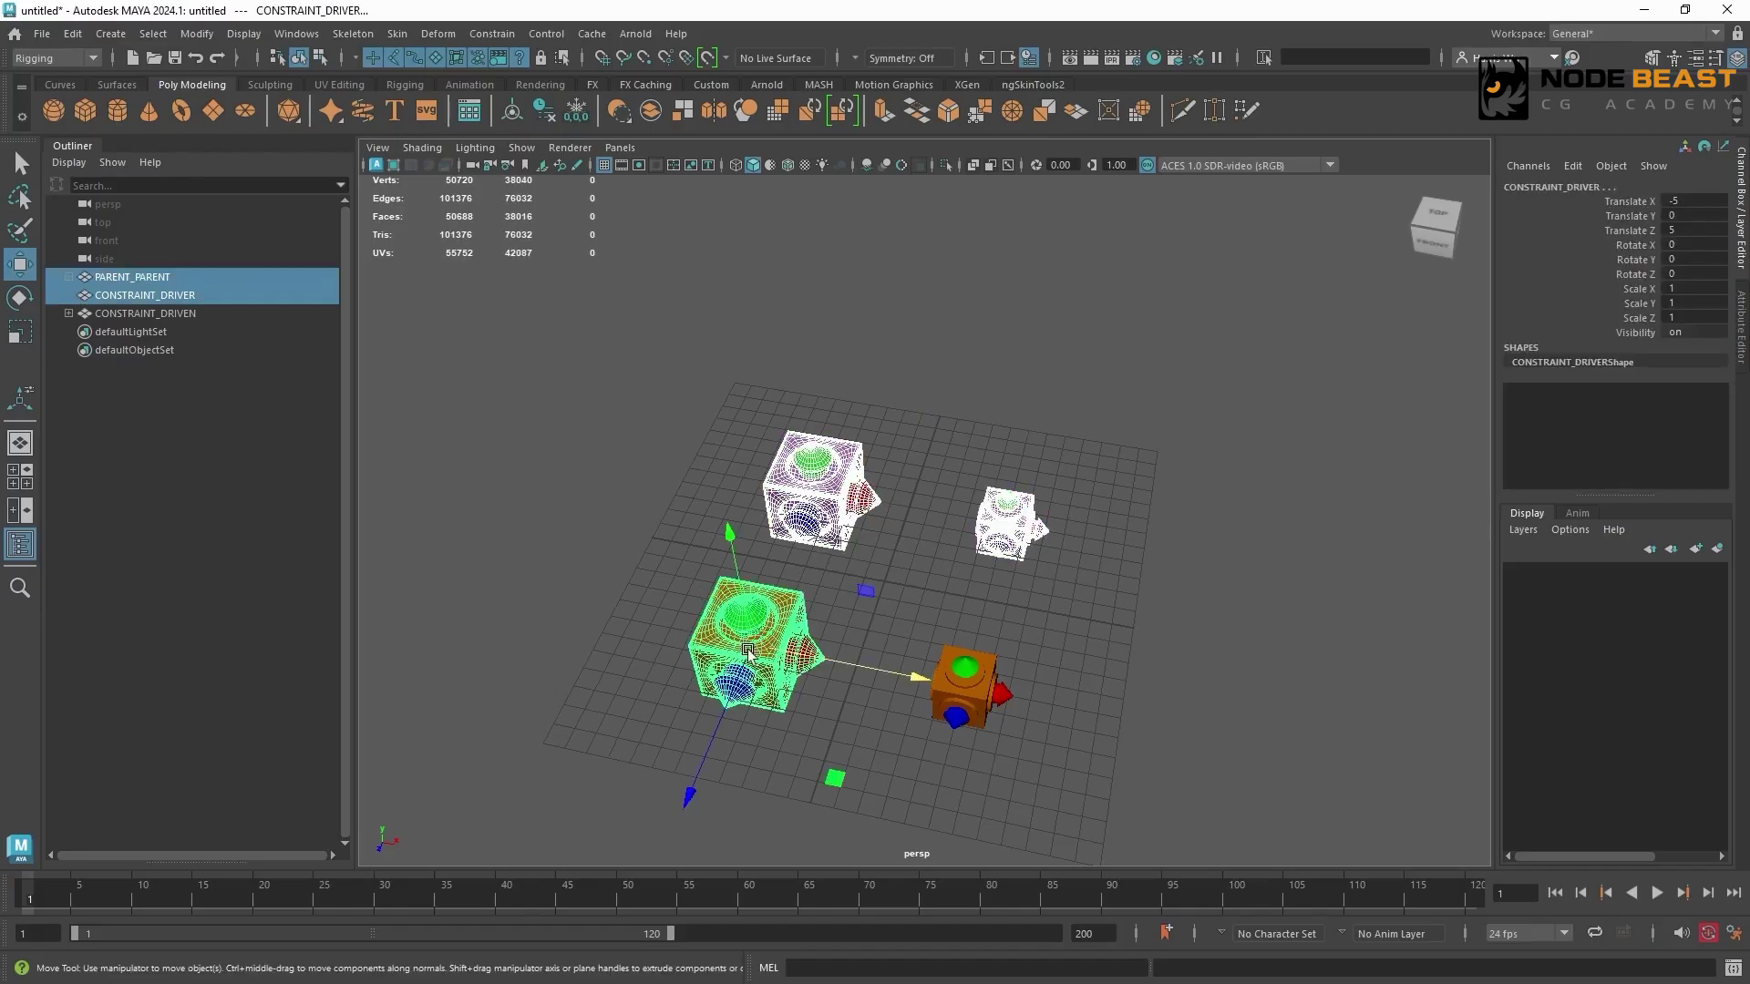
left_click_drag(744, 649, 801, 550)
key("ctrl+z")
key("e")
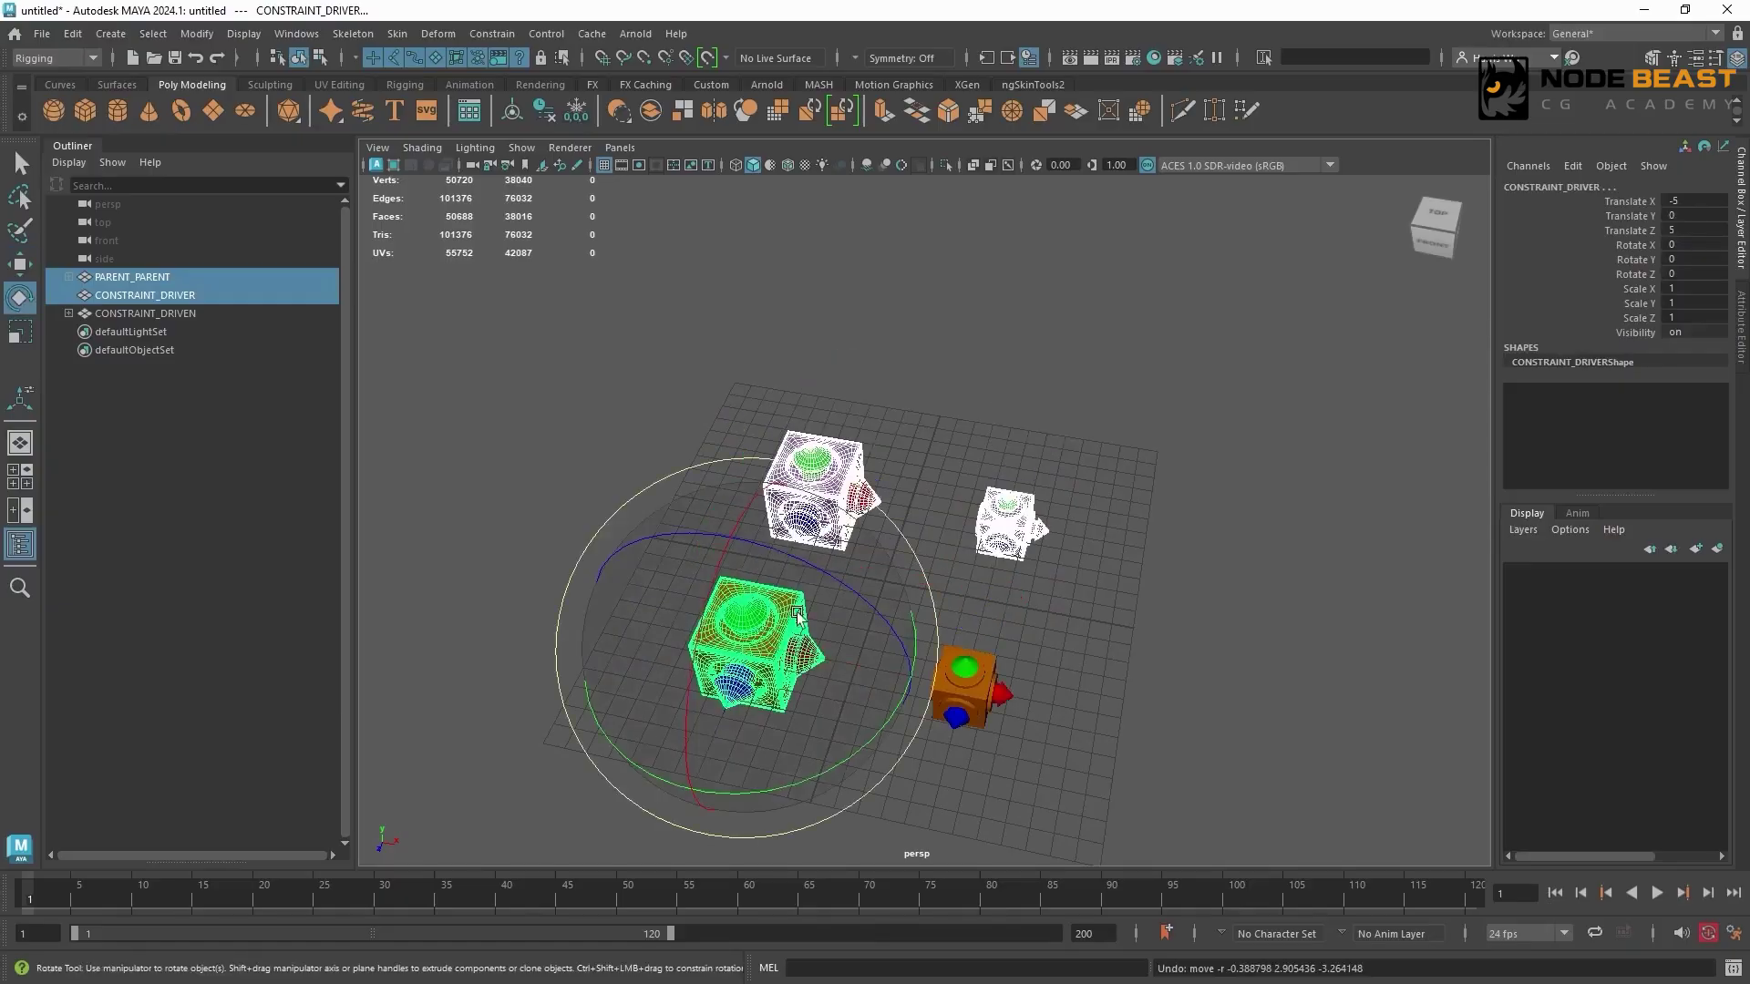
left_click_drag(797, 623, 809, 720)
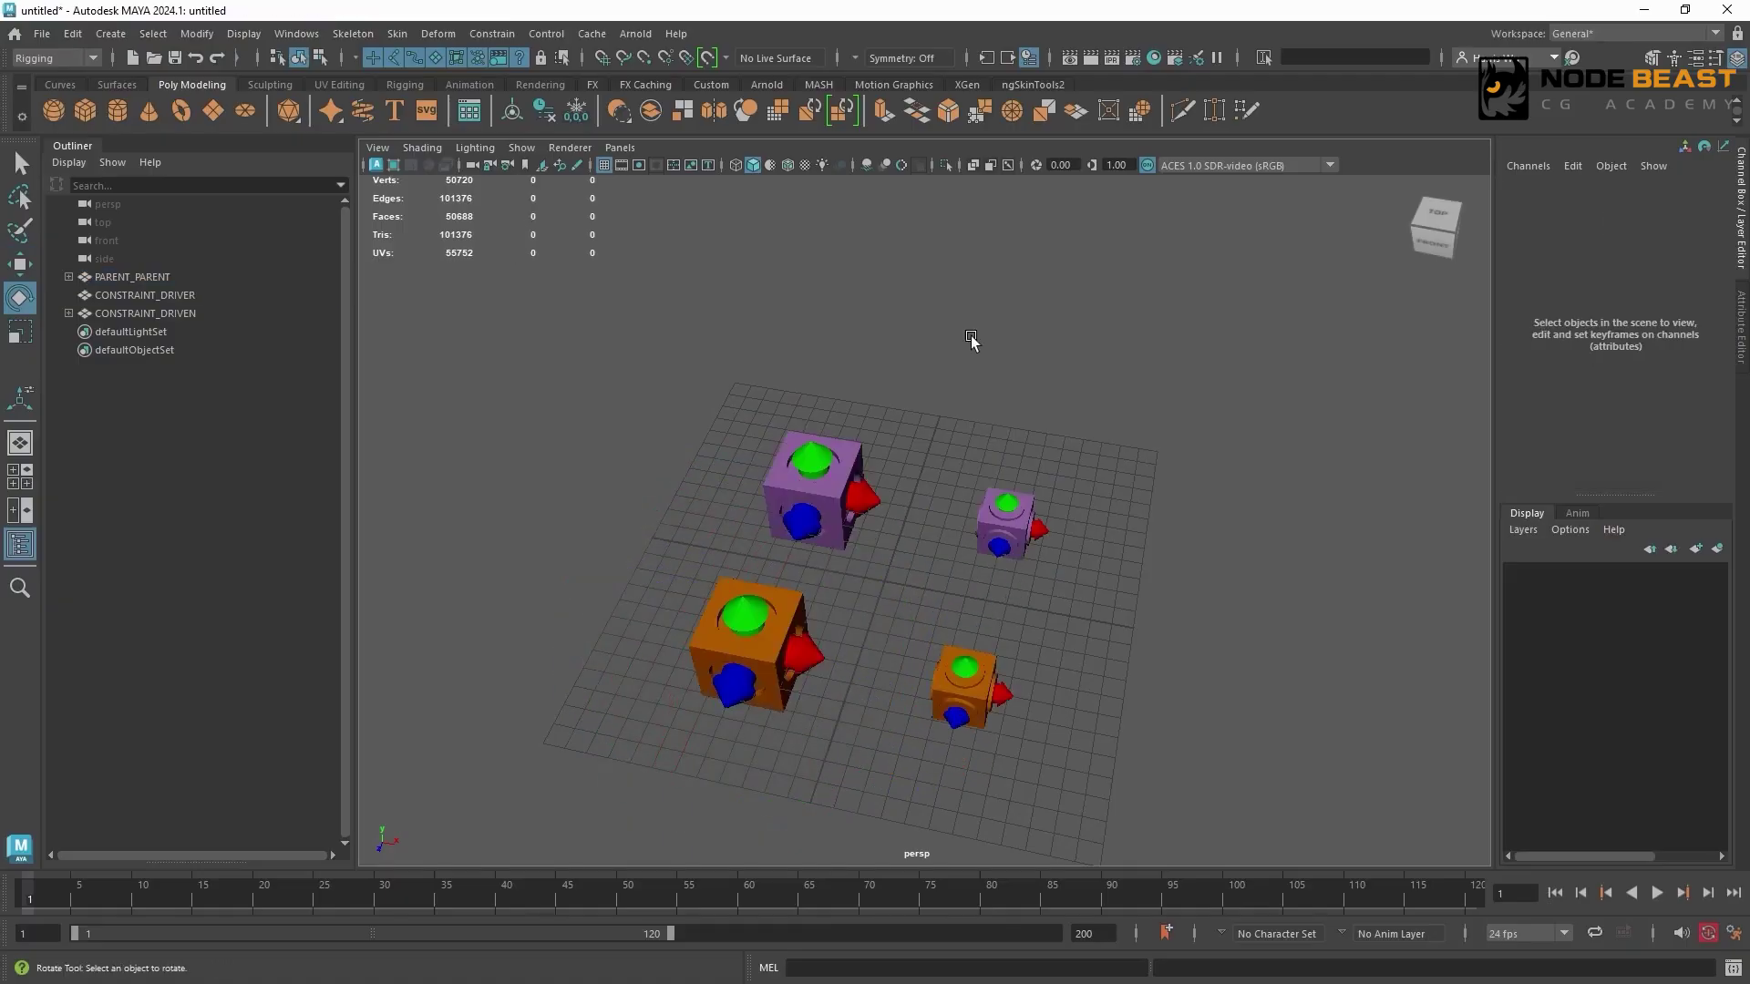
Scale PARENT_PARENT and CONSTRAINT_DRIVER together uniformly to about 1.876.
key("q")
left_click(834, 488)
left_click(794, 618, "shift")
key("r")
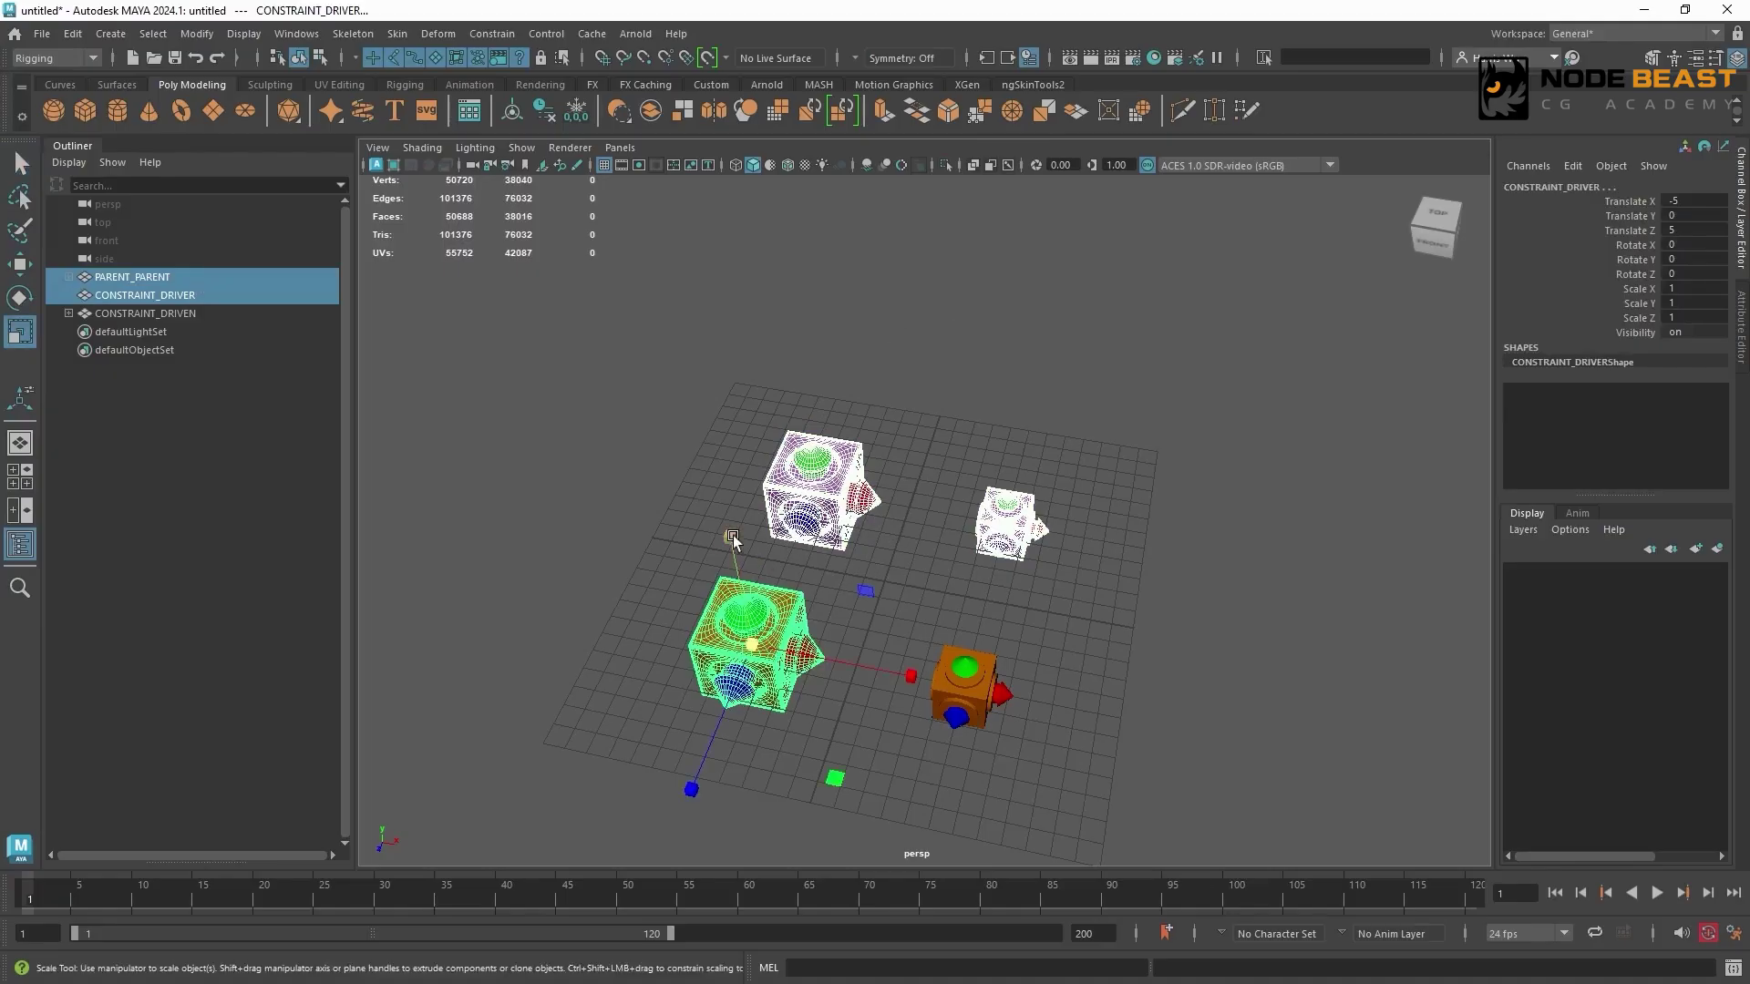
left_click_drag(751, 645, 868, 647)
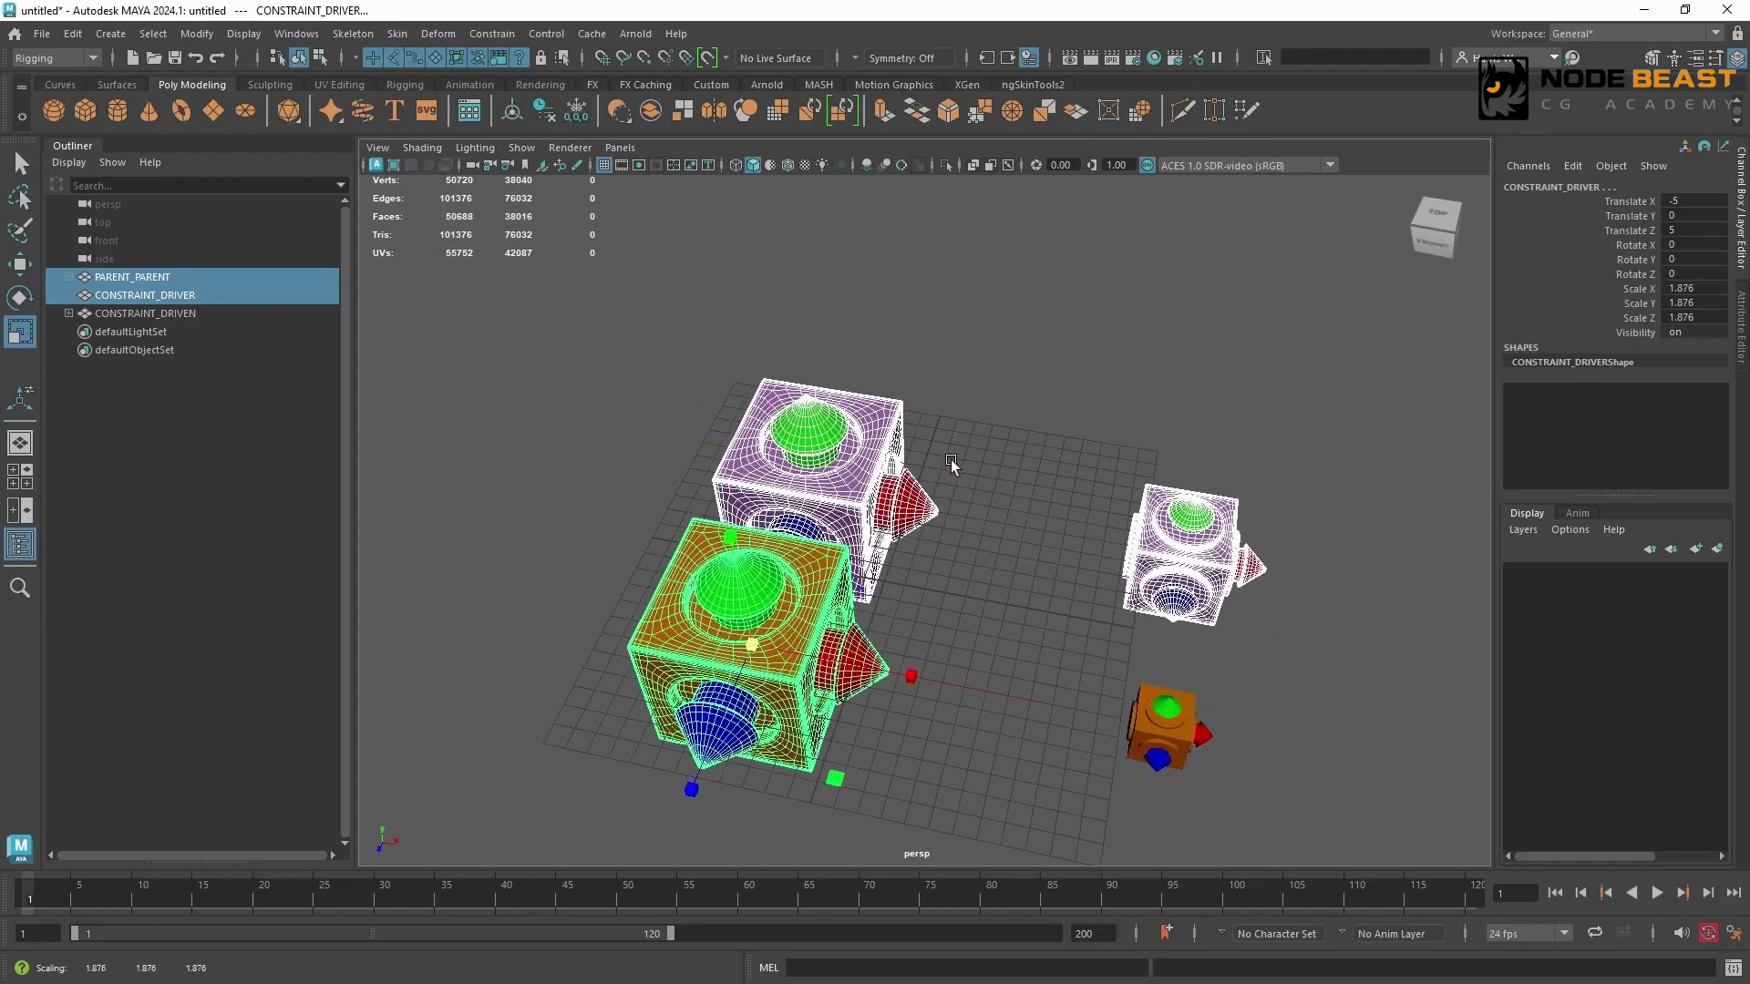
Compare the channel values of PARENT_CHILD, CONSTRAINT_DRIVER and CONSTRAINT_DRIVEN on the scaled setup.
left_click_drag(950, 463, 965, 506, "alt")
middle_click_drag(964, 506, 926, 509, "alt")
left_click(1130, 498)
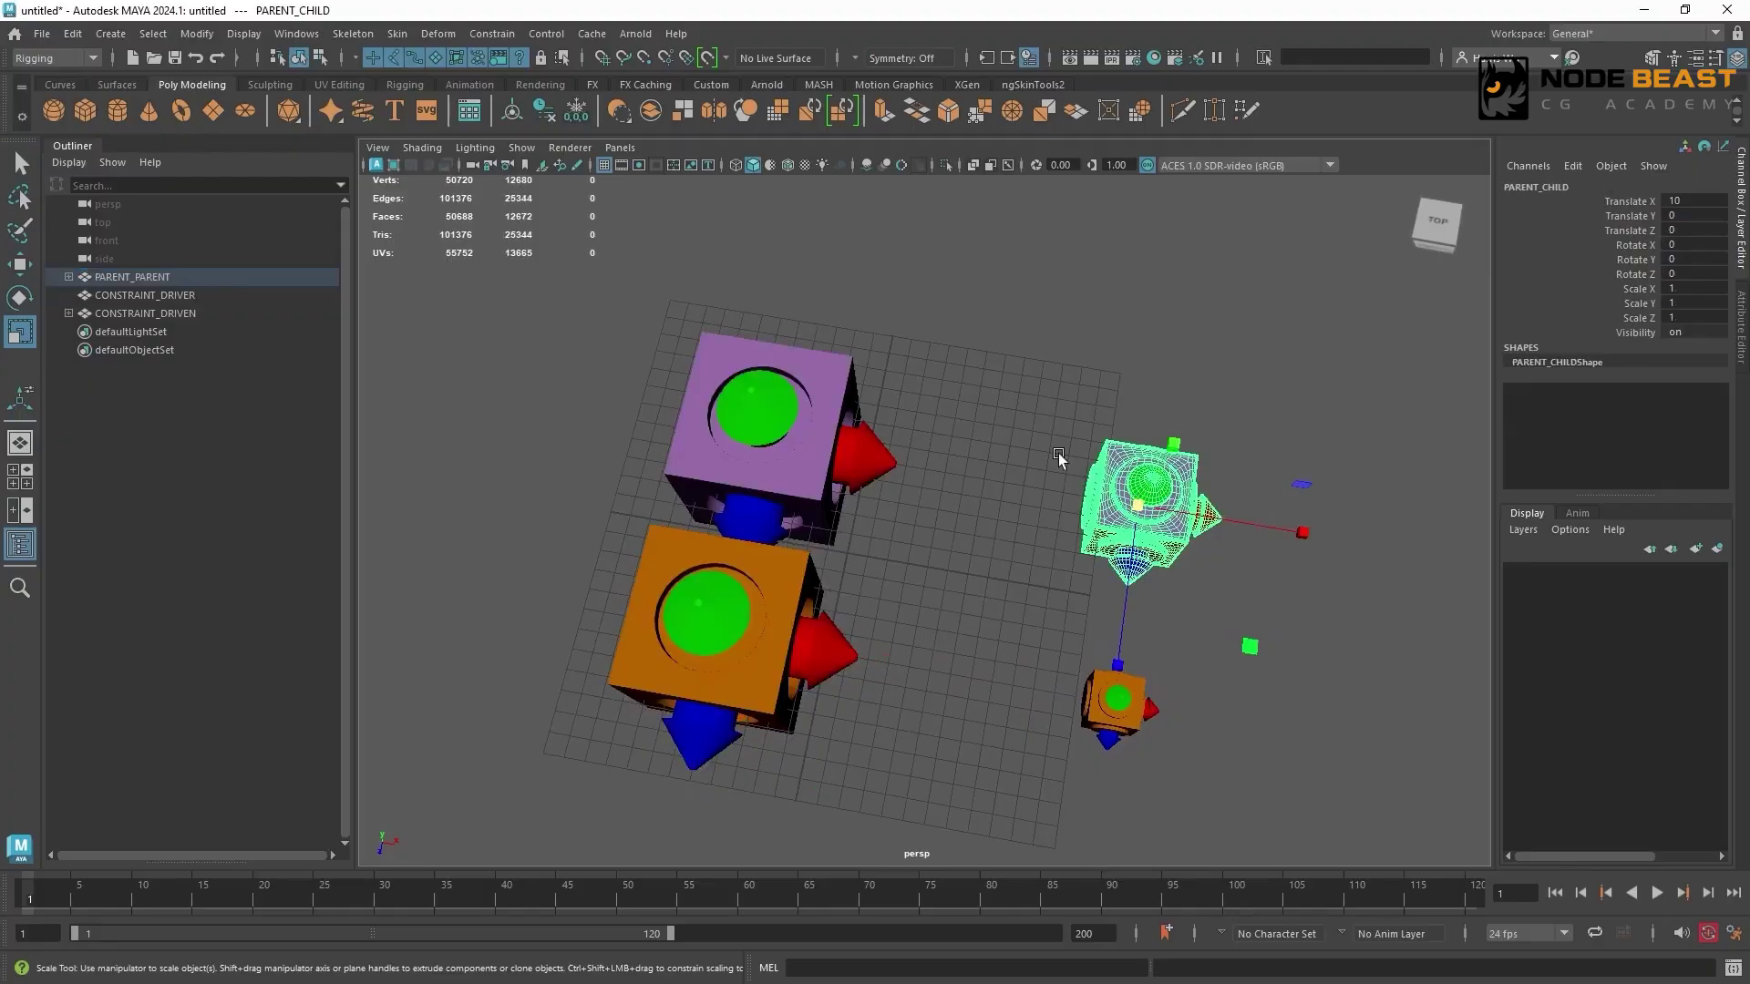
left_click(738, 626)
left_click(1121, 693)
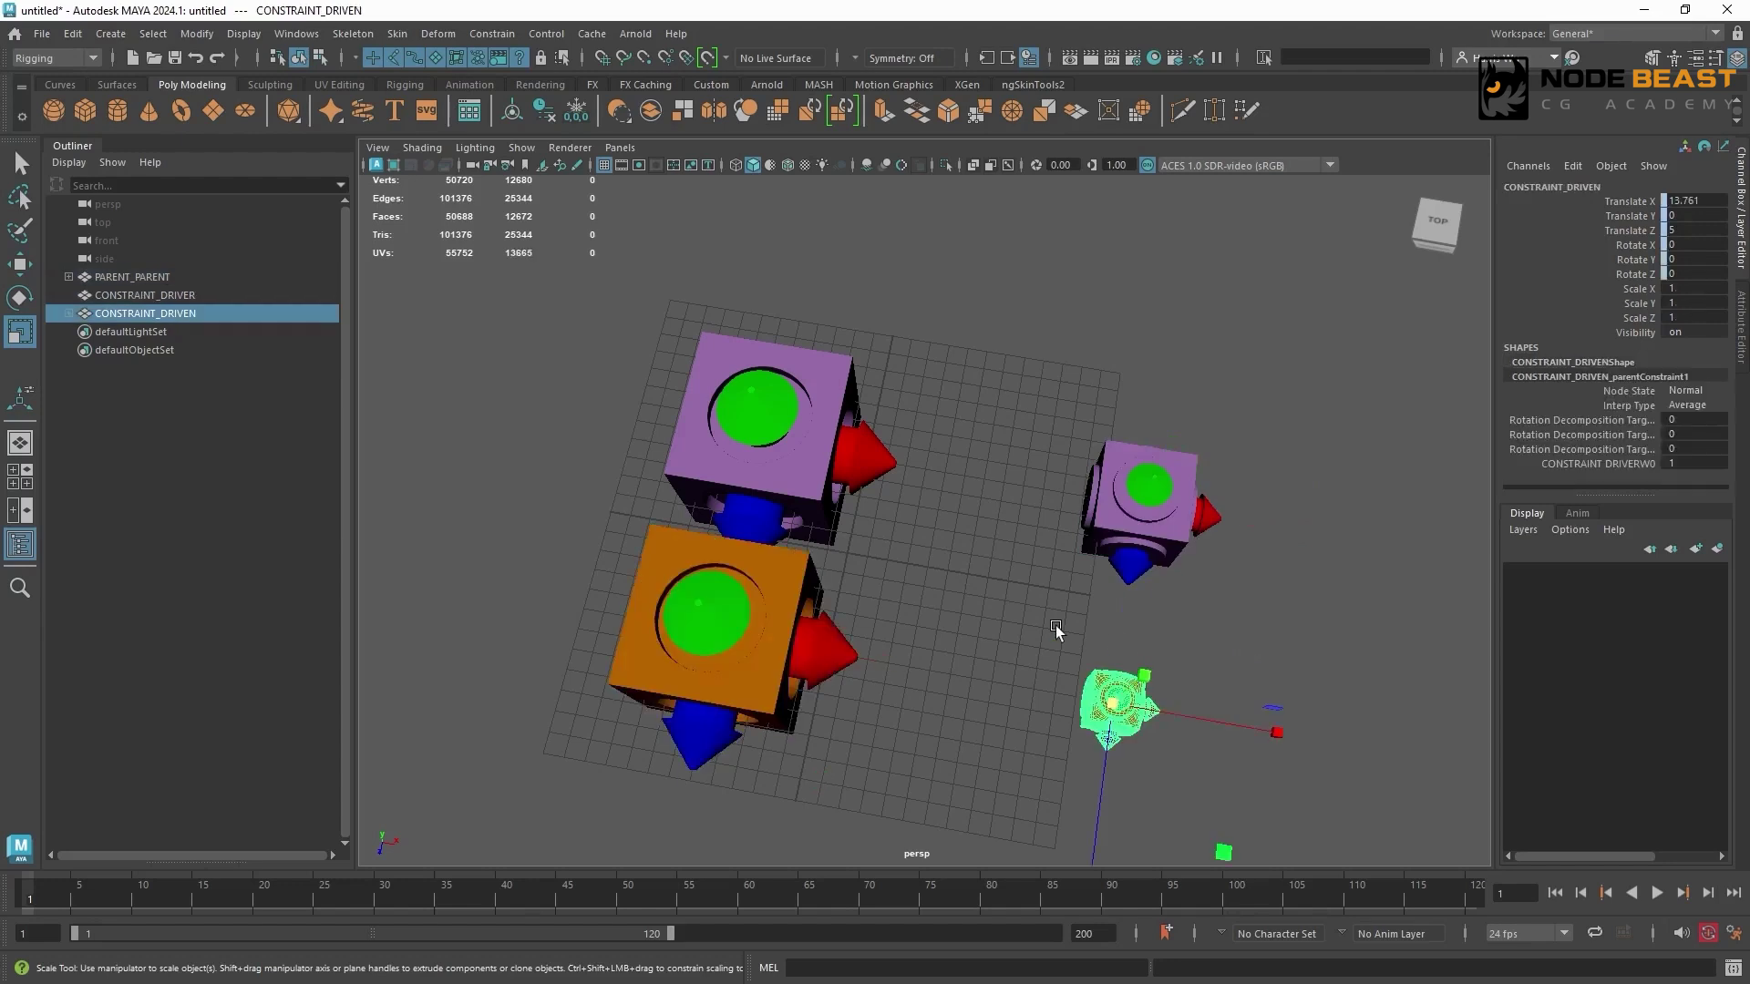
Expand PARENT_PARENT in the Outliner to compare its parent-child hierarchy with the separate CONSTRAINT_DRIVER.
left_click_drag(645, 392, 802, 558)
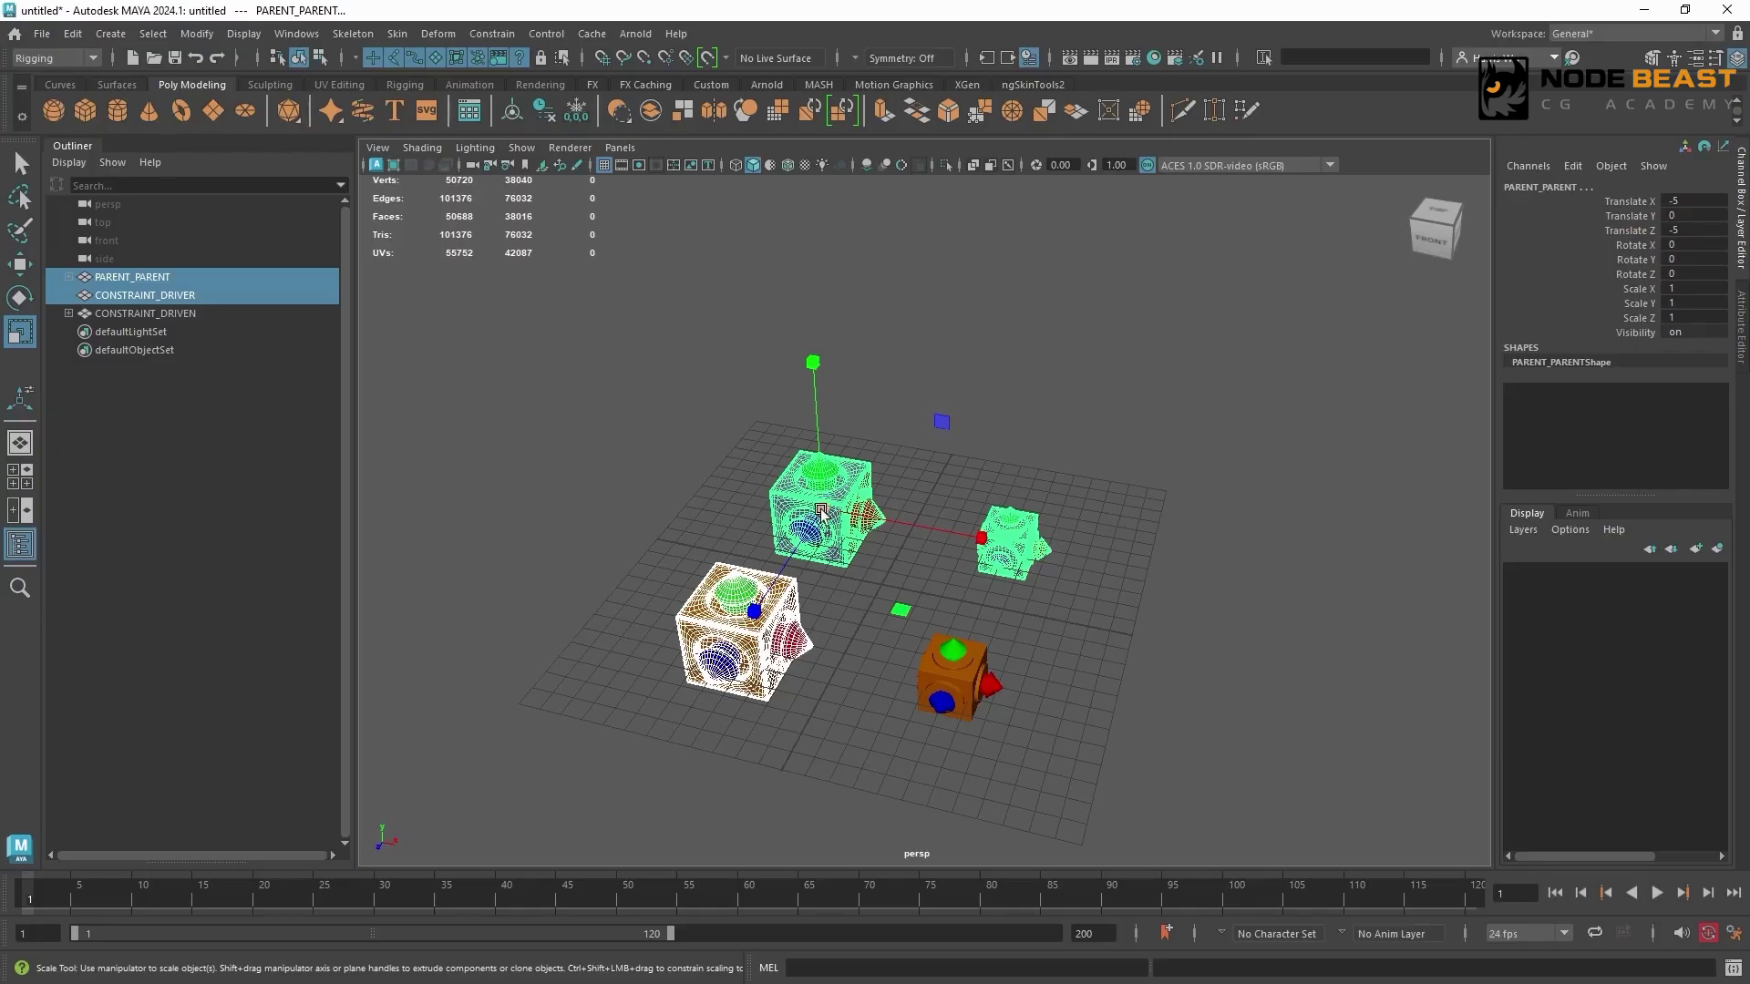
left_click(67, 277)
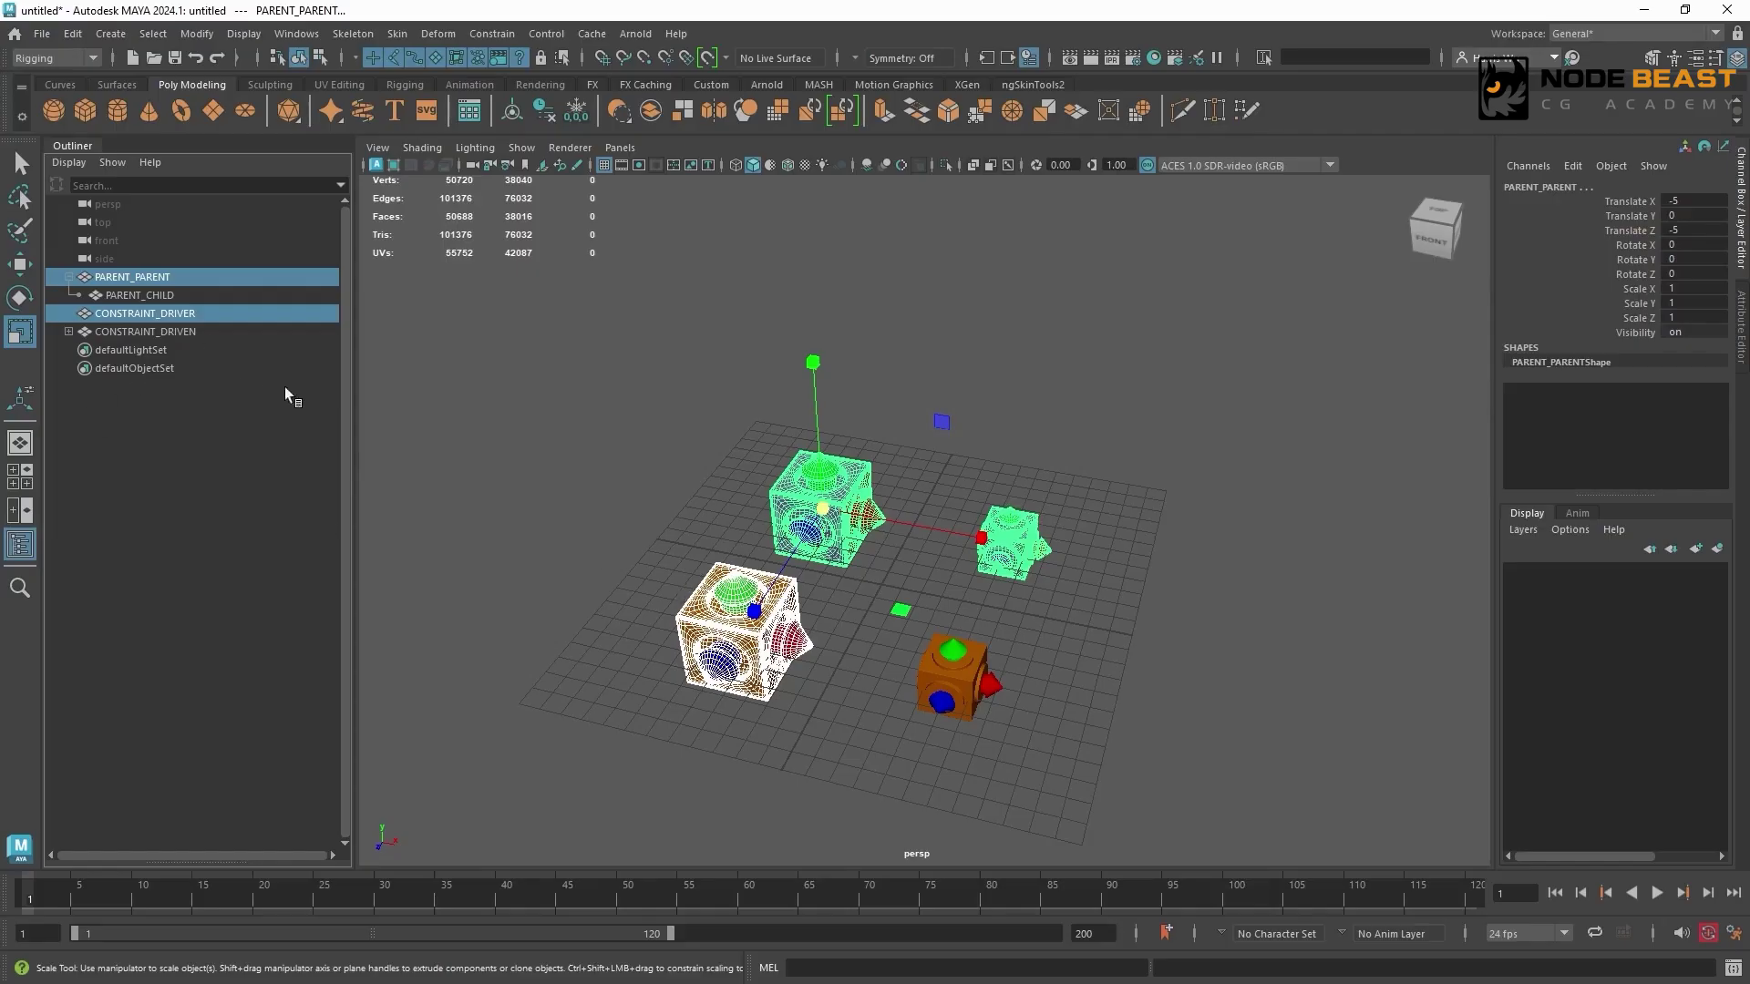
left_click(792, 734)
left_click(775, 638)
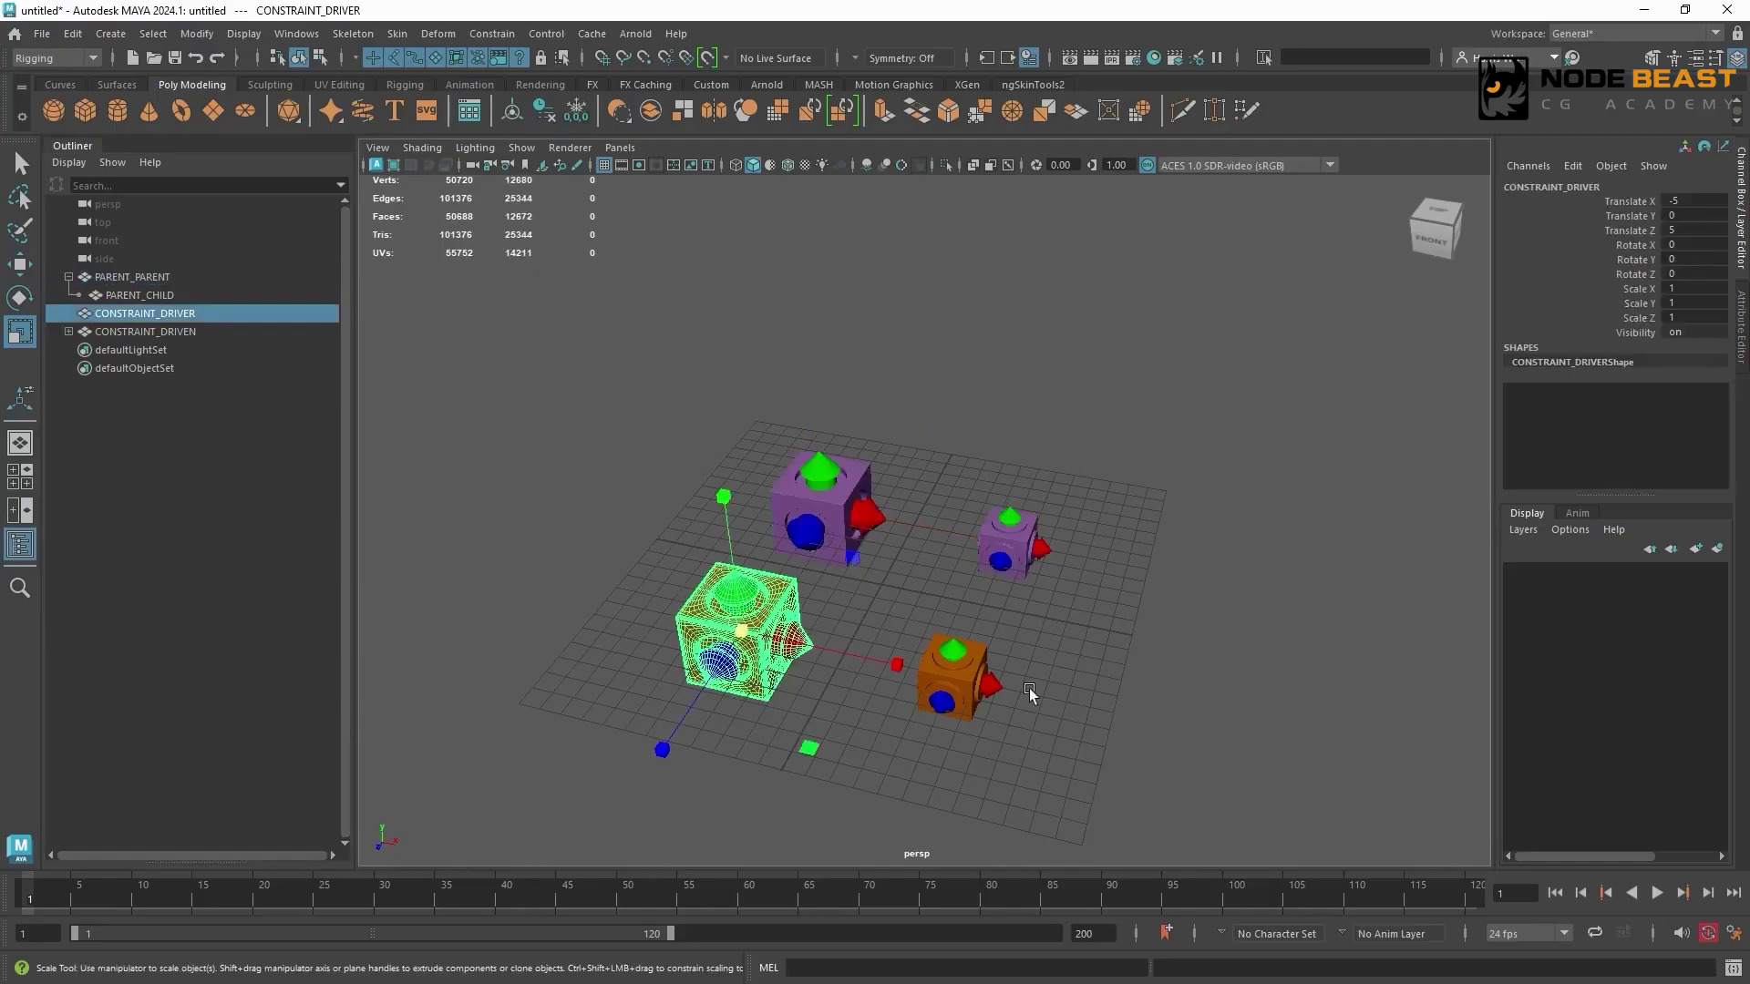
left_click(887, 630)
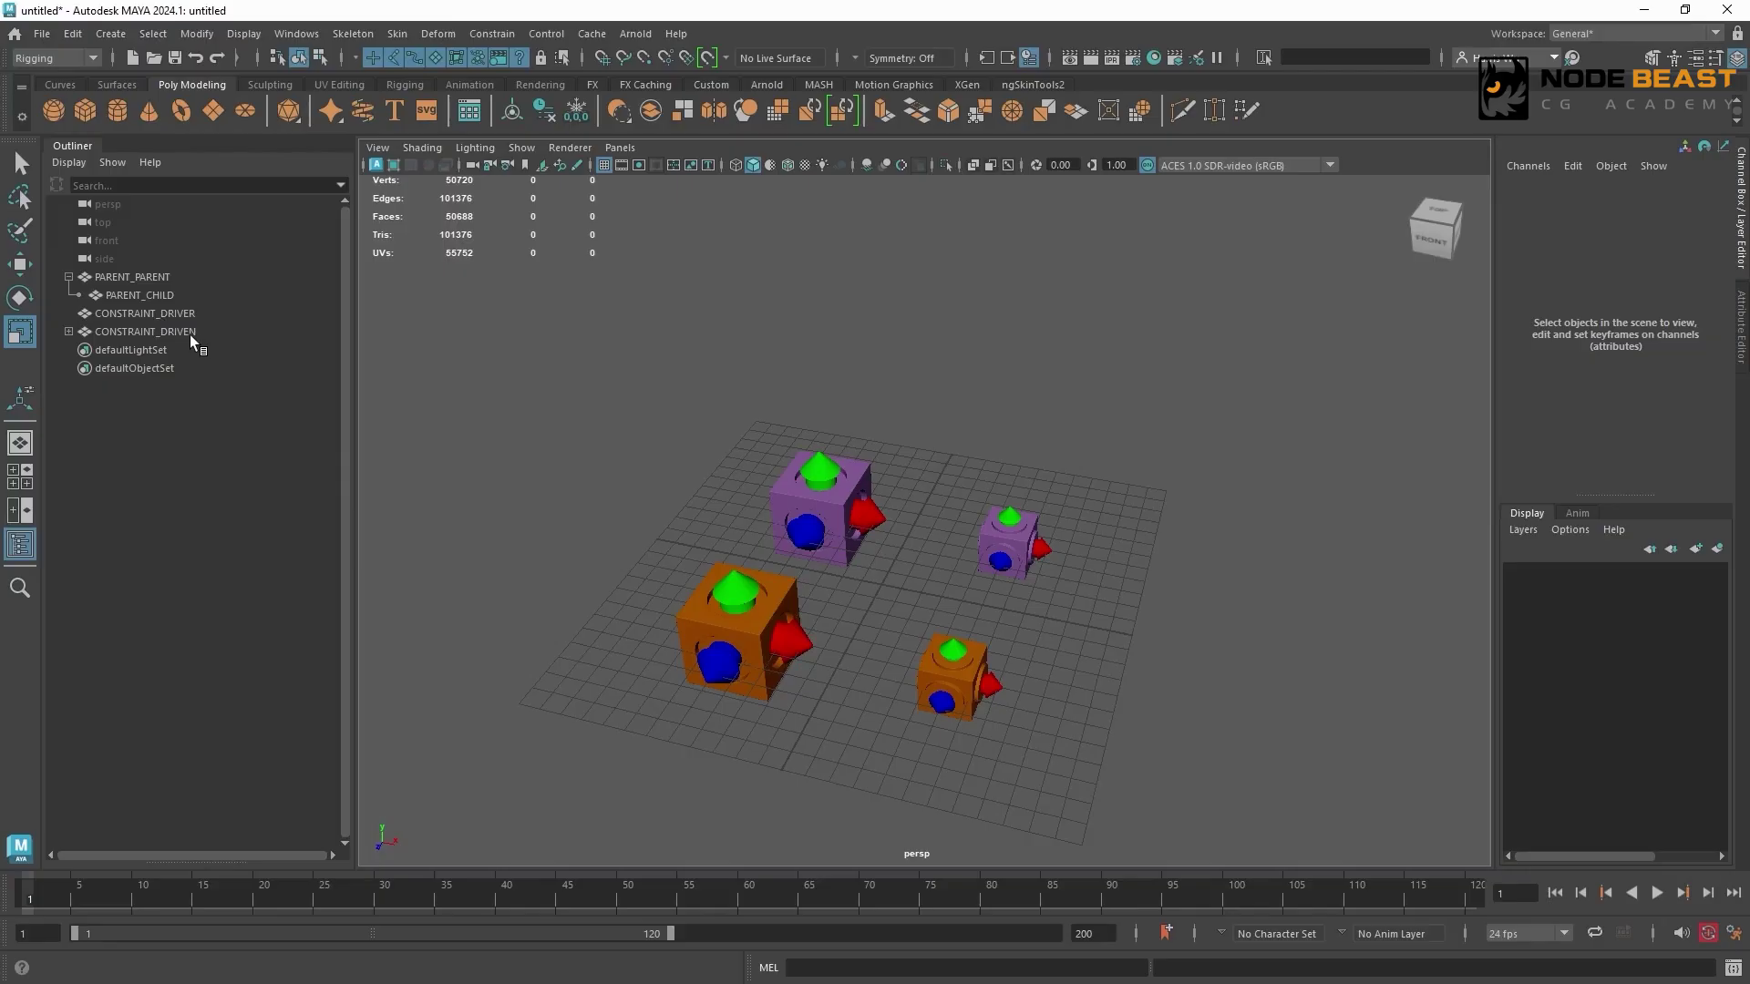
Expand CONSTRAINT_DRIVEN and examine the target offsets in its parent constraint's attributes.
left_click(68, 332)
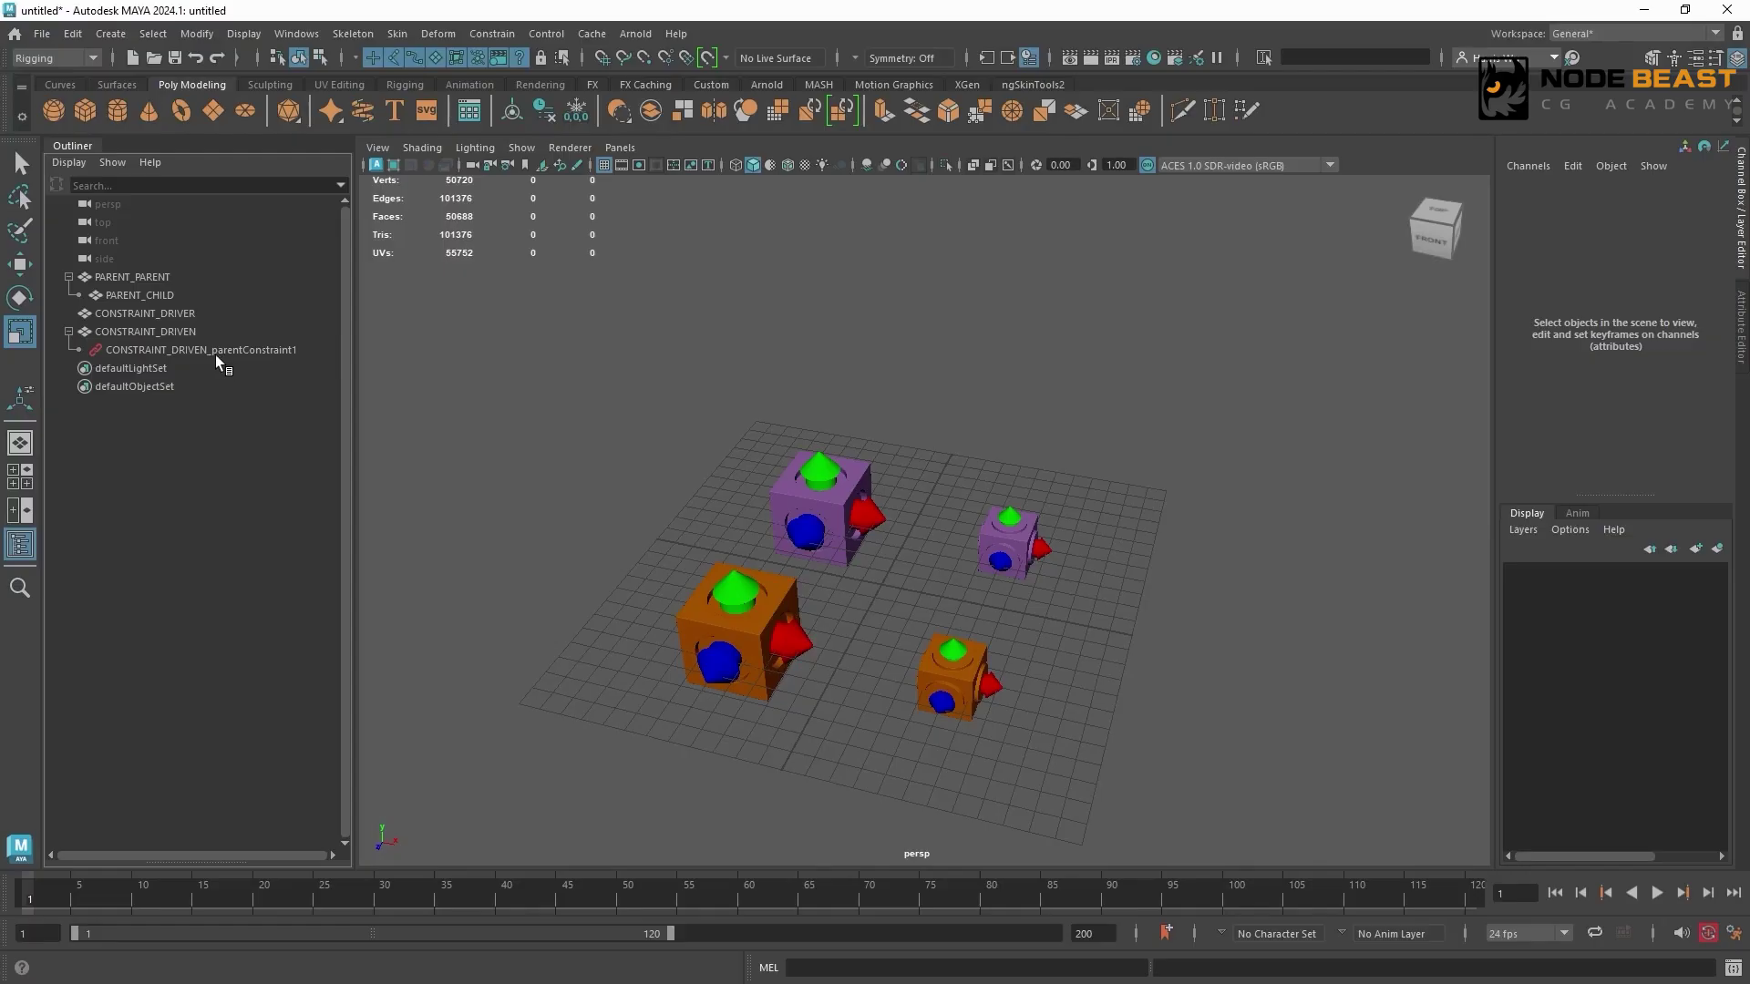
left_click(266, 350)
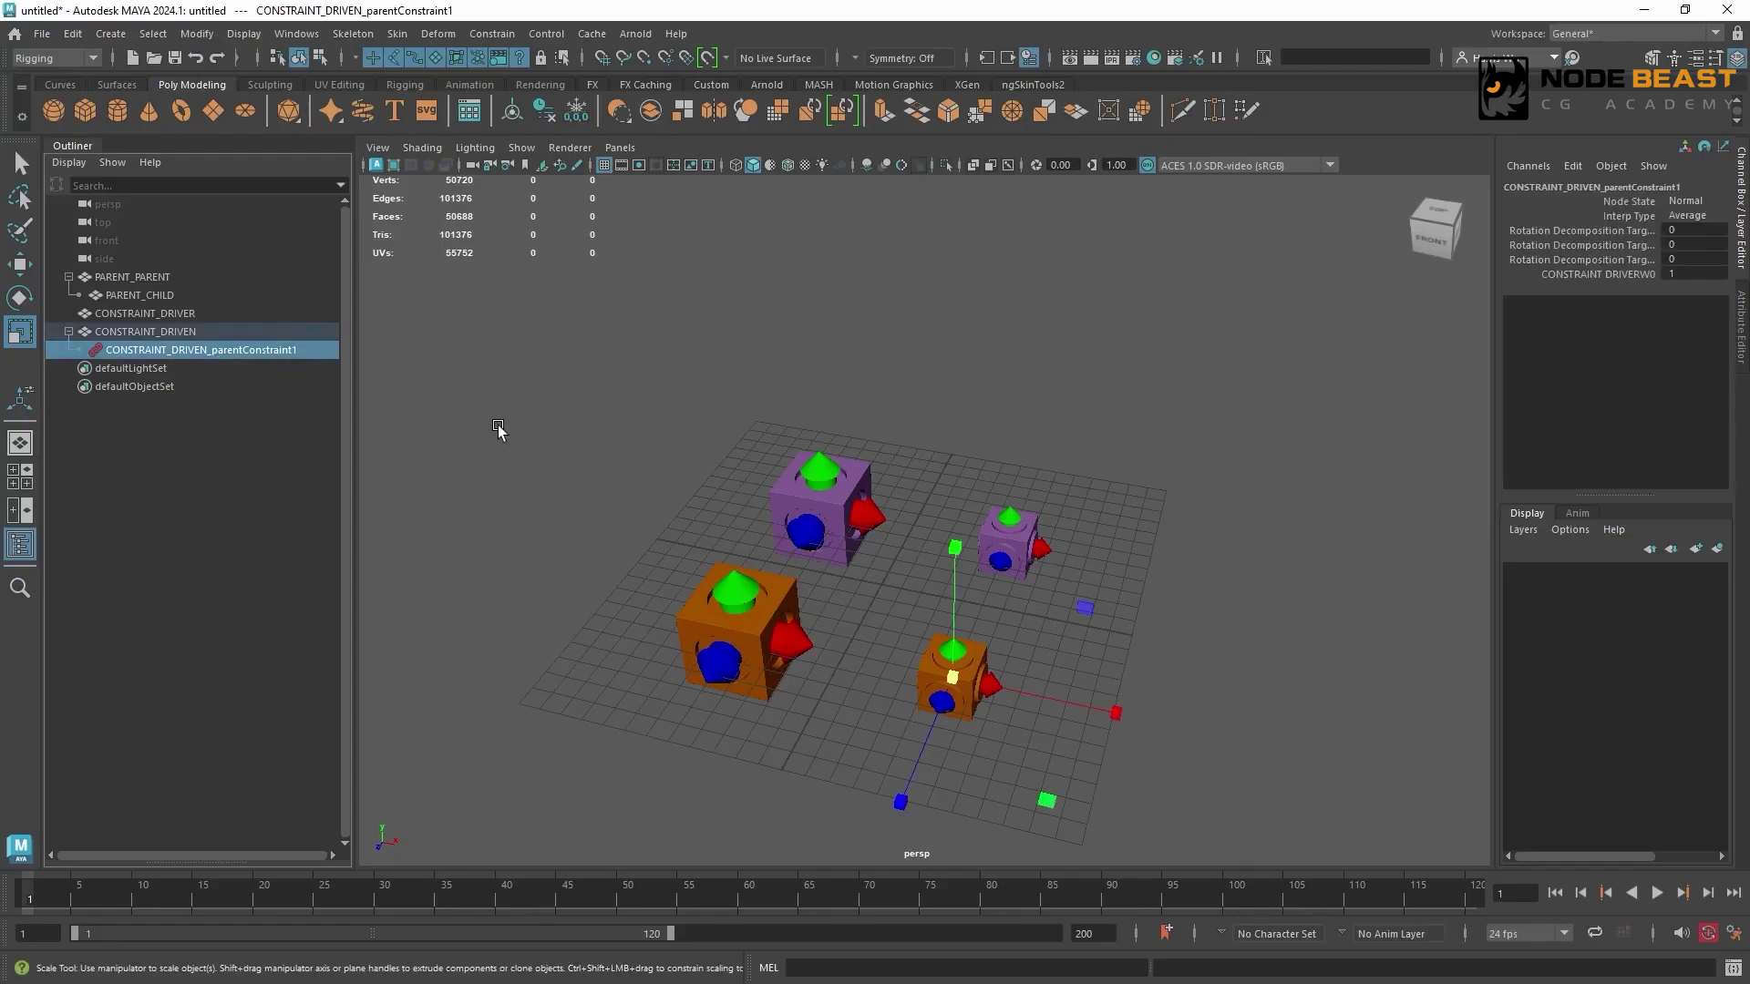
key("ctrl+a")
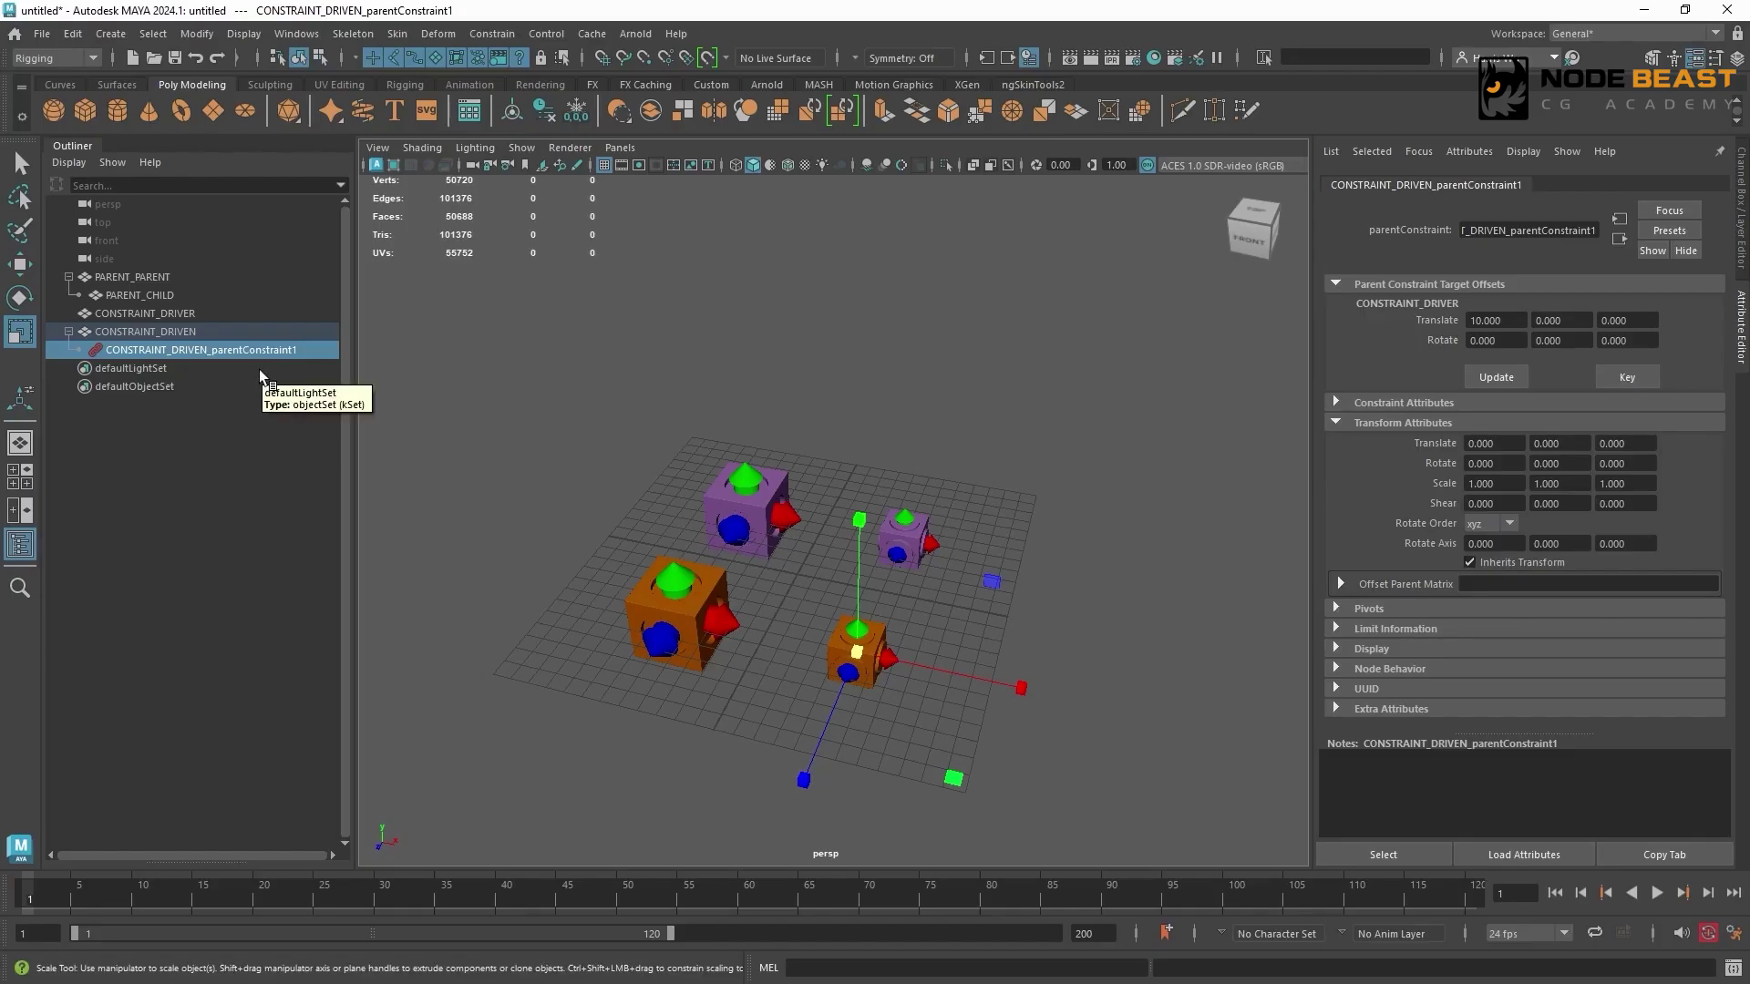
left_click(955, 423)
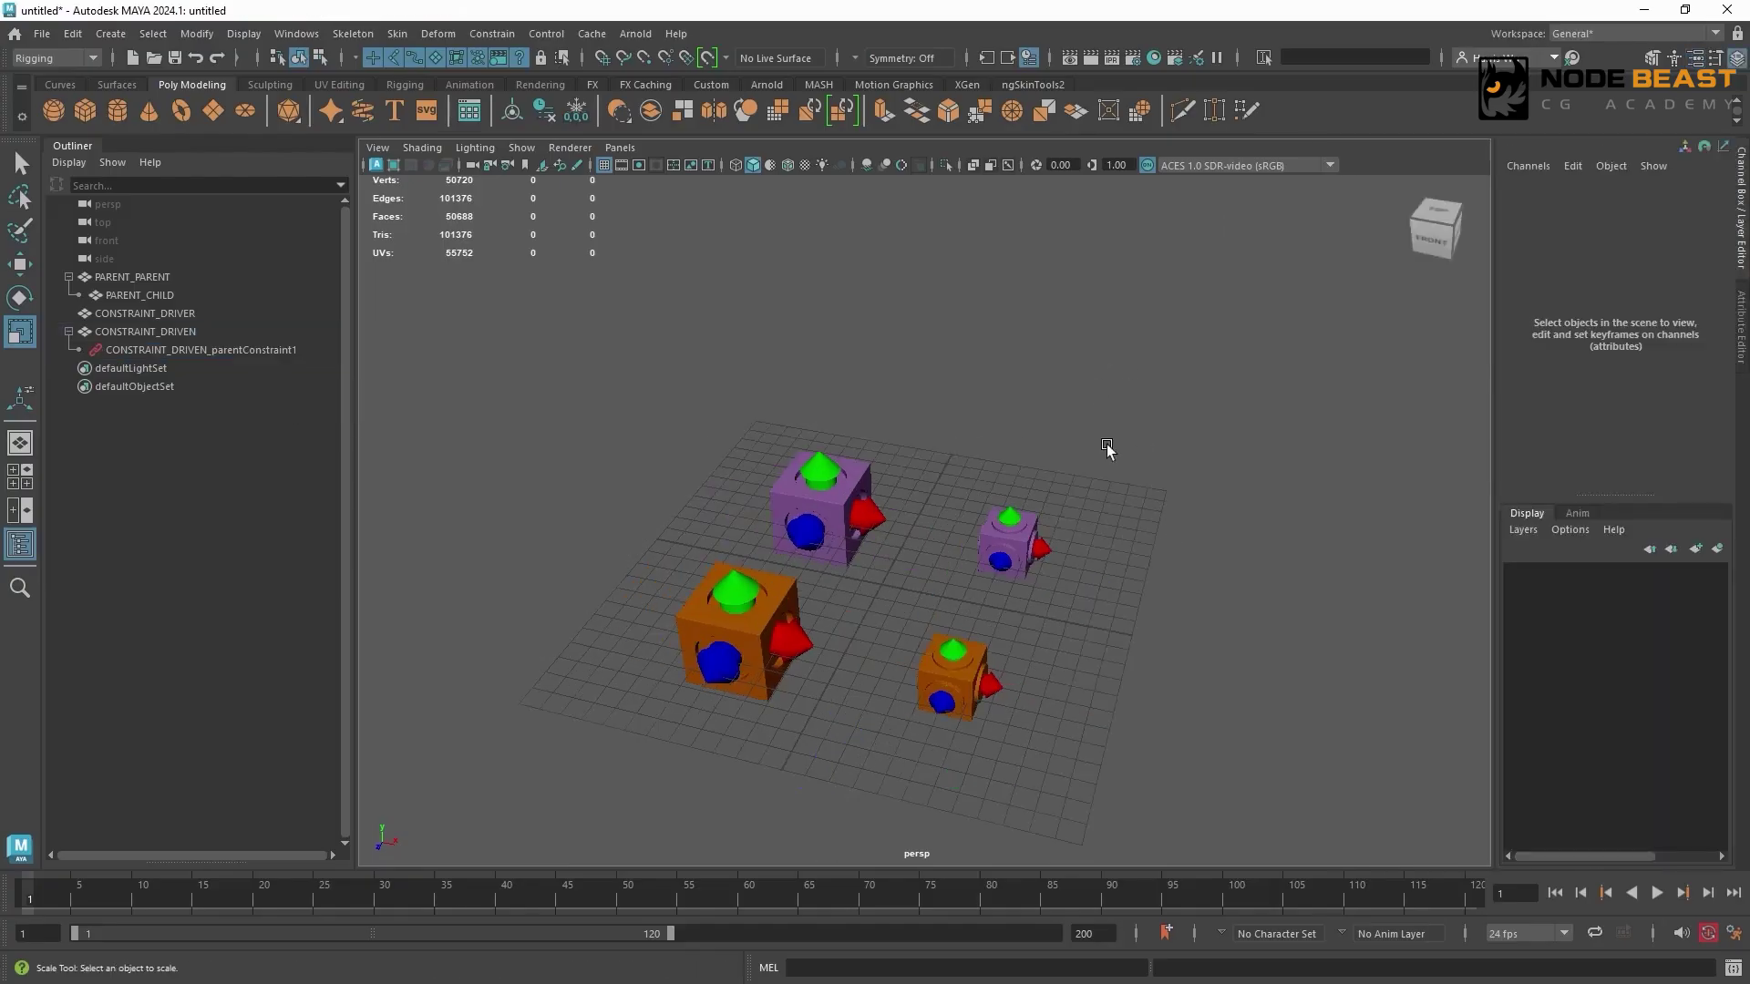
Examine PARENT_CHILD's transform channels for any incoming connections.
left_click(1010, 543)
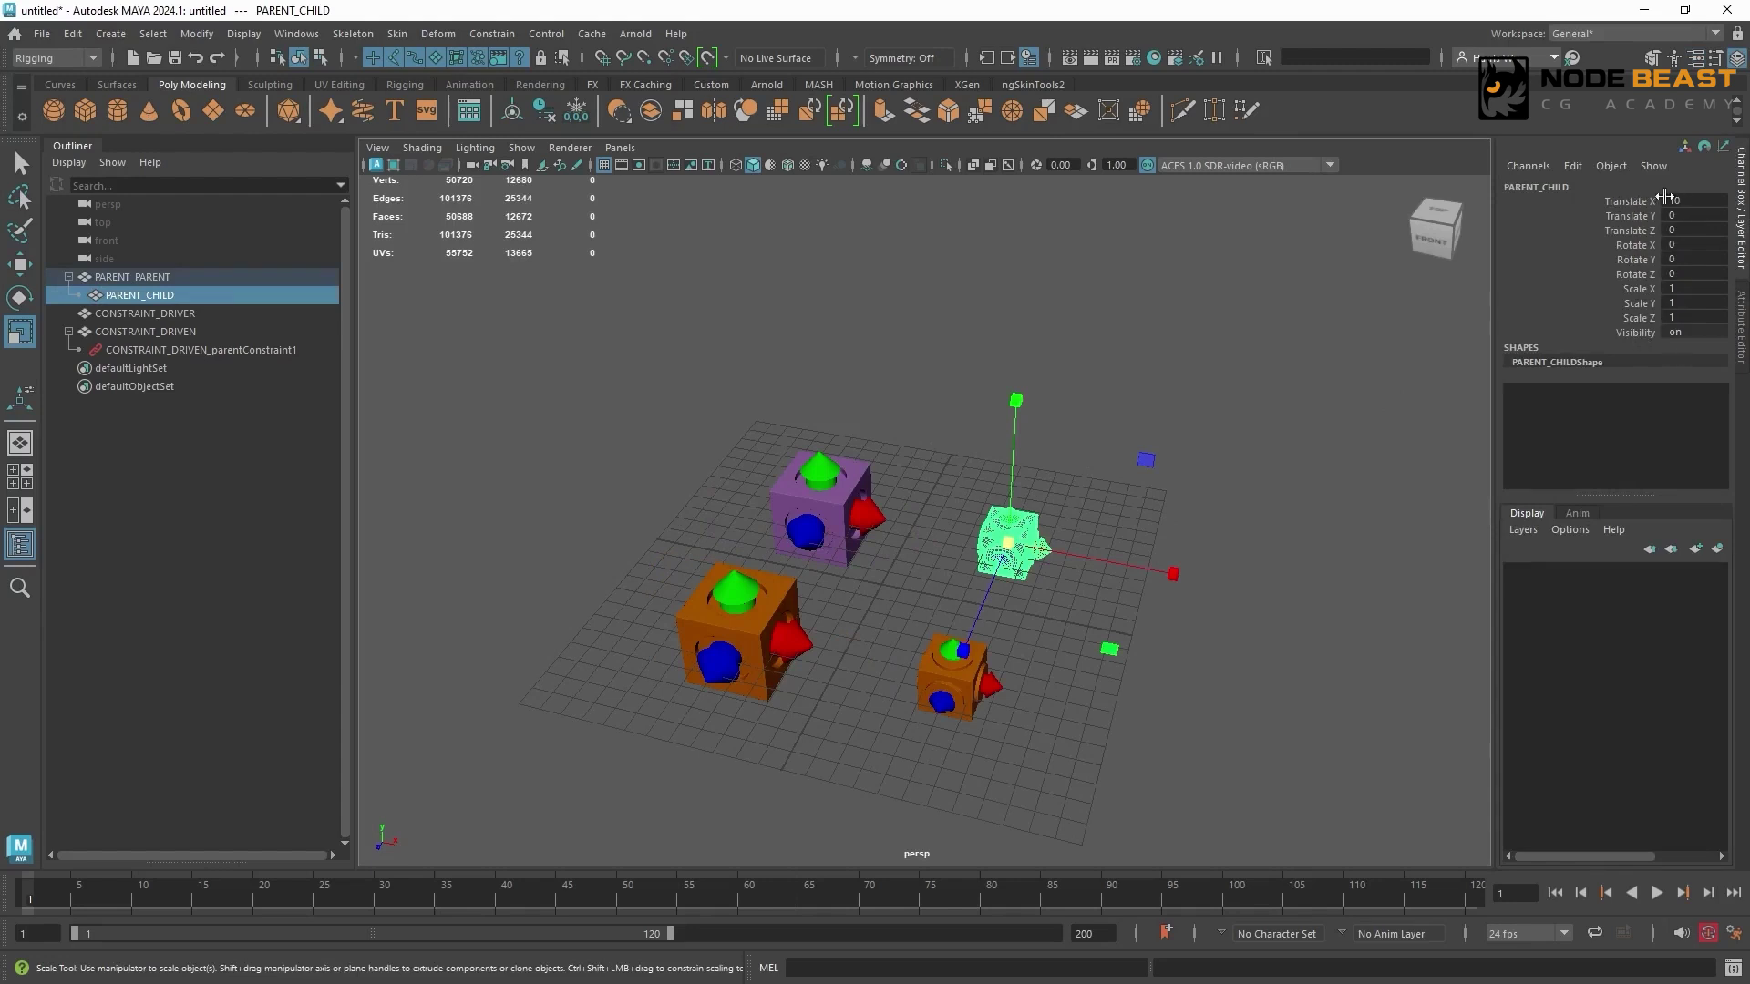
left_click(1250, 451)
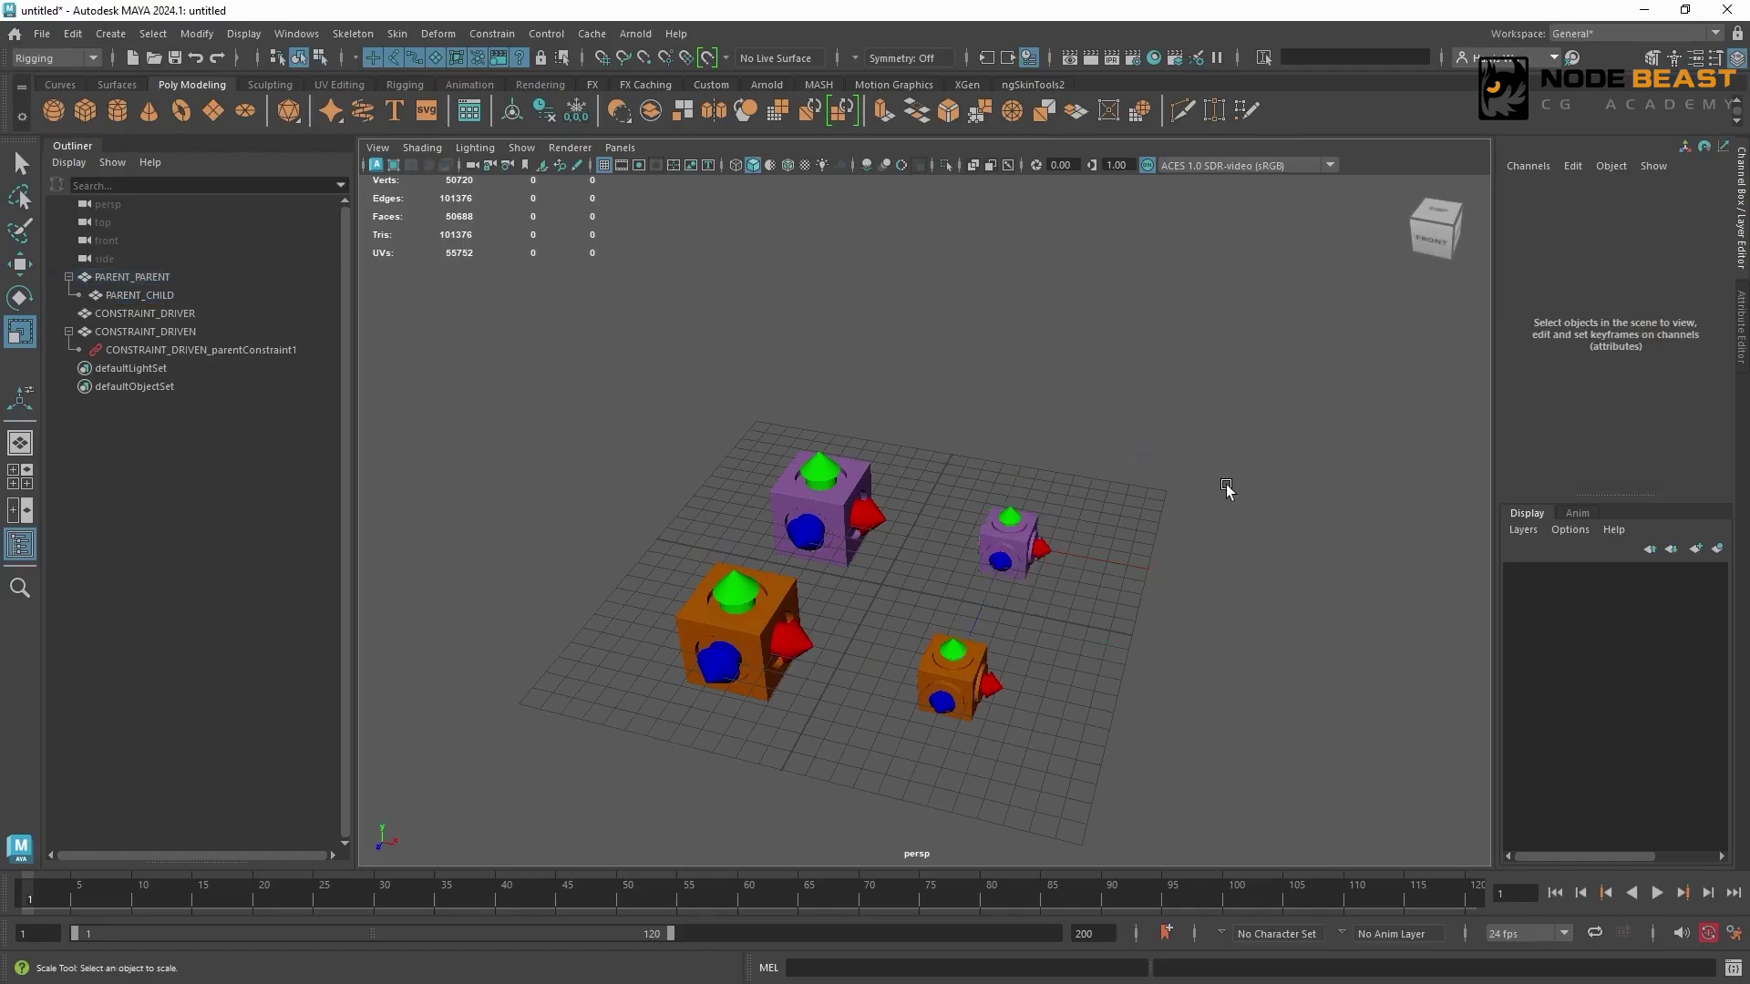
Create an empty group, look over its transform channels, and delete it.
key("ctrl+g")
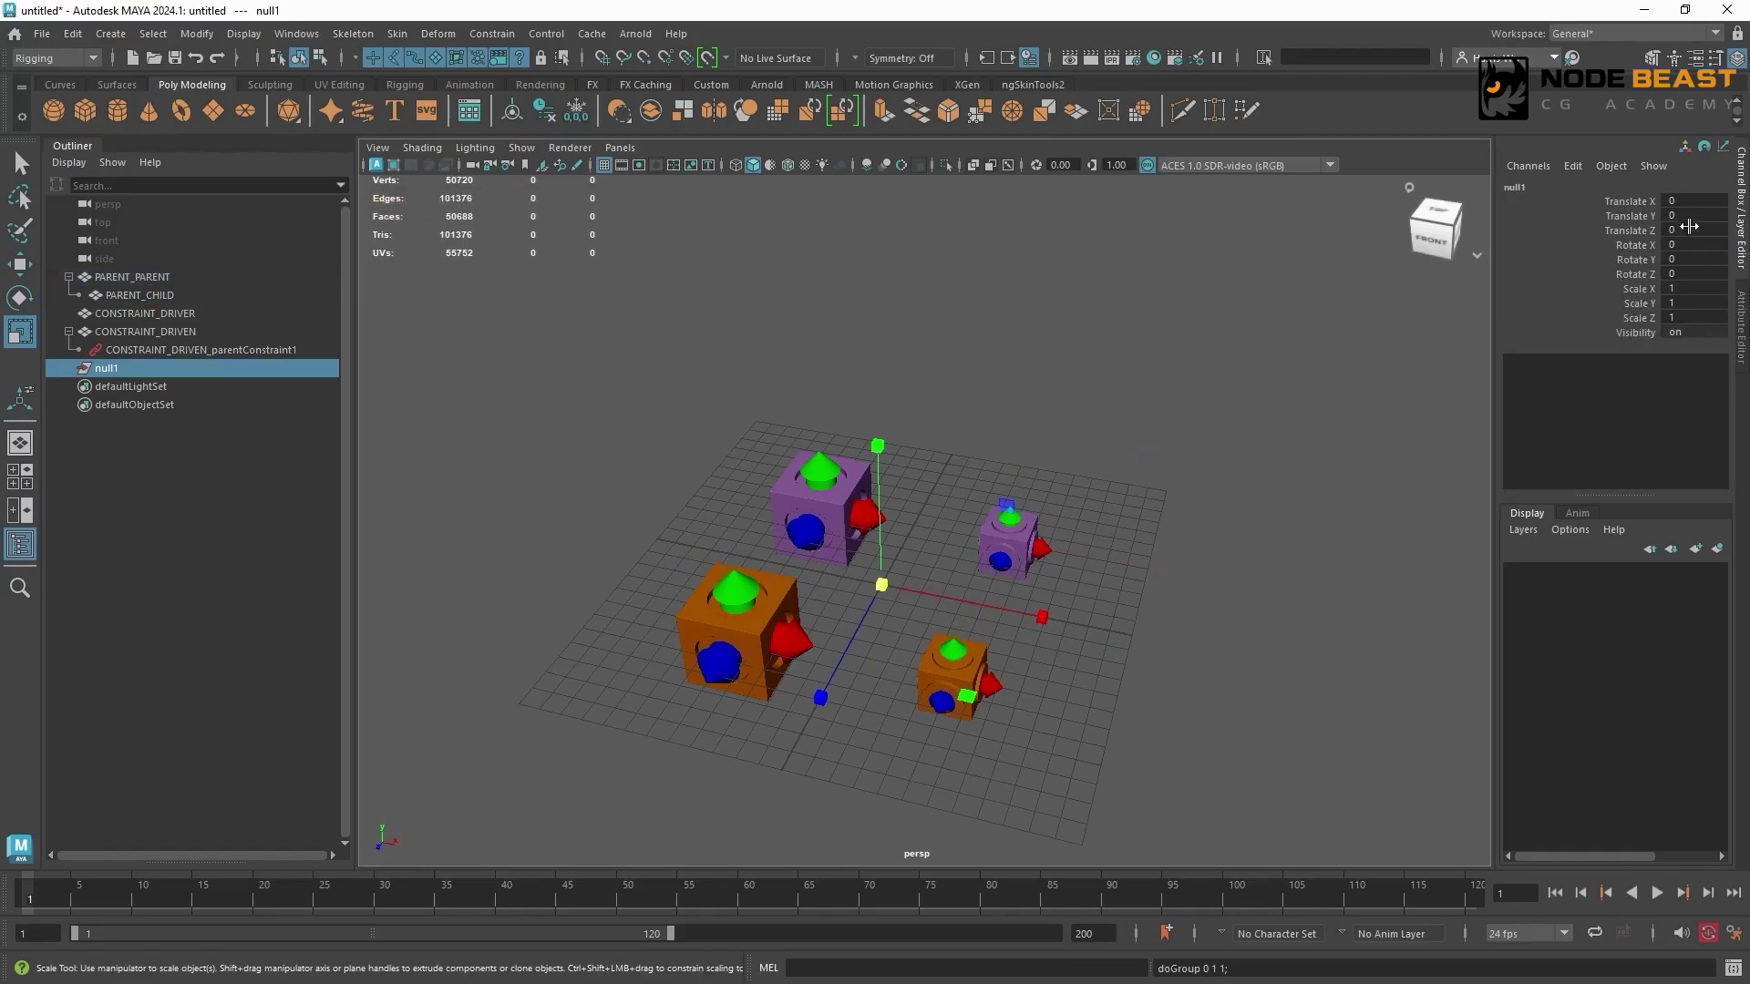
left_click_drag(1690, 201, 1699, 239)
key("Delete")
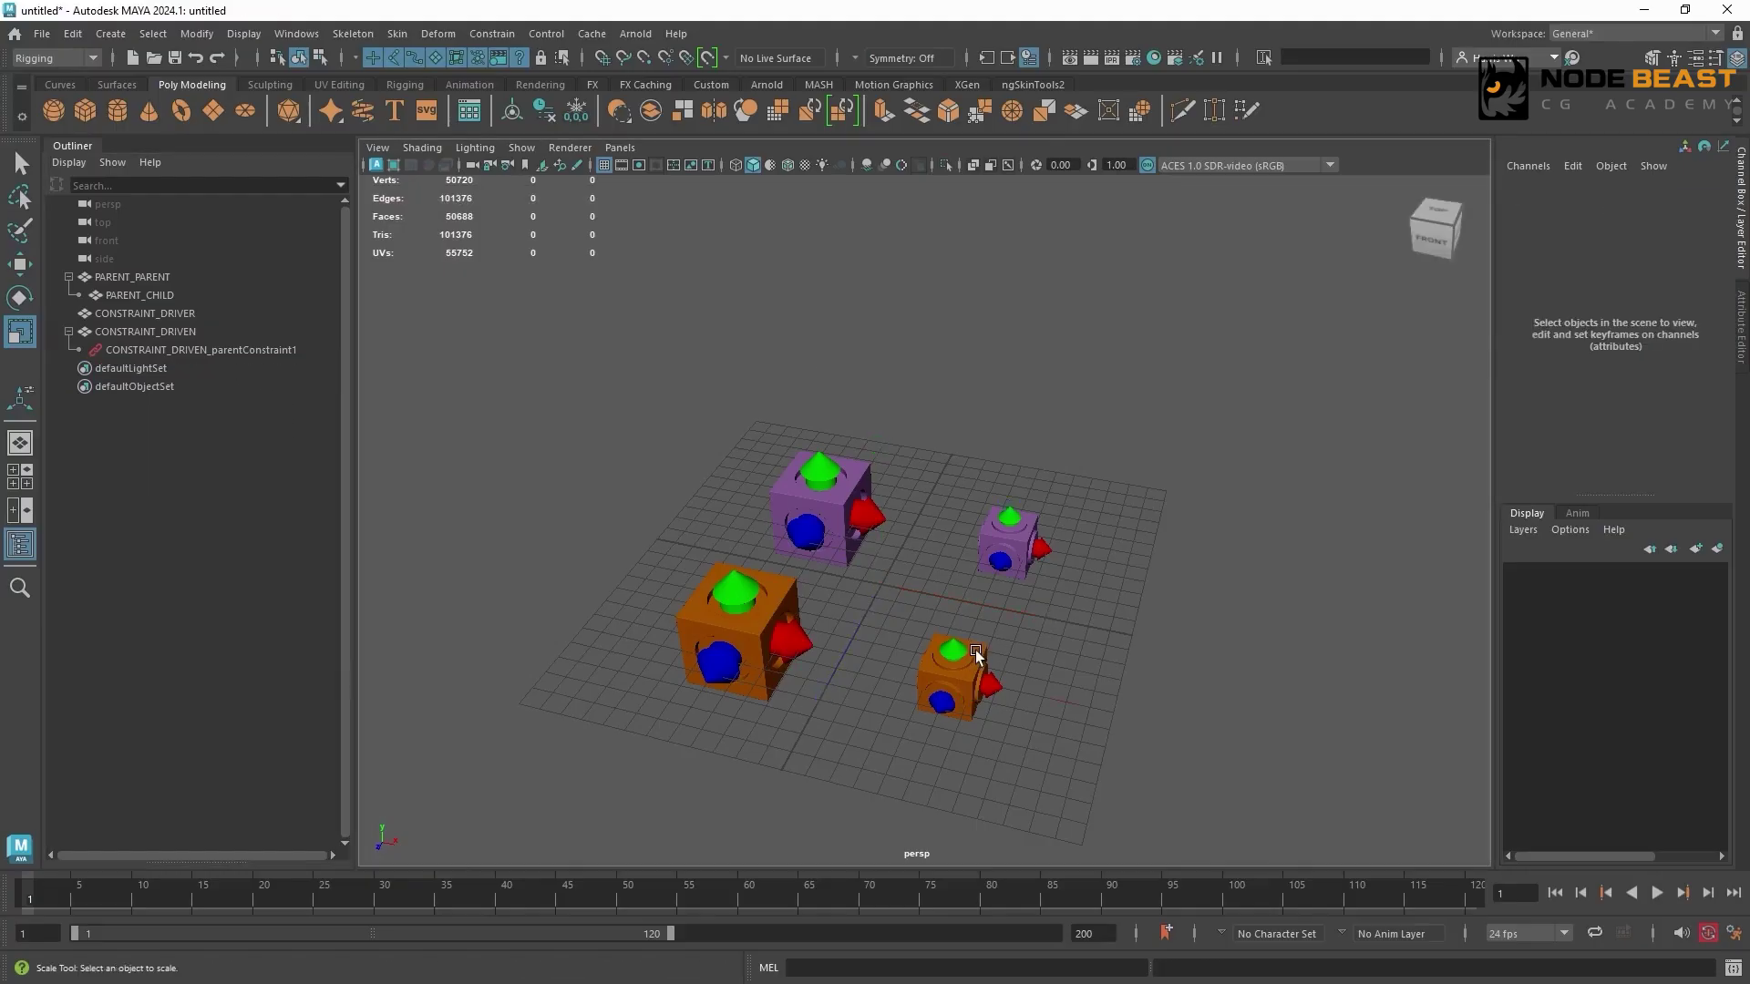
Examine CONSTRAINT_DRIVEN's constrained translate and rotate channels, and its unconstrained scale channels.
left_click(979, 658)
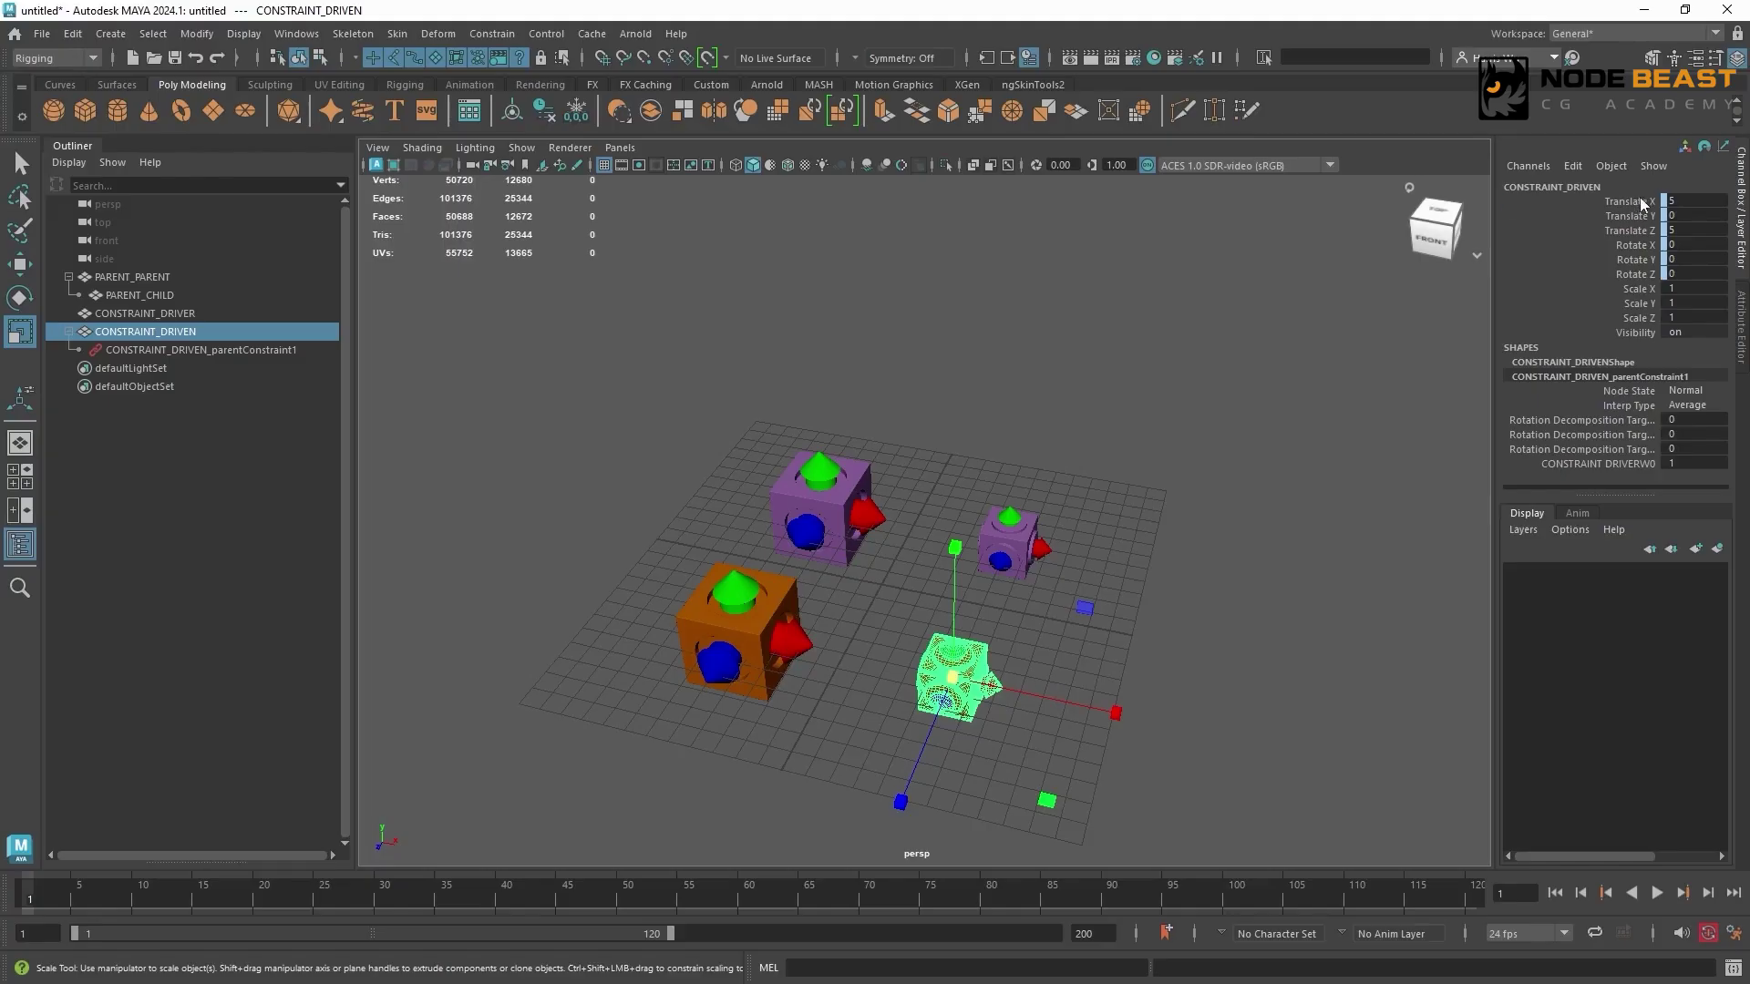
left_click_drag(1638, 199, 1645, 278)
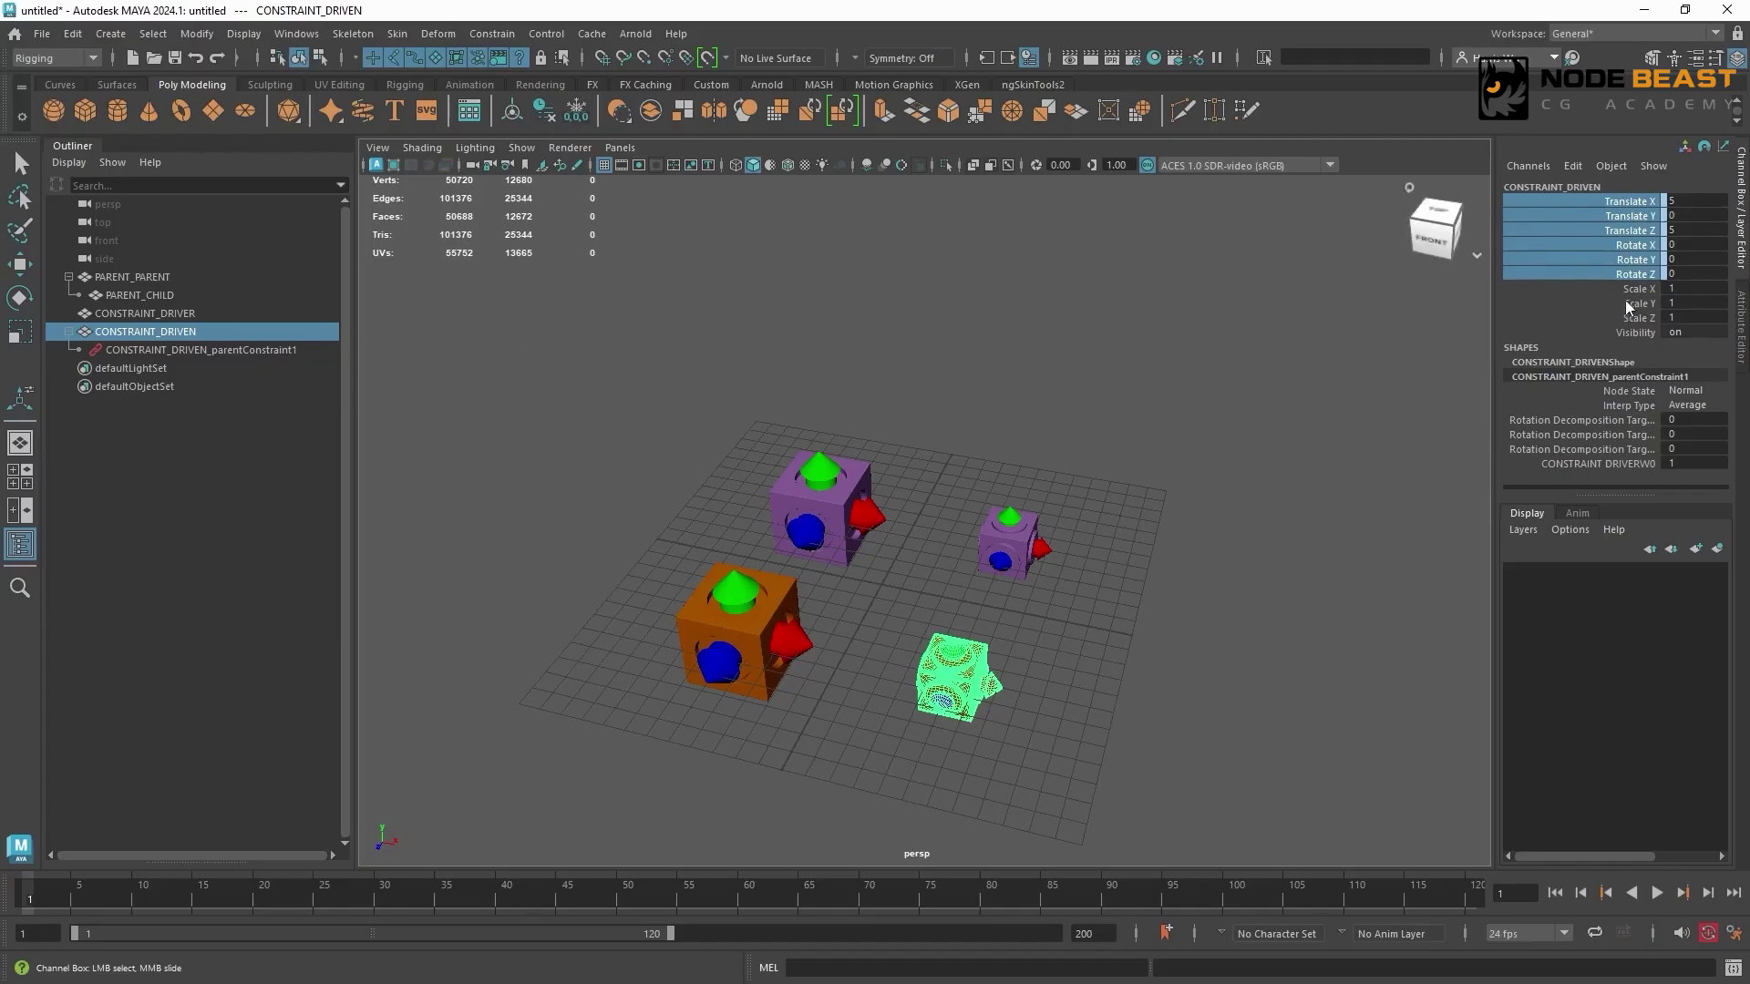
left_click_drag(1636, 290, 1638, 318)
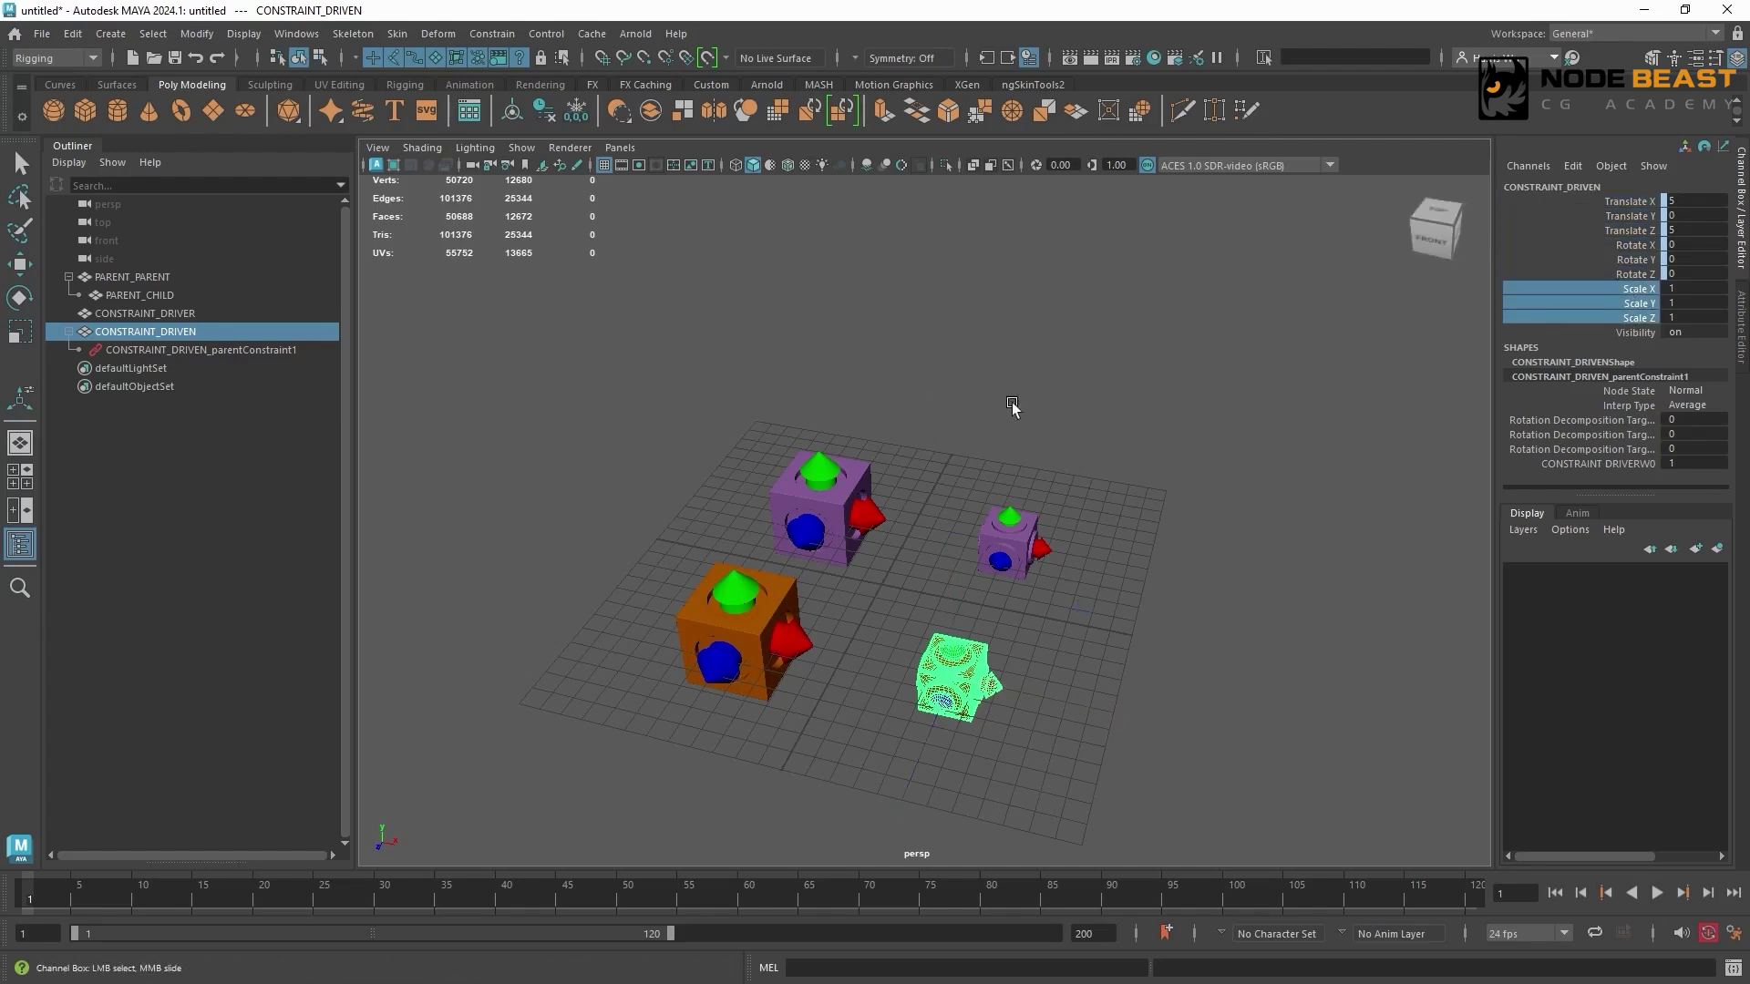
Try scaling PARENT_PARENT along individual axes to see how PARENT_CHILD follows, undoing each change.
left_click_drag(1150, 496, 1172, 462, "alt")
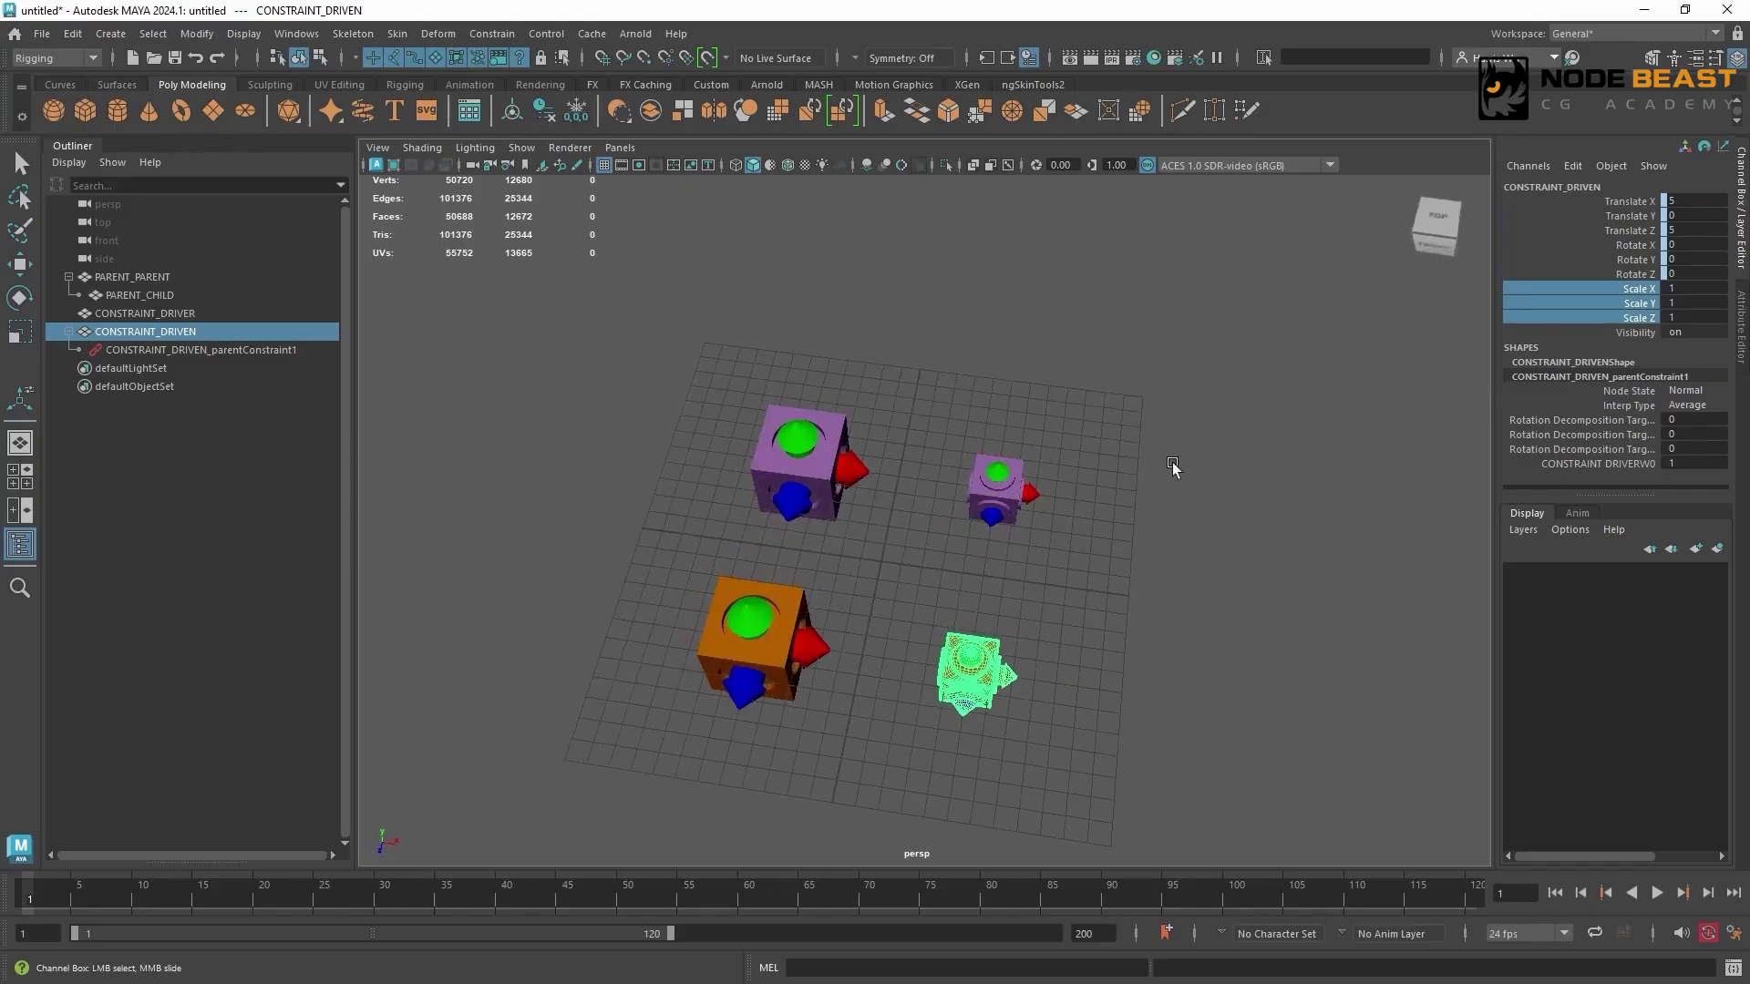
right_click_drag(1172, 462, 1002, 433, "alt")
left_click_drag(1002, 433, 996, 434, "alt")
left_click(834, 487)
key("r")
middle_click_drag(912, 493, 1077, 492)
key("ctrl+z")
left_click_drag(1052, 483, 916, 430, "alt")
left_click_drag(789, 545, 606, 542)
key("ctrl+z")
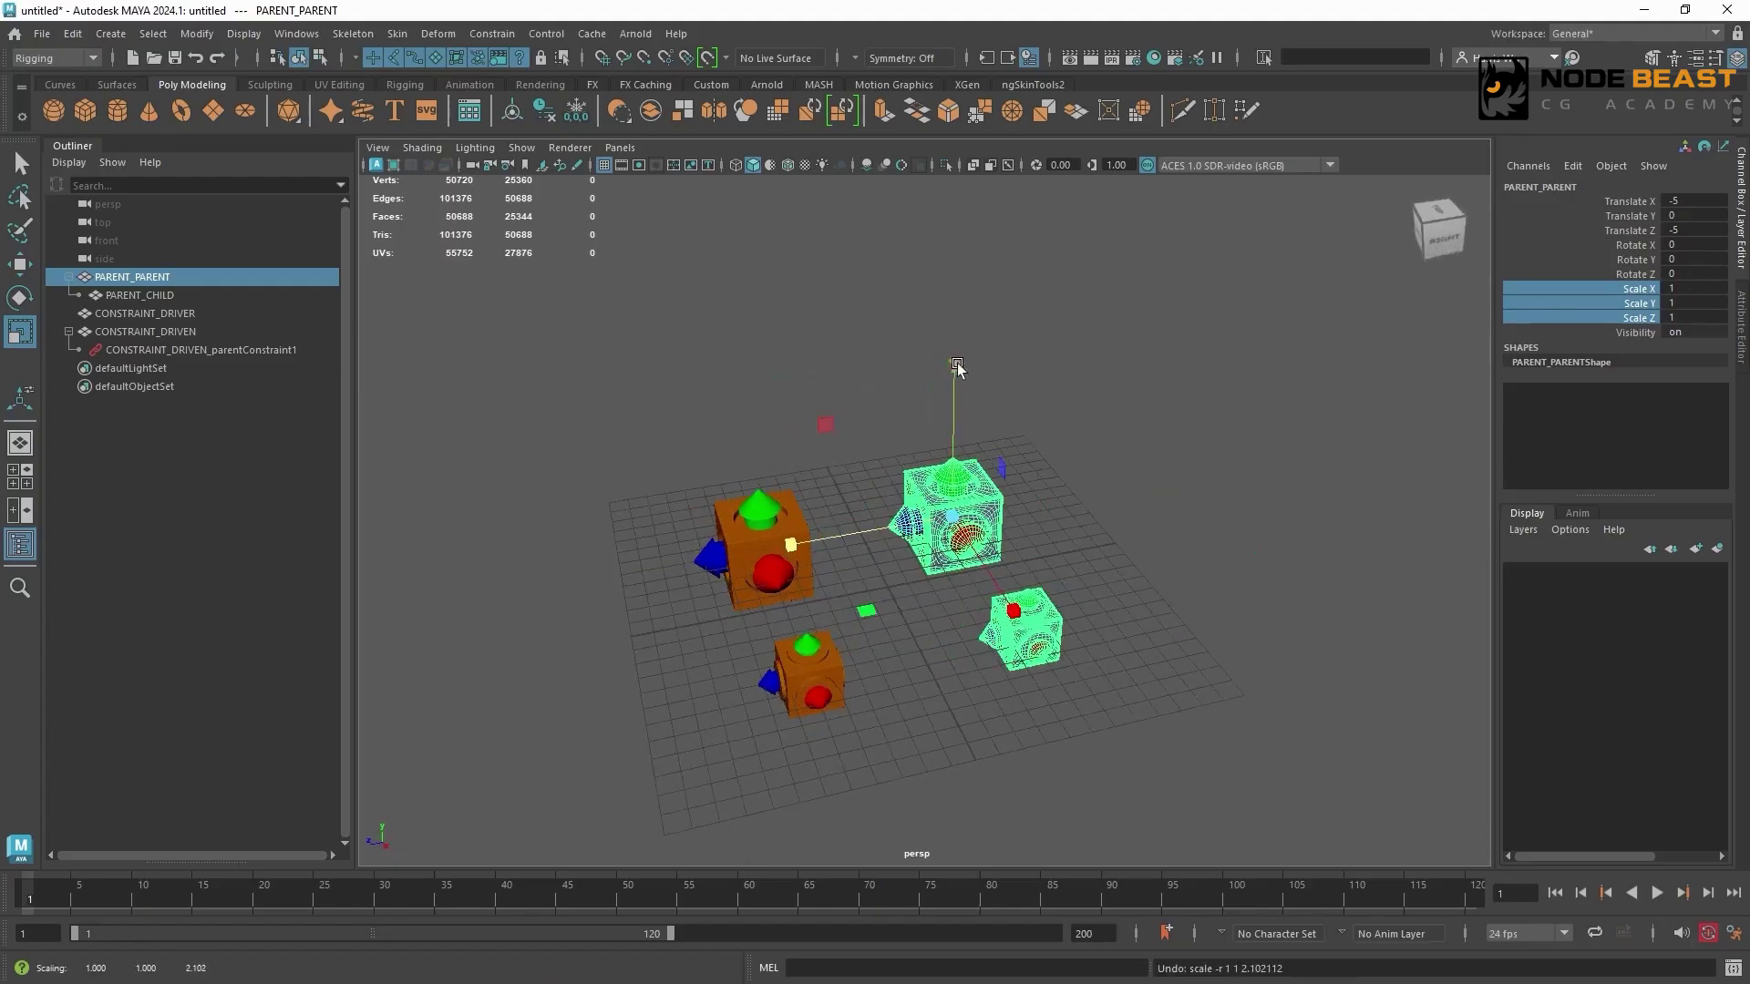
mouse_move(957, 369)
left_mouse_down()
mouse_move(957, 215)
mouse_move(964, 358)
left_mouse_up()
key("ctrl+z")
Try scaling CONSTRAINT_DRIVER along individual axes to see how CONSTRAINT_DRIVEN responds, undoing each change.
left_click_drag(802, 492, 904, 457, "alt")
left_click(743, 574)
left_click_drag(786, 579, 904, 626)
key("ctrl+z")
left_click_drag(693, 684, 642, 761)
key("ctrl+z")
left_click_drag(919, 610, 1047, 672)
key("ctrl+z")
left_click_drag(1009, 517, 1004, 563, "alt")
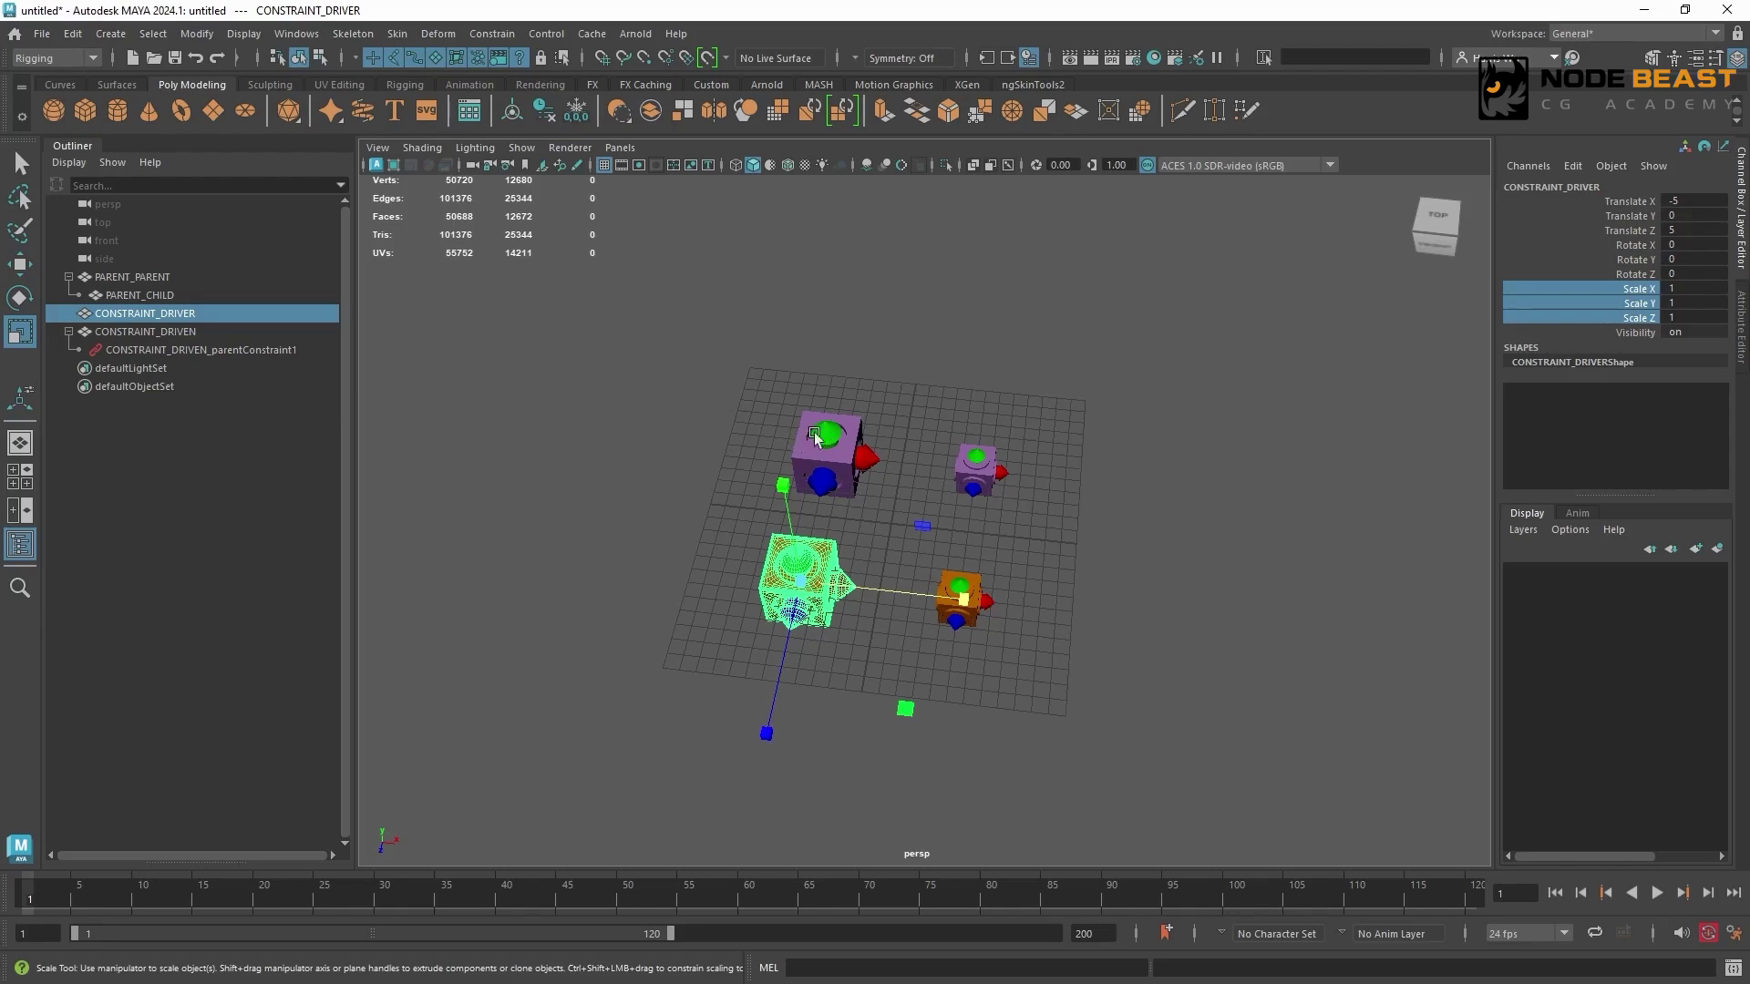
Try scaling PARENT_PARENT and CONSTRAINT_DRIVER together uniformly to about 2.18.
left_click(852, 470)
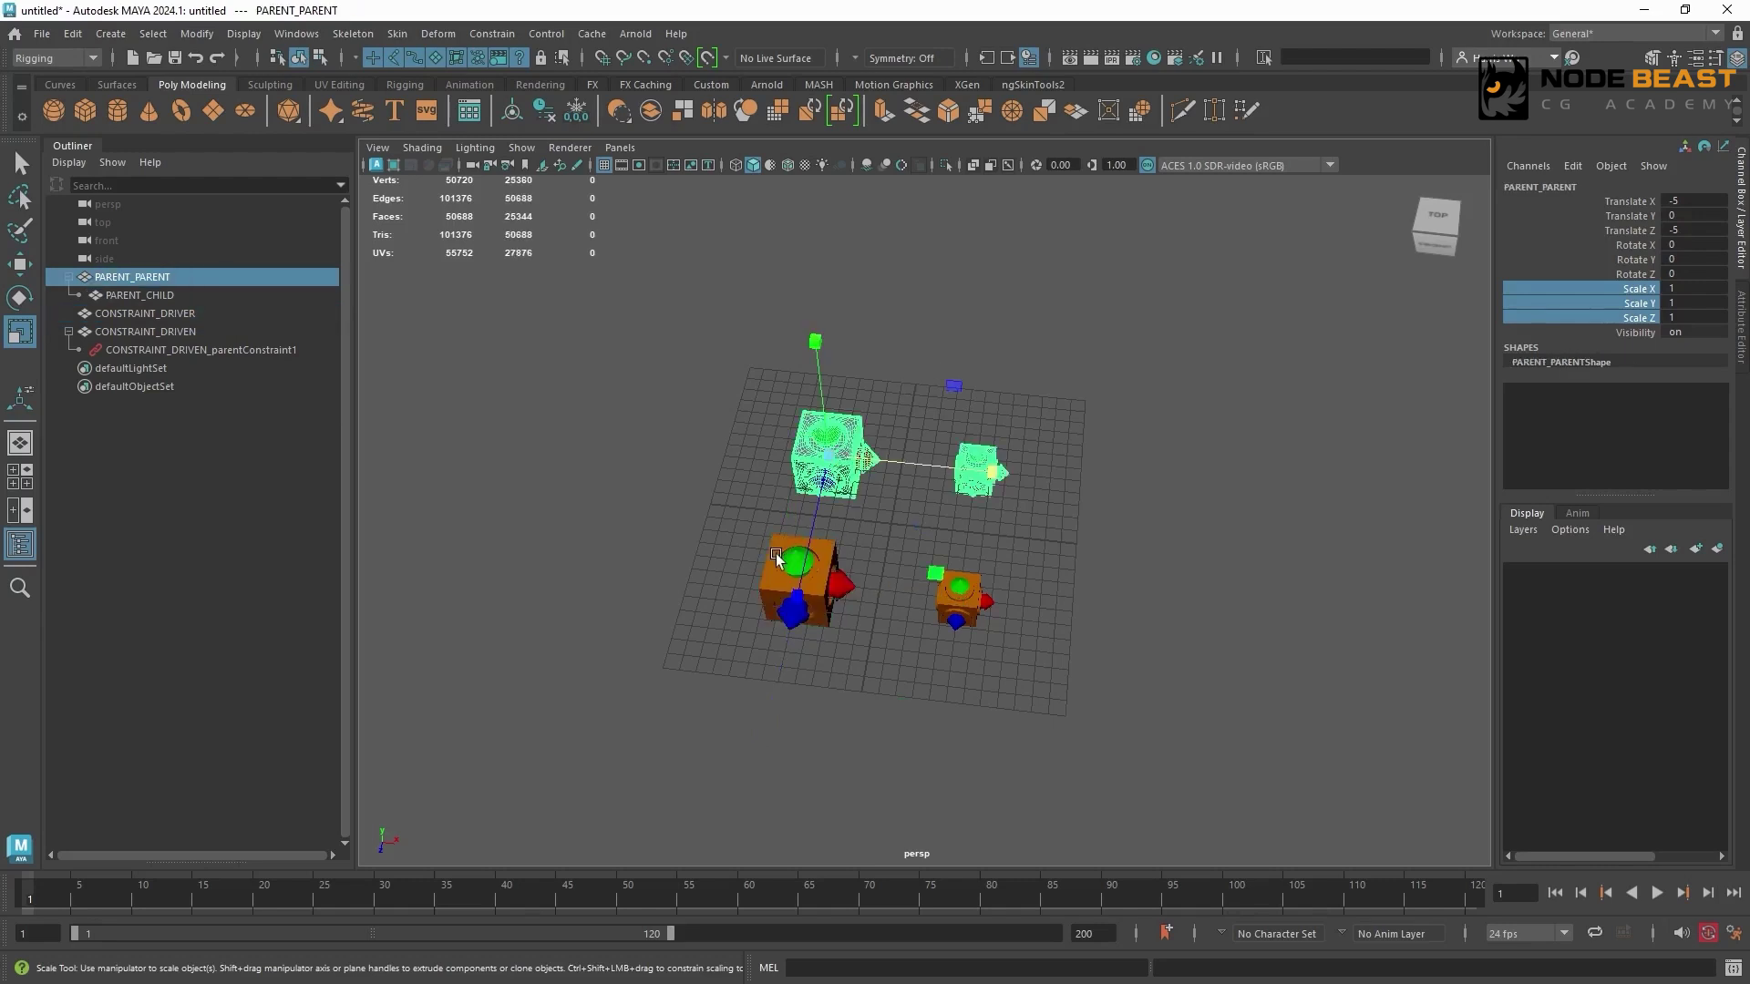
left_click(777, 555, "shift")
left_click_drag(798, 585, 1015, 483)
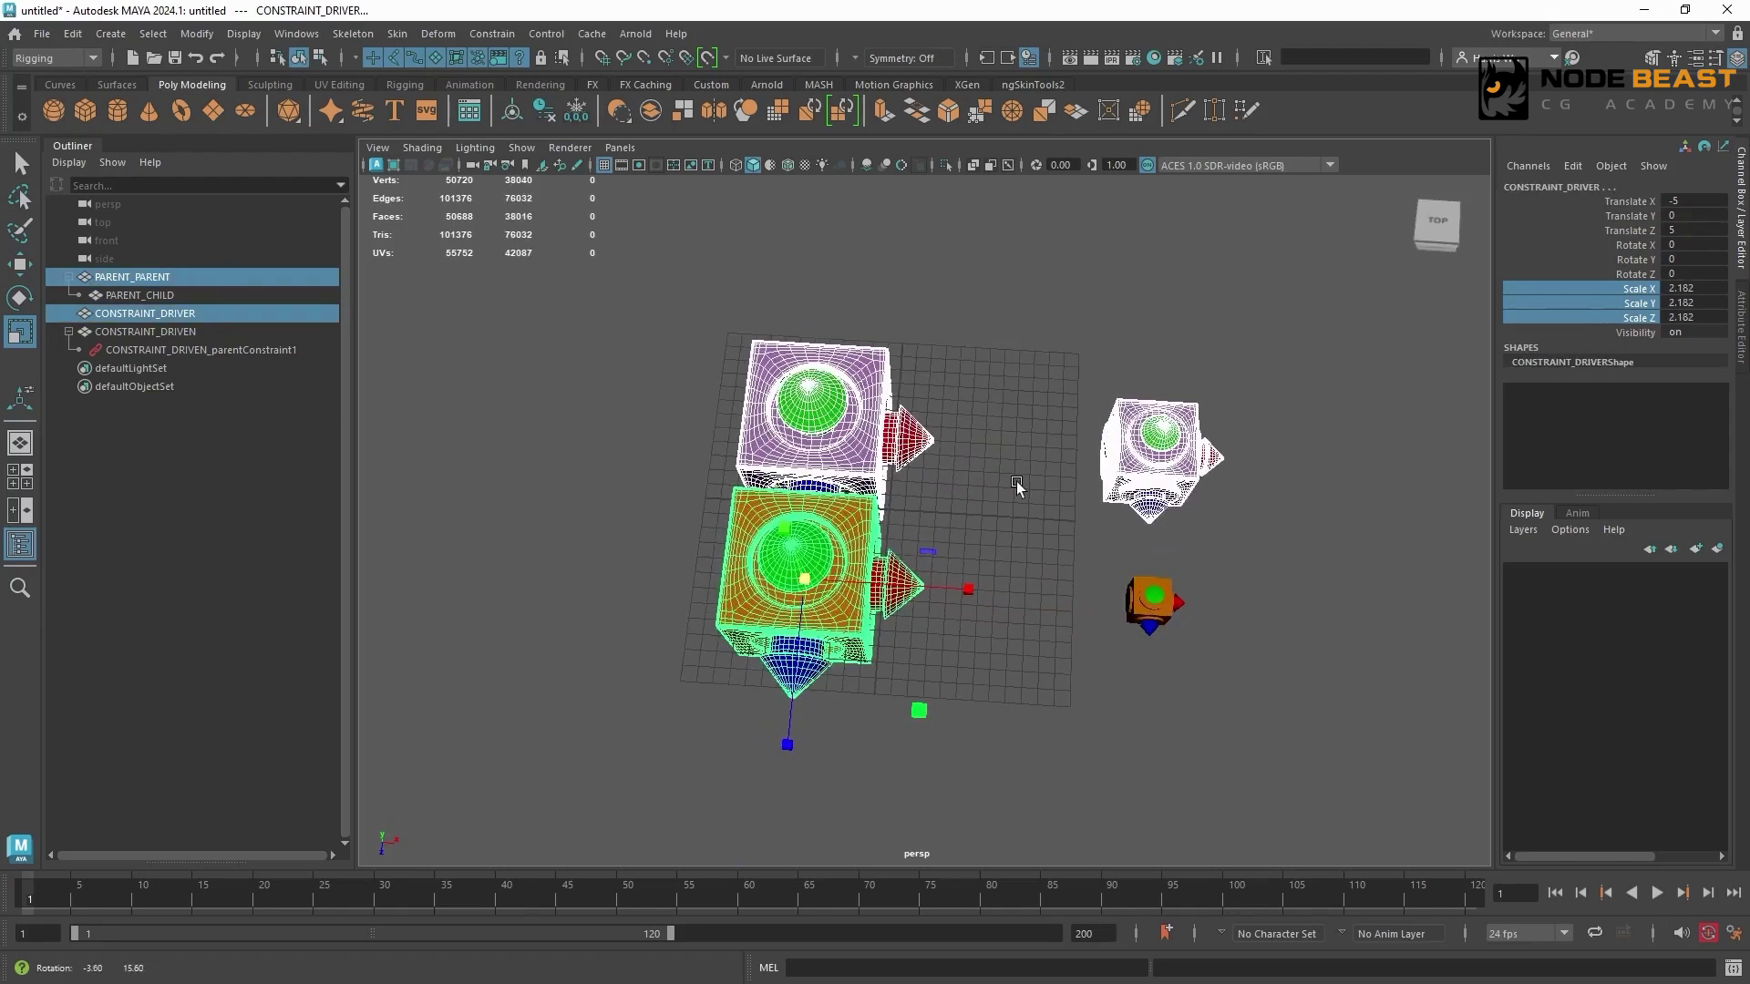
Compare the transform channels of PARENT_CHILD, CONSTRAINT_DRIVER and CONSTRAINT_DRIVEN, and try scaling CONSTRAINT_DRIVEN by itself.
left_click(1156, 435)
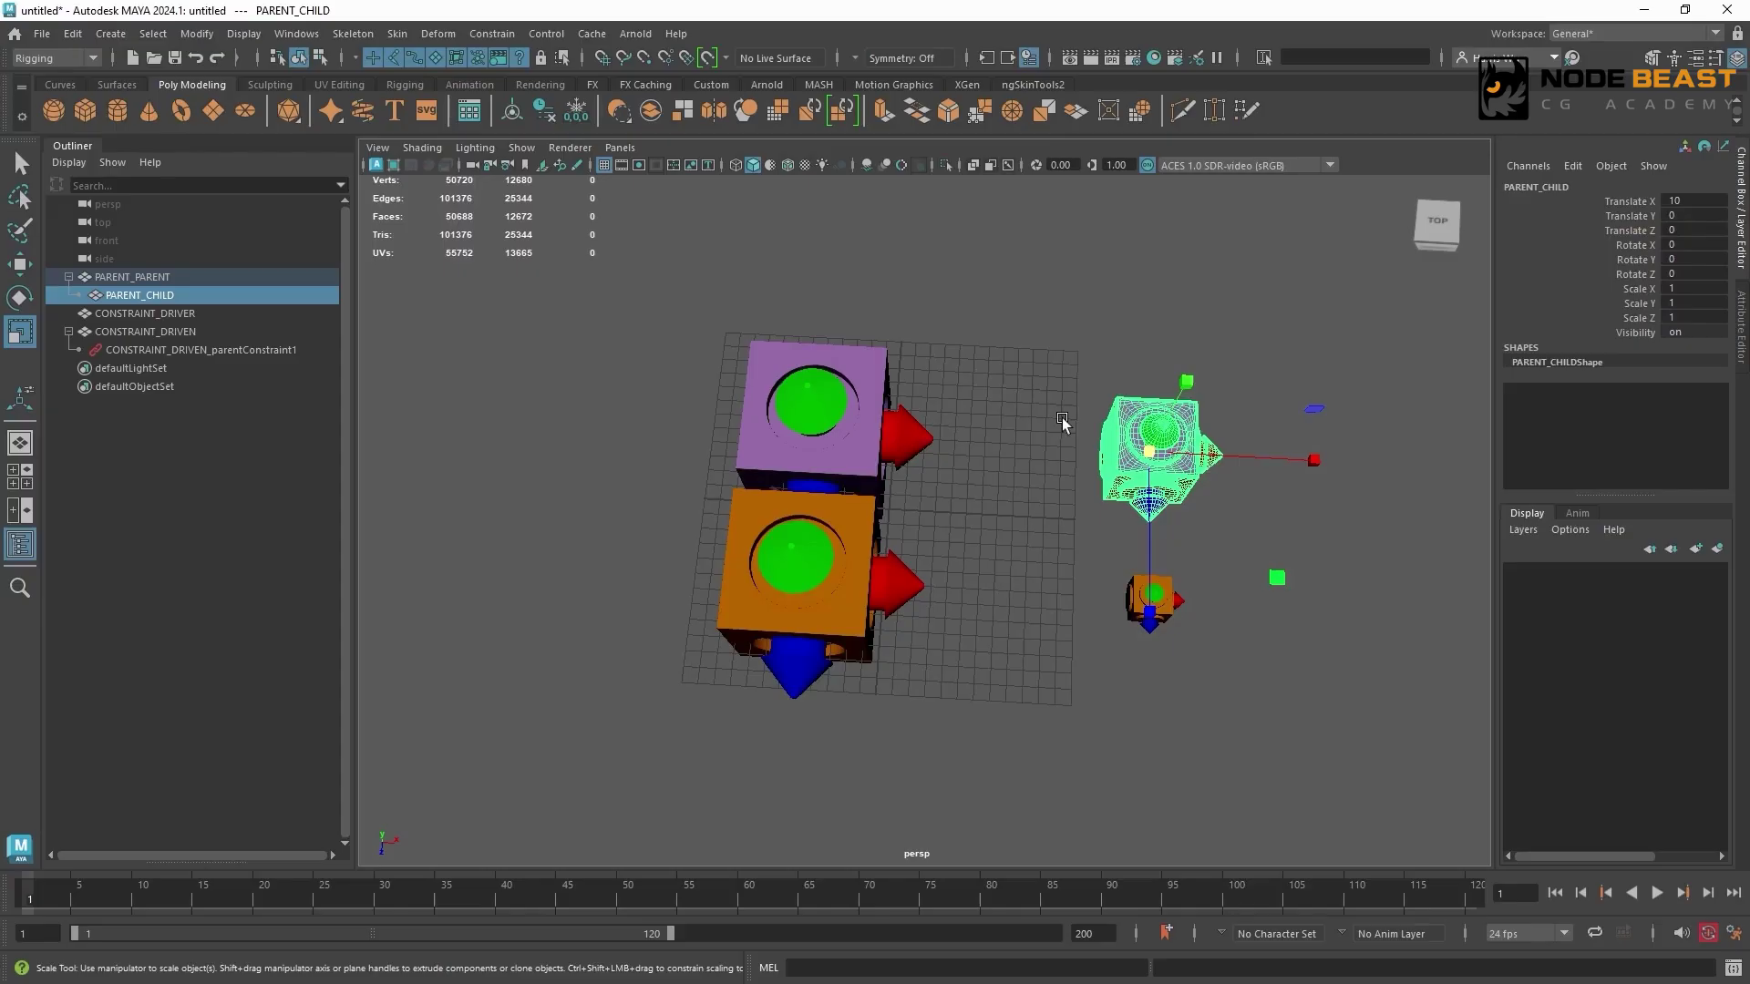
left_click(849, 550)
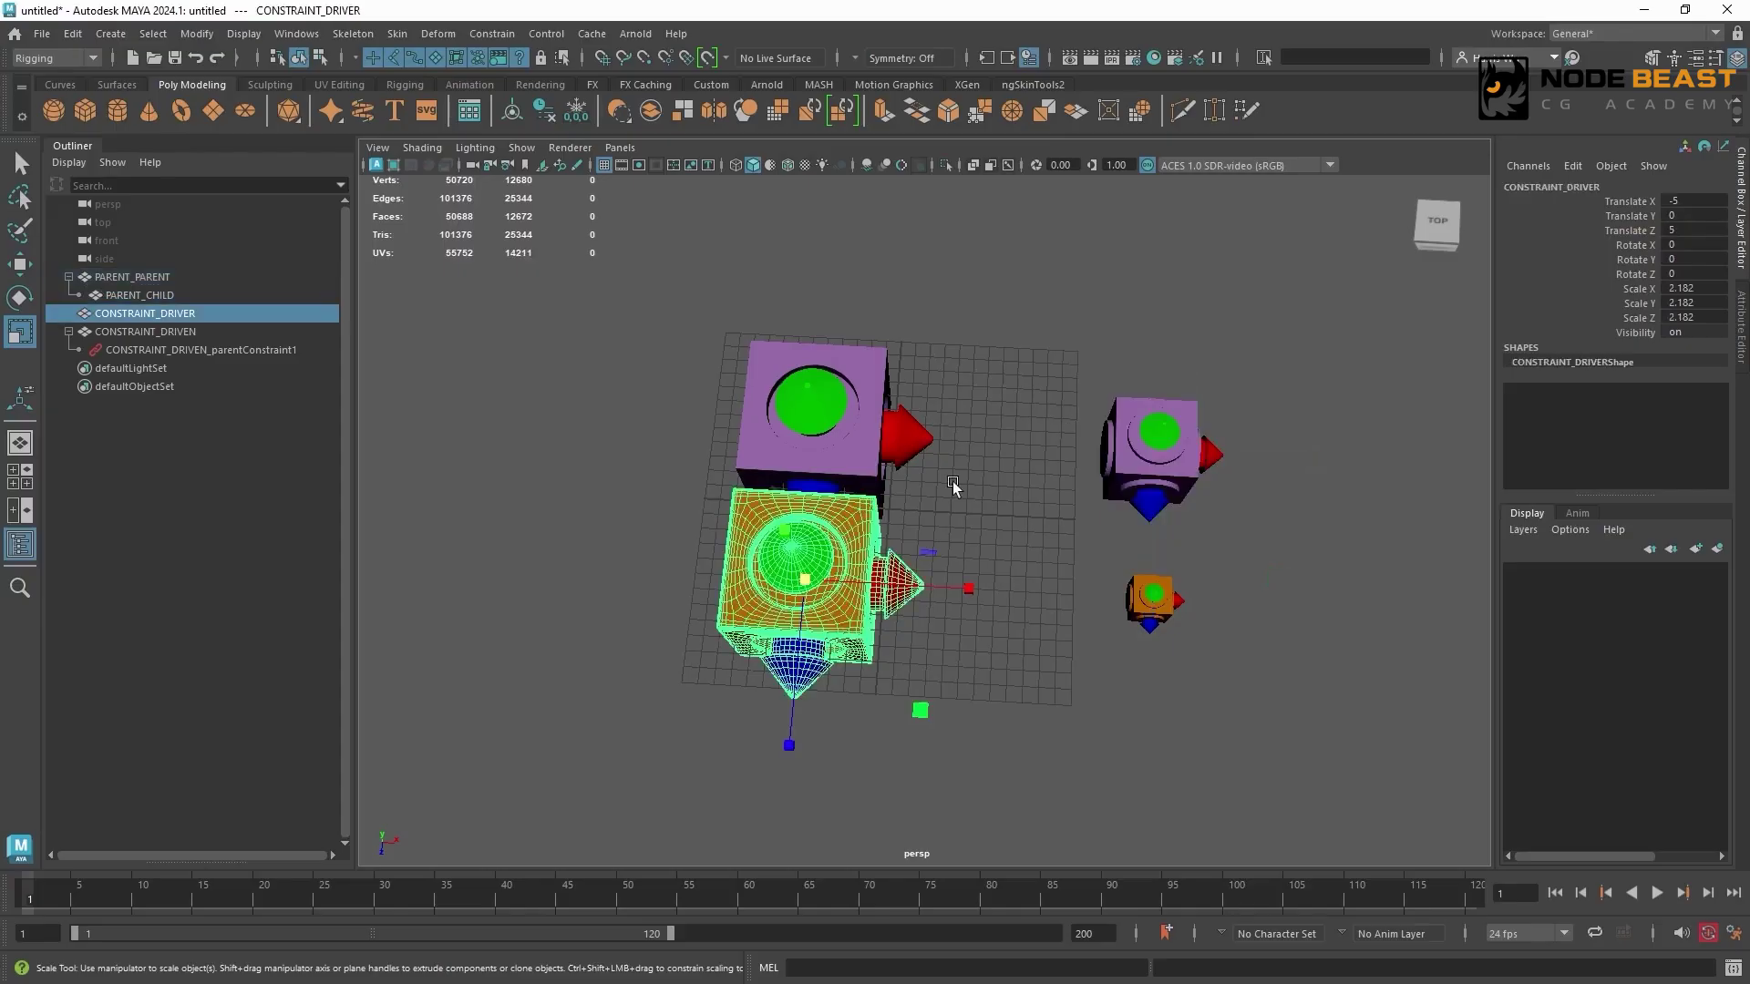
left_click(1147, 588)
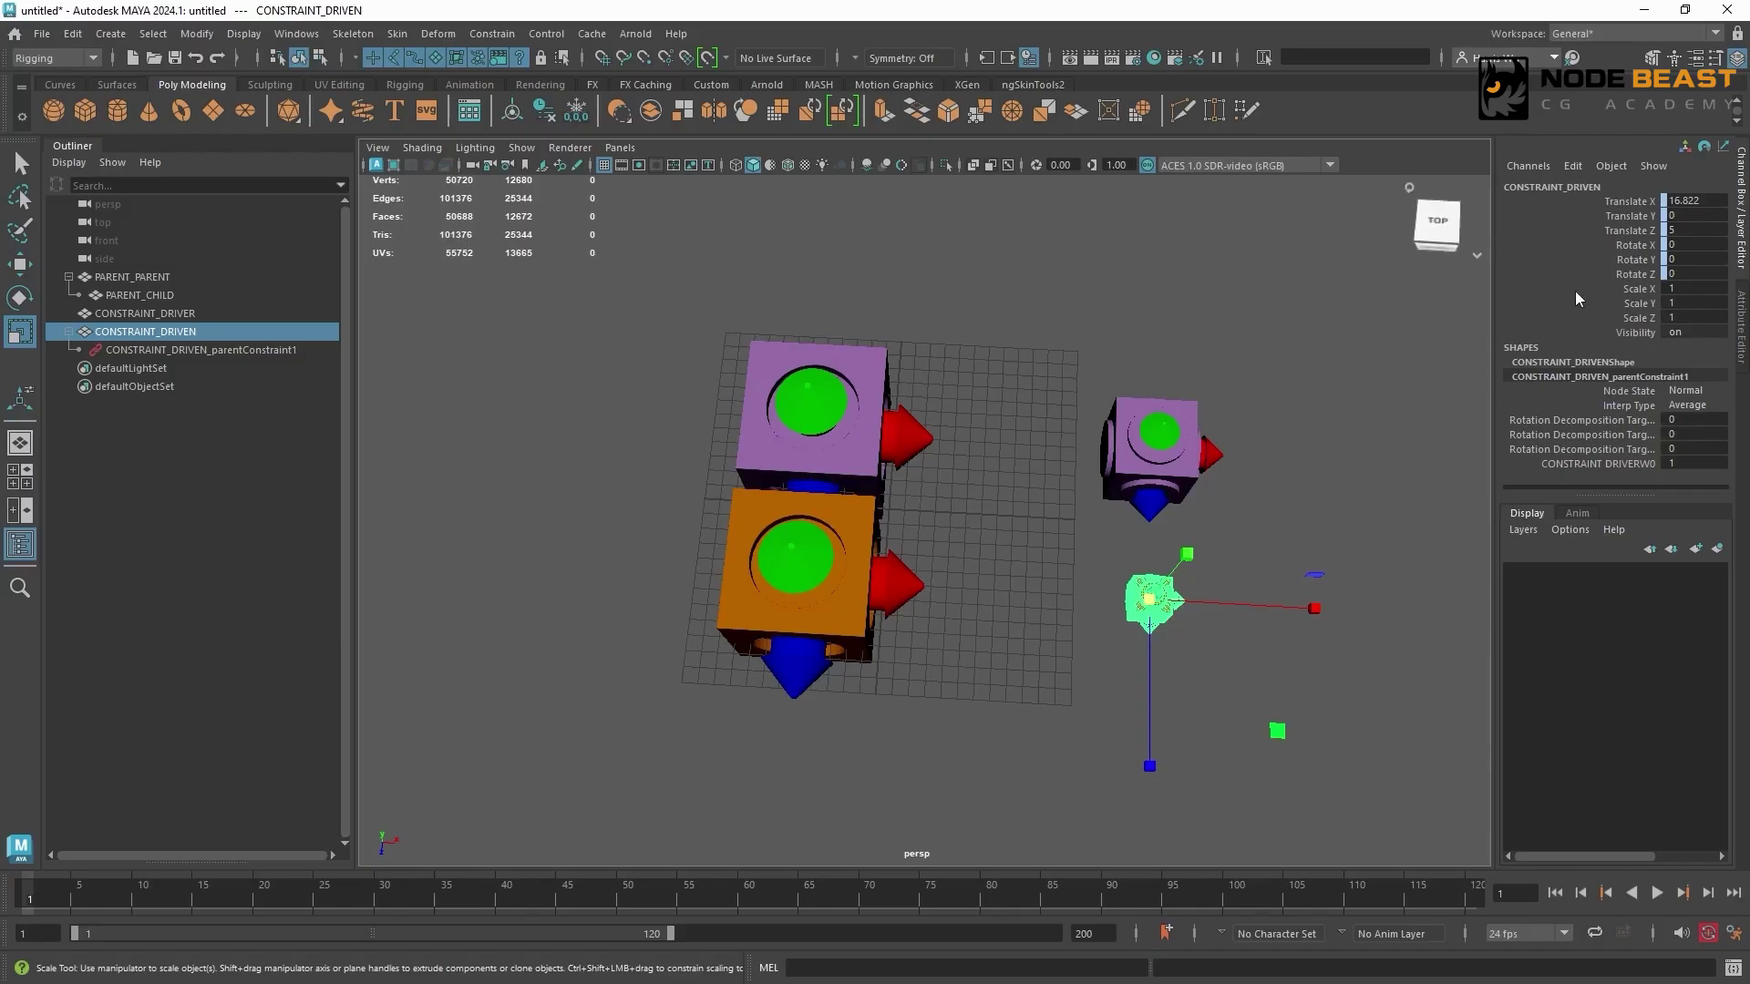
left_click_drag(1150, 599, 1211, 603)
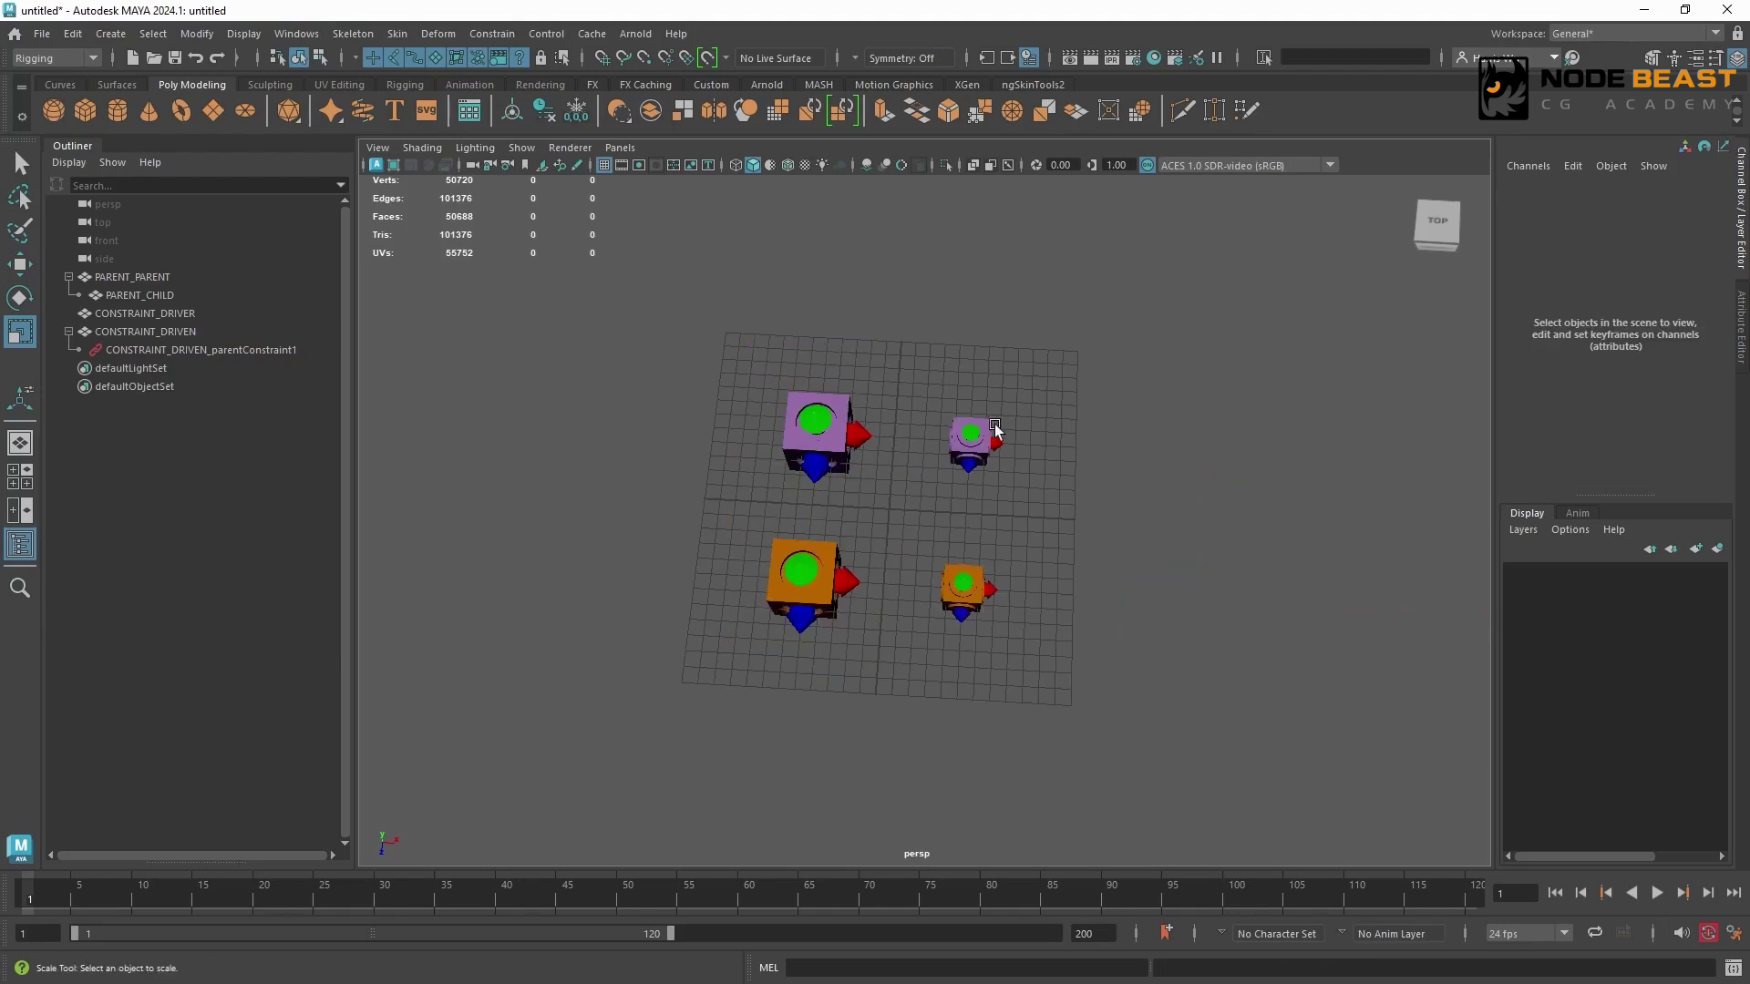
Move PARENT_PARENT to about X -2.9, Y 3.0, Z -8.0 and rotate it to about X -1.3, Y -17.9, Z 33.3.
left_click_drag(1052, 419, 980, 614, "alt")
left_click(996, 503)
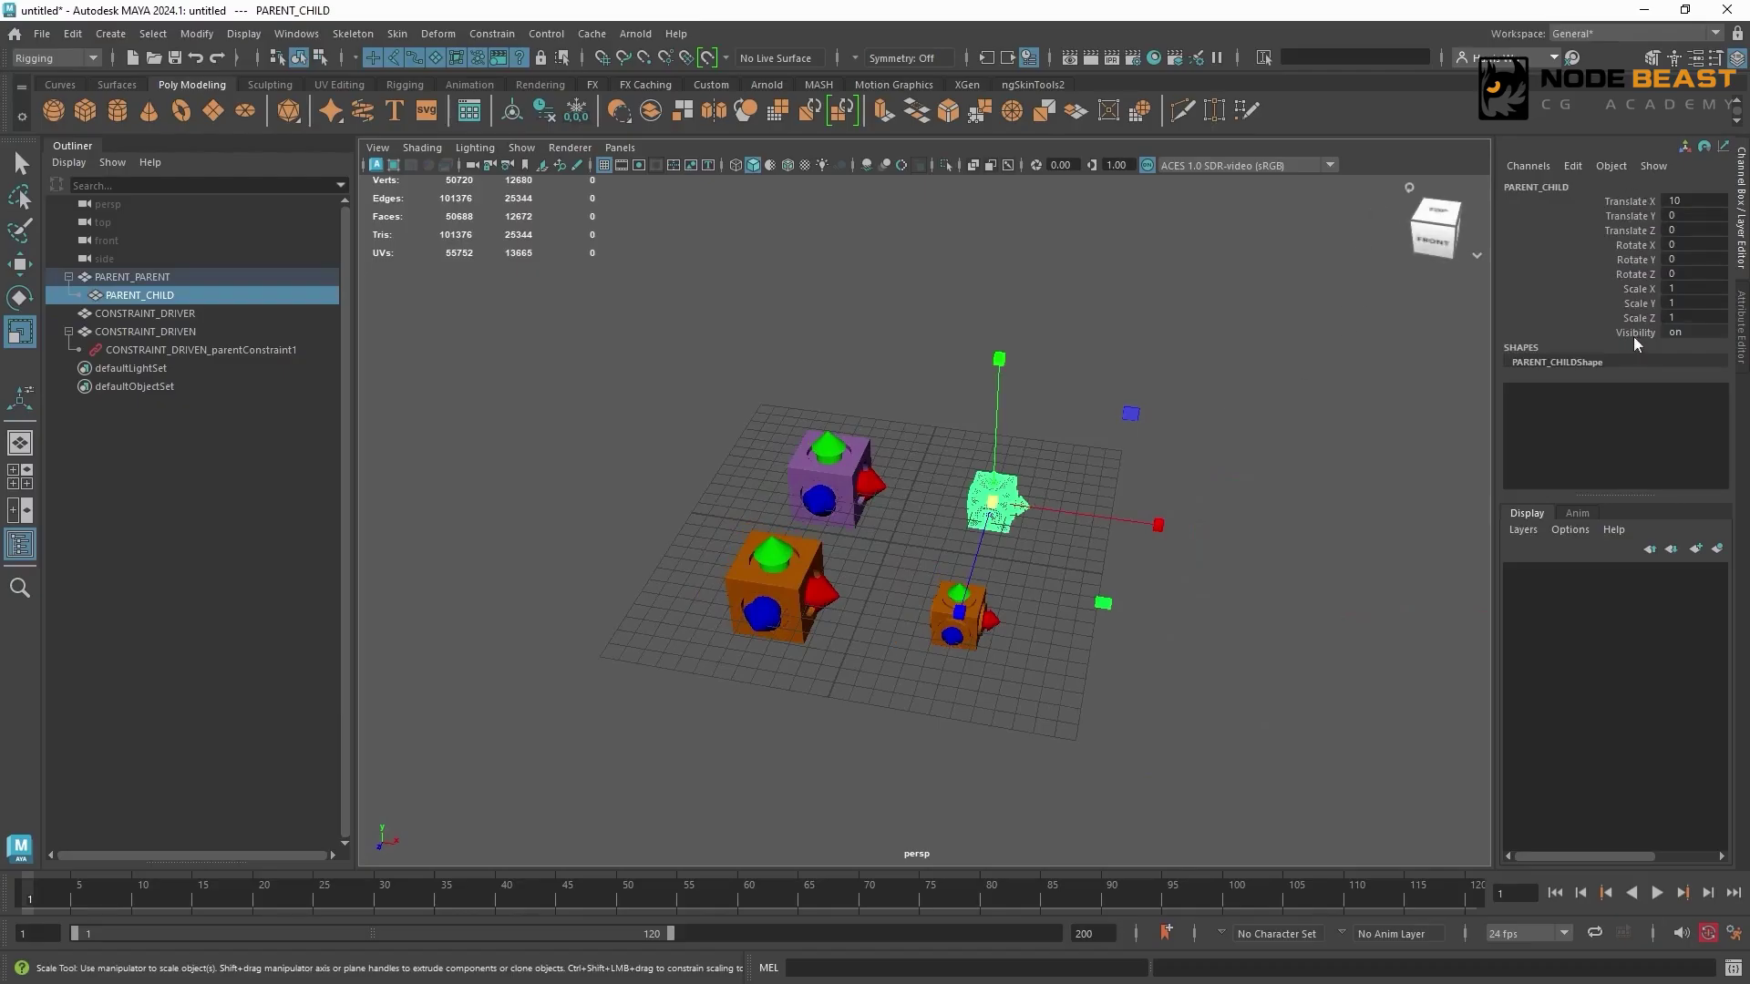
left_click(870, 474)
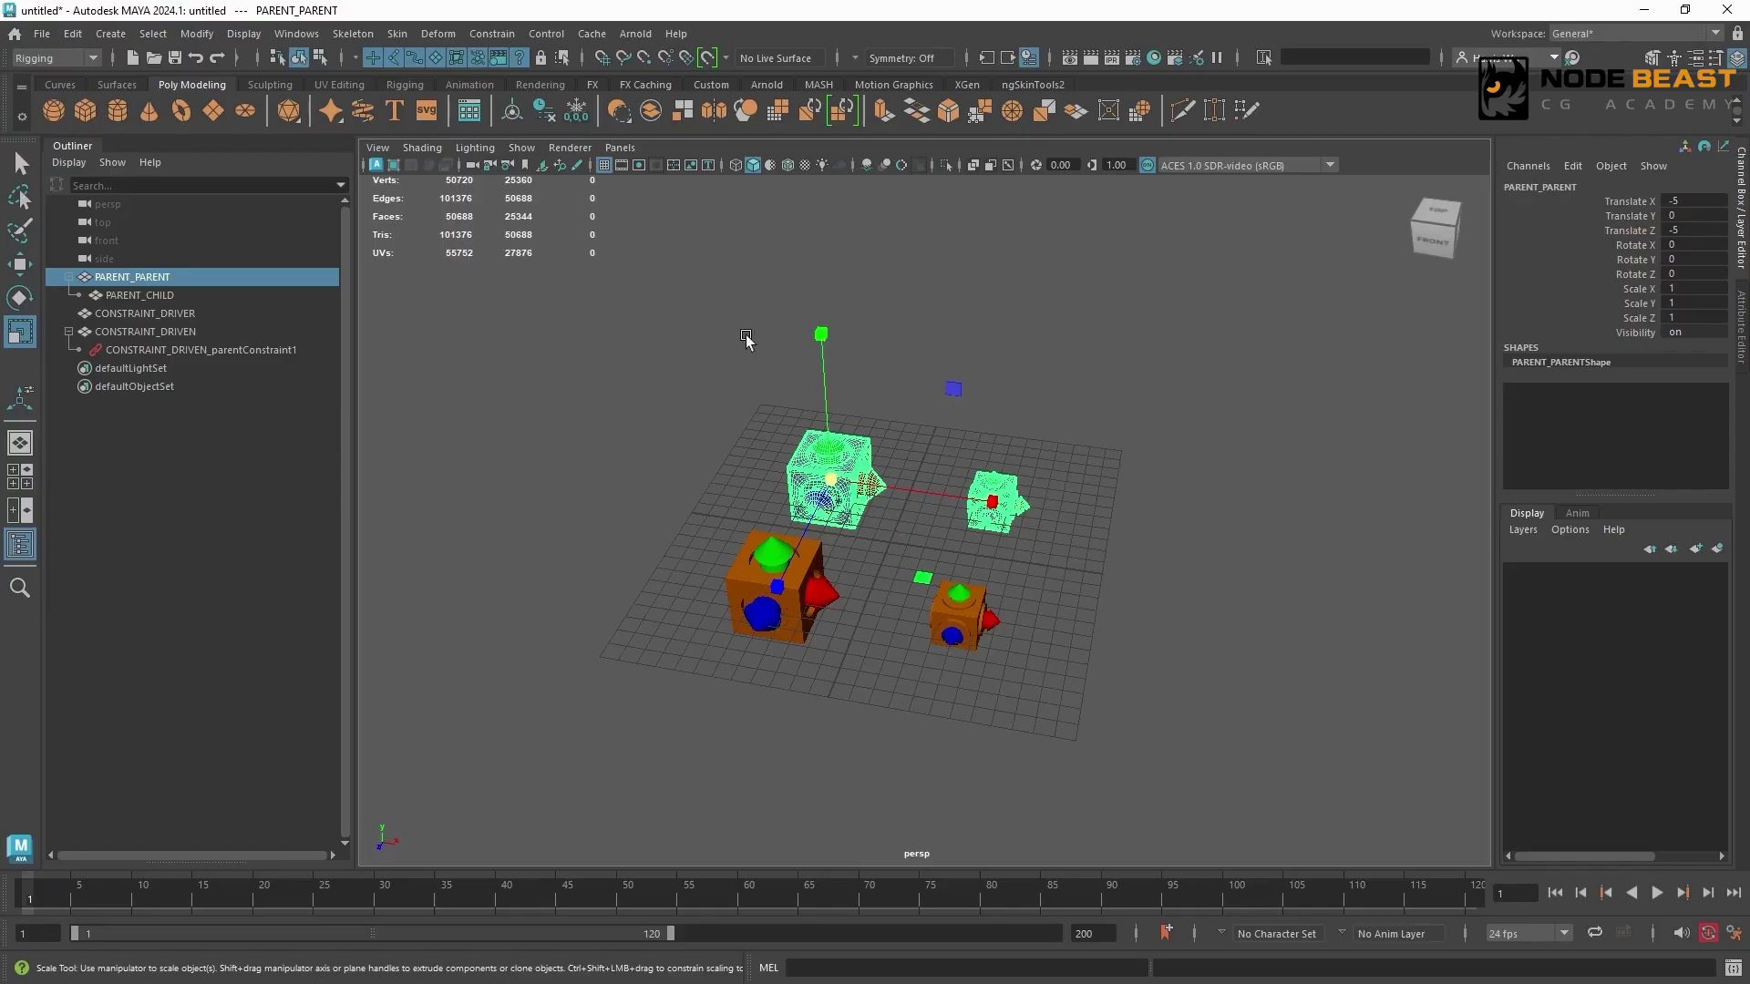
key("e")
left_click_drag(742, 340, 871, 413)
key("w")
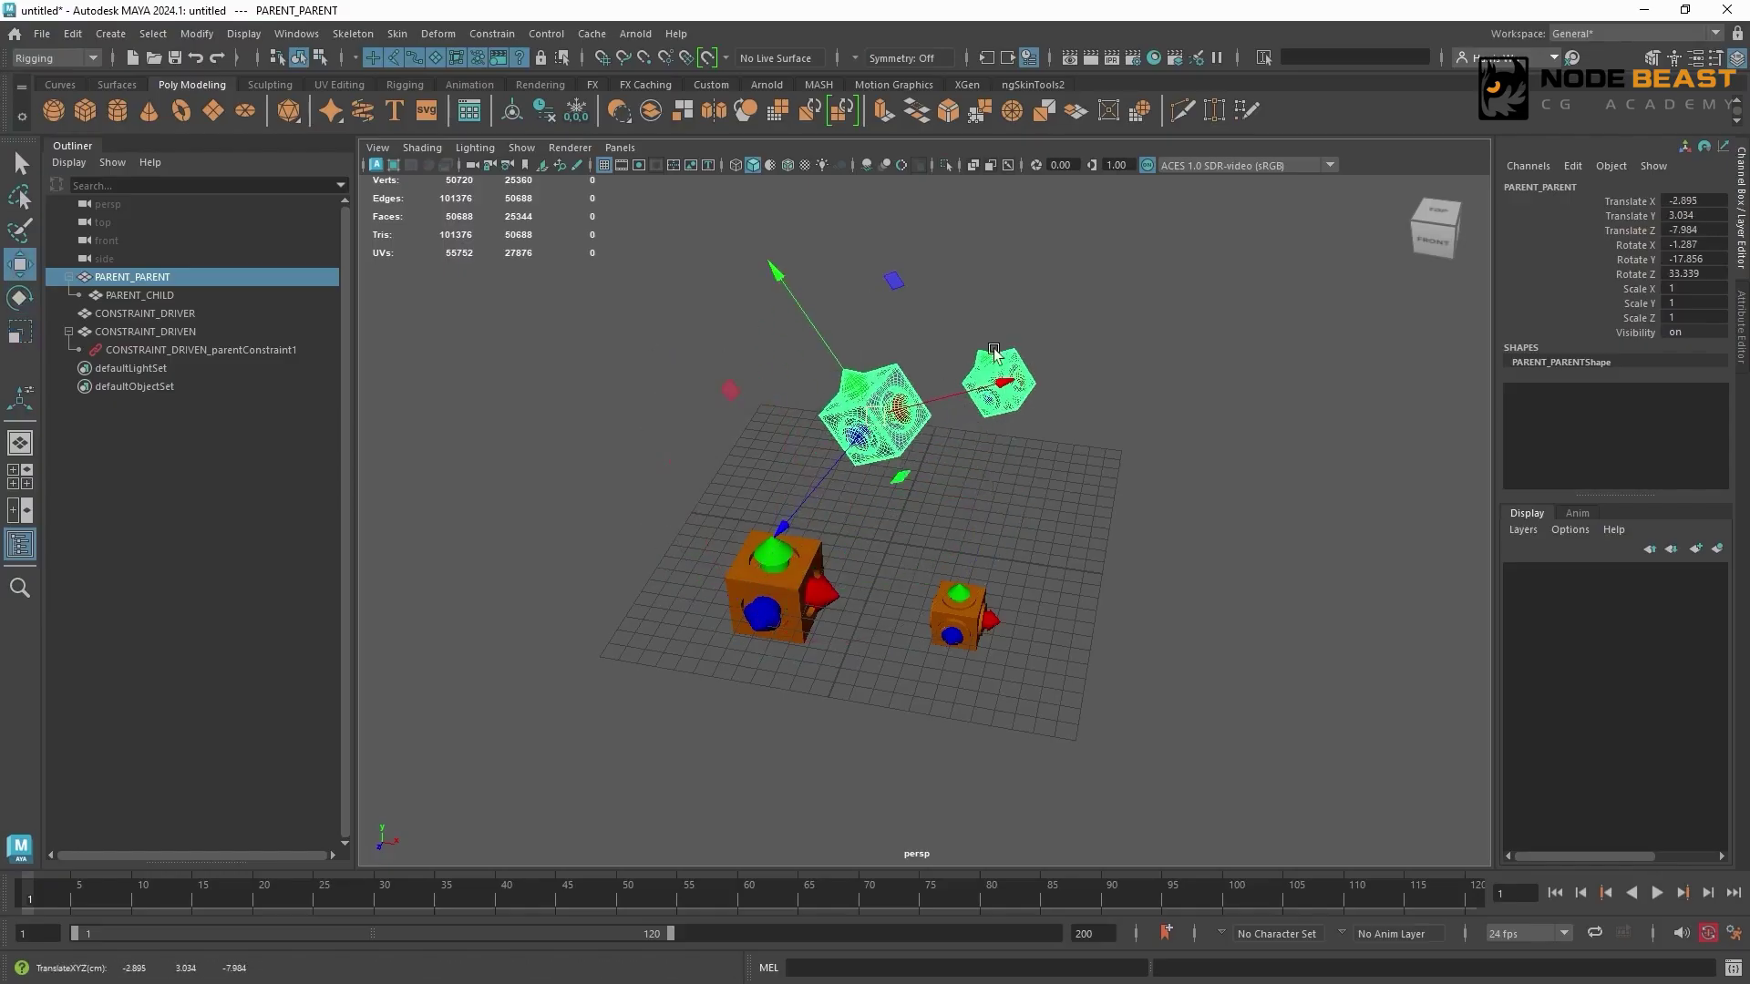
Move PARENT_CHILD independently to about 12.4, 2.5, -4.6, rotate it to about -4.5, -1.7, -20.5, and scale its Z to about 1.7.
left_click(1063, 299)
left_click(1025, 364)
left_click_drag(996, 381, 1093, 511)
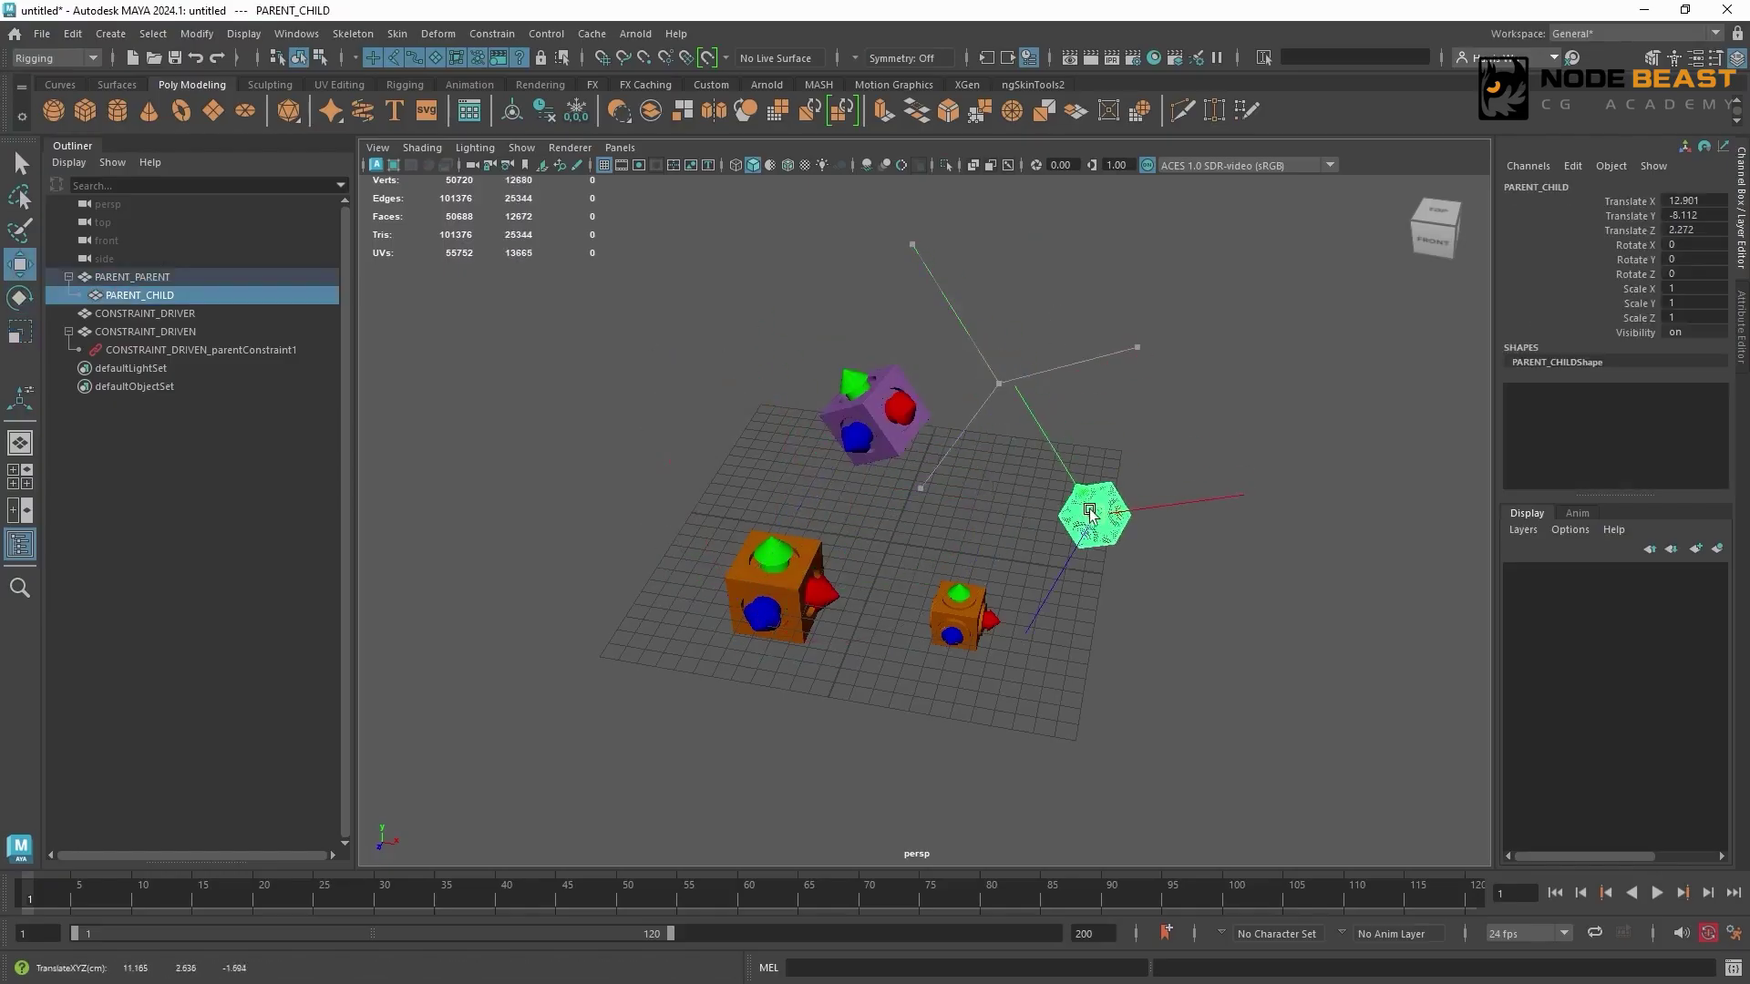
key("e")
left_click_drag(1212, 492, 1241, 558)
key("w")
left_click_drag(1094, 513, 1047, 284)
key("e")
left_click_drag(1148, 315, 1094, 267)
key("r")
left_click_drag(969, 374, 852, 454)
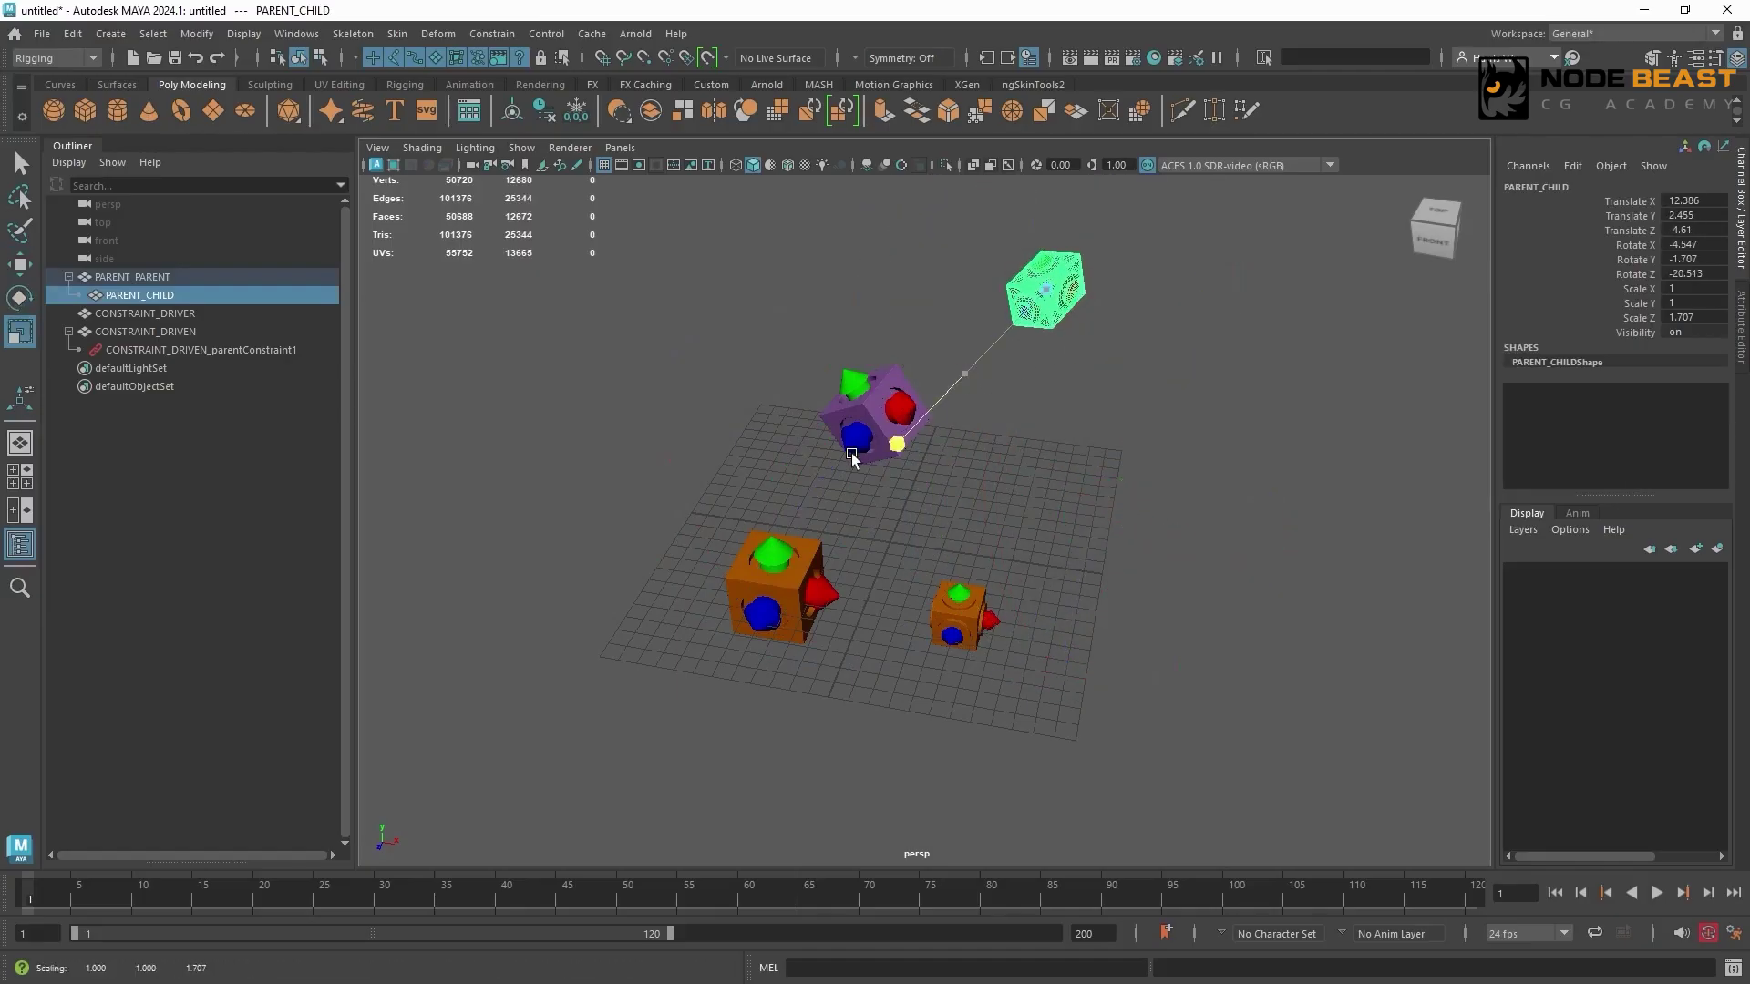
left_click(1056, 430)
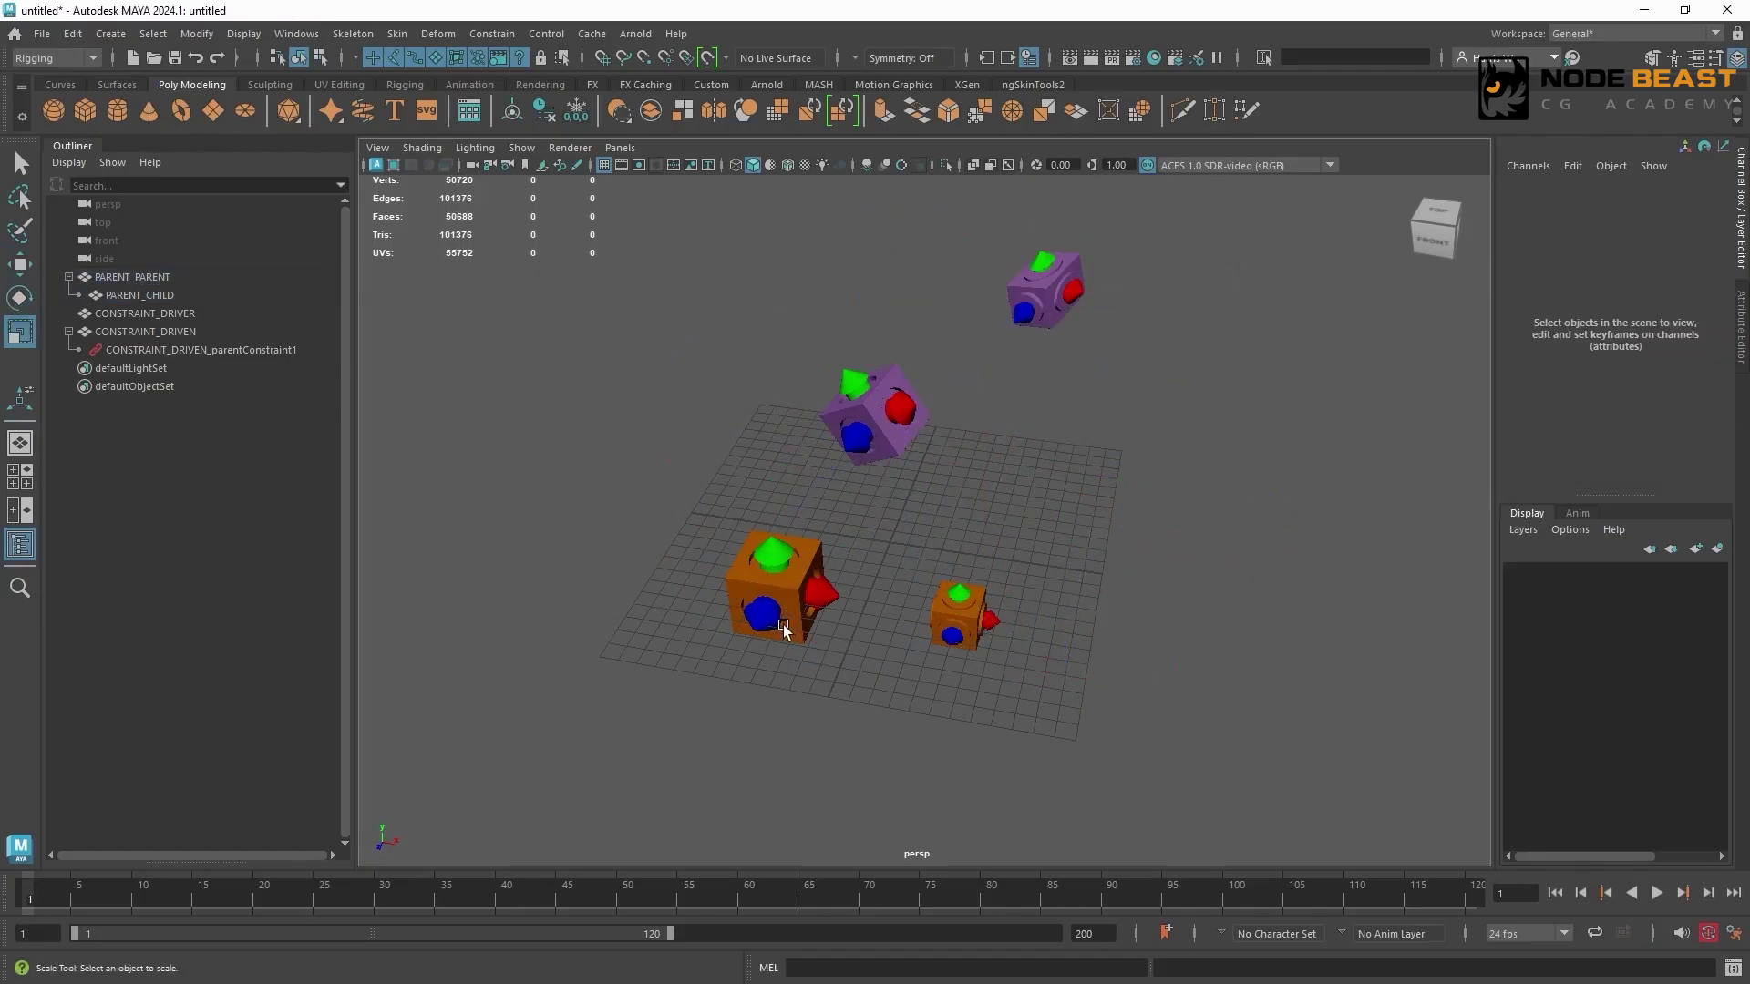
Move CONSTRAINT_DRIVER to about -14.6, 3.1, 4.7 and rotate it to about -9.7, -25.5, 38.5, after checking CONSTRAINT_DRIVEN's constrained channels.
left_click(958, 617)
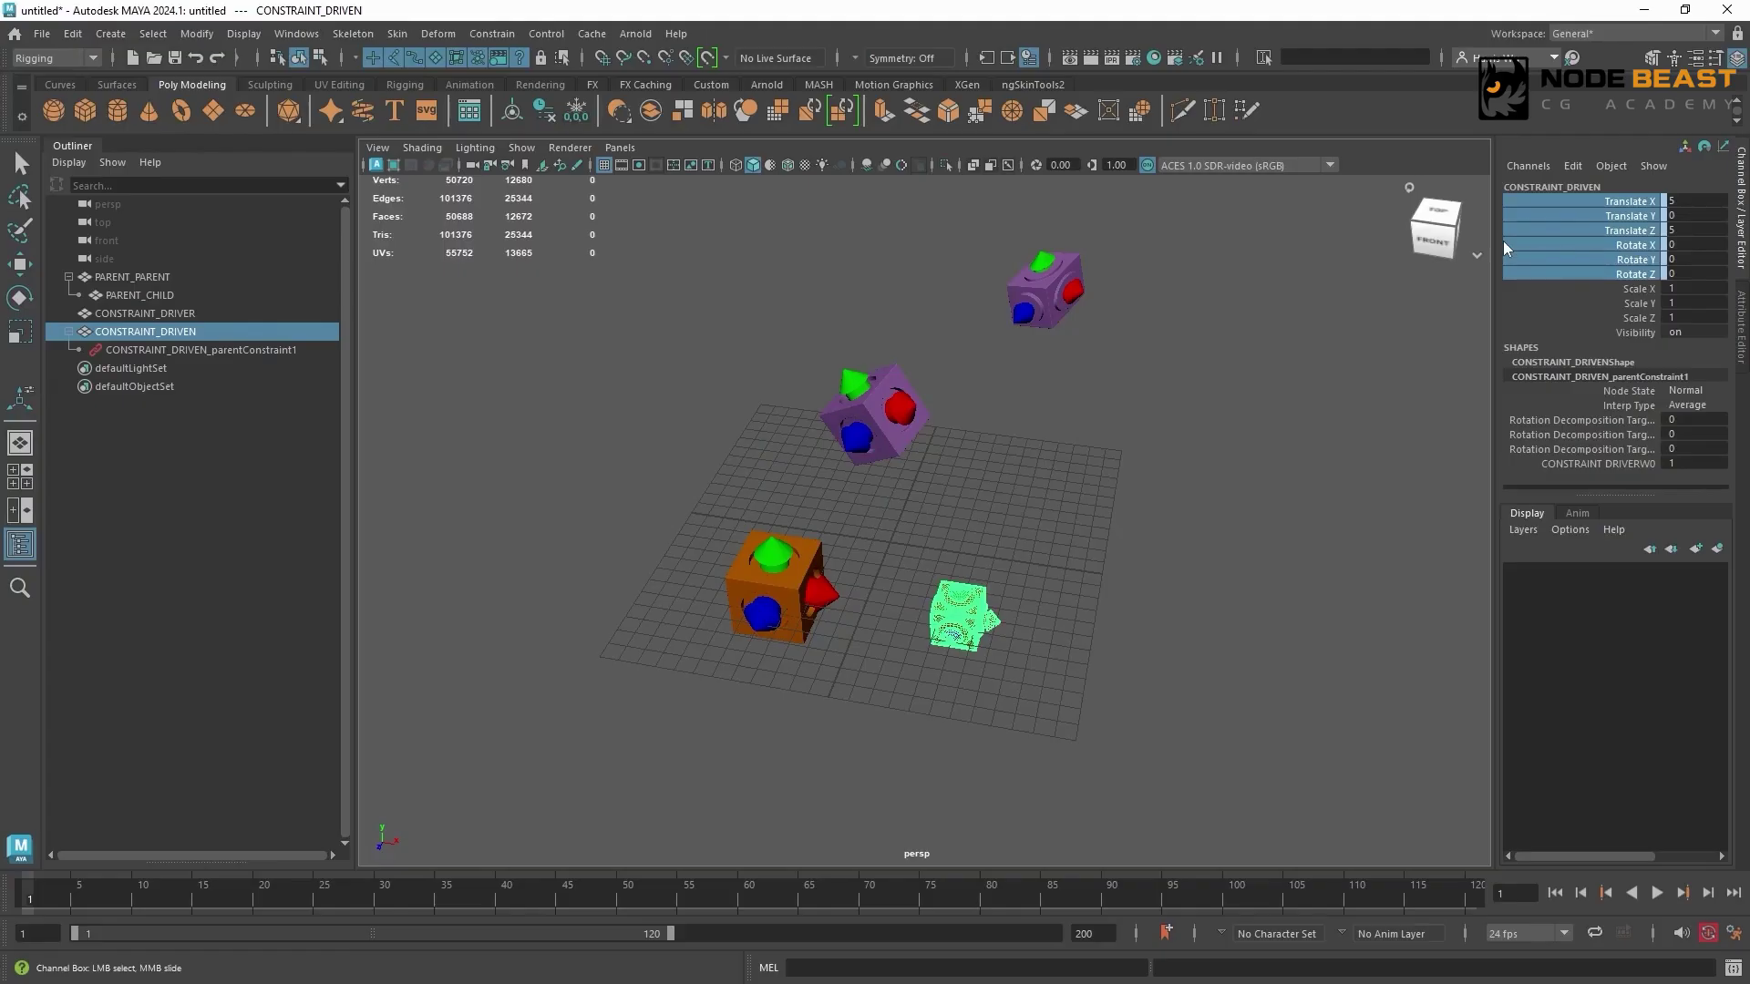
left_click(793, 590)
key("w")
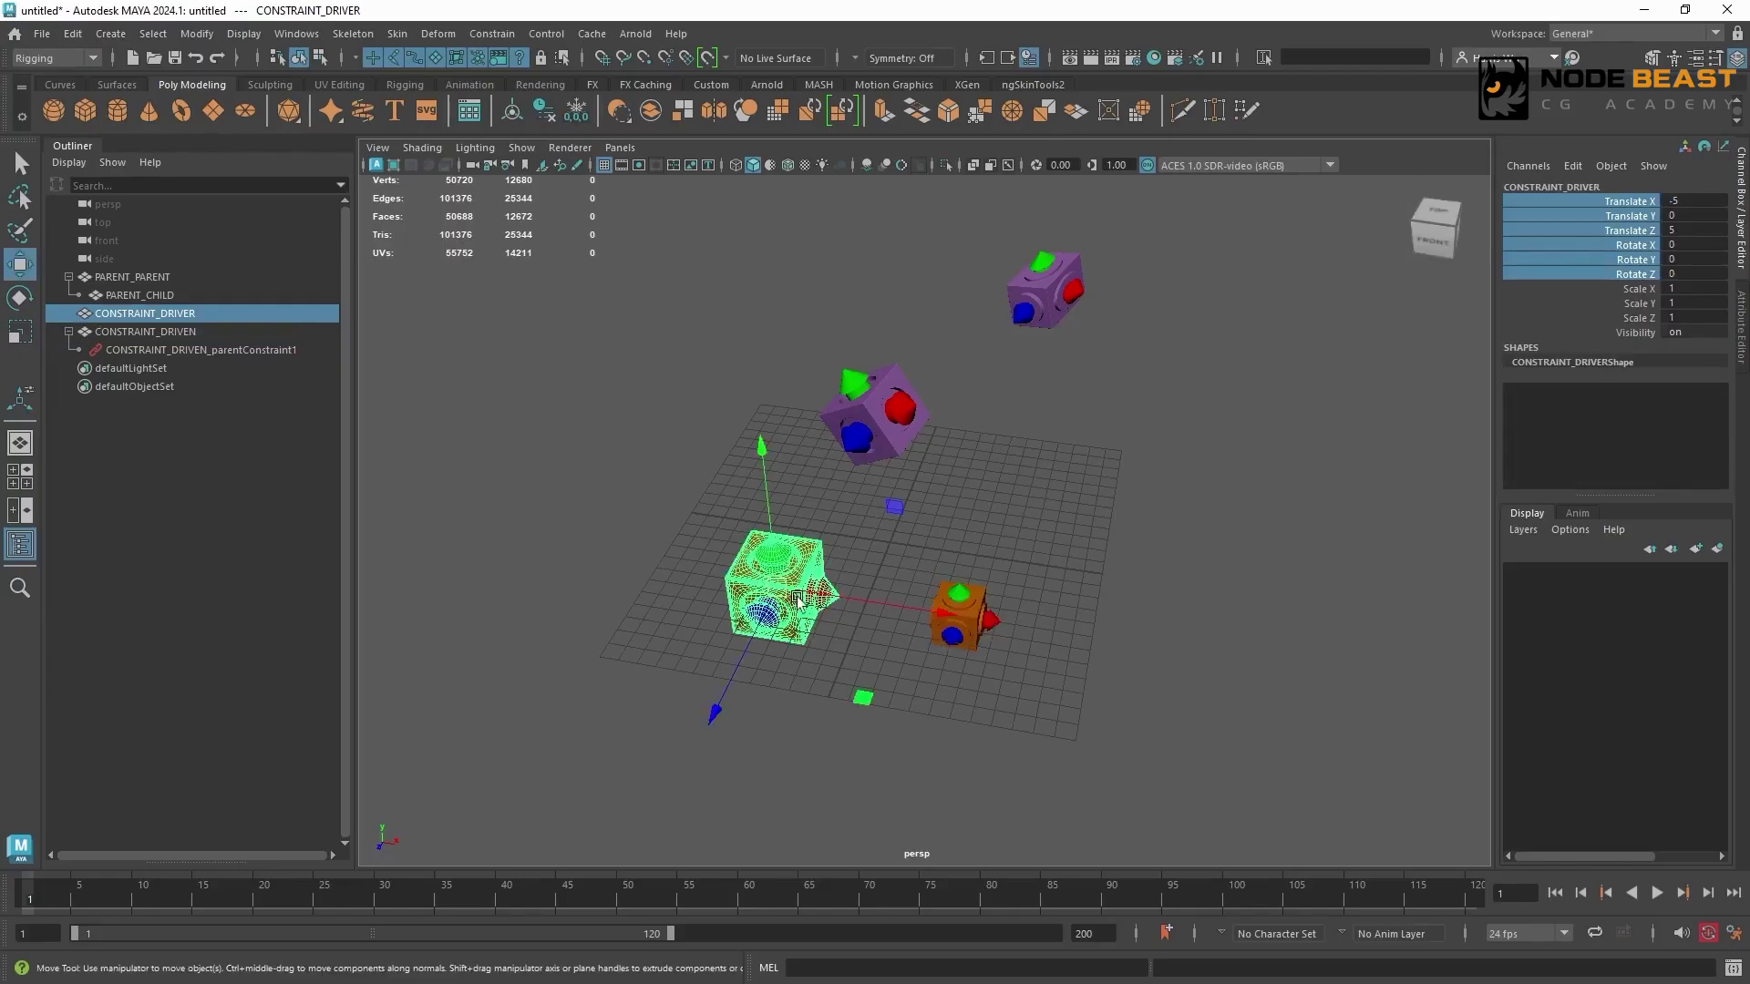
left_click_drag(781, 587, 591, 515)
key("e")
left_click_drag(594, 516, 544, 469)
key("w")
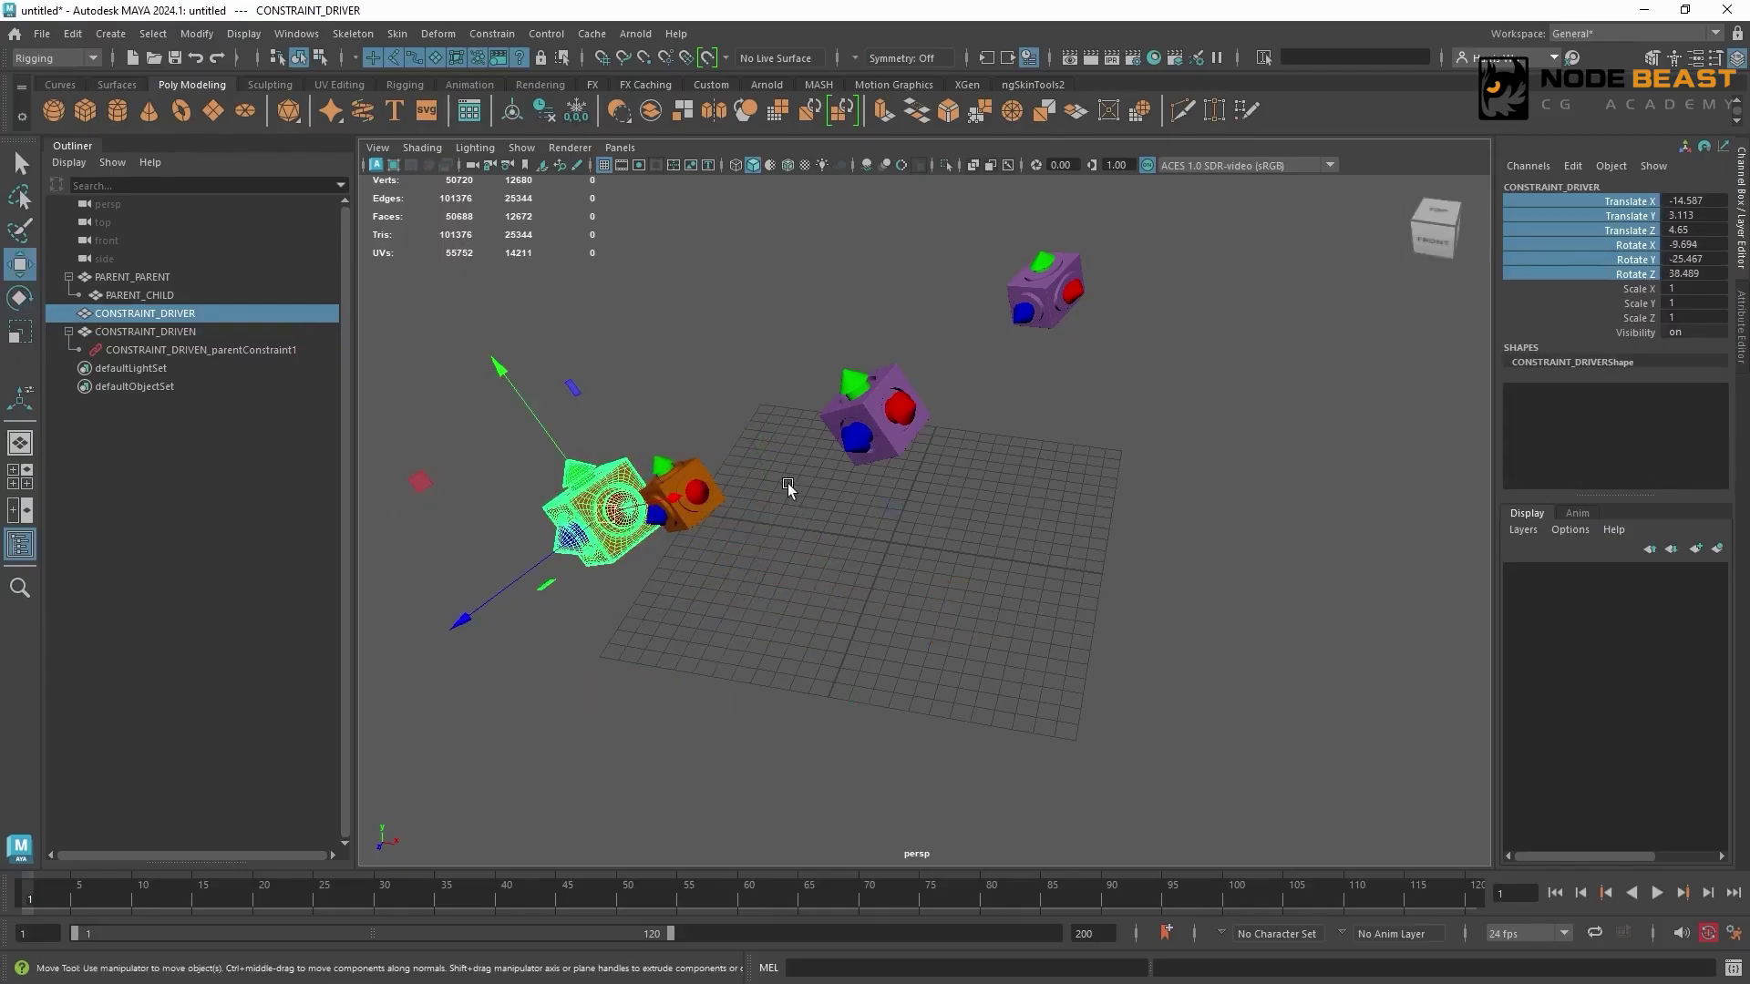
Try moving and rotating CONSTRAINT_DRIVEN by itself, and nudge CONSTRAINT_DRIVER to re-evaluate the constraint, undoing the nudge.
middle_click_drag(836, 528, 848, 550, "alt")
left_click(709, 512)
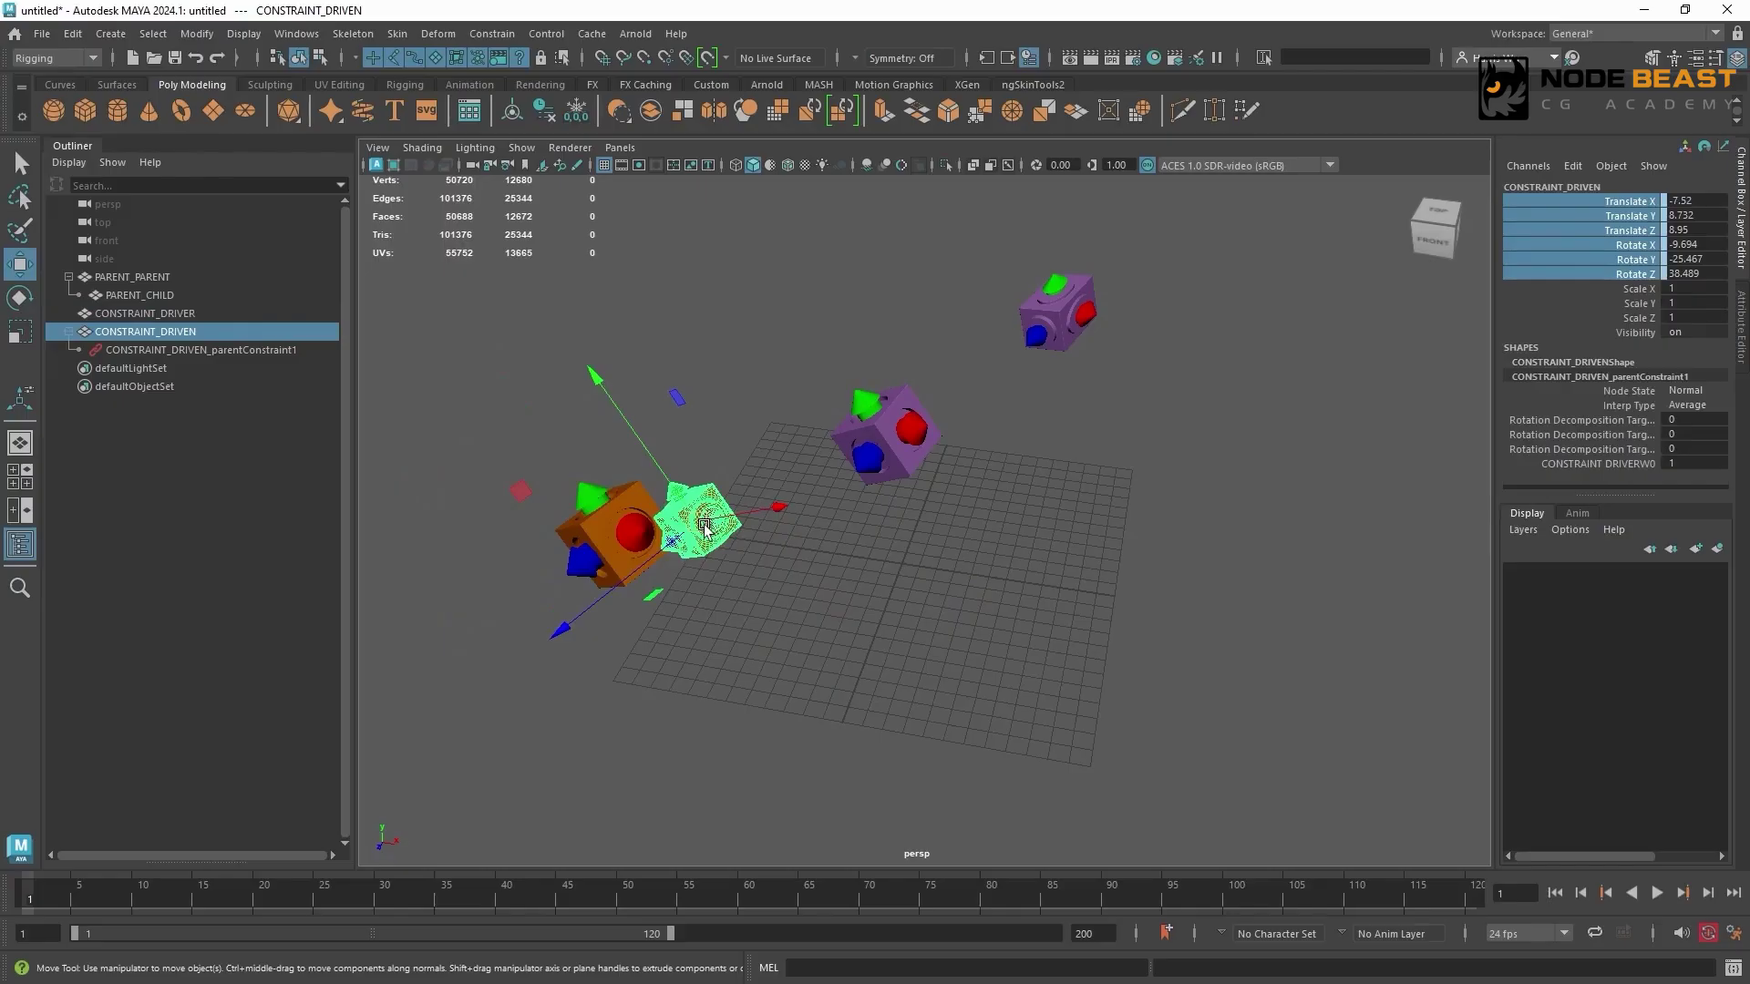
key("e")
left_click_drag(700, 523, 1102, 496)
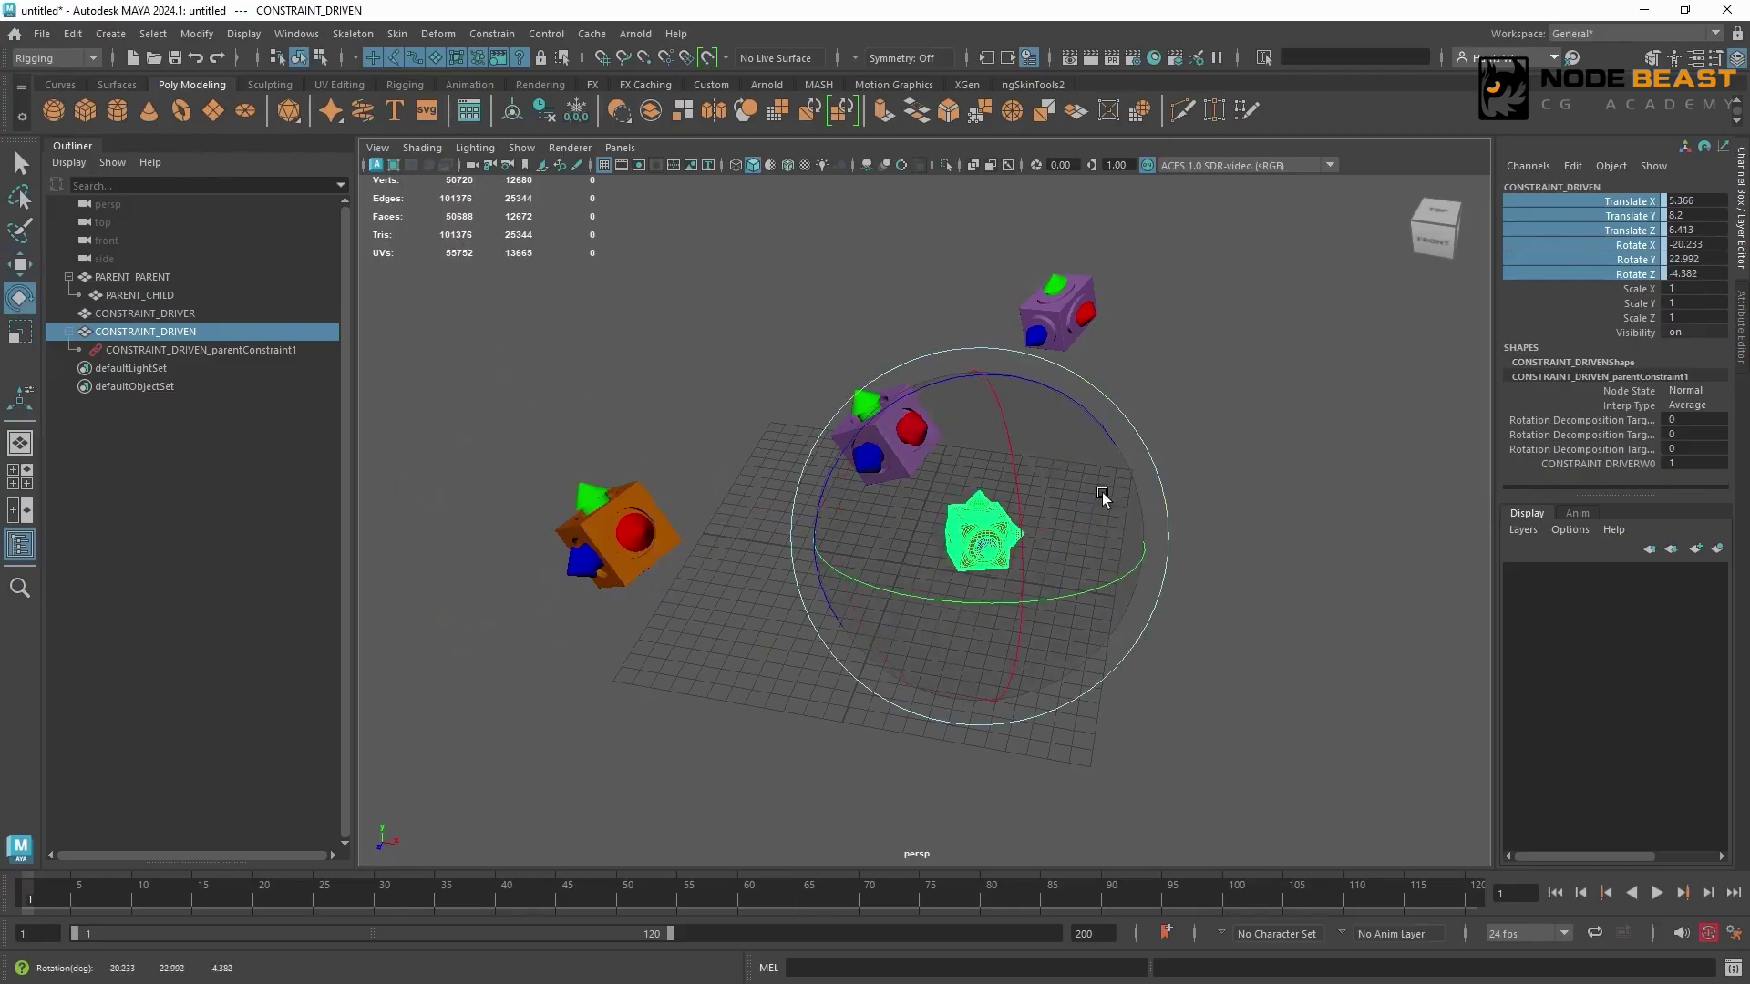
key("w")
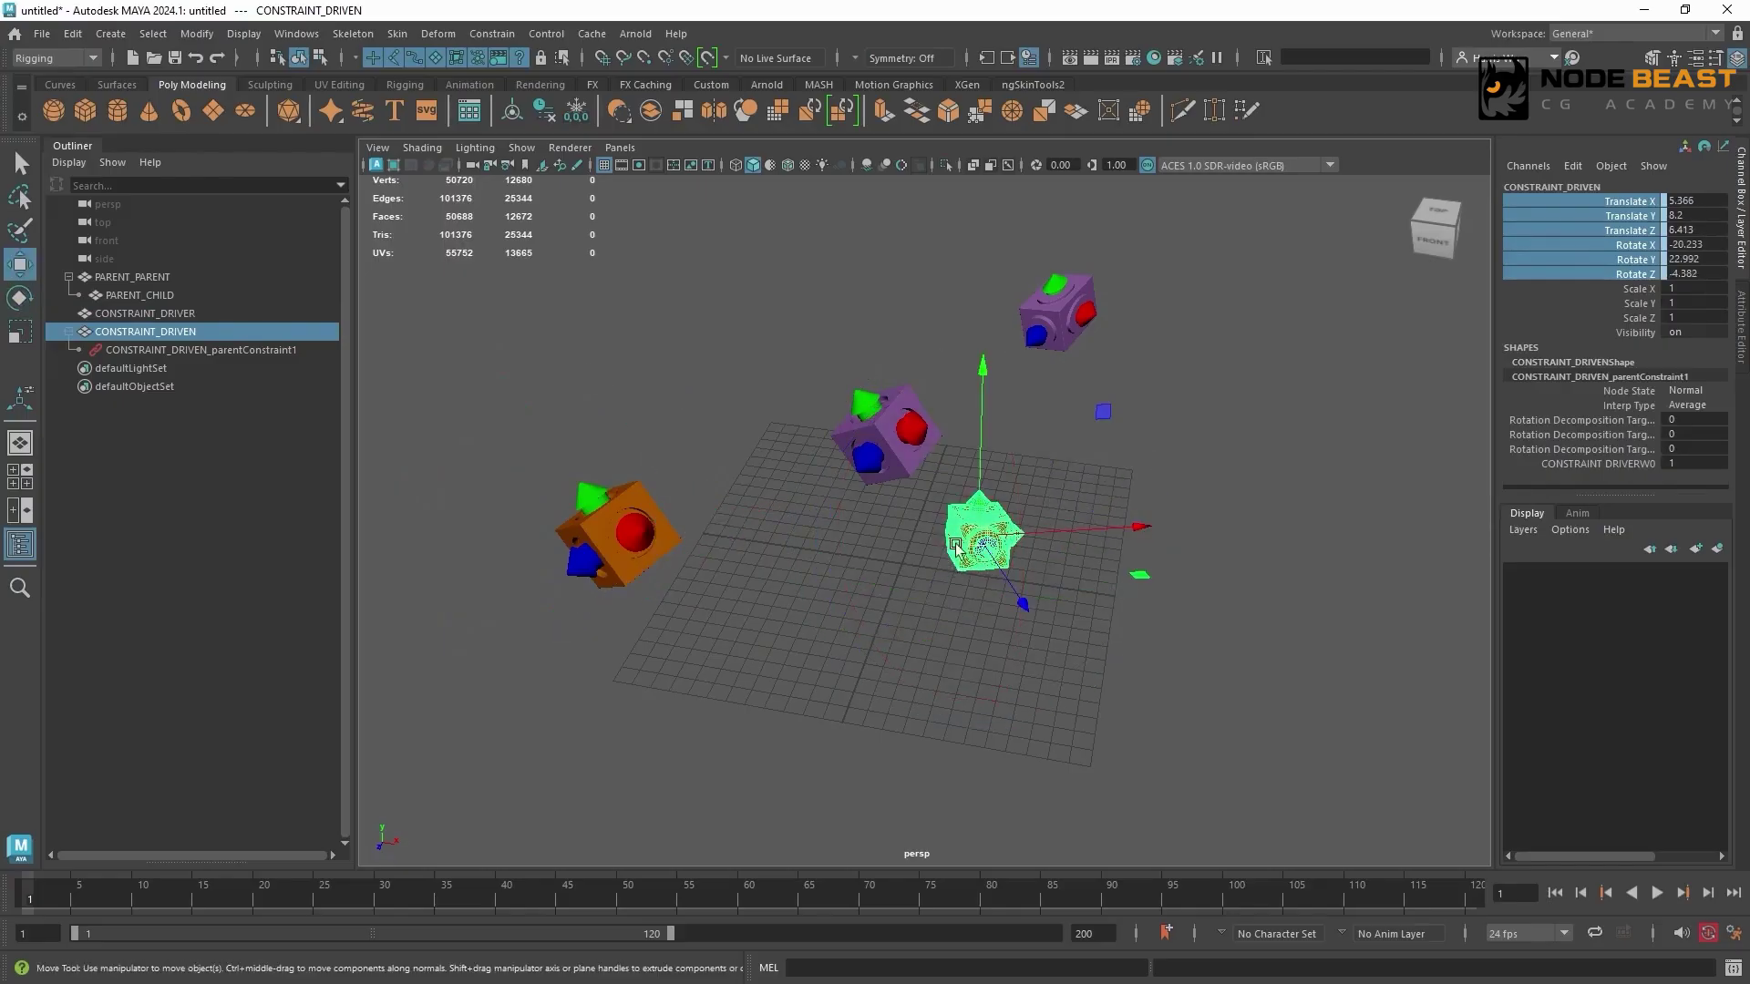
left_click(596, 542)
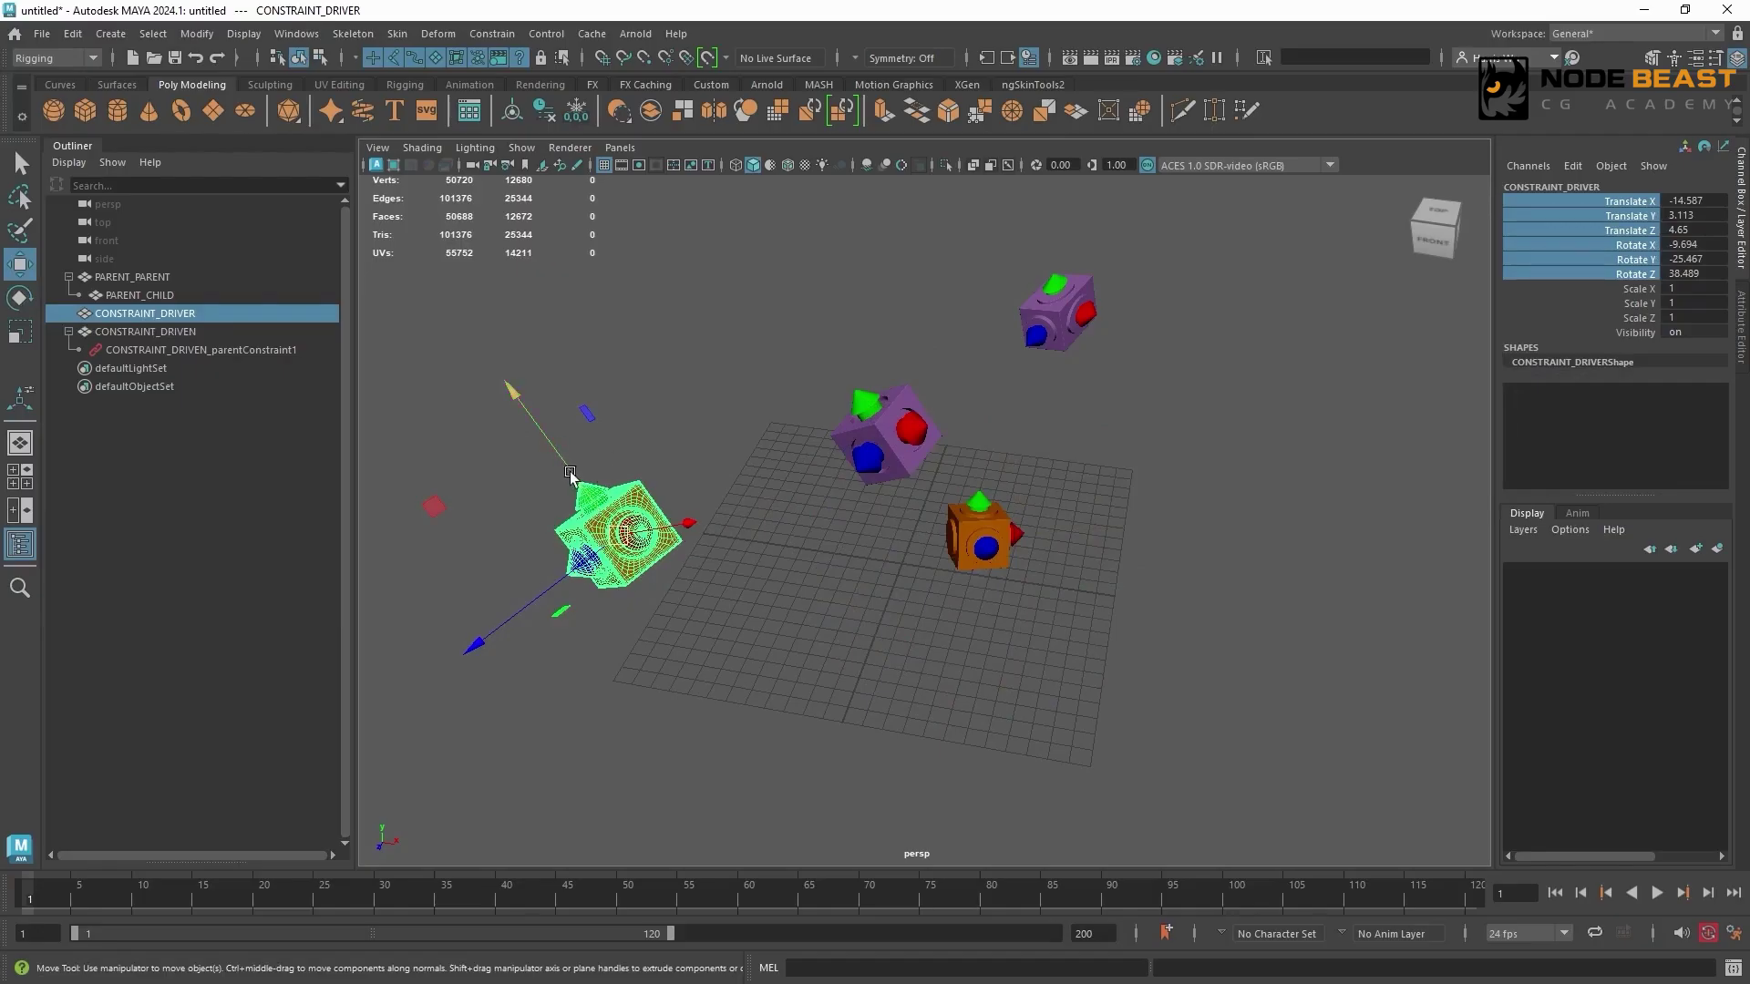
left_click_drag(568, 472, 564, 466)
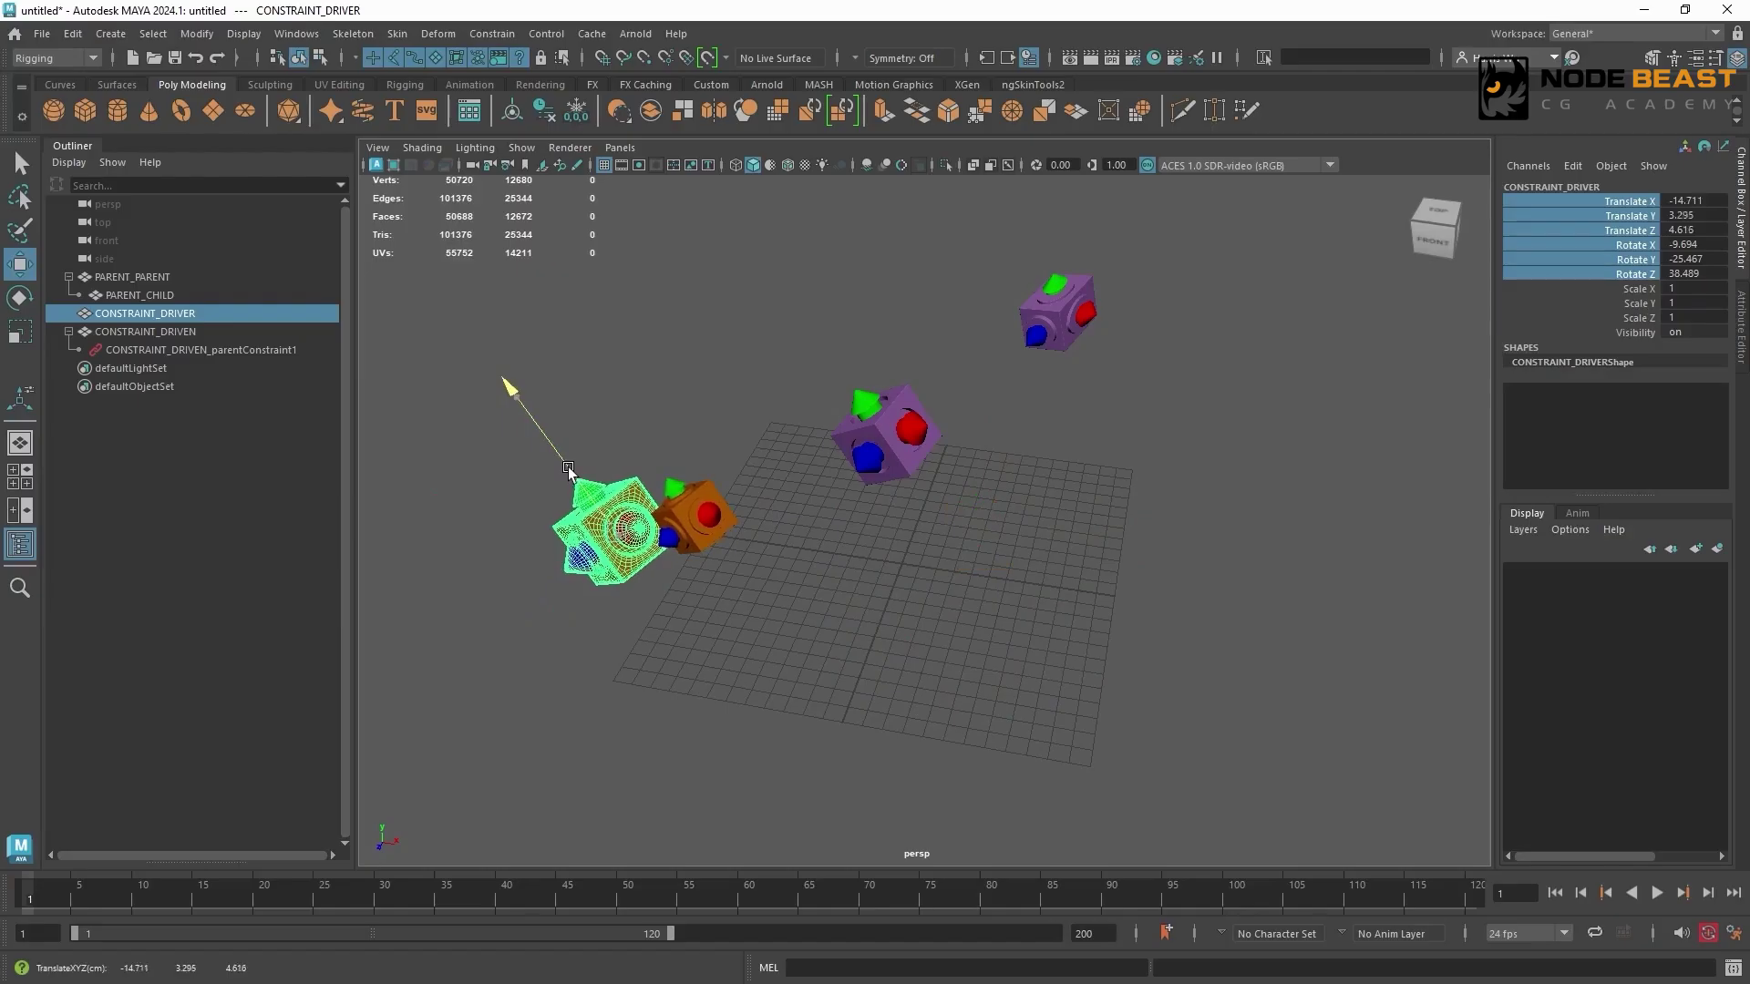
key("ctrl+z")
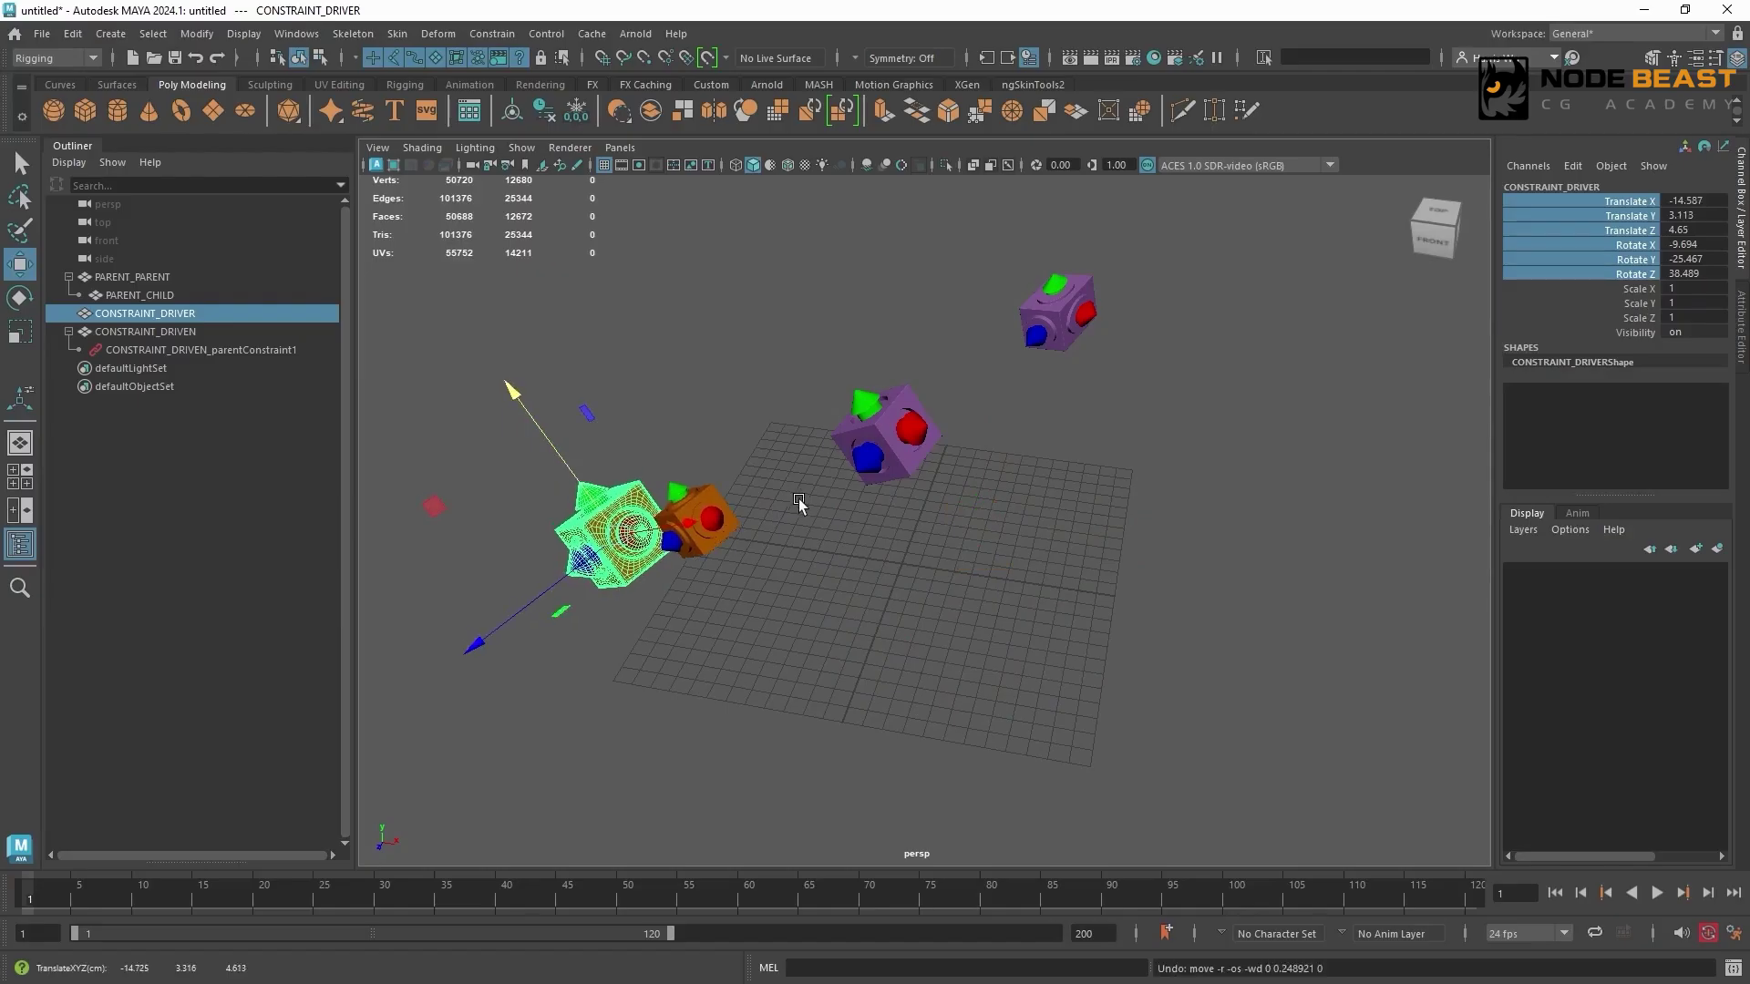
Pull CONSTRAINT_DRIVEN away across the grid, and nudge CONSTRAINT_DRIVER to about -14.8, 3.5, 4.6 to re-evaluate the constraint.
left_click(709, 490)
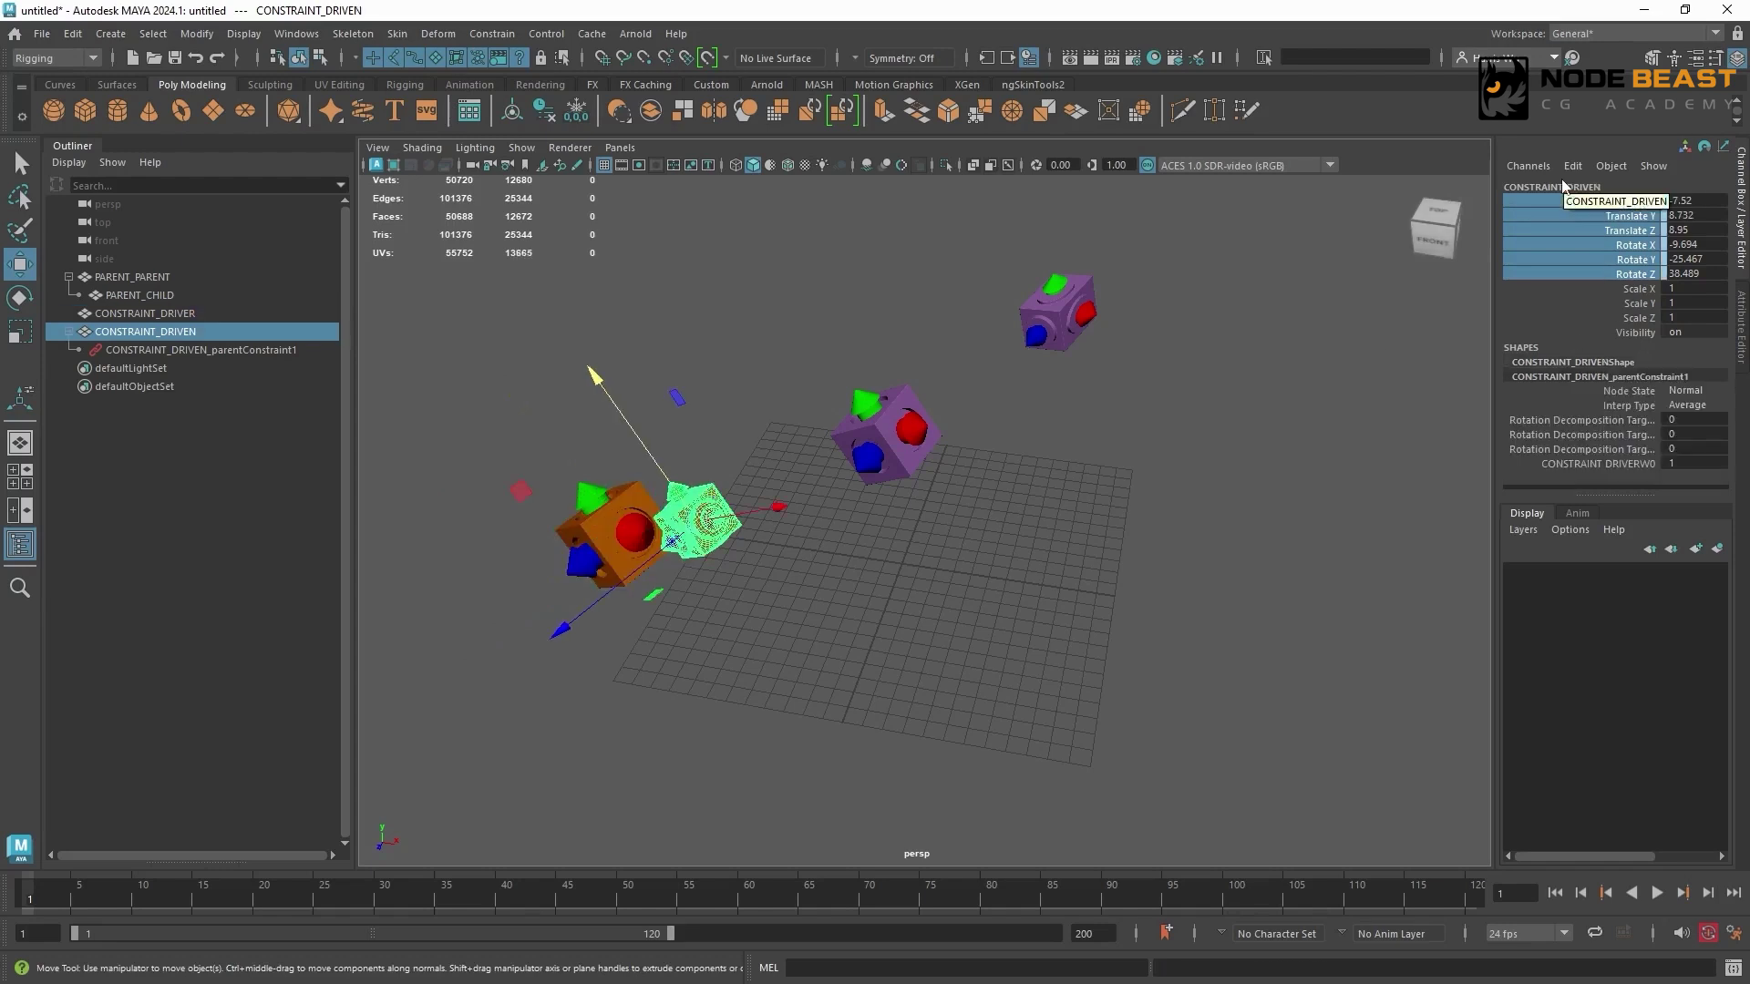
left_click(213, 312)
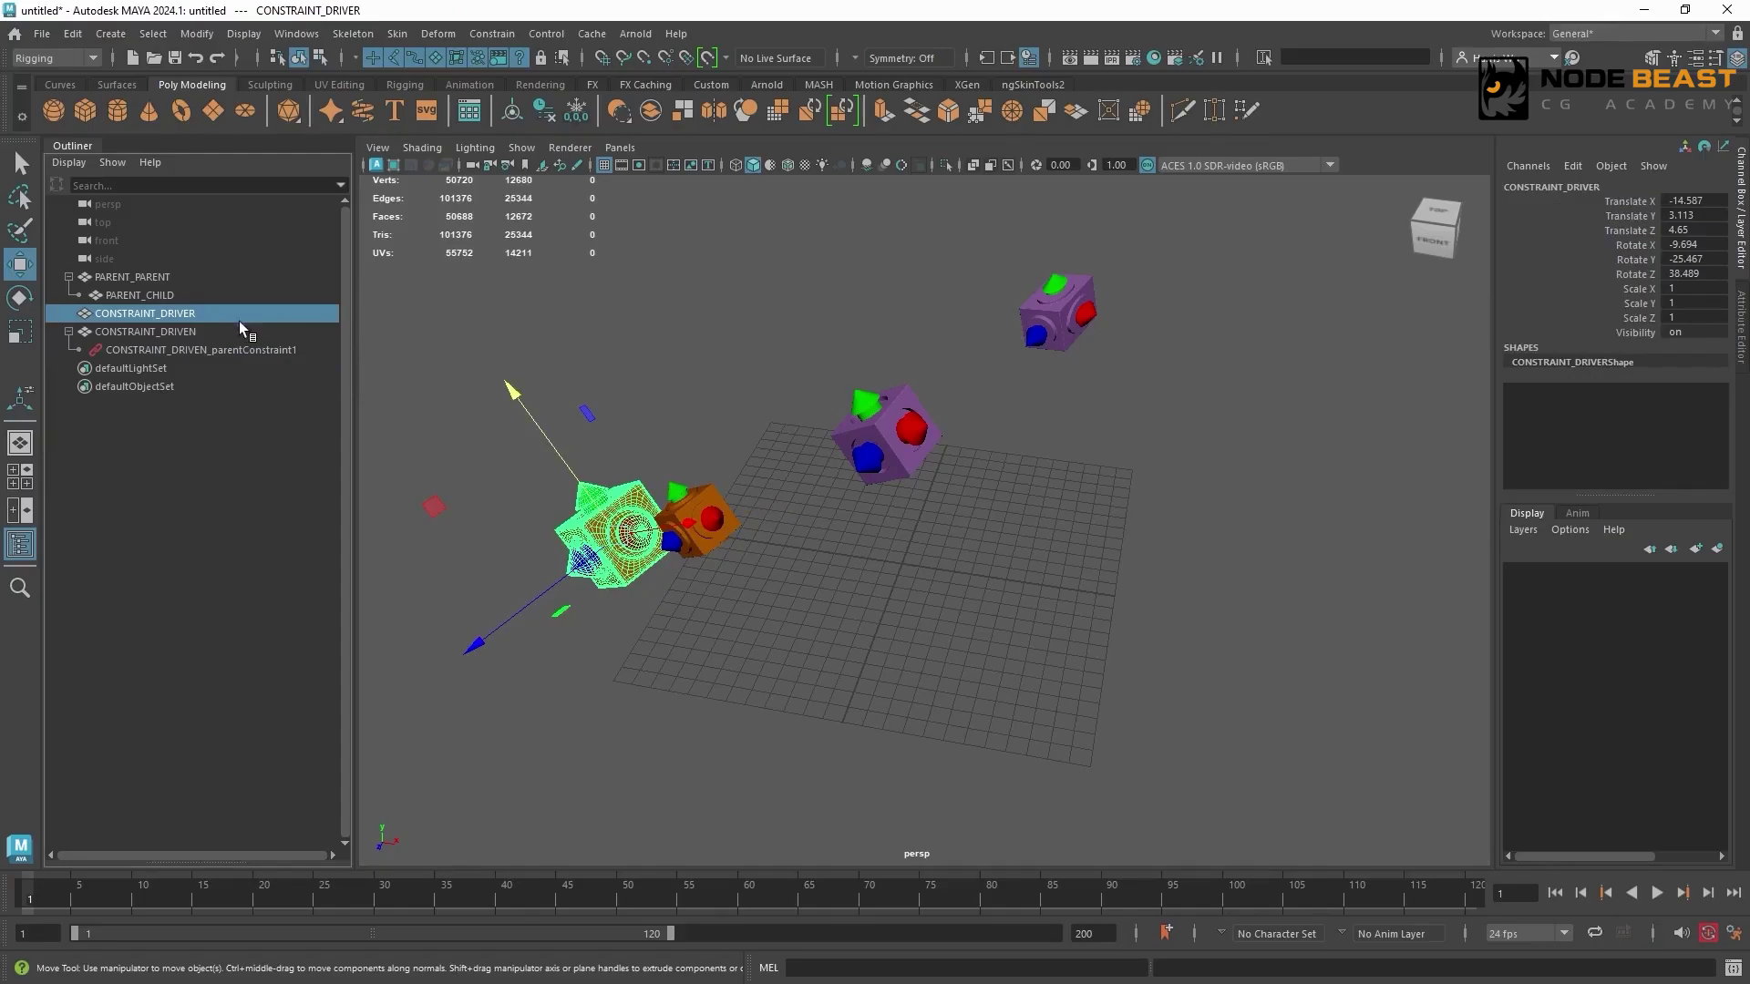
left_click(239, 331)
middle_click_drag(492, 400, 963, 384)
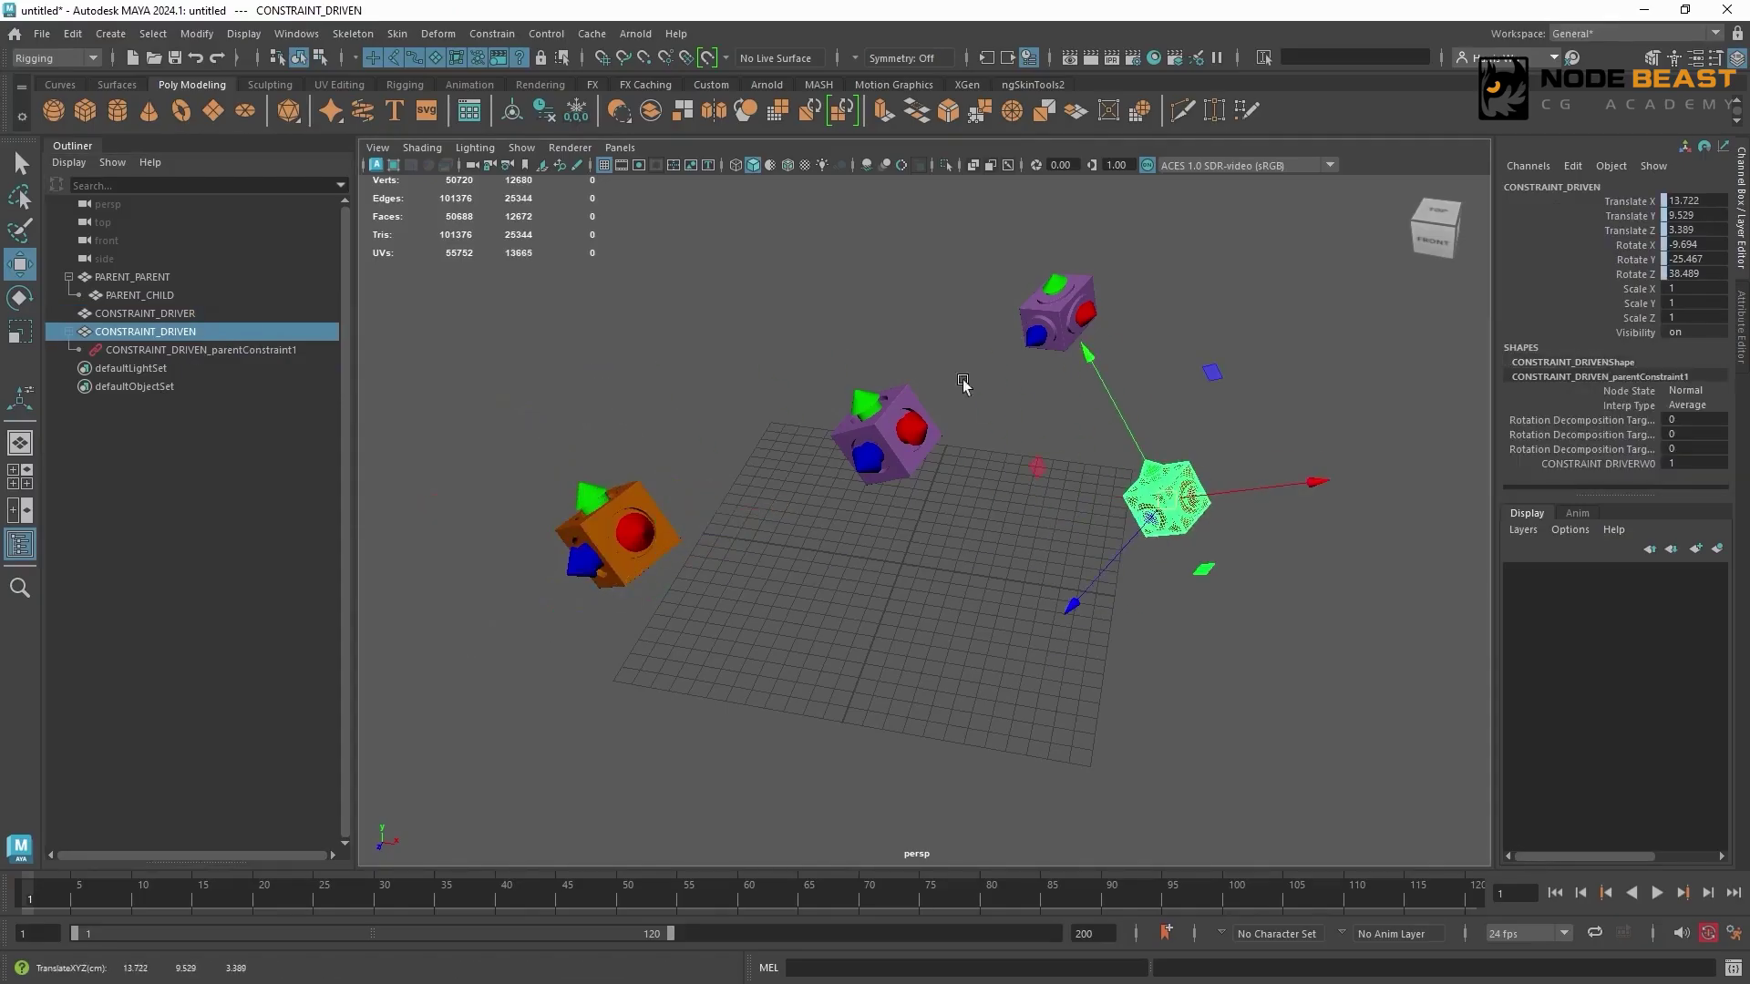
left_click(593, 501)
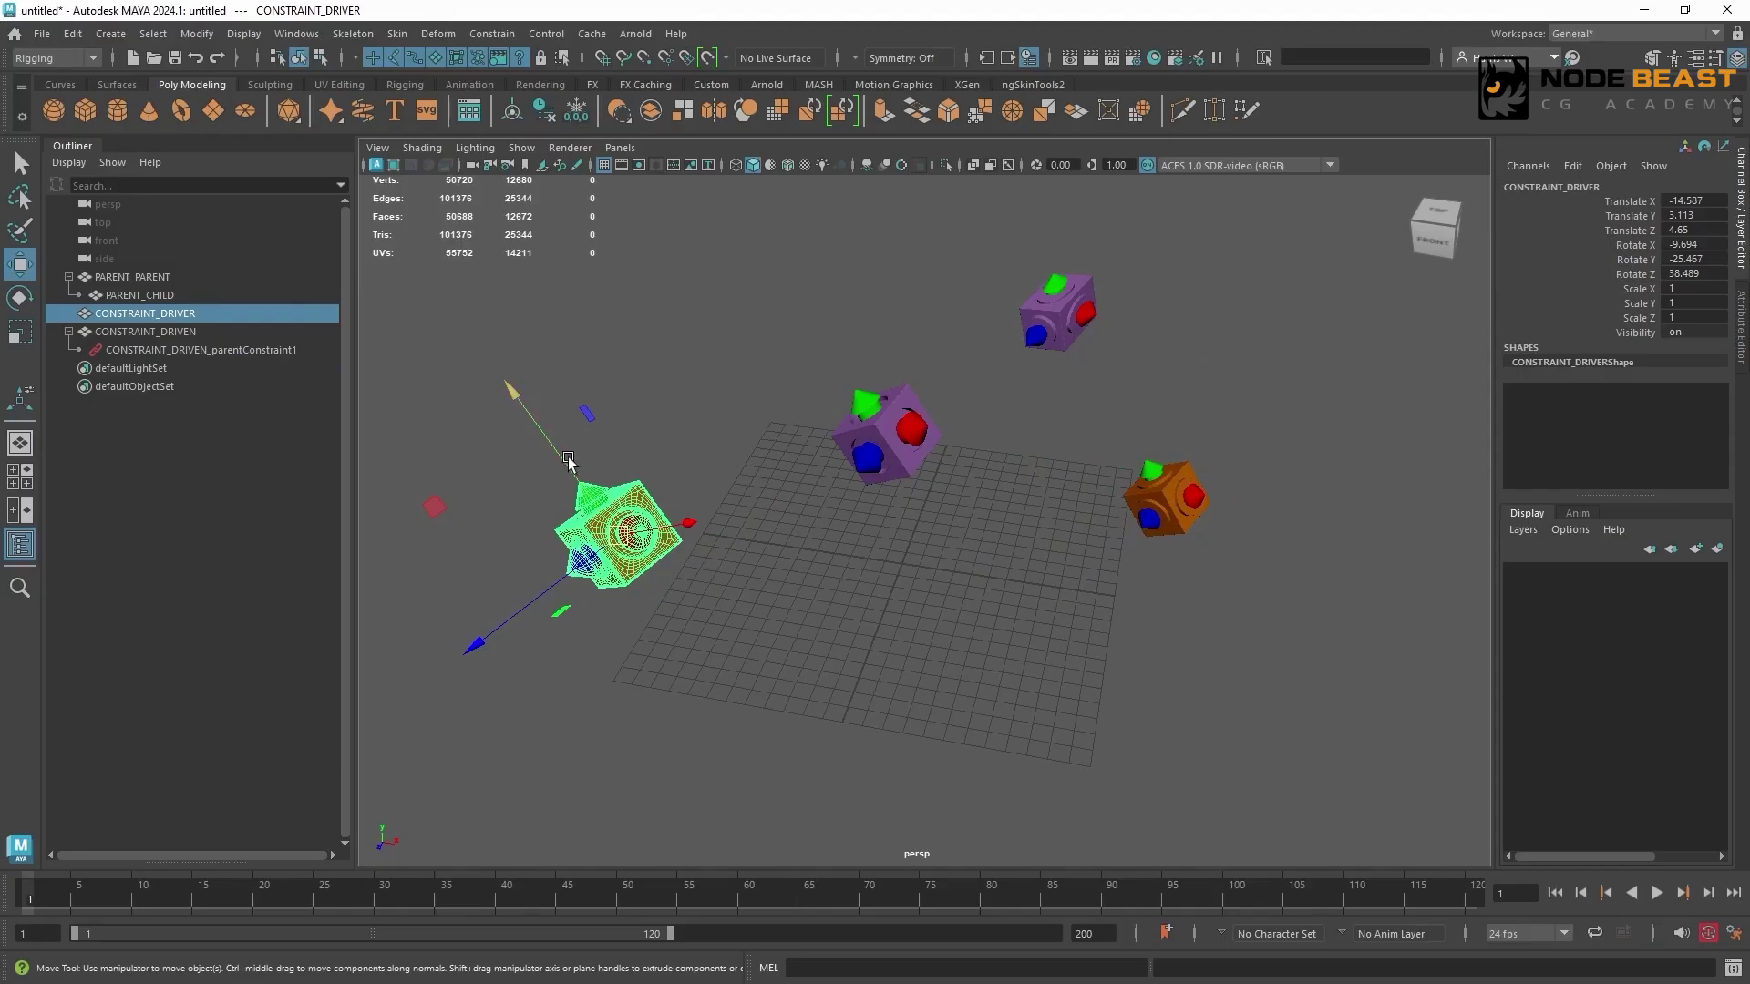
left_click_drag(565, 465, 565, 466)
Examine the parent constraint node, try moving CONSTRAINT_DRIVEN against its constrained channels, and nudge CONSTRAINT_DRIVER to reapply the constraint, undoing that nudge.
left_click(260, 350)
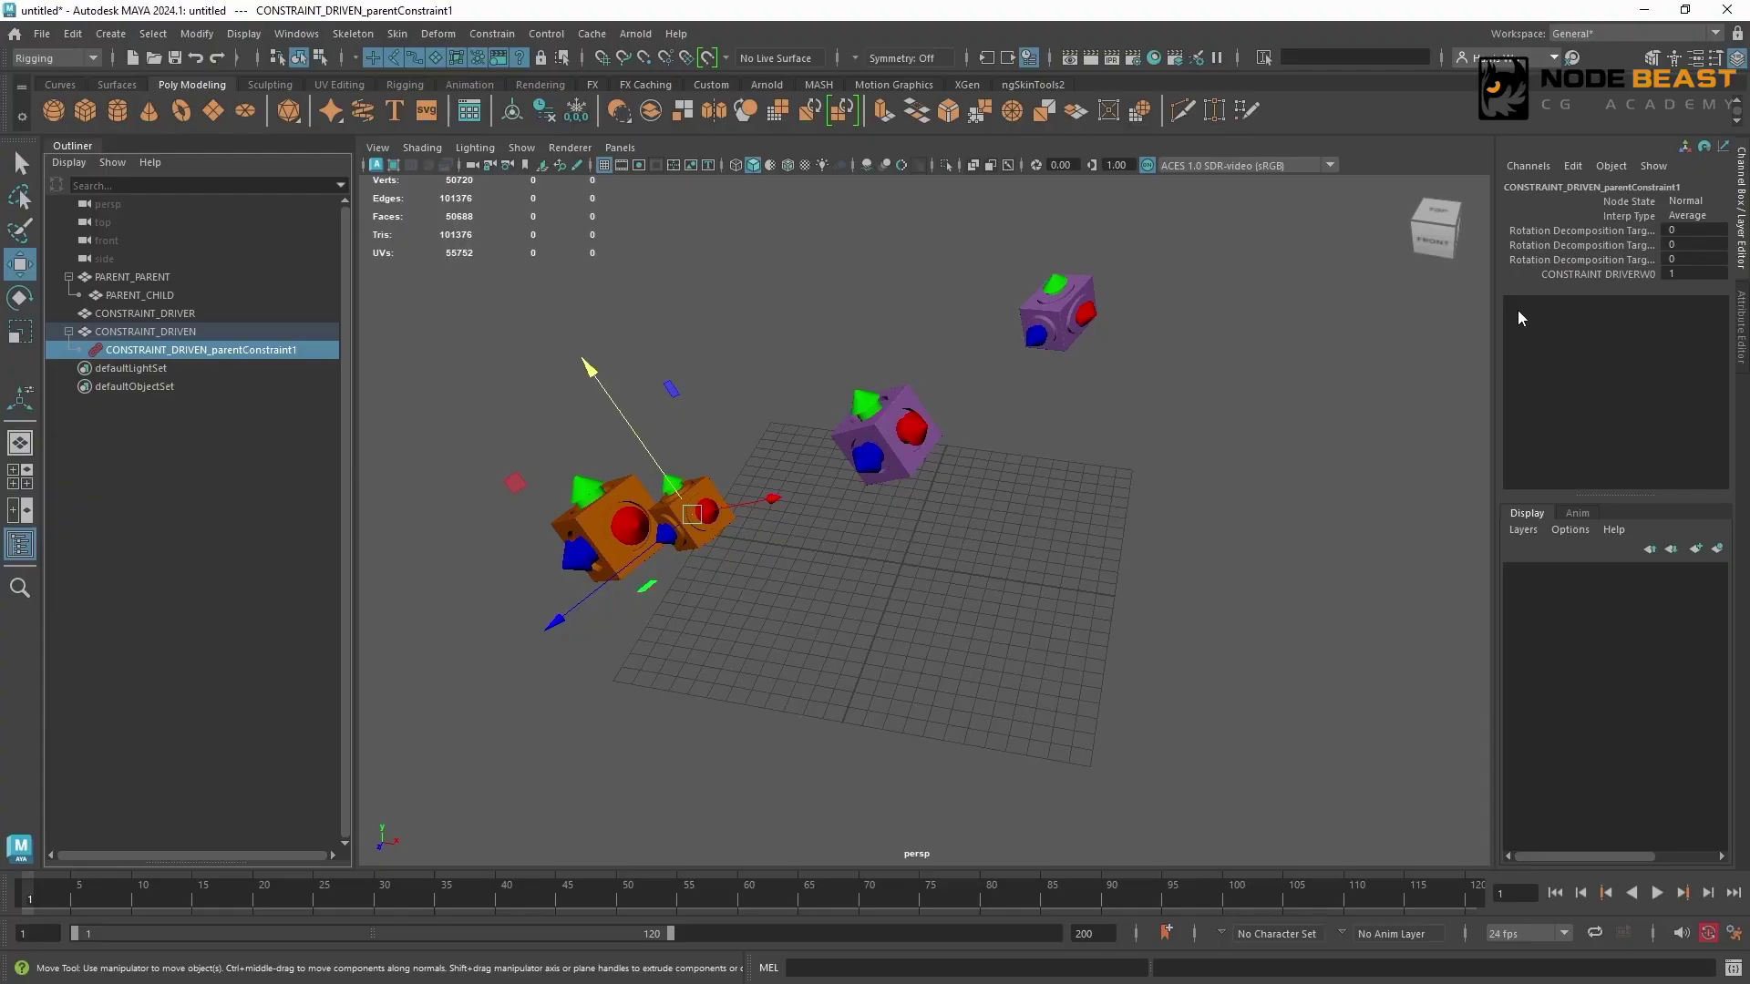
left_click(709, 422)
left_click(697, 516)
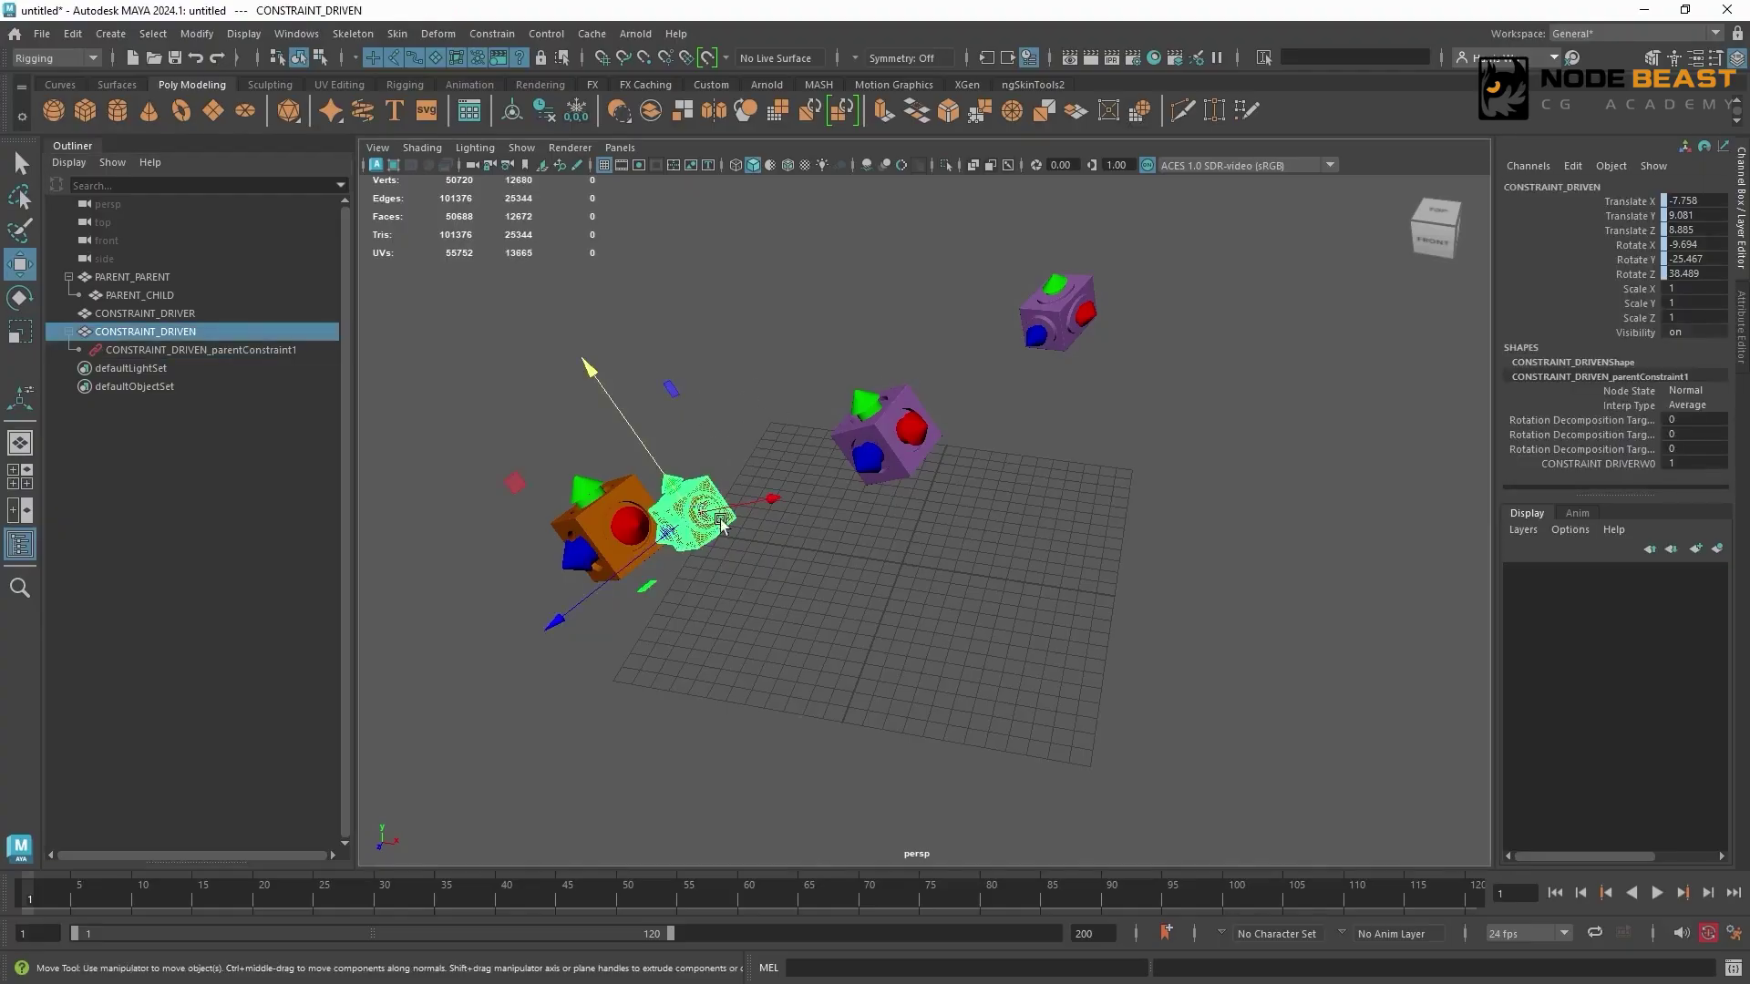
left_click_drag(696, 516, 1005, 558)
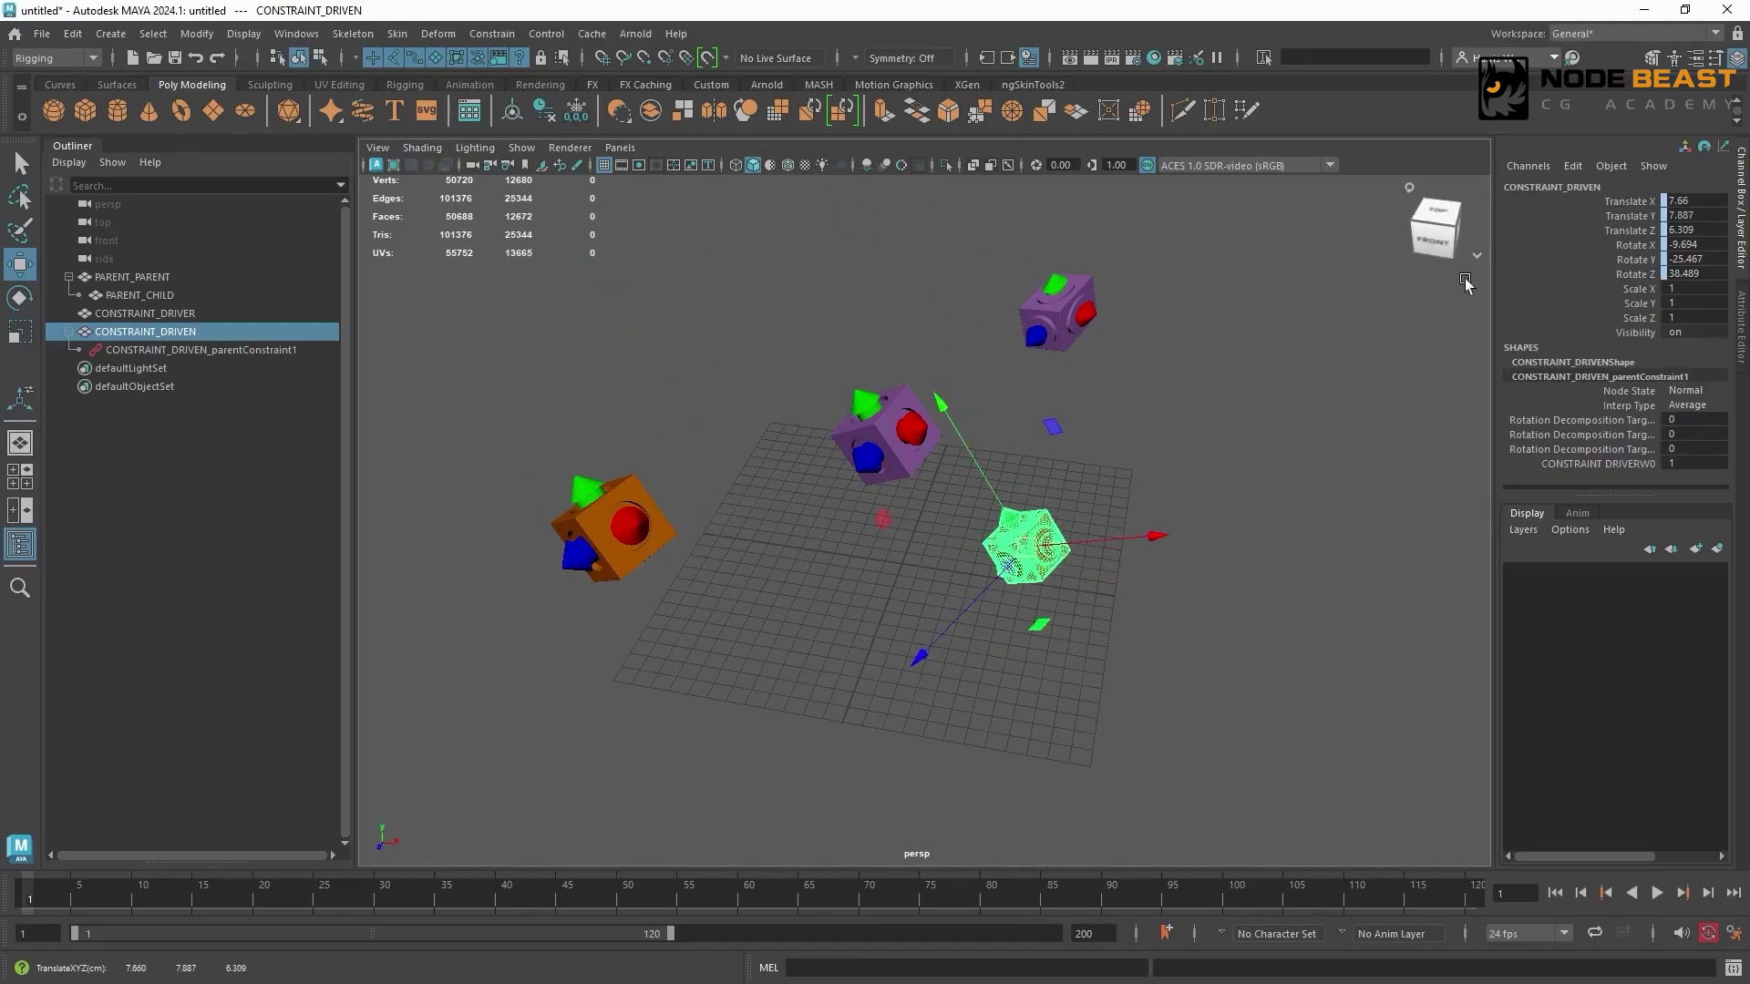
left_click_drag(1631, 202, 1633, 273)
left_click(620, 534)
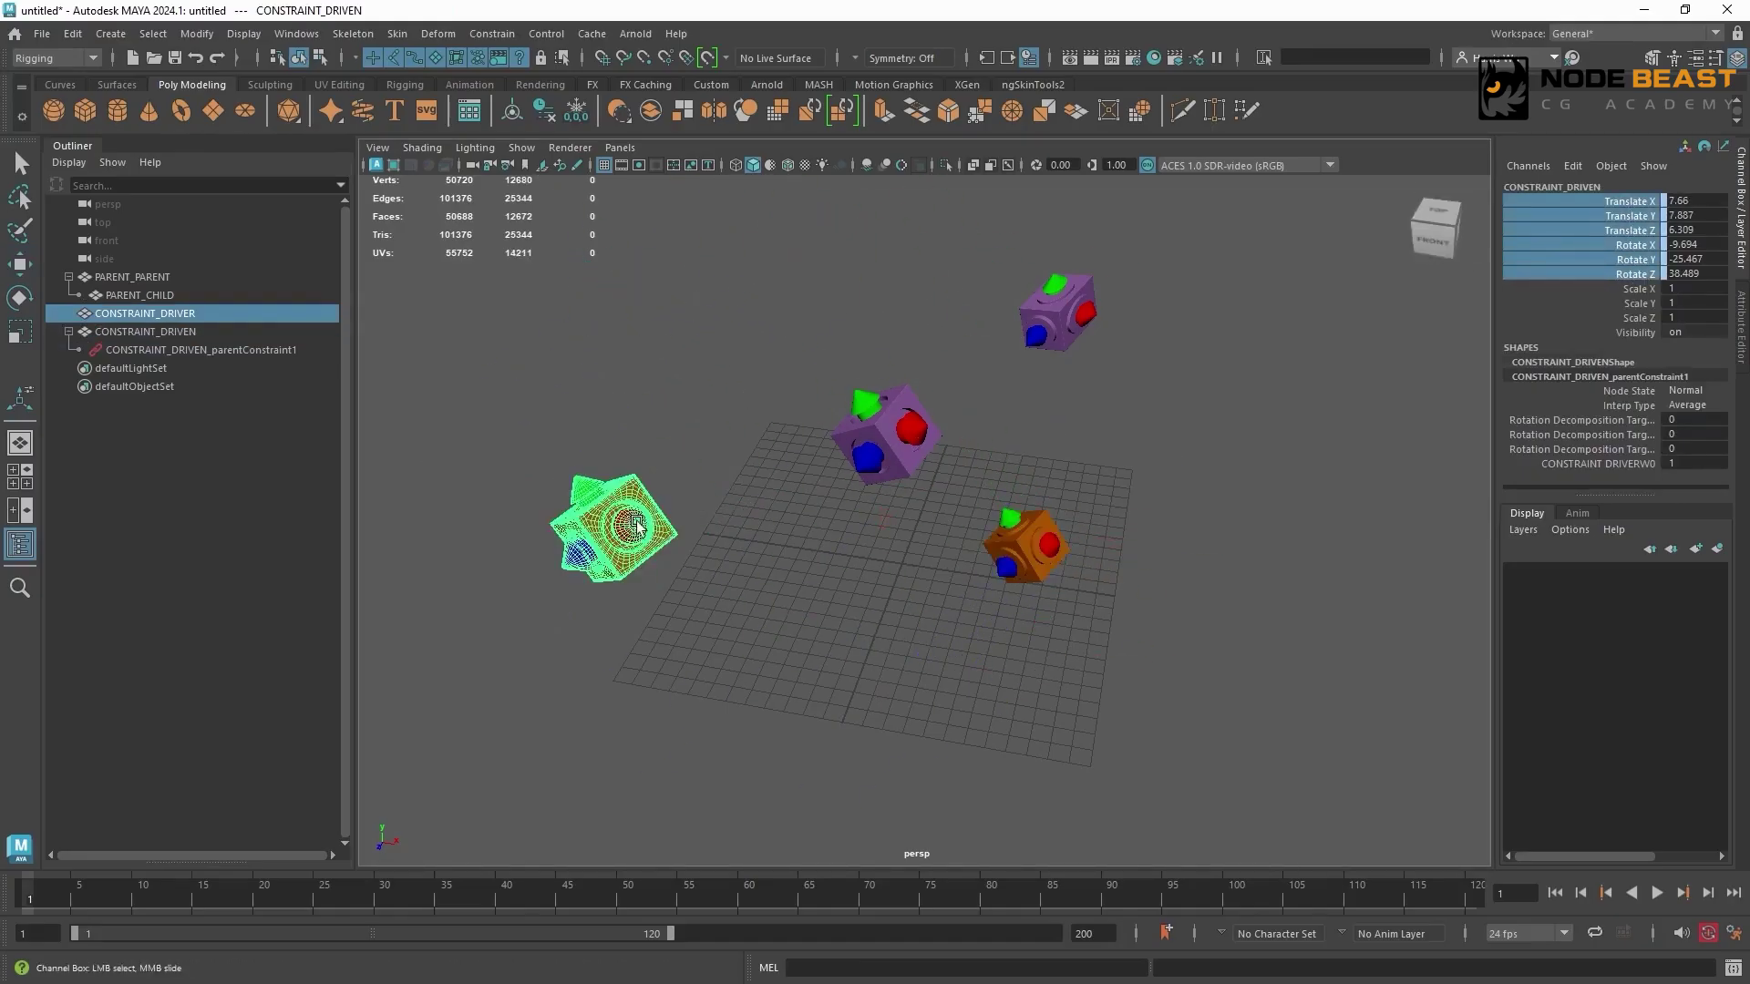
key("w")
left_click_drag(630, 525, 632, 516)
key("ctrl+z")
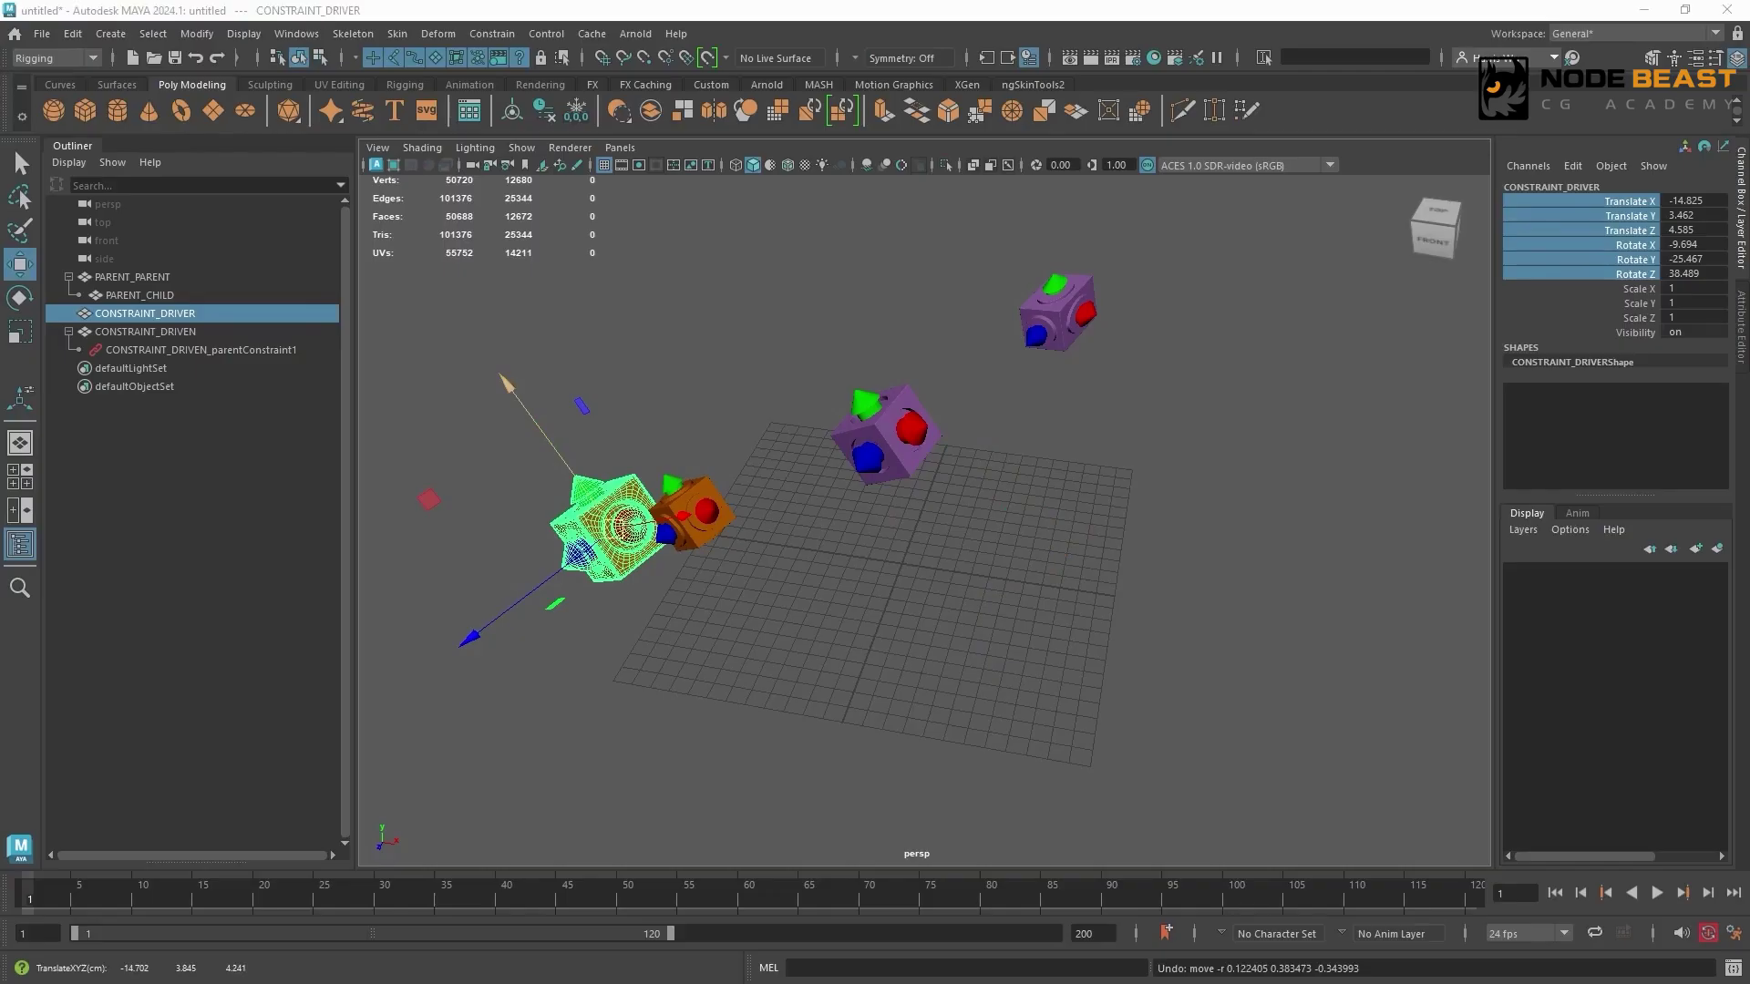
left_click(1050, 308)
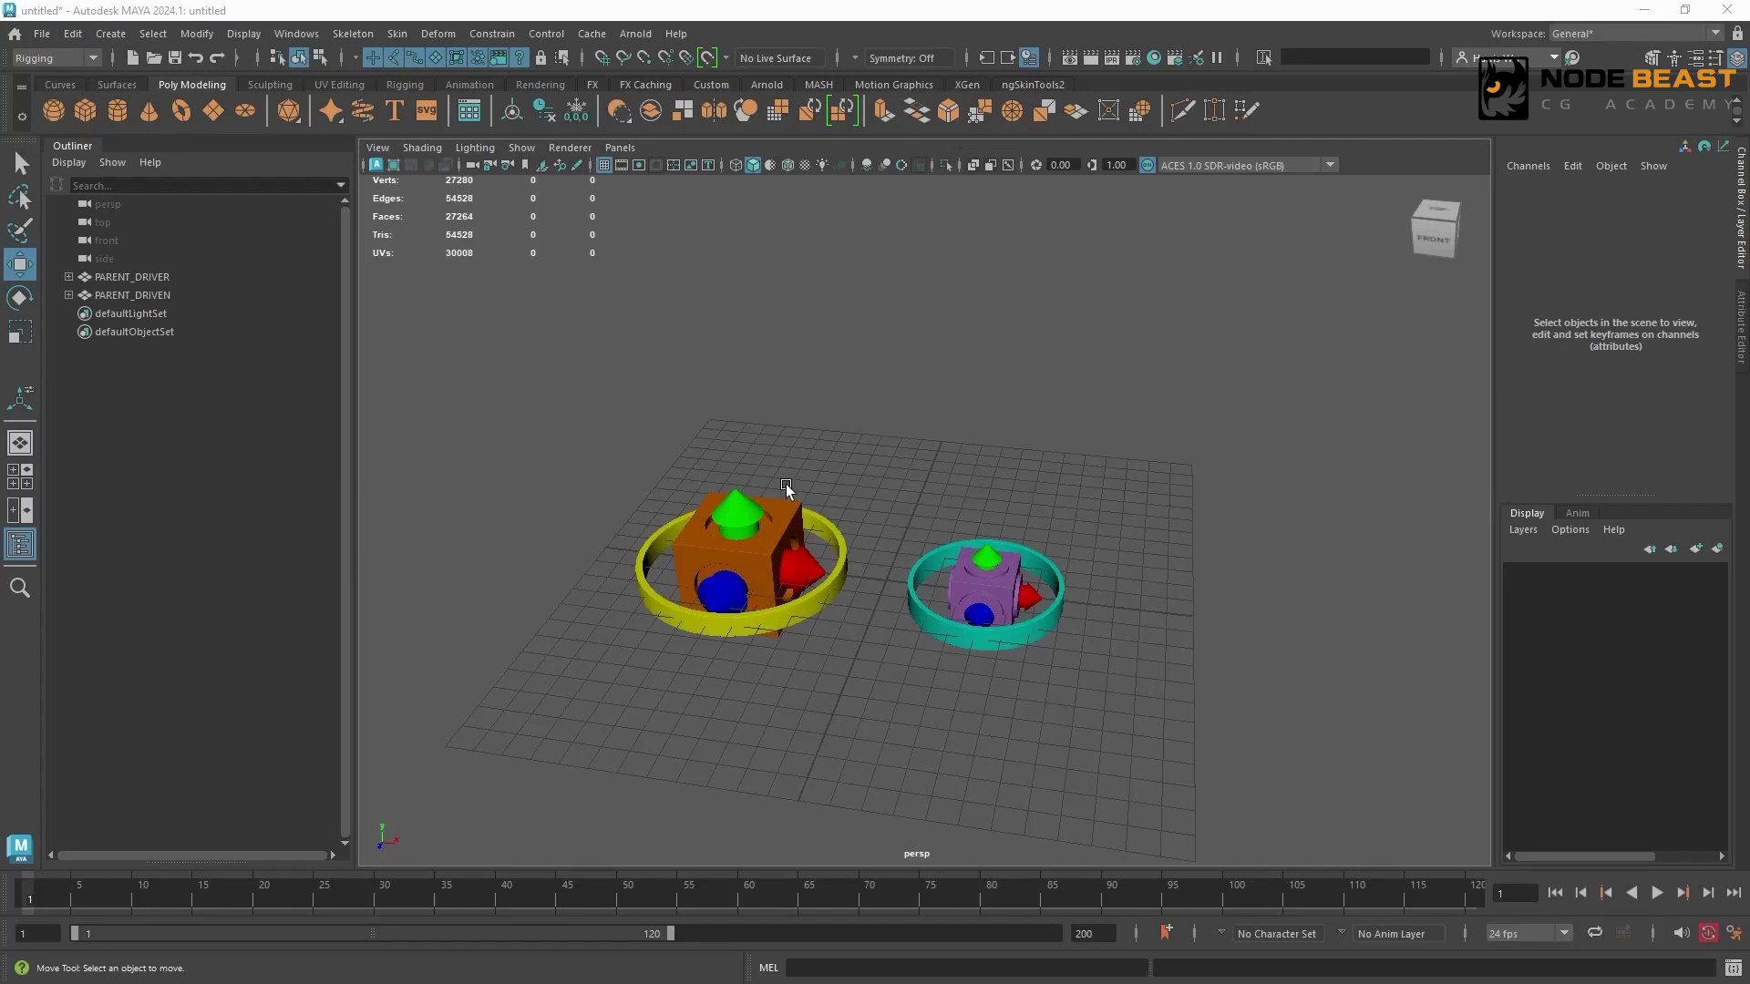
In the scene with the ring parents, examine the transform channels of the CONSTRAINT_DRIVER and CONSTRAINT_DRIVEN cubes.
left_click(743, 510)
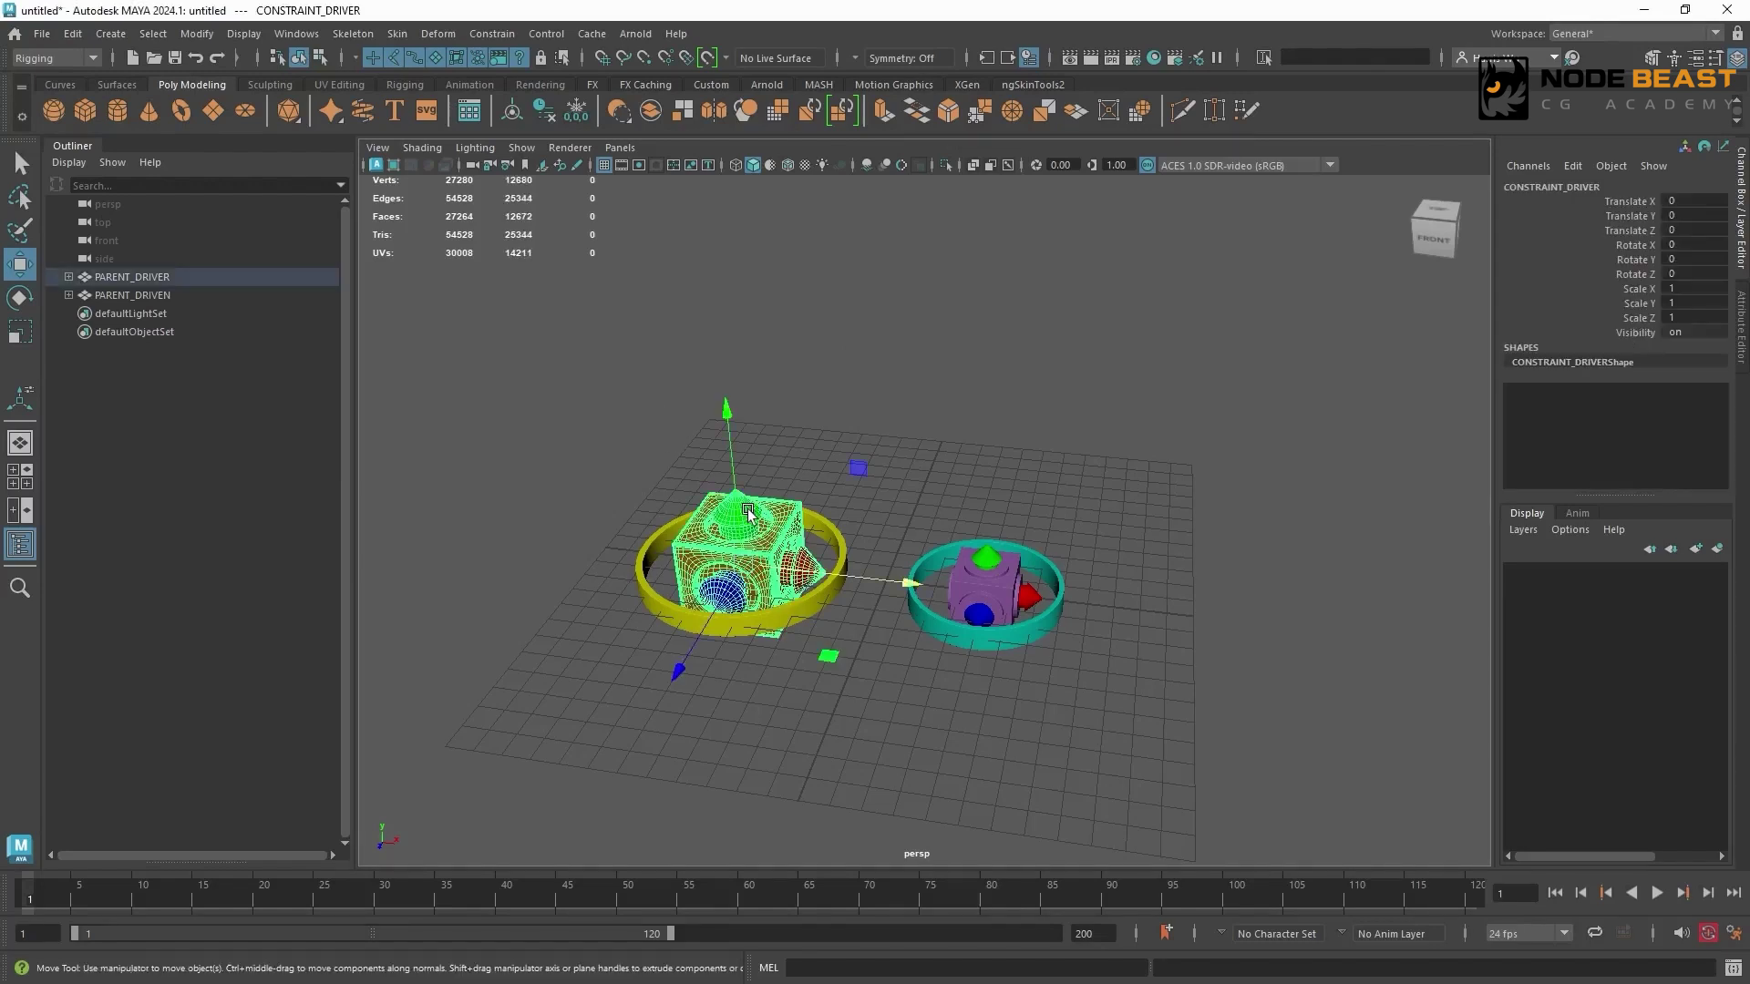
left_click(986, 572)
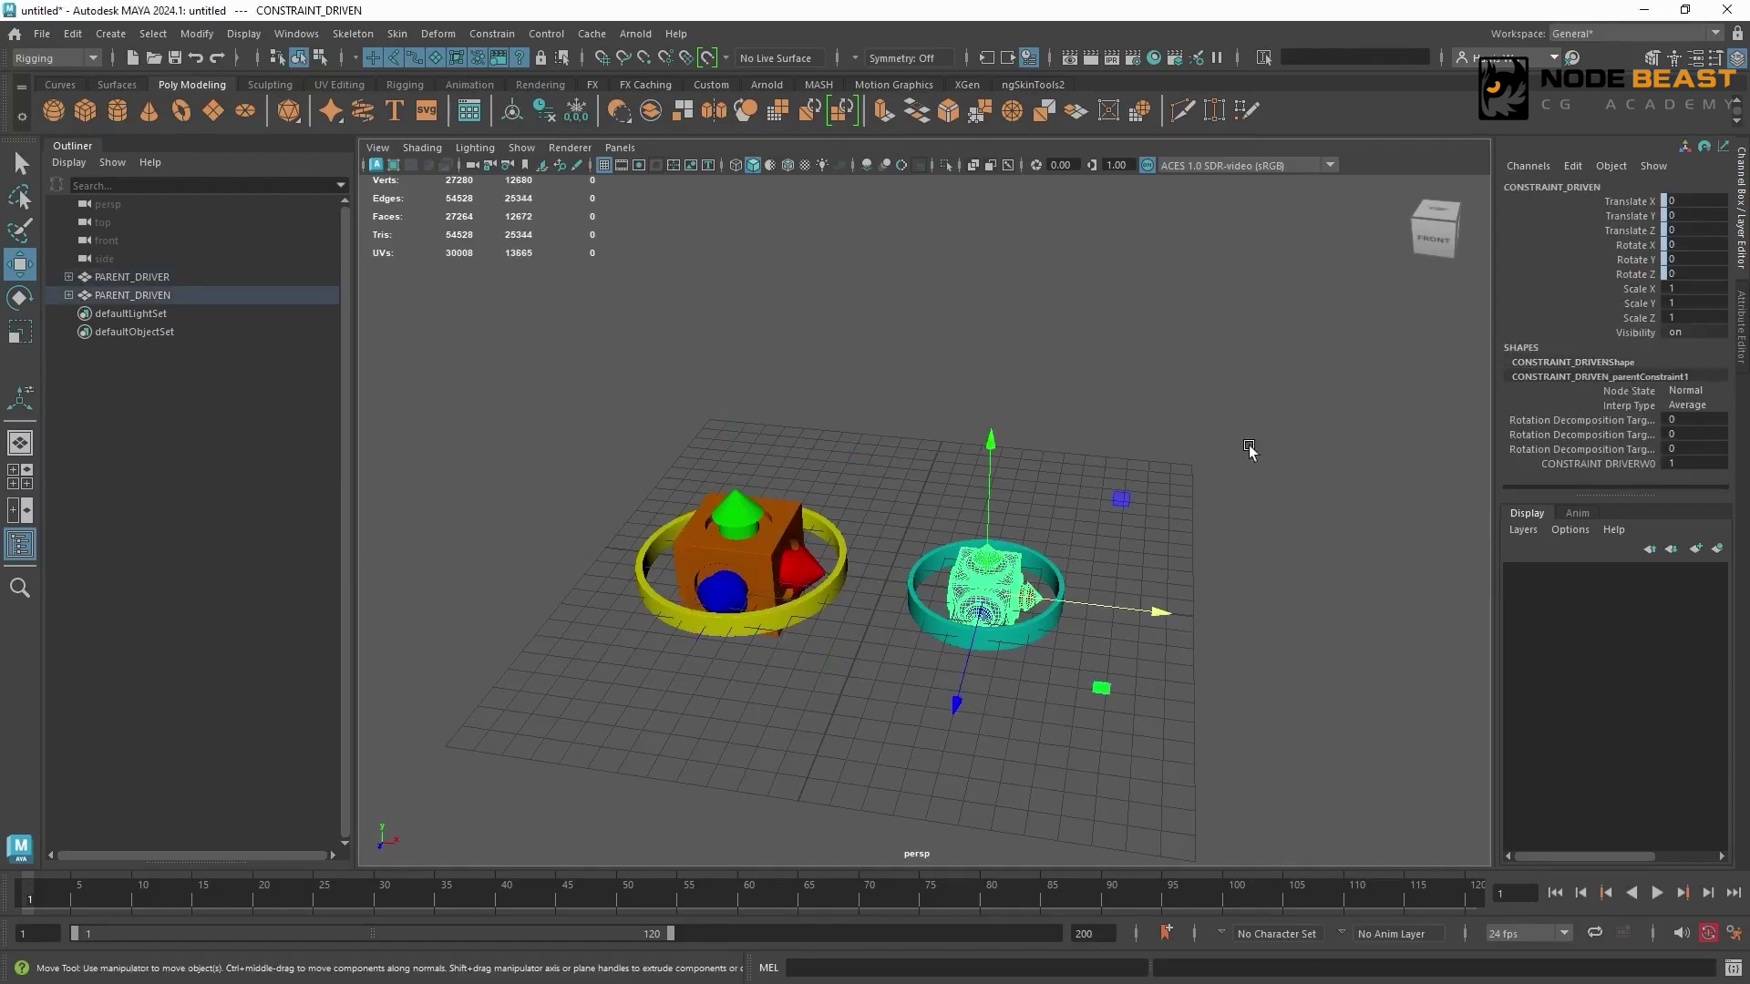
left_click(895, 478)
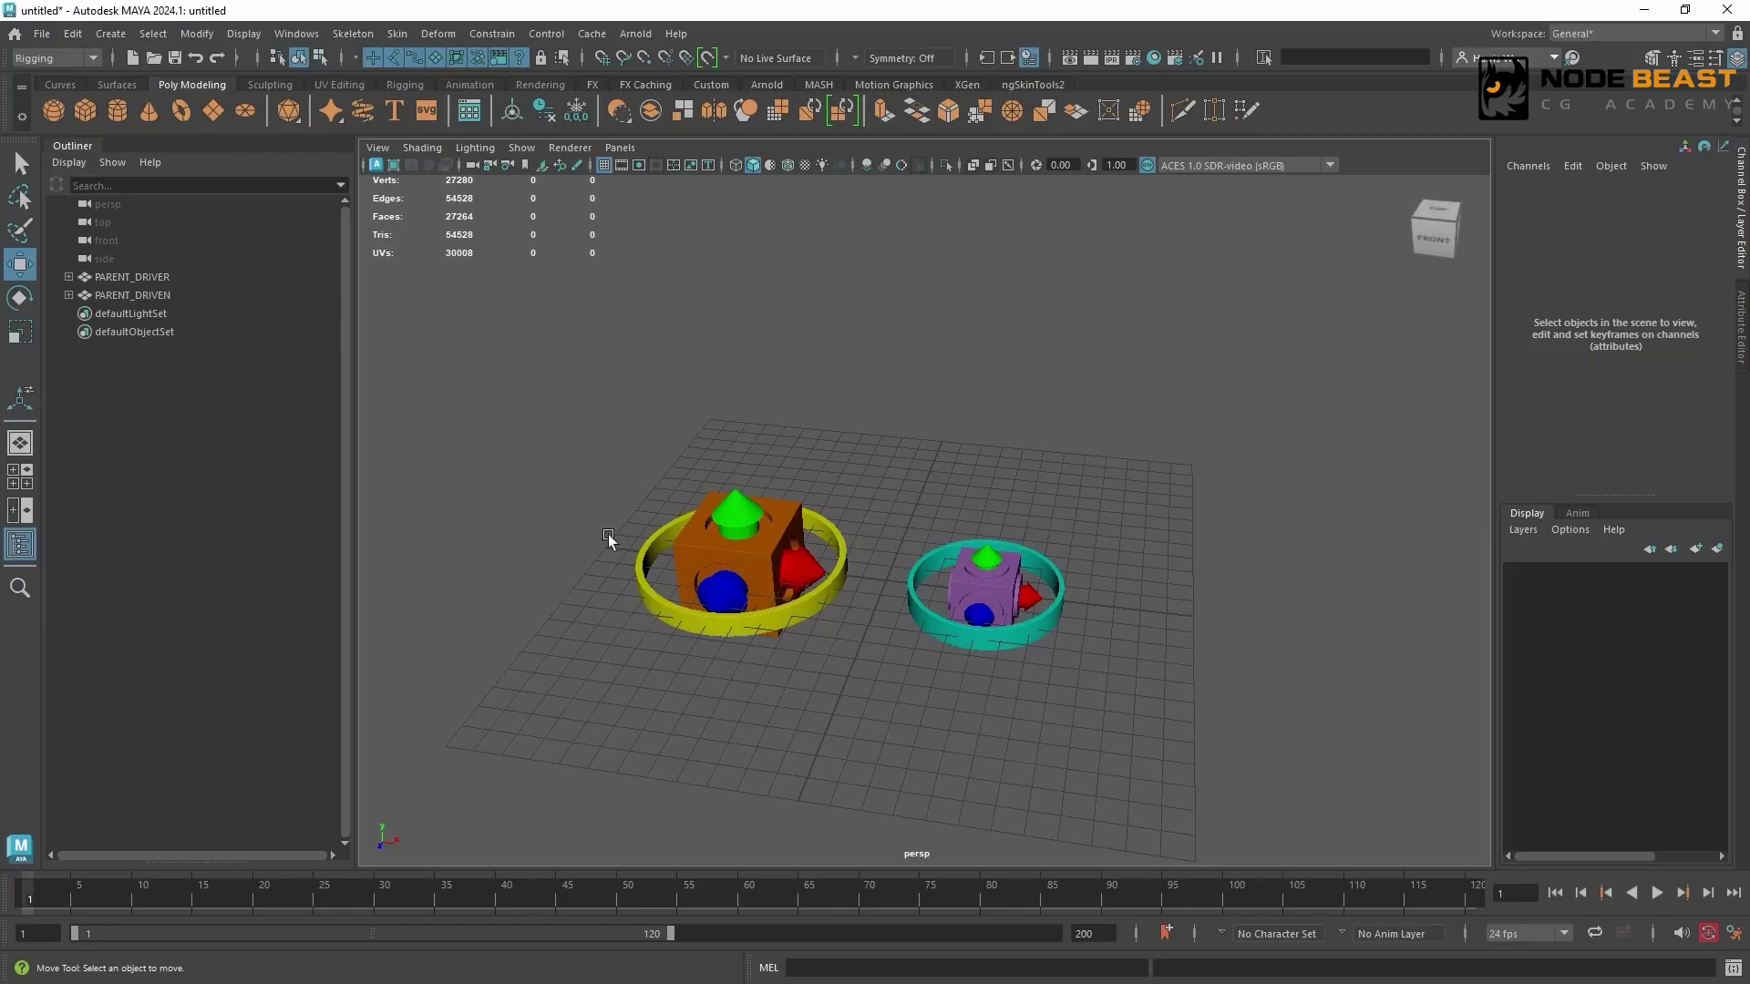
left_click(1003, 579)
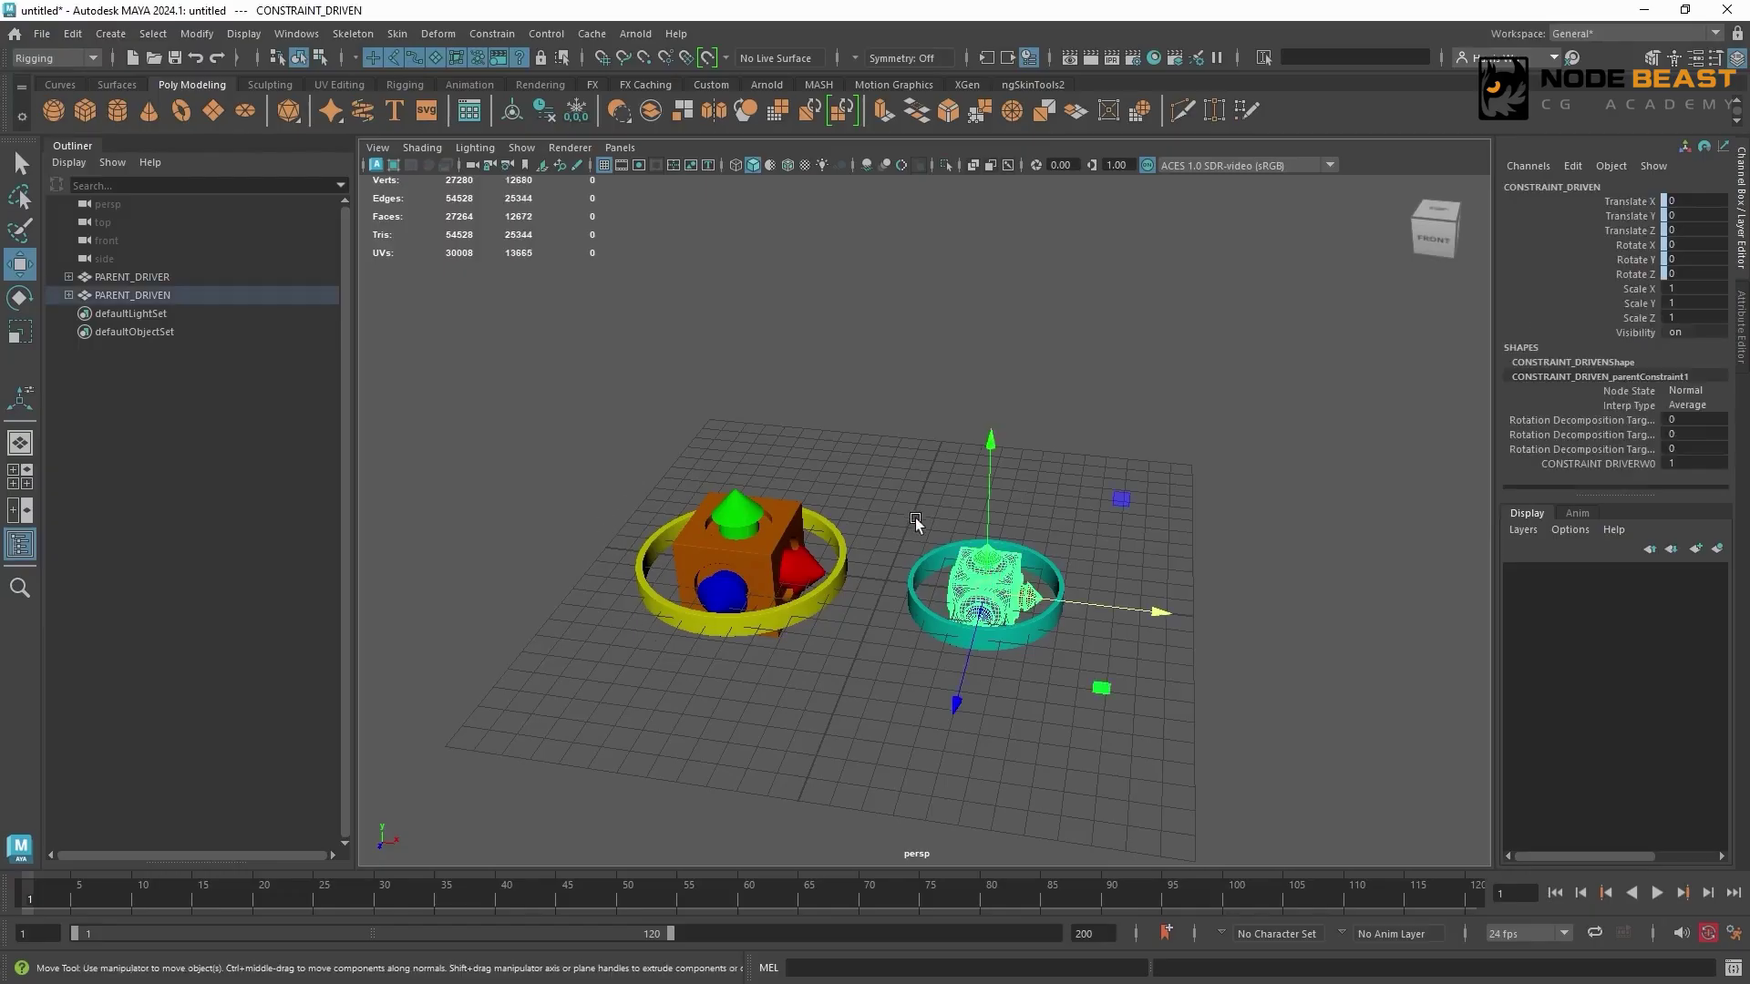
Compare the selection of PARENT_DRIVEN with its child cube, and expand PARENT_DRIVEN and PARENT_DRIVER in the hierarchy.
left_click(900, 576)
left_click(1052, 609)
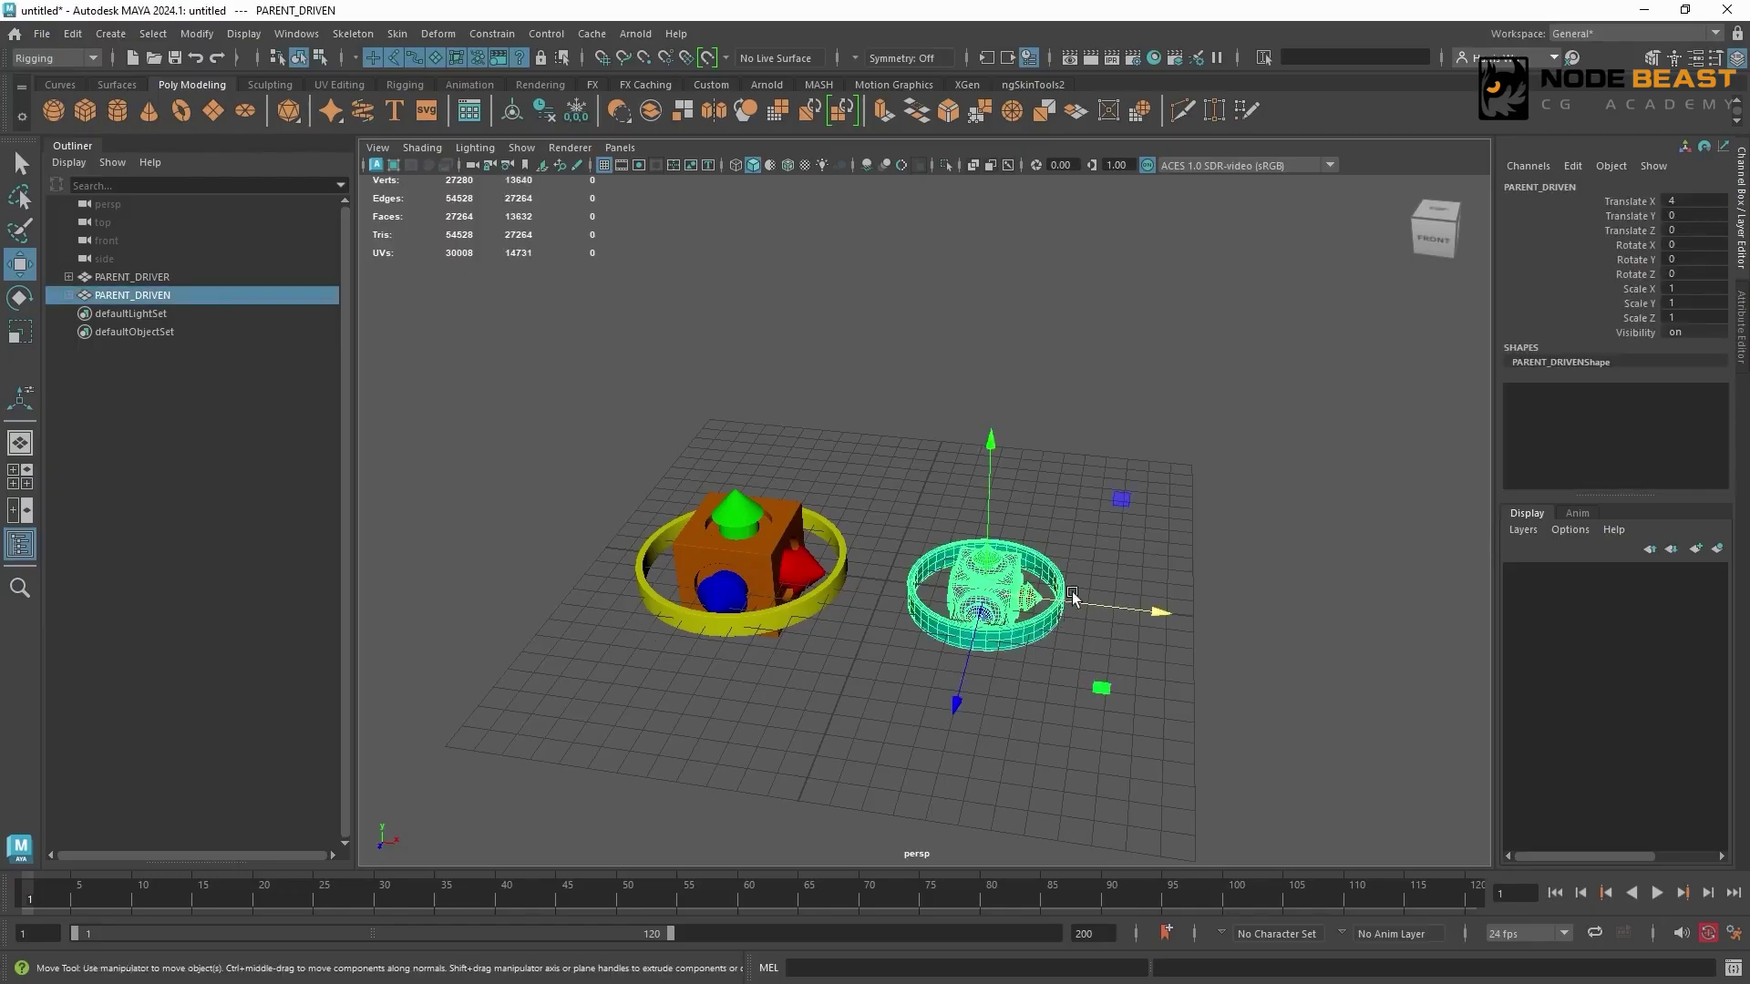
left_click(69, 294)
left_click(557, 421)
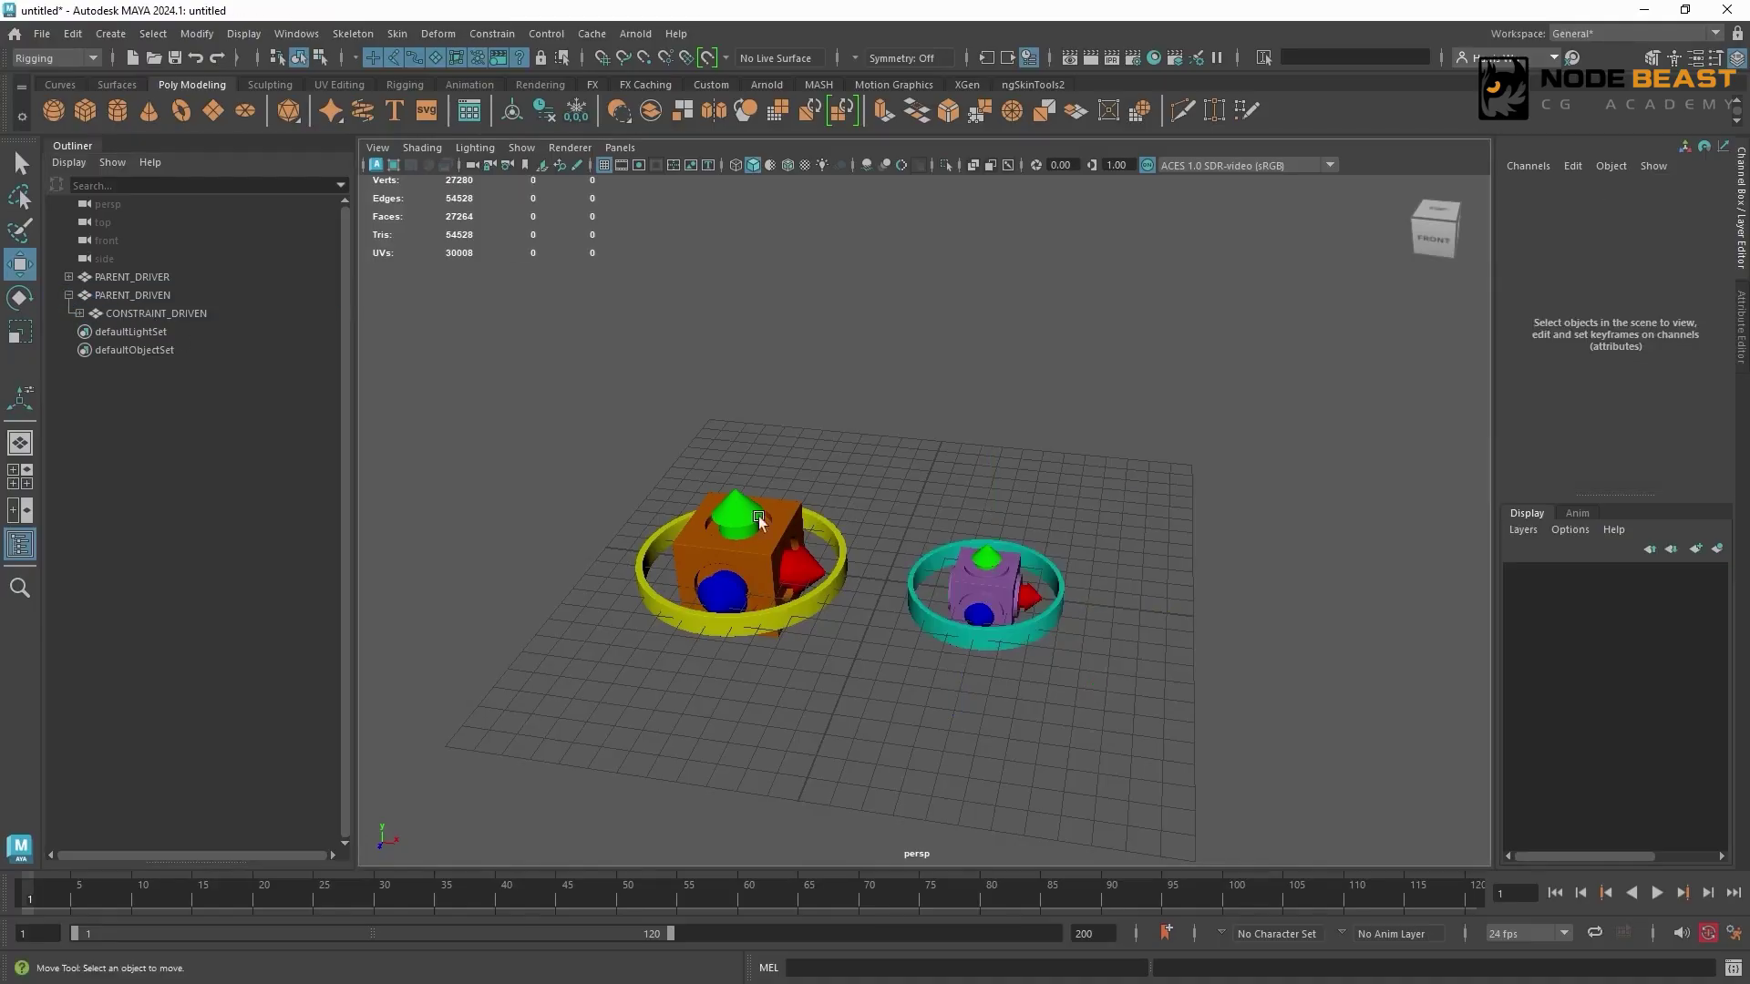
left_click(70, 276)
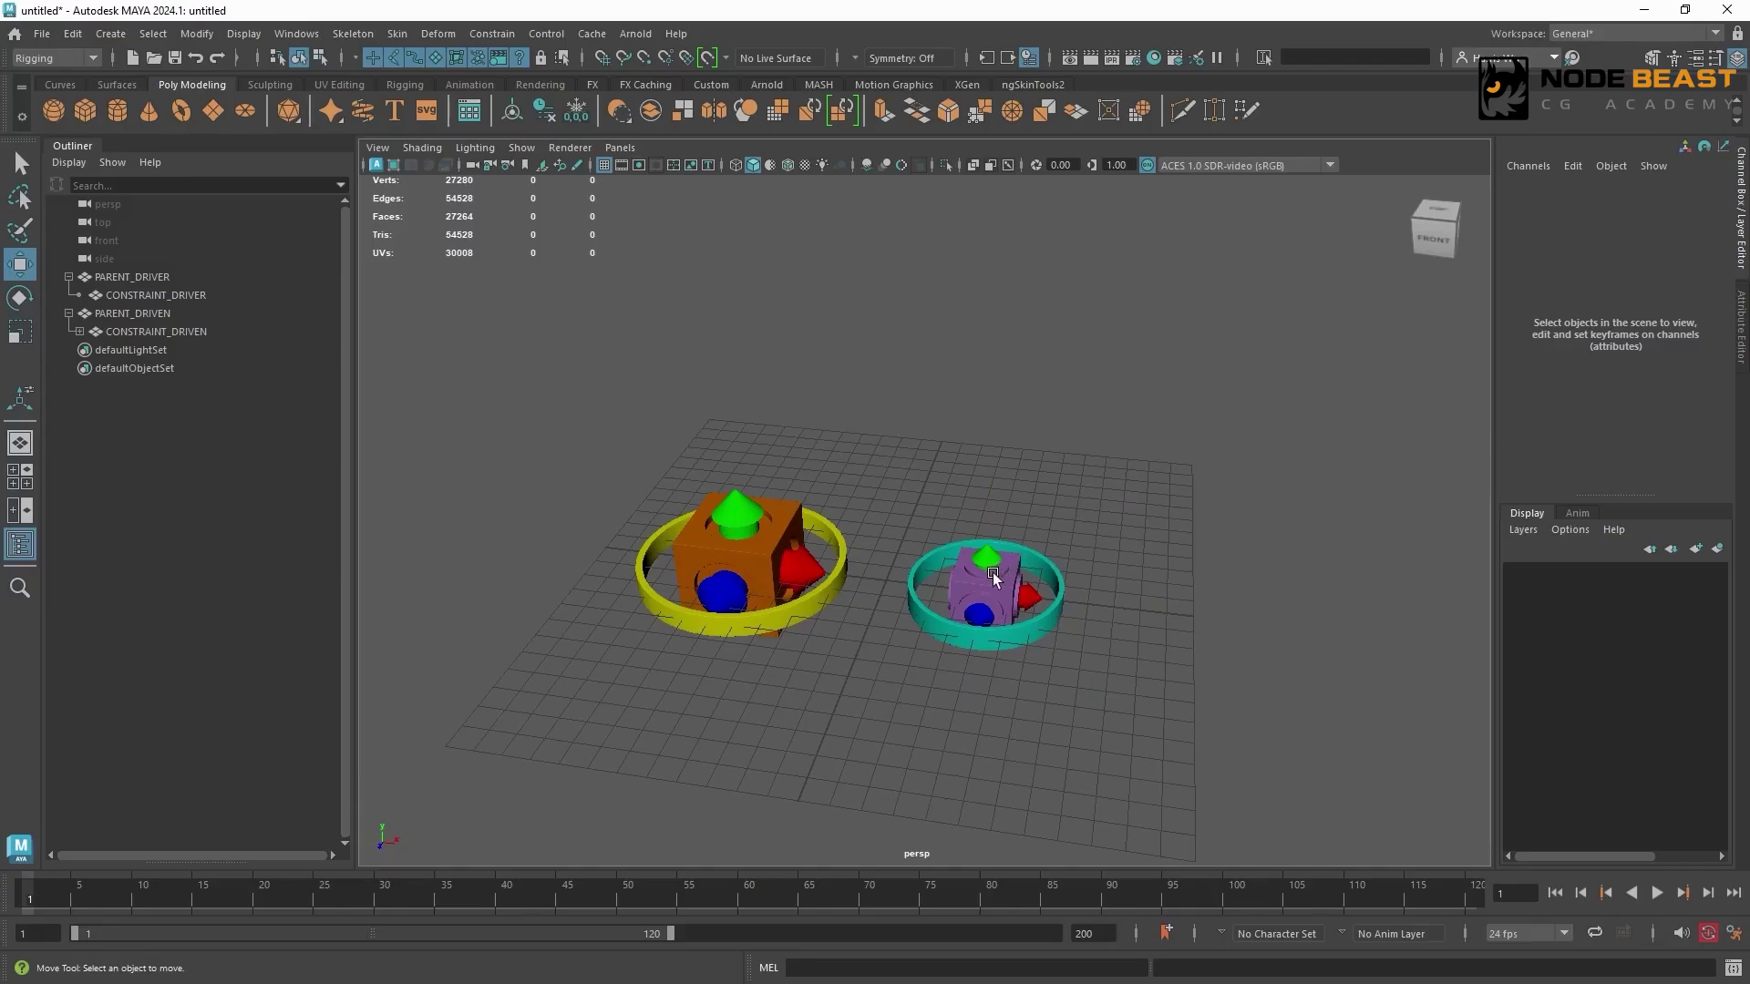
Examine the channels of the PARENT_DRIVEN ring and of the CONSTRAINT_DRIVEN cube inside it.
left_click(1055, 575)
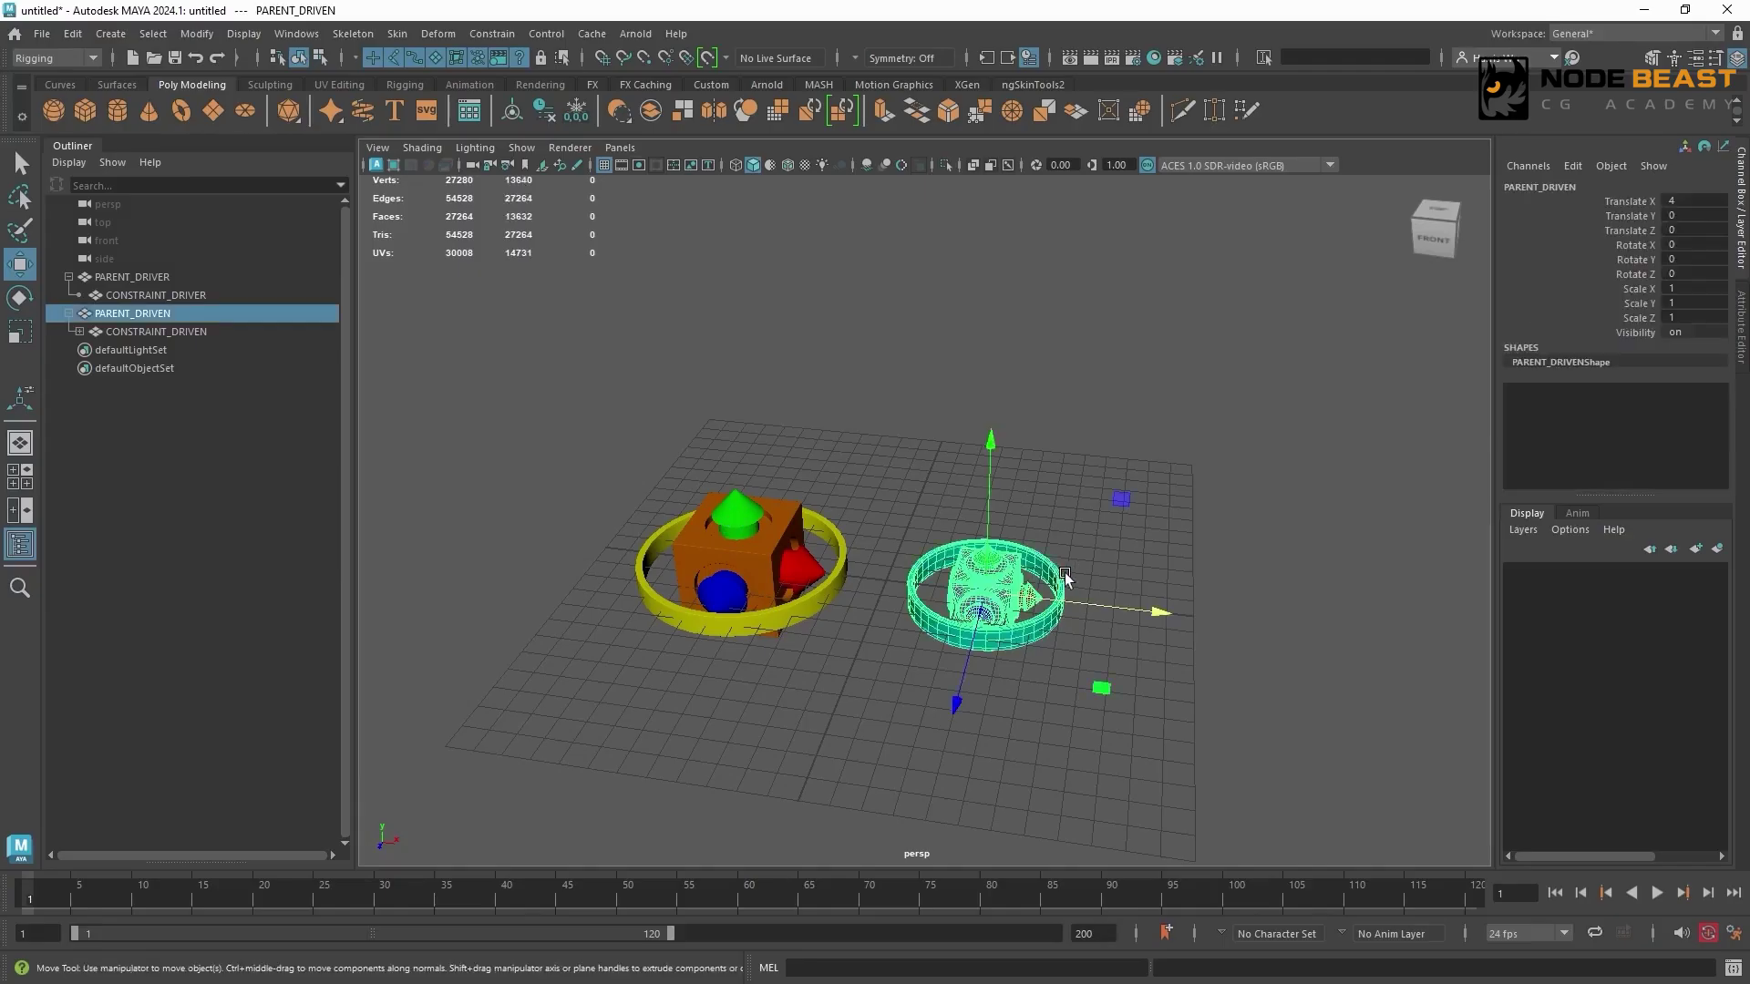
left_click(1070, 511)
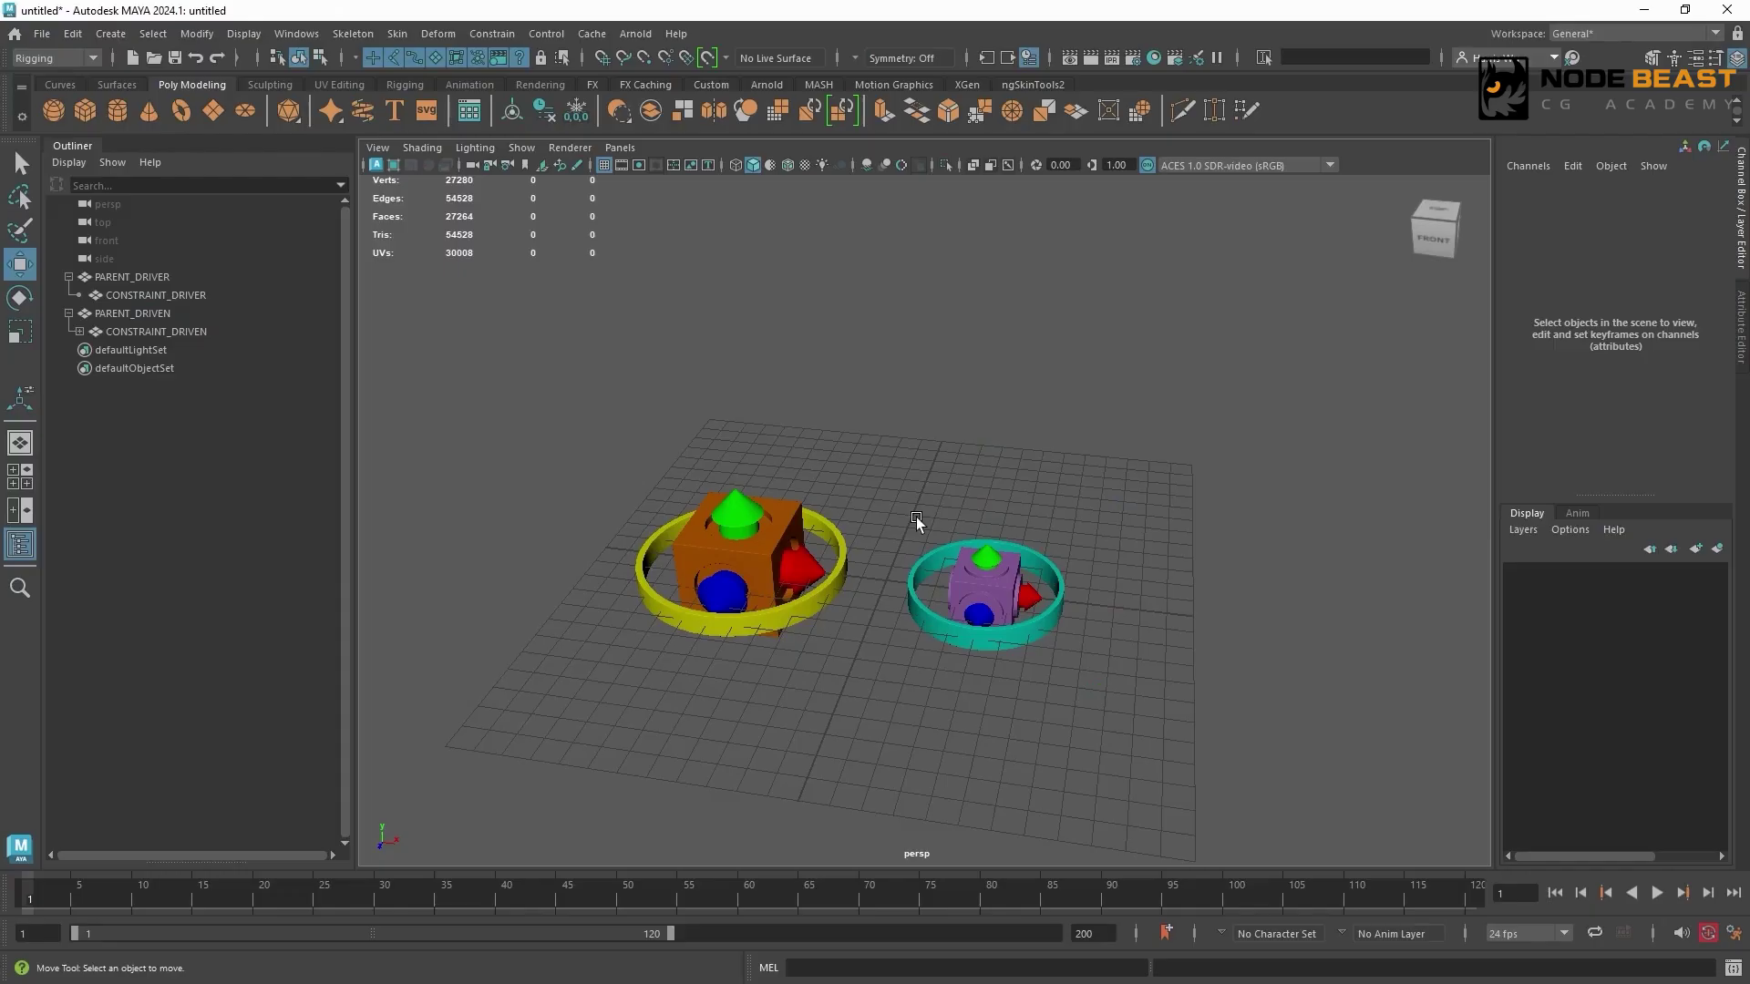
left_click(765, 542)
left_click(984, 579)
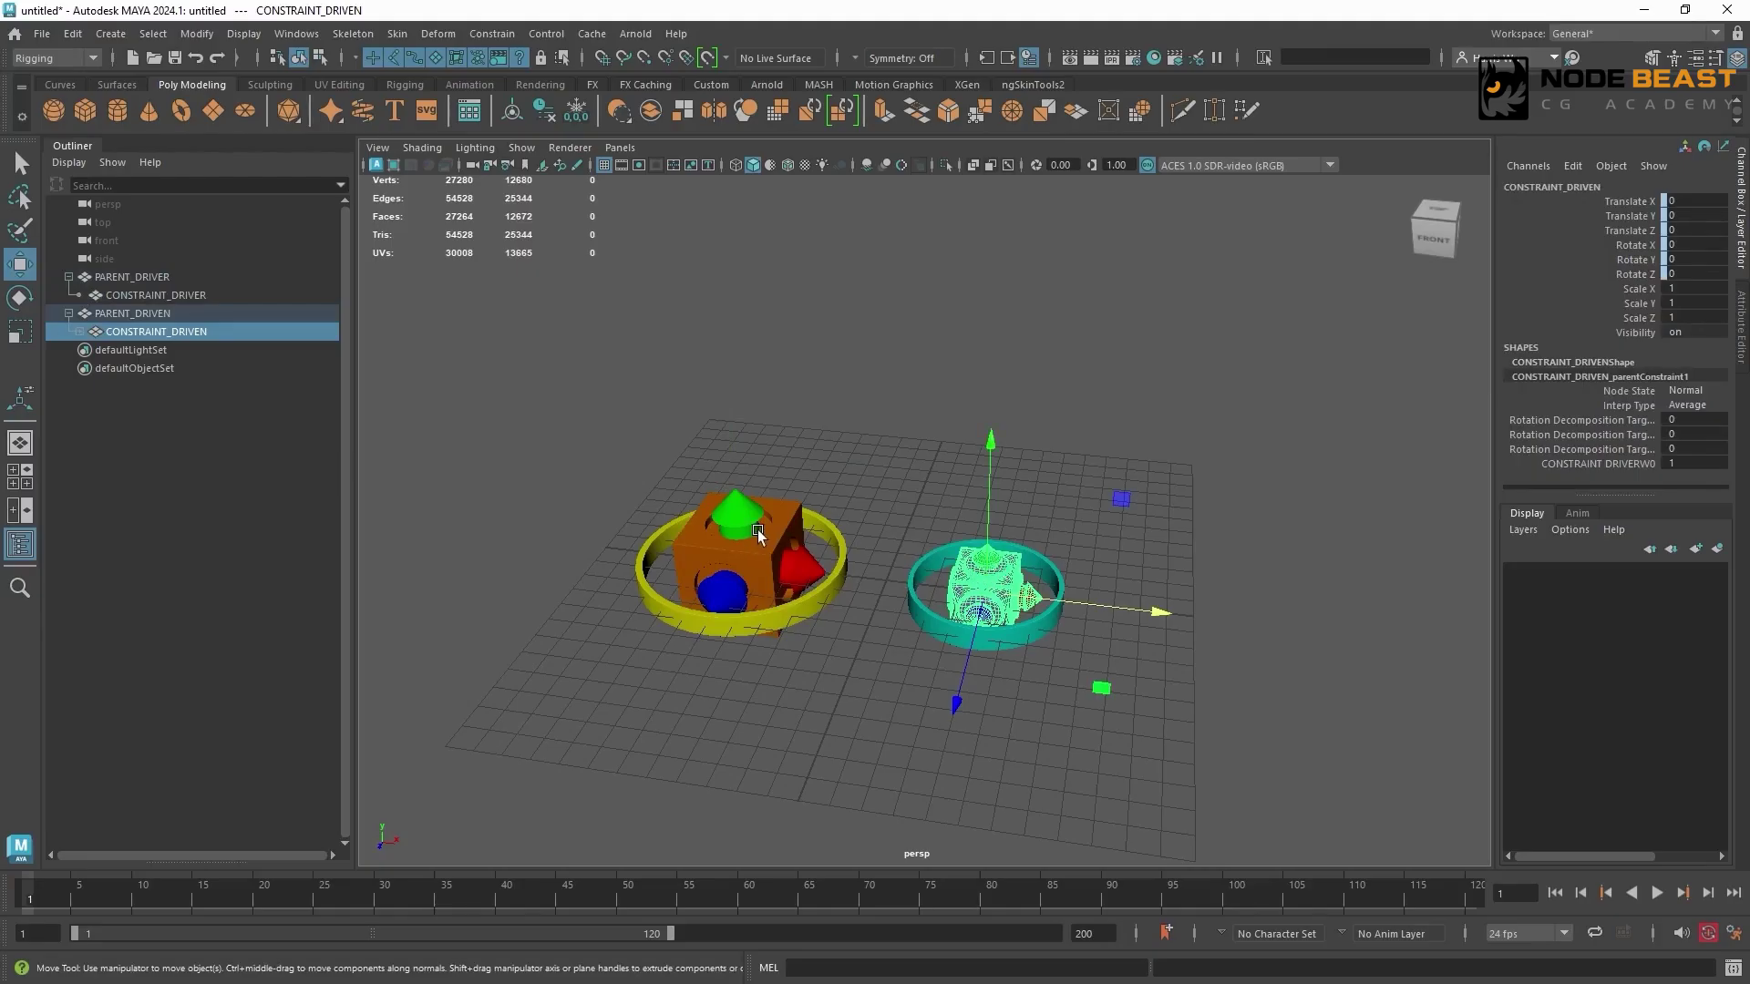
key("Up")
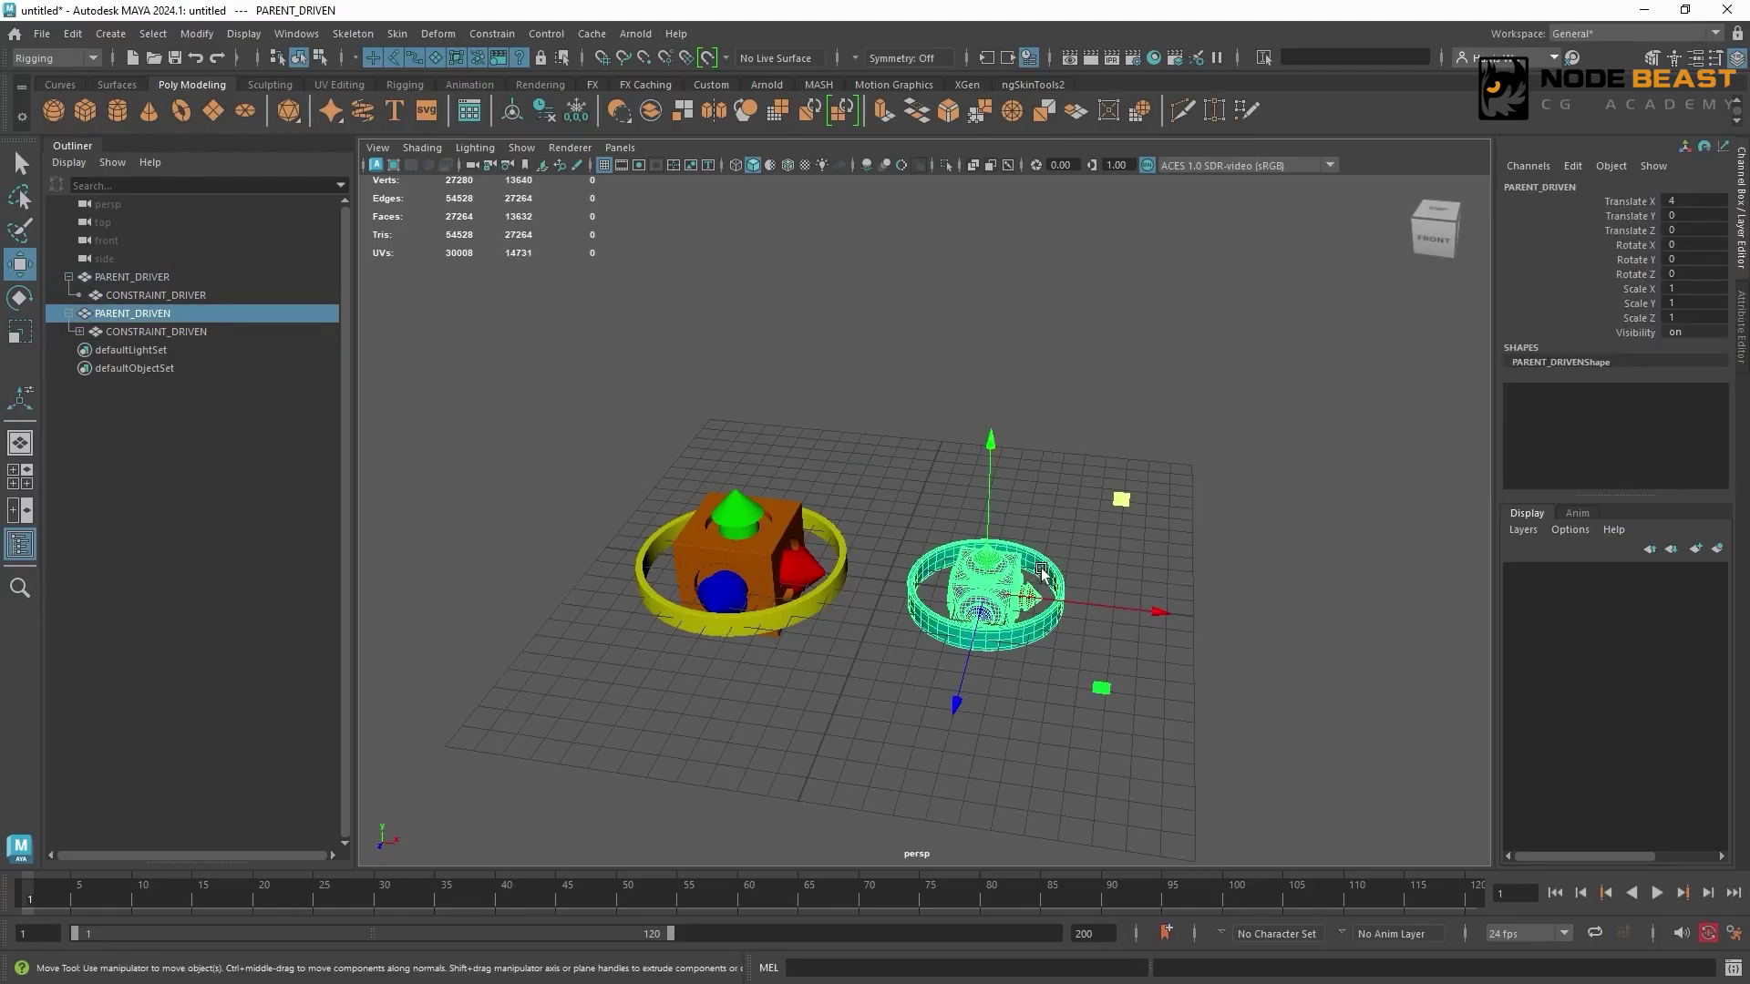
left_click(1070, 424)
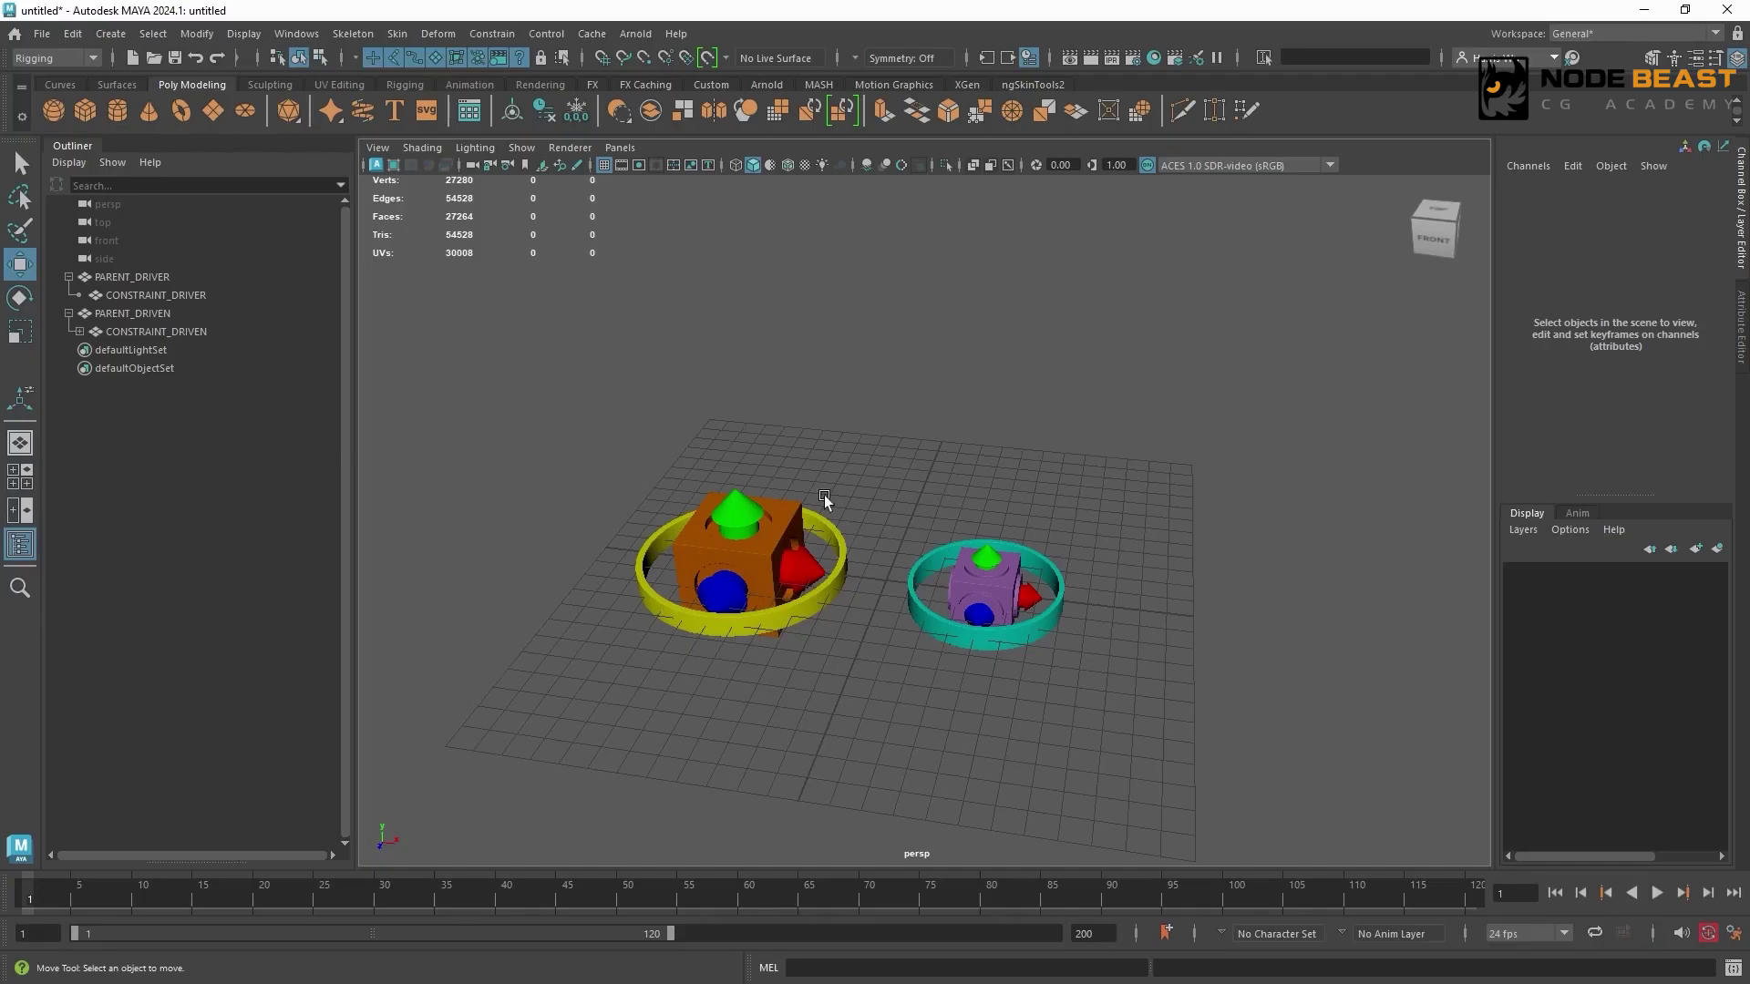
Try moving CONSTRAINT_DRIVER by itself to about -0.4, 5.8, -3.7, and undo the move.
left_click(756, 541)
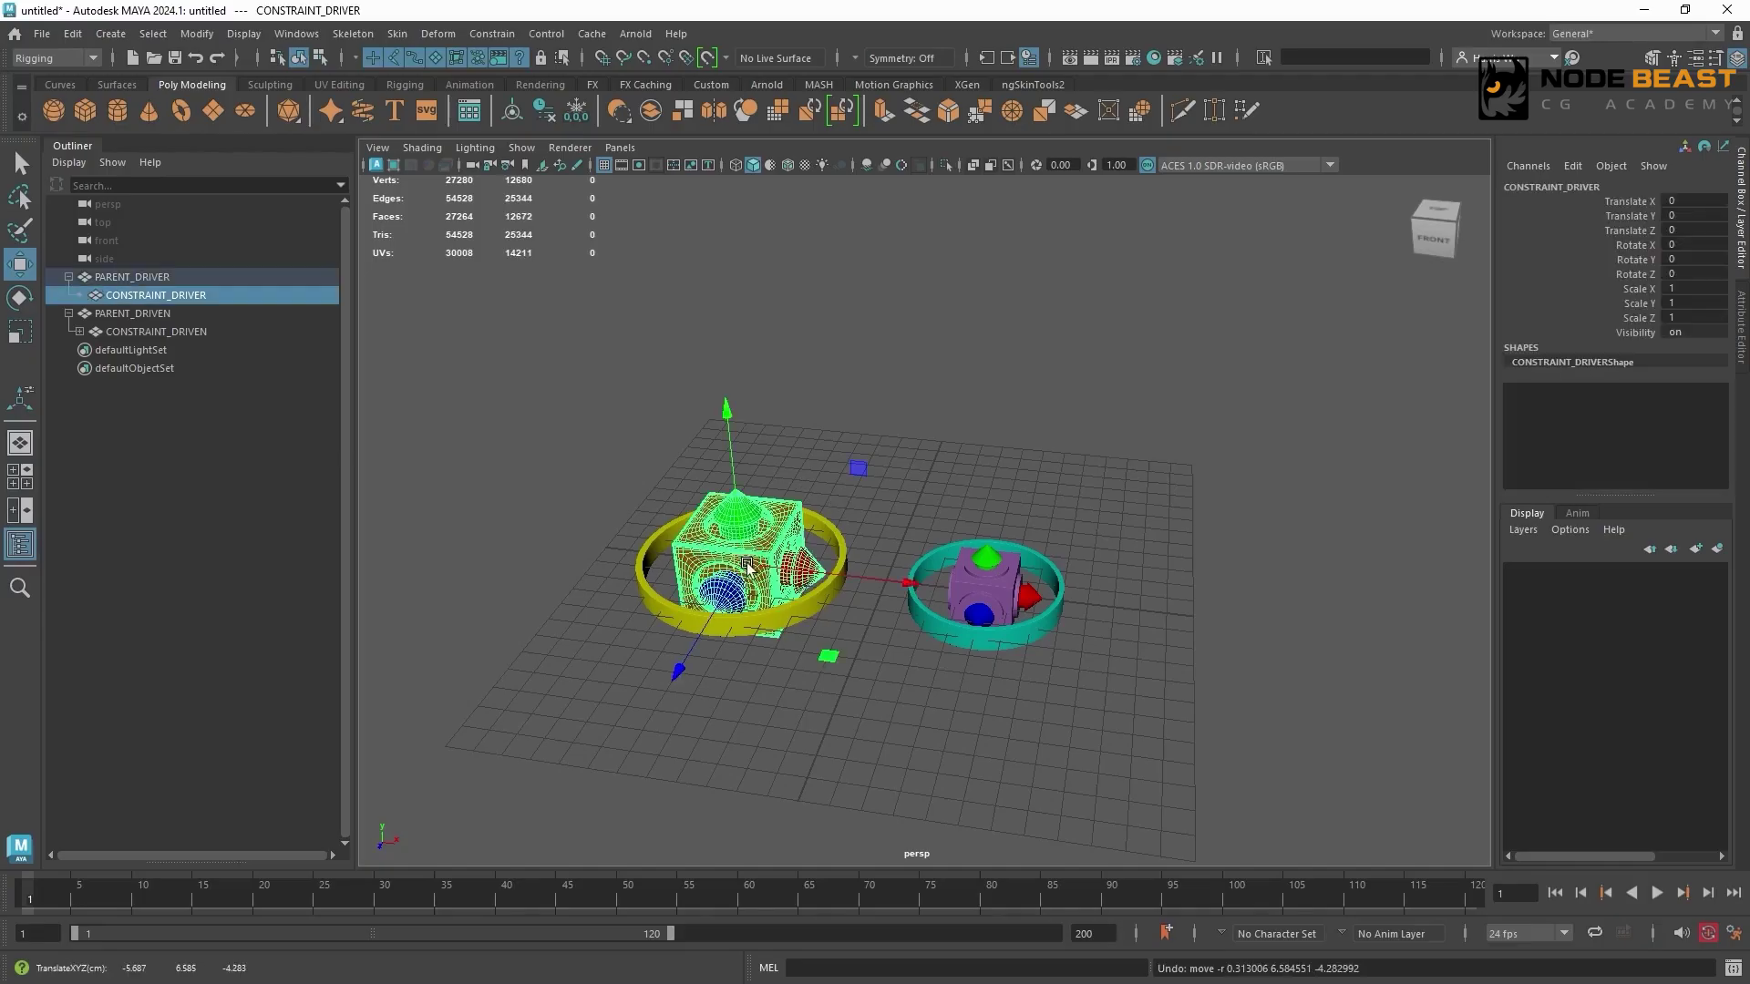
left_click_drag(749, 564, 756, 395)
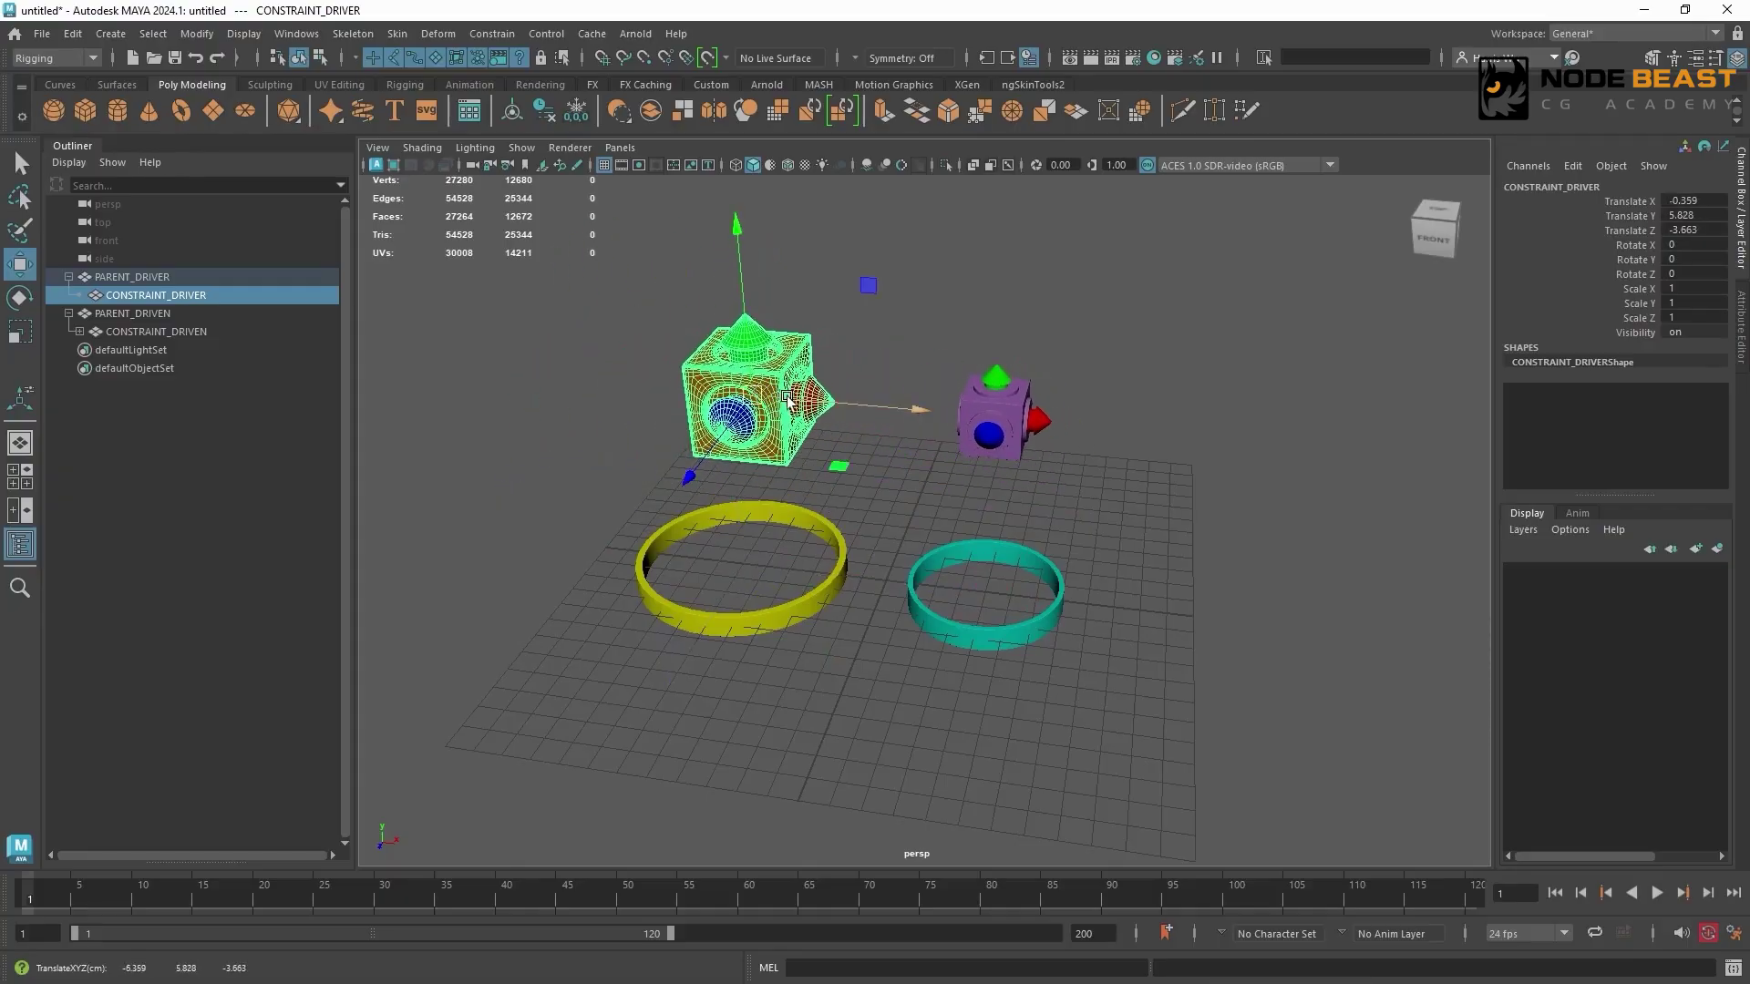
key("ctrl+z")
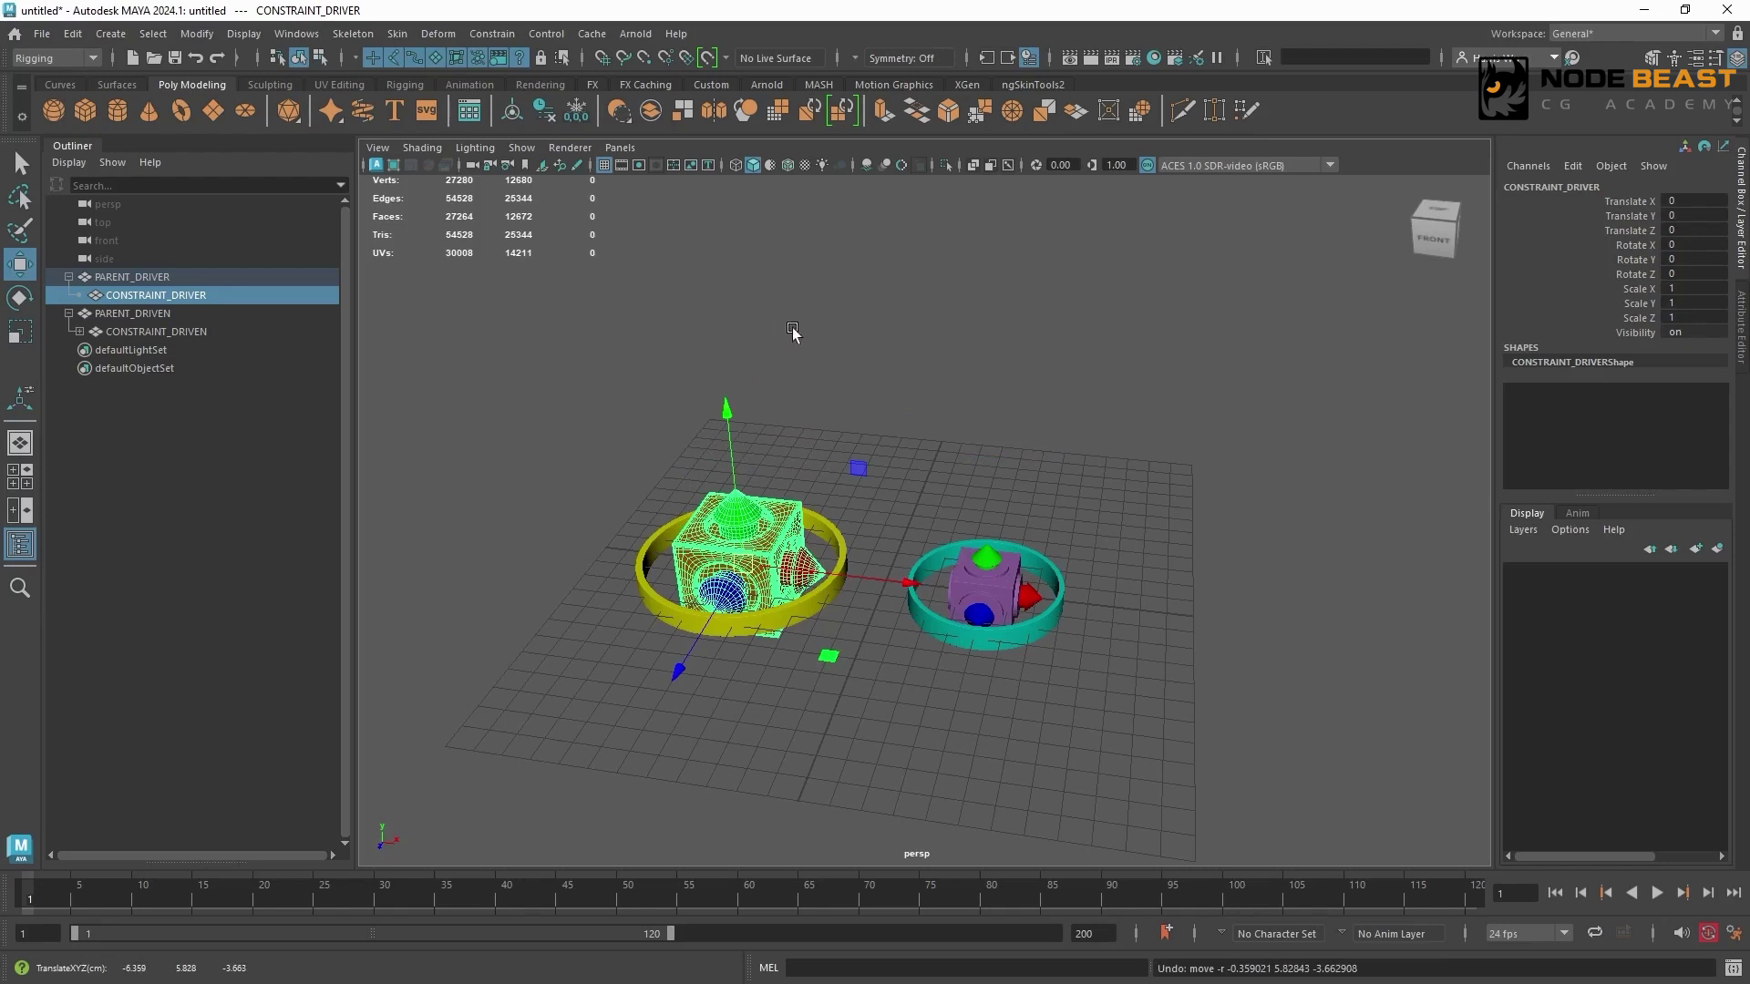
Try moving the PARENT_DRIVEN ring to about 9.2, 5.2, -4.3, and move CONSTRAINT_DRIVER out of its own ring.
left_click(1041, 640)
left_click_drag(1042, 641, 1134, 438)
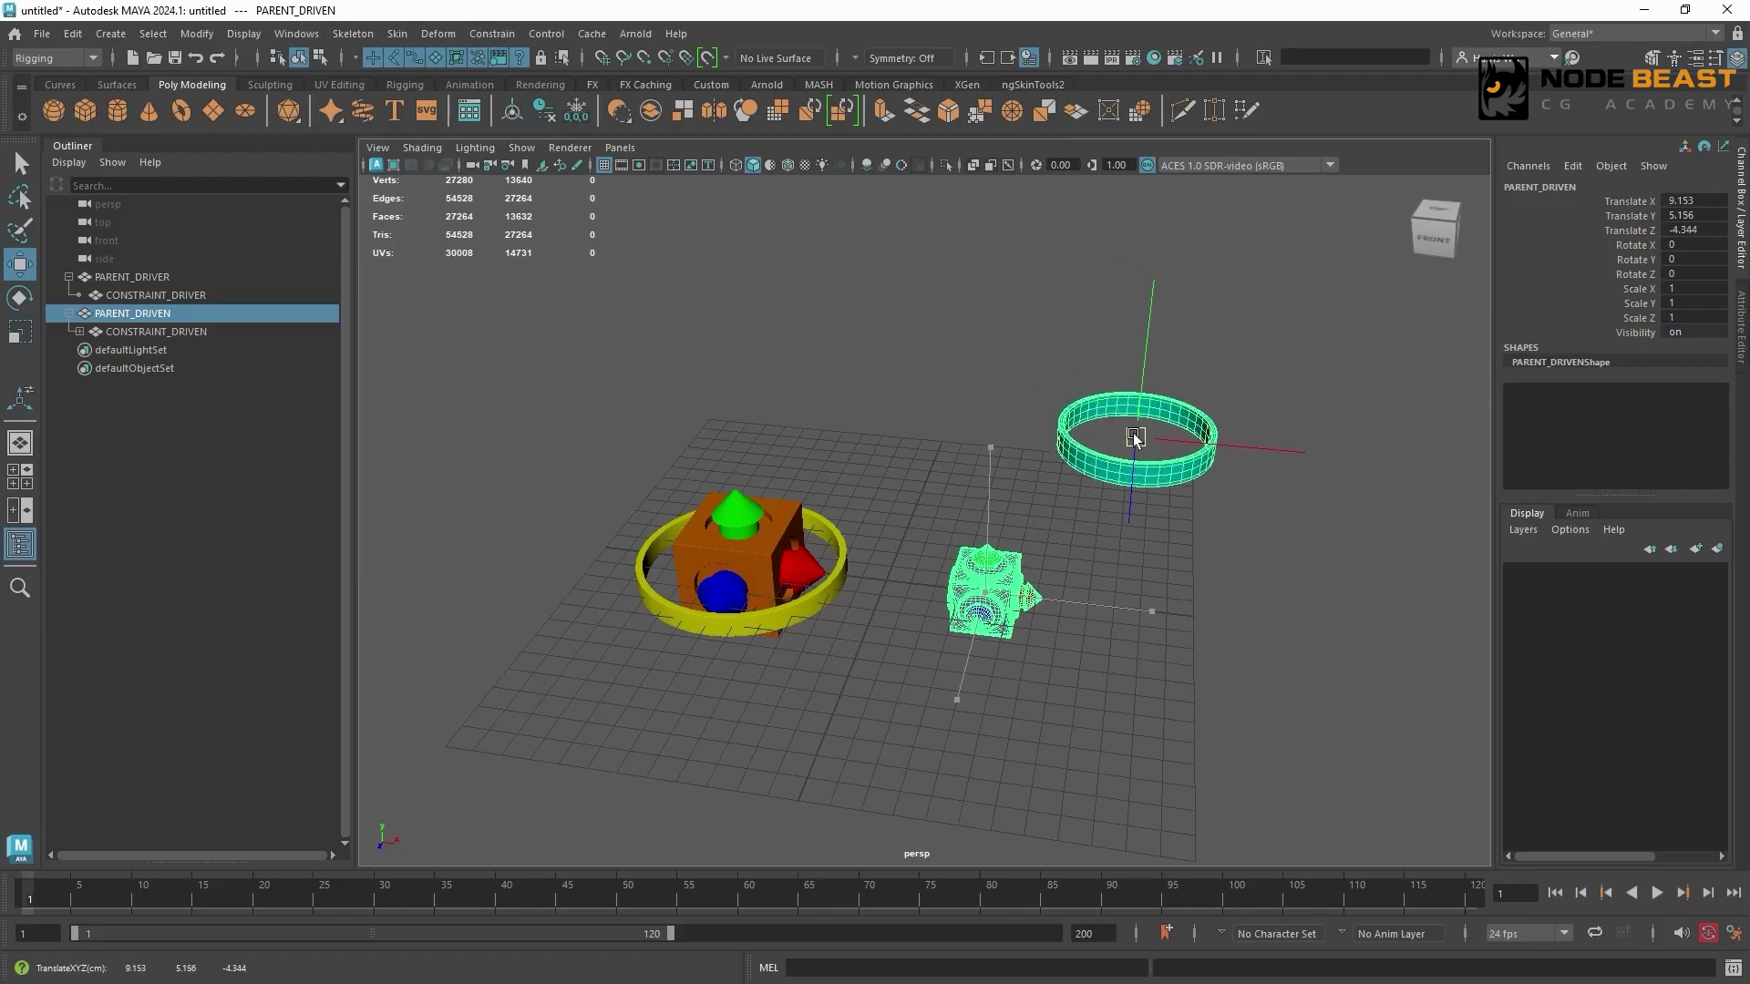
left_click(757, 526)
left_click_drag(757, 527, 709, 465)
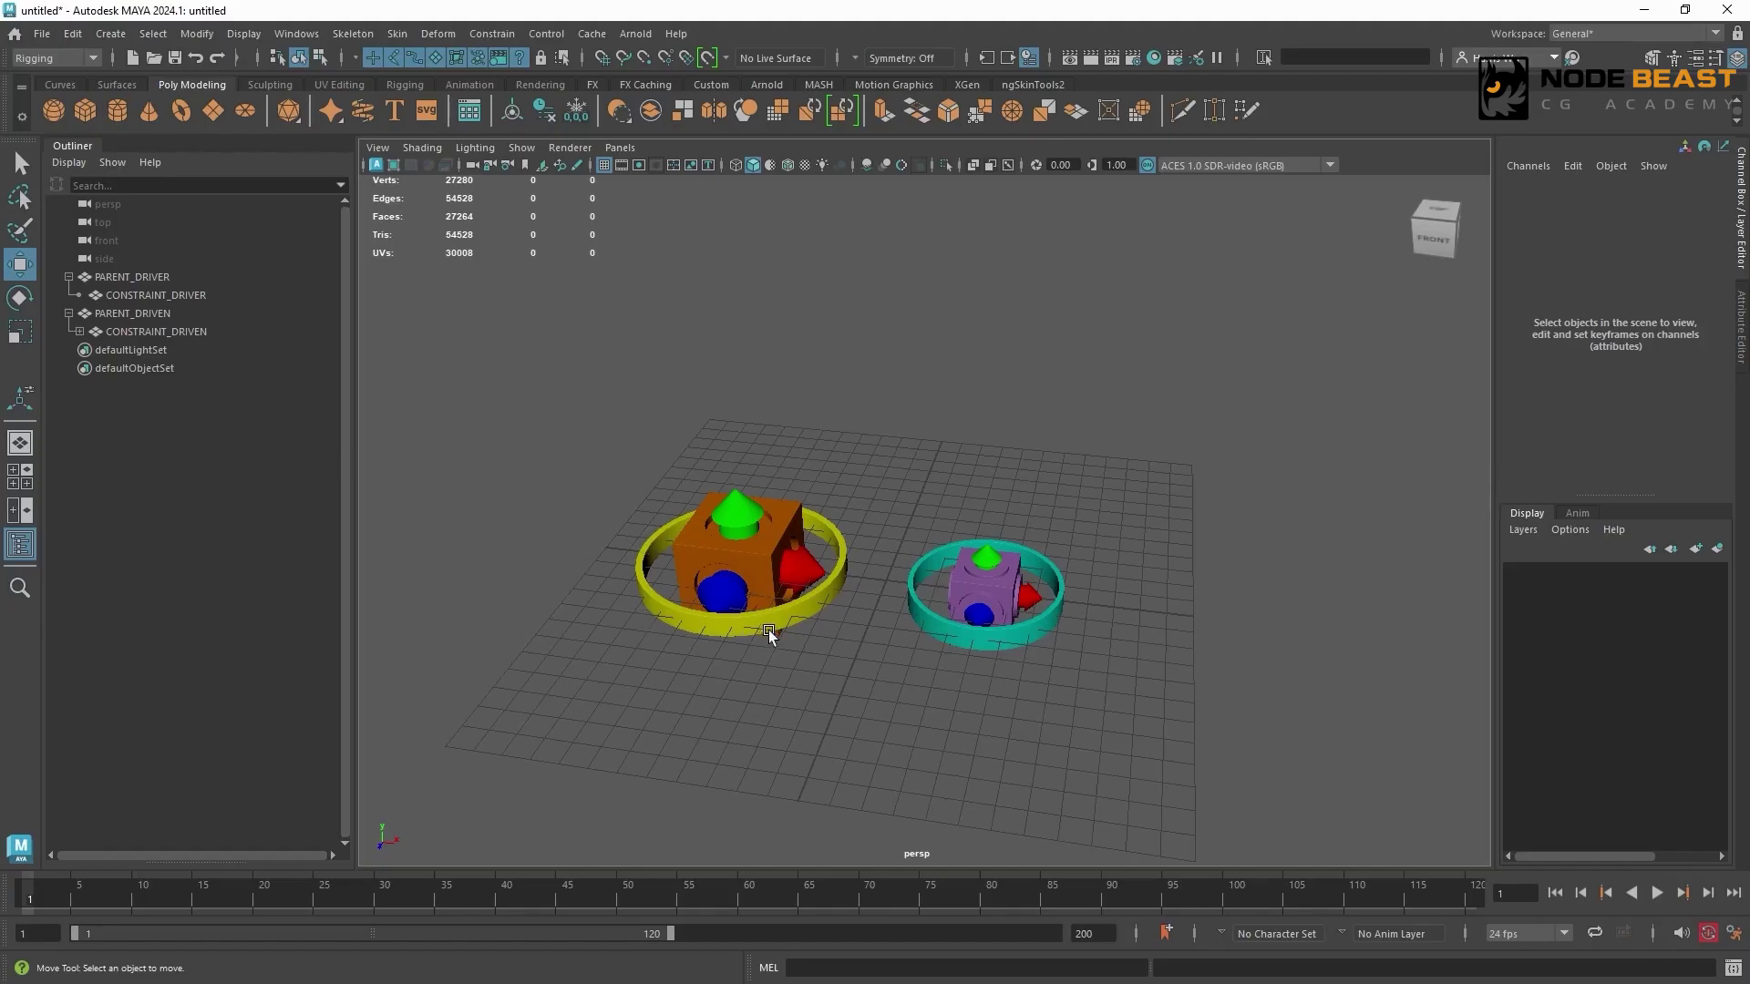
Compare the transform channels of the PARENT_DRIVER ring with those of its child CONSTRAINT_DRIVER.
left_click(636, 588)
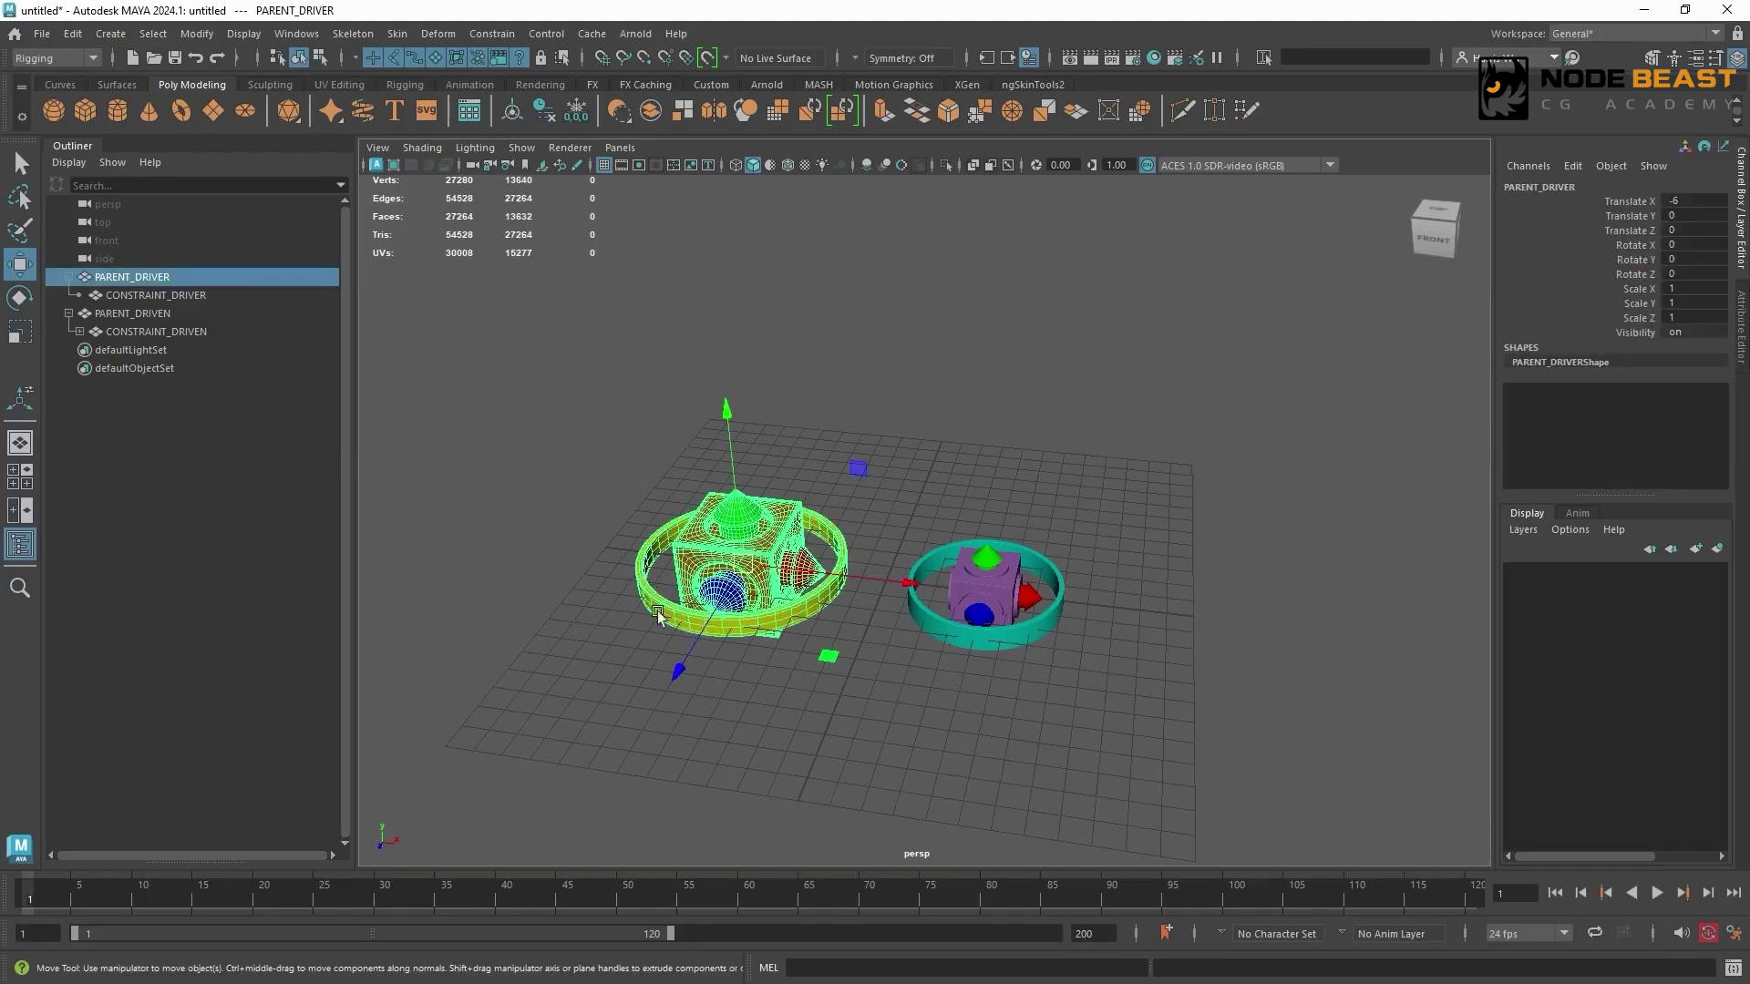
left_click(807, 415)
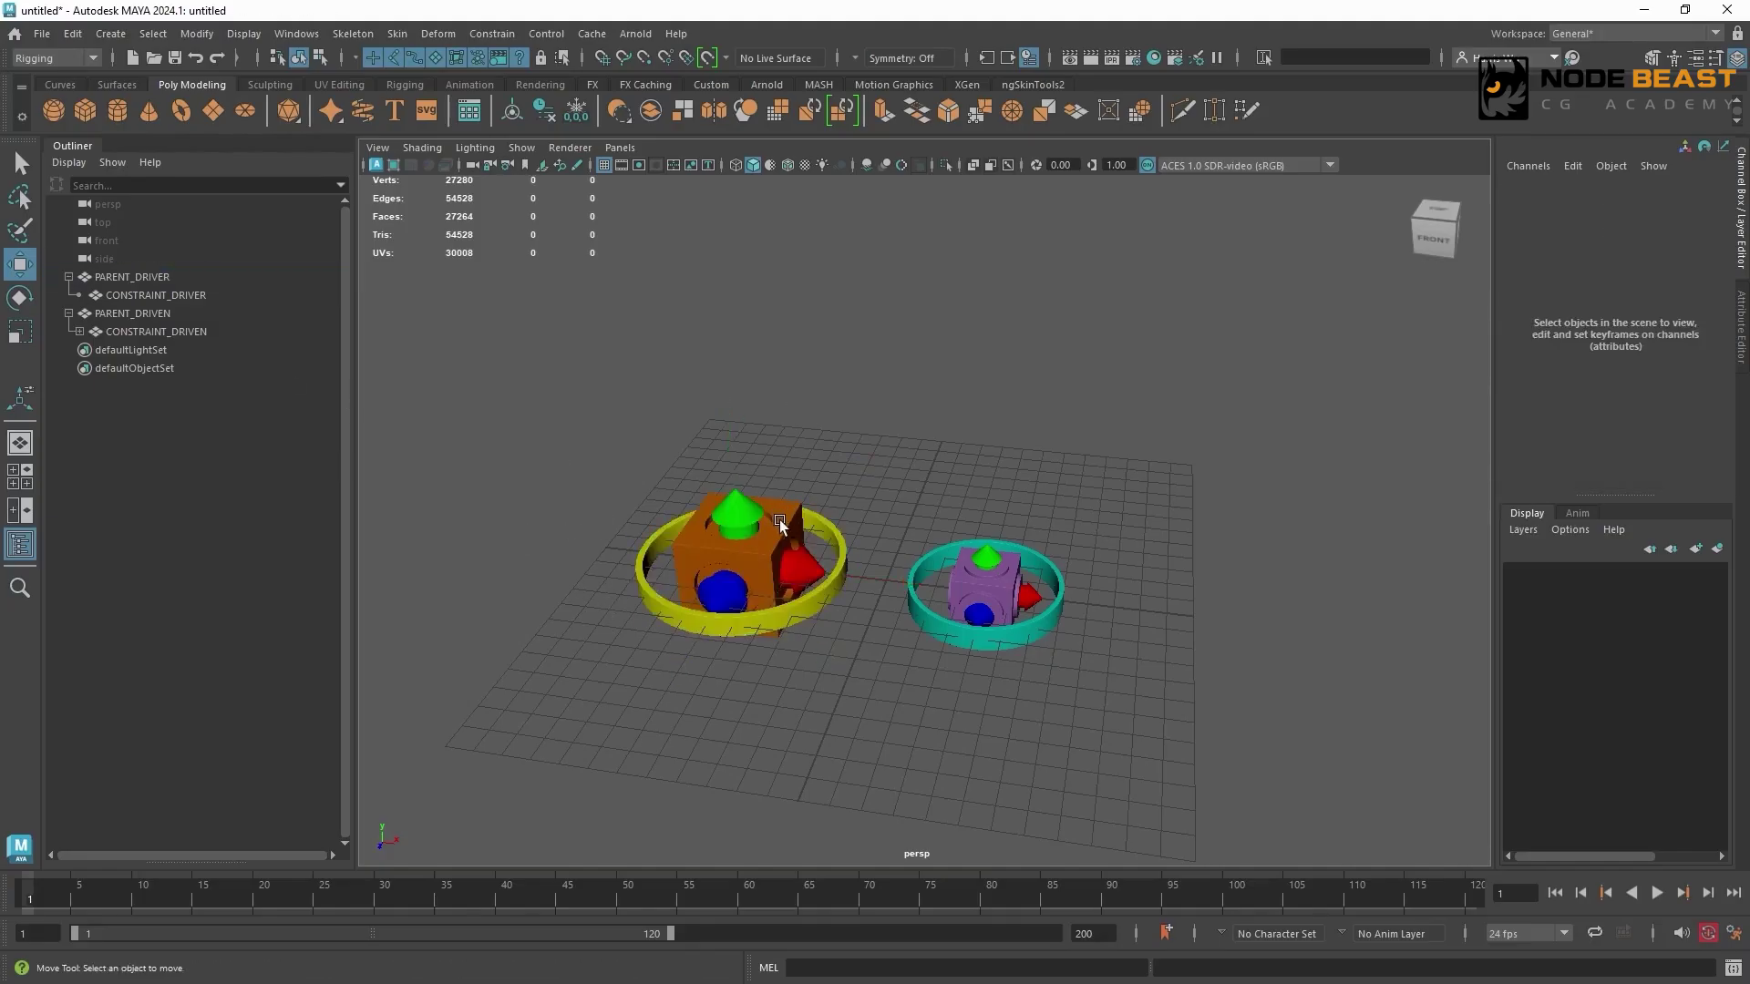
left_click(779, 526)
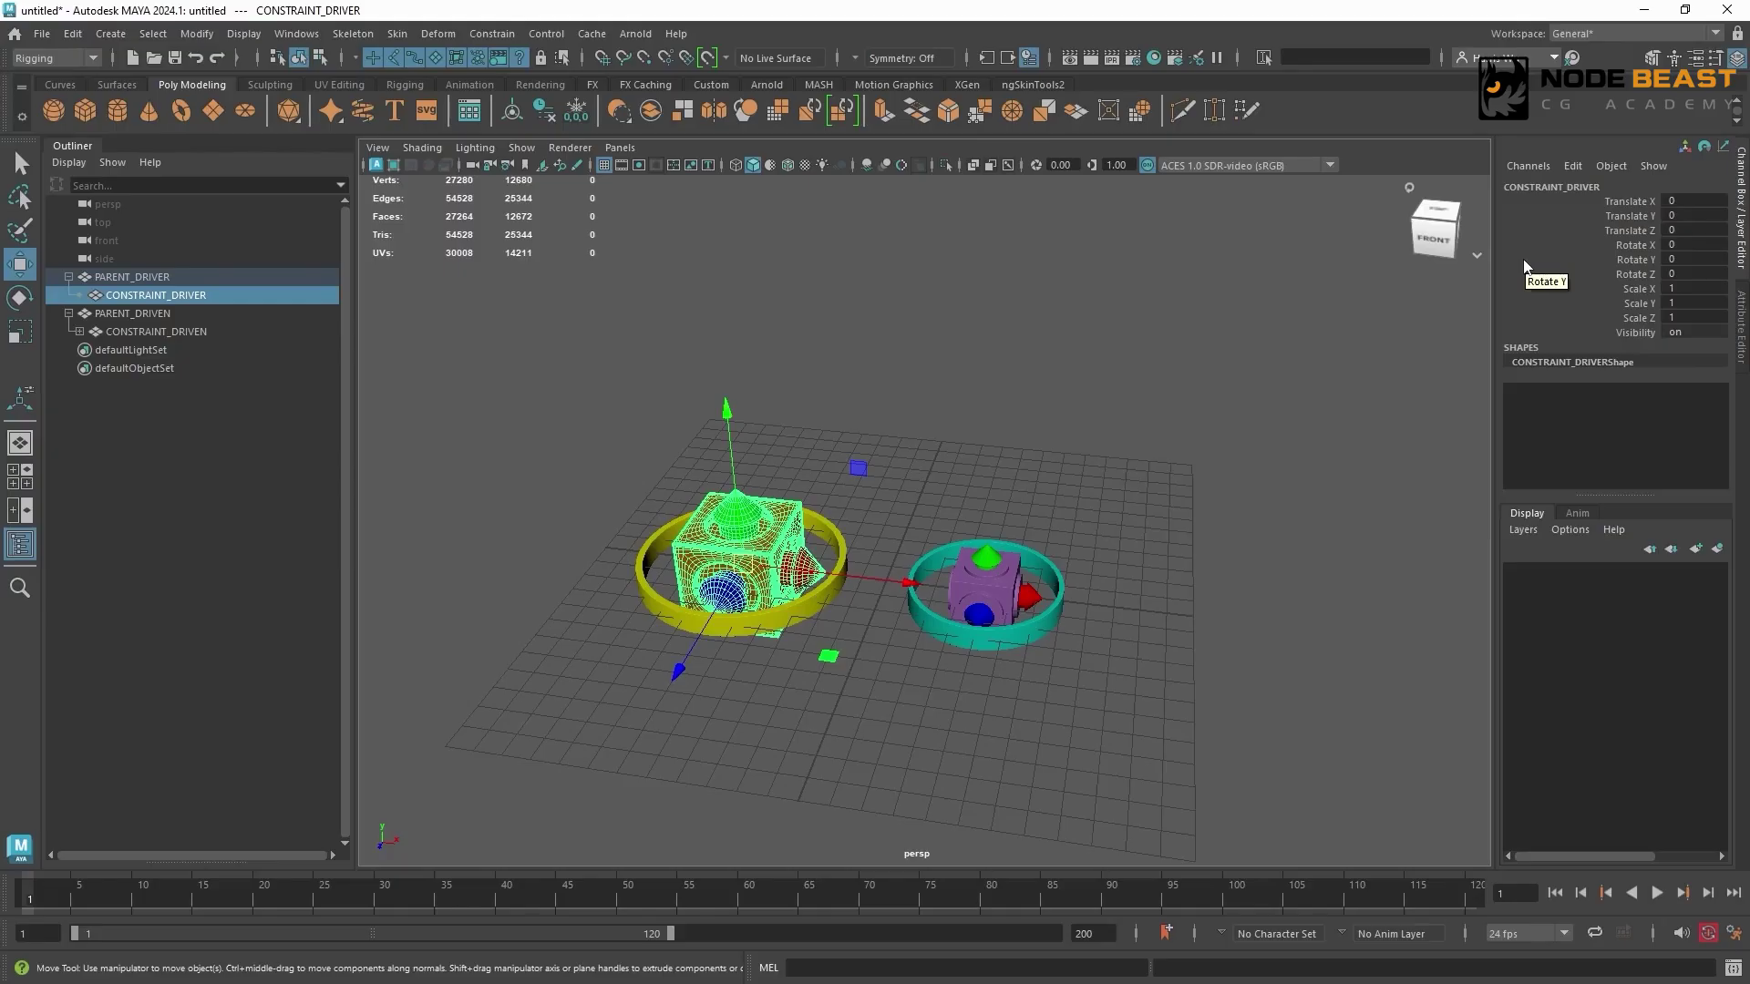
left_click(437, 537)
left_click(637, 578)
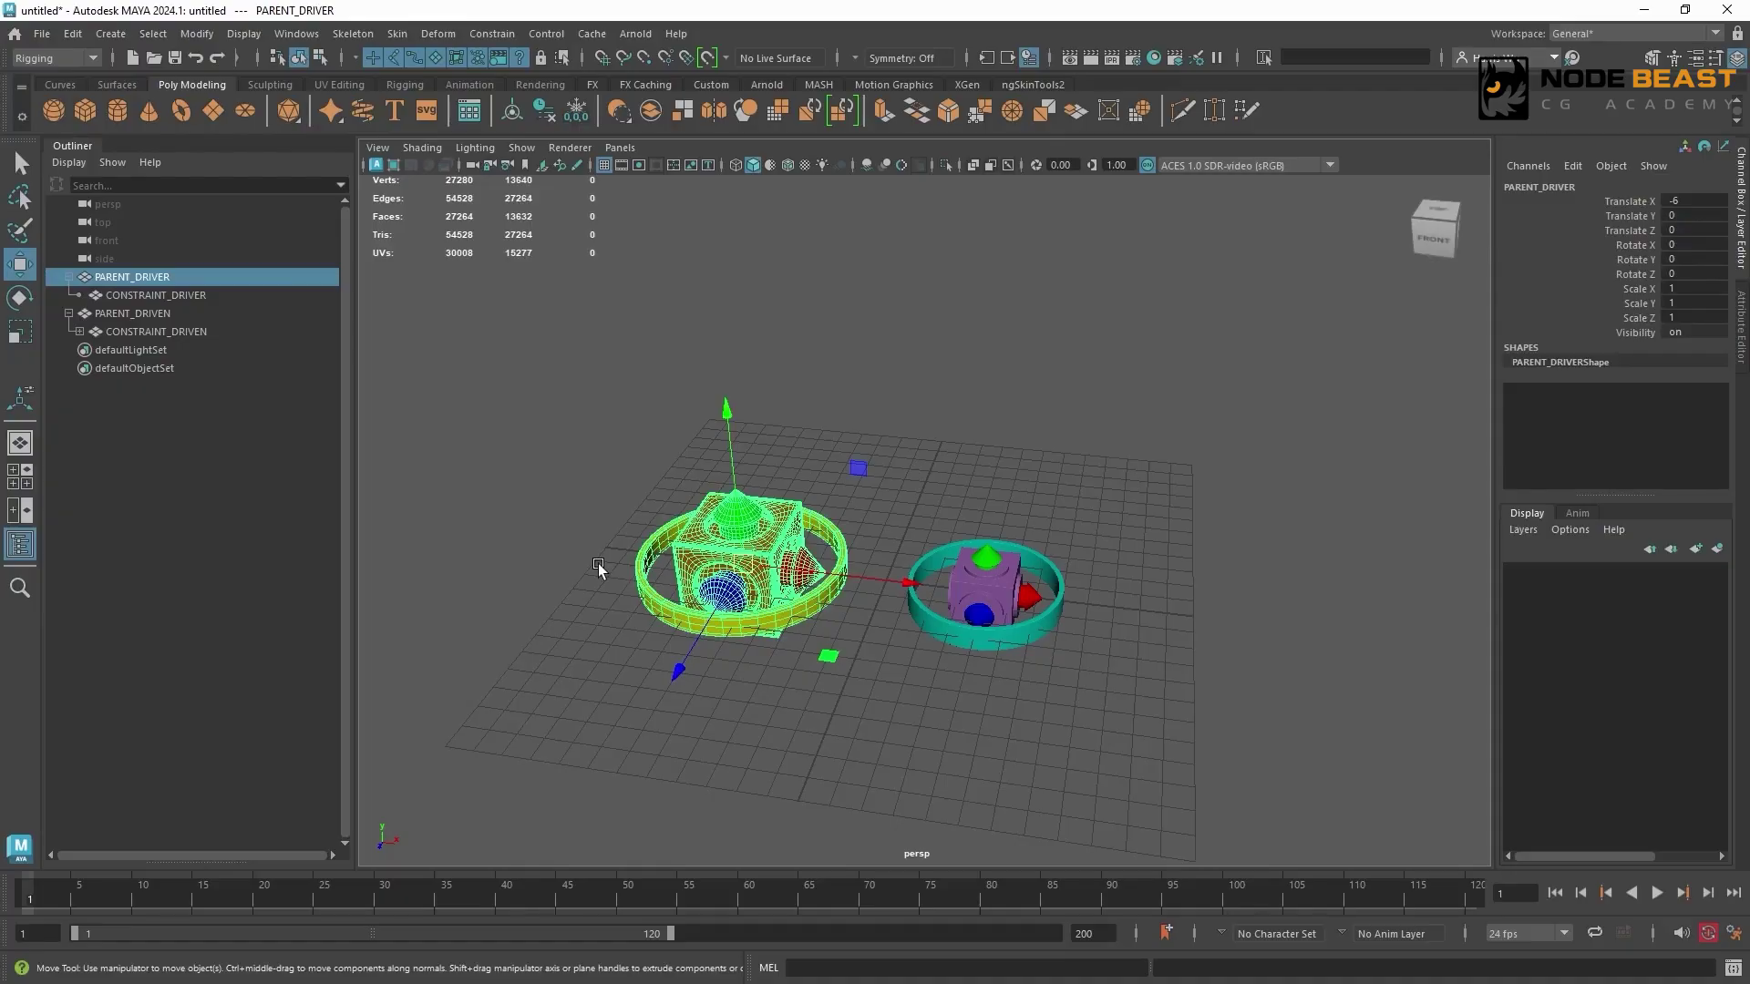
Try moving CONSTRAINT_DRIVER by itself and the PARENT_DRIVER ring with its child, undoing each move.
left_click(193, 293)
left_click_drag(742, 550, 749, 553)
left_click_drag(769, 456, 815, 356)
key("ctrl+z")
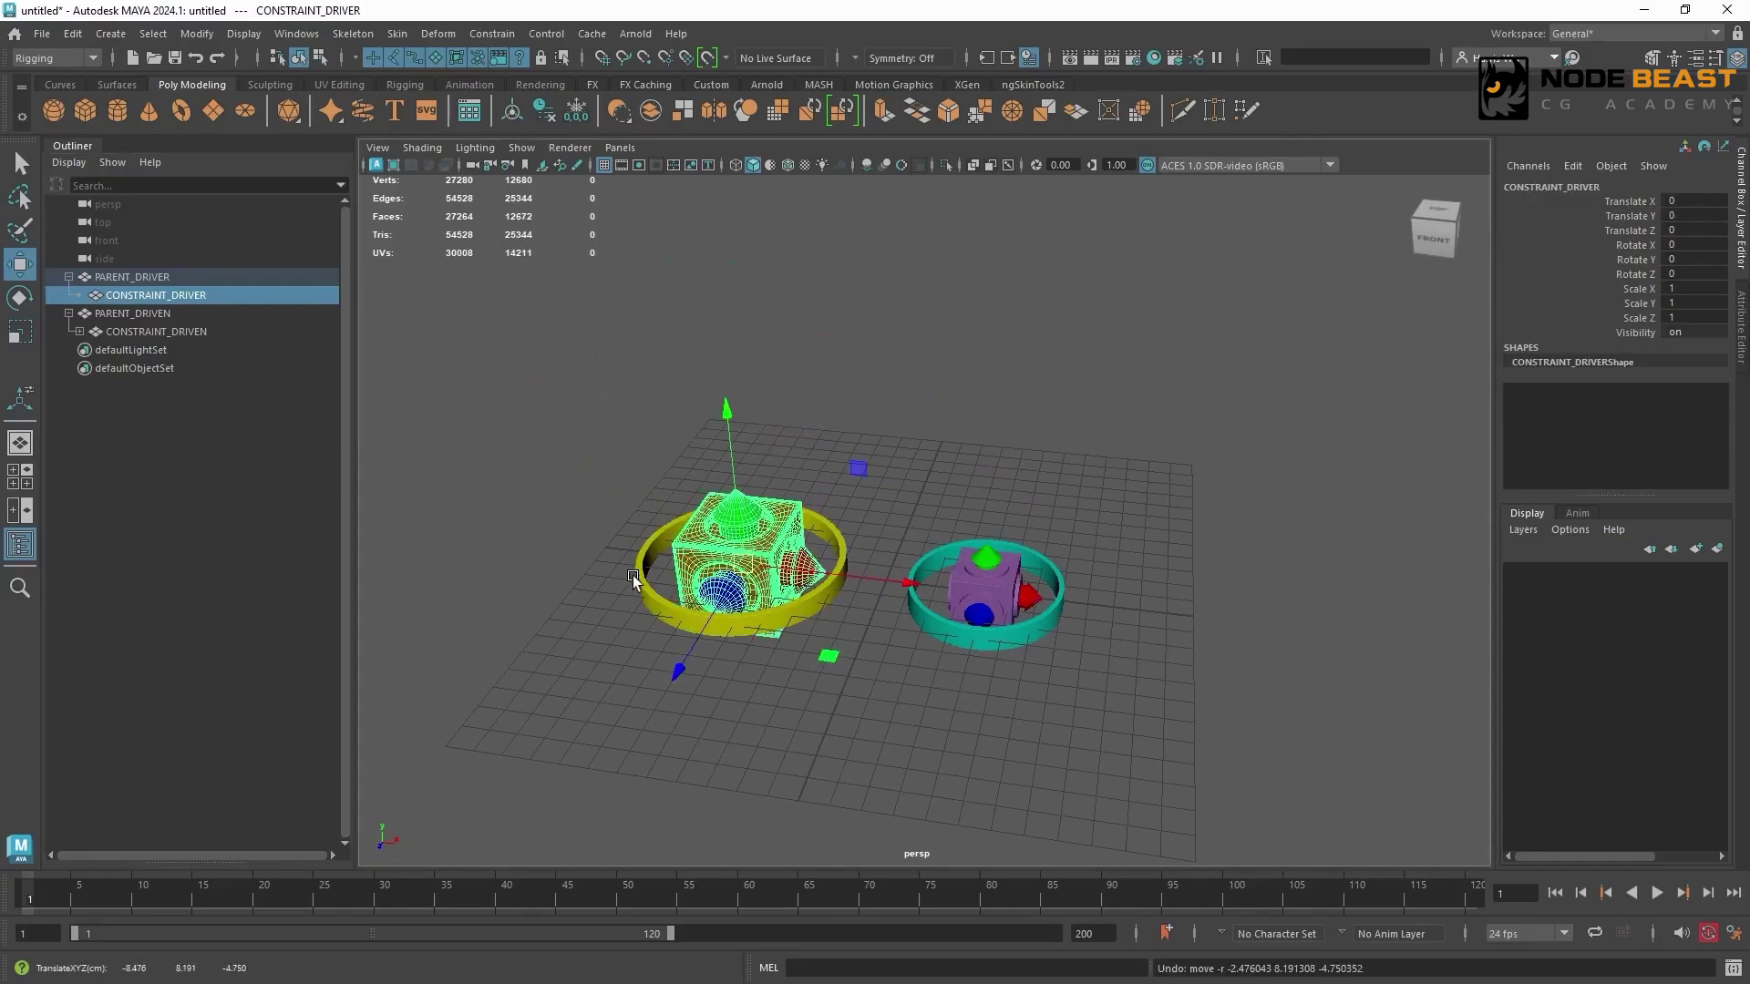
left_click(637, 579)
left_click_drag(714, 545, 810, 446)
key("ctrl+z")
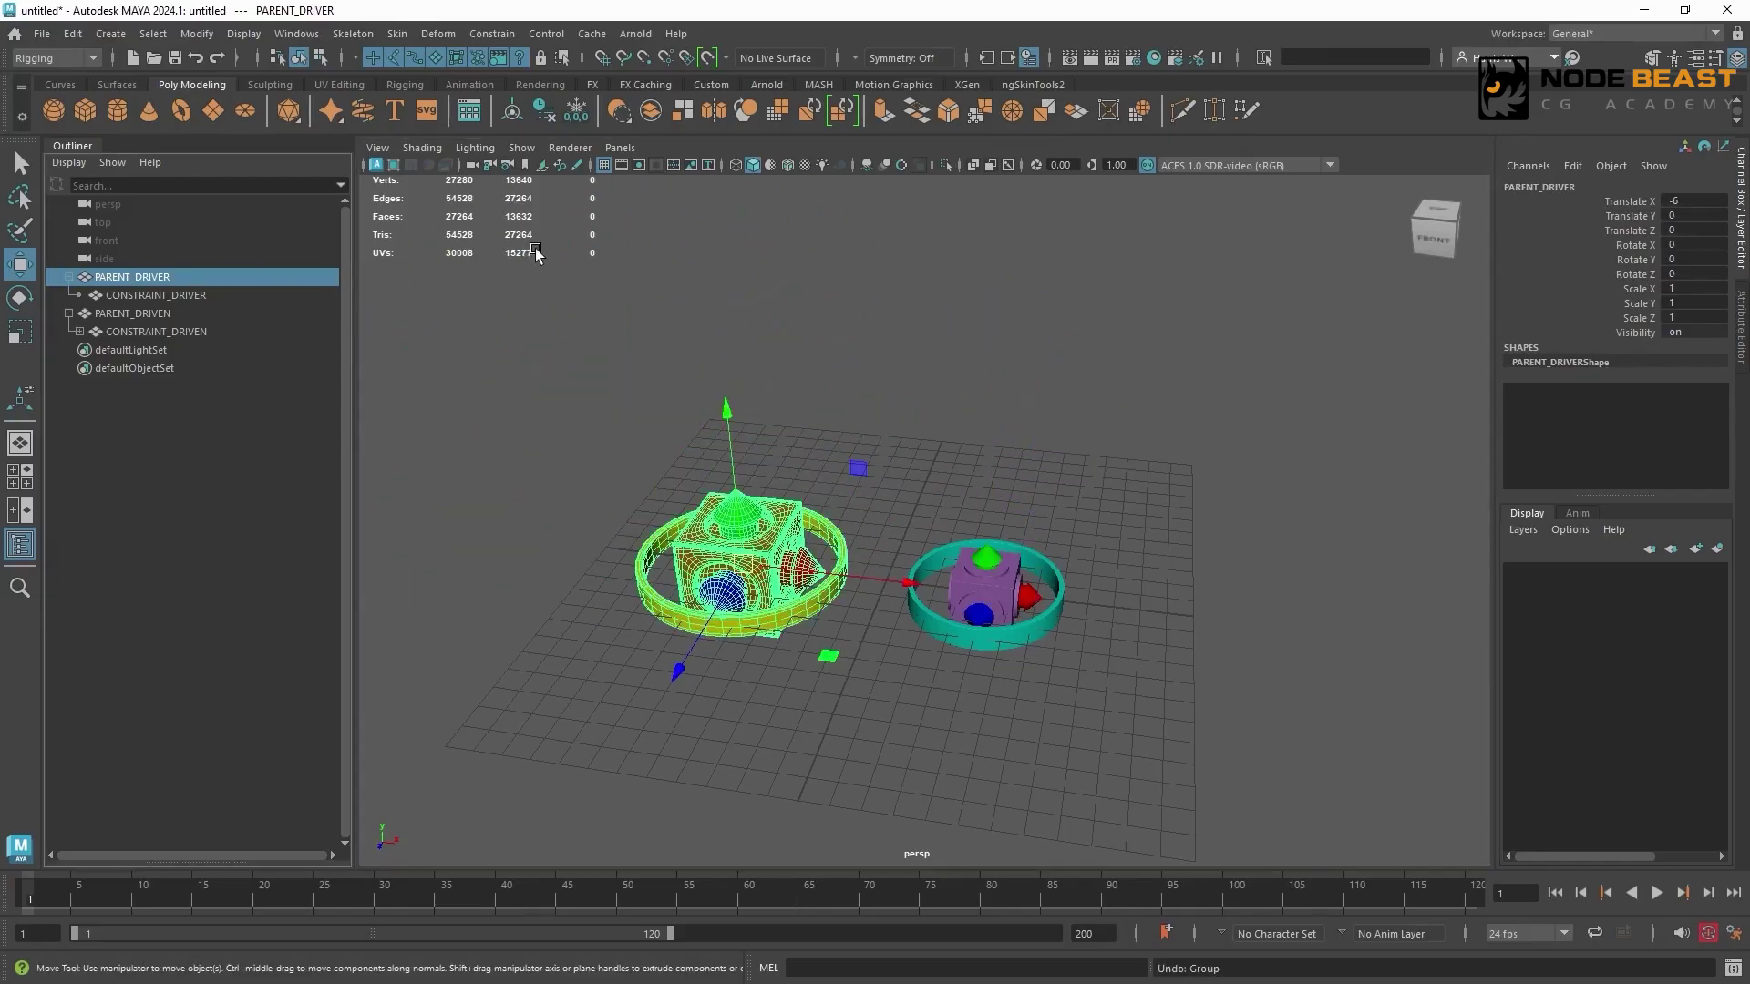
Group PARENT_DRIVER, and expand the group's hierarchy down to CONSTRAINT_DRIVER.
key("ctrl+g")
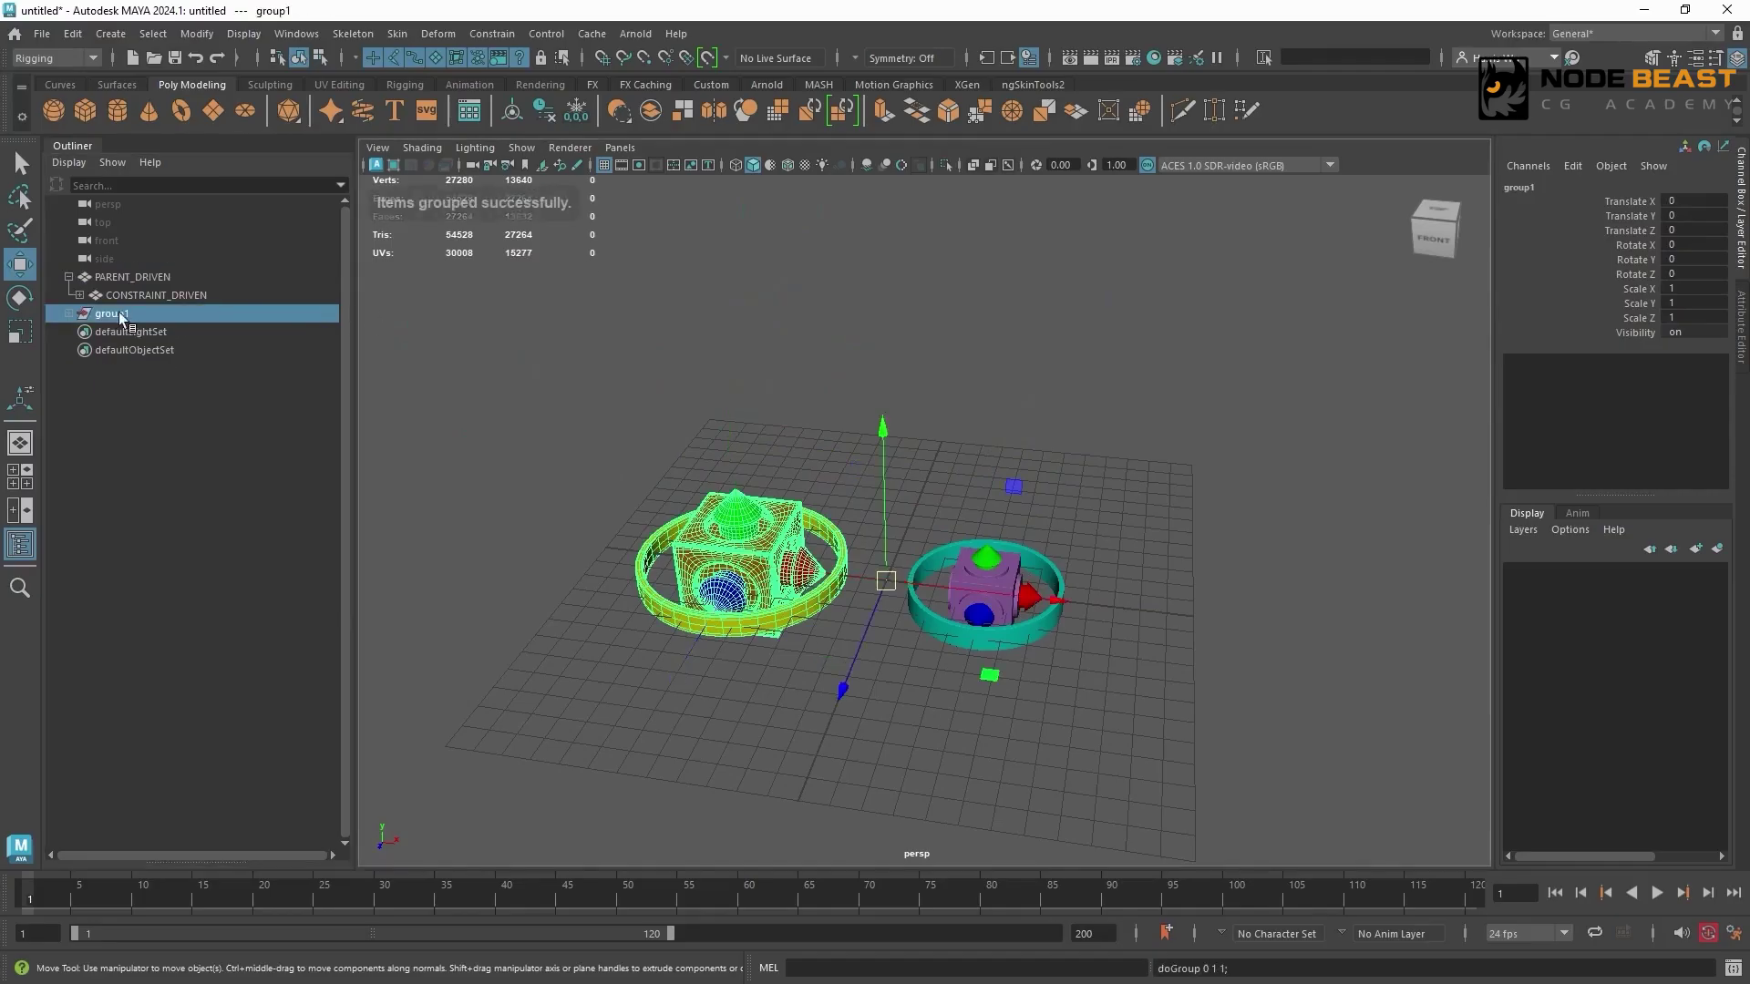
left_click(69, 314)
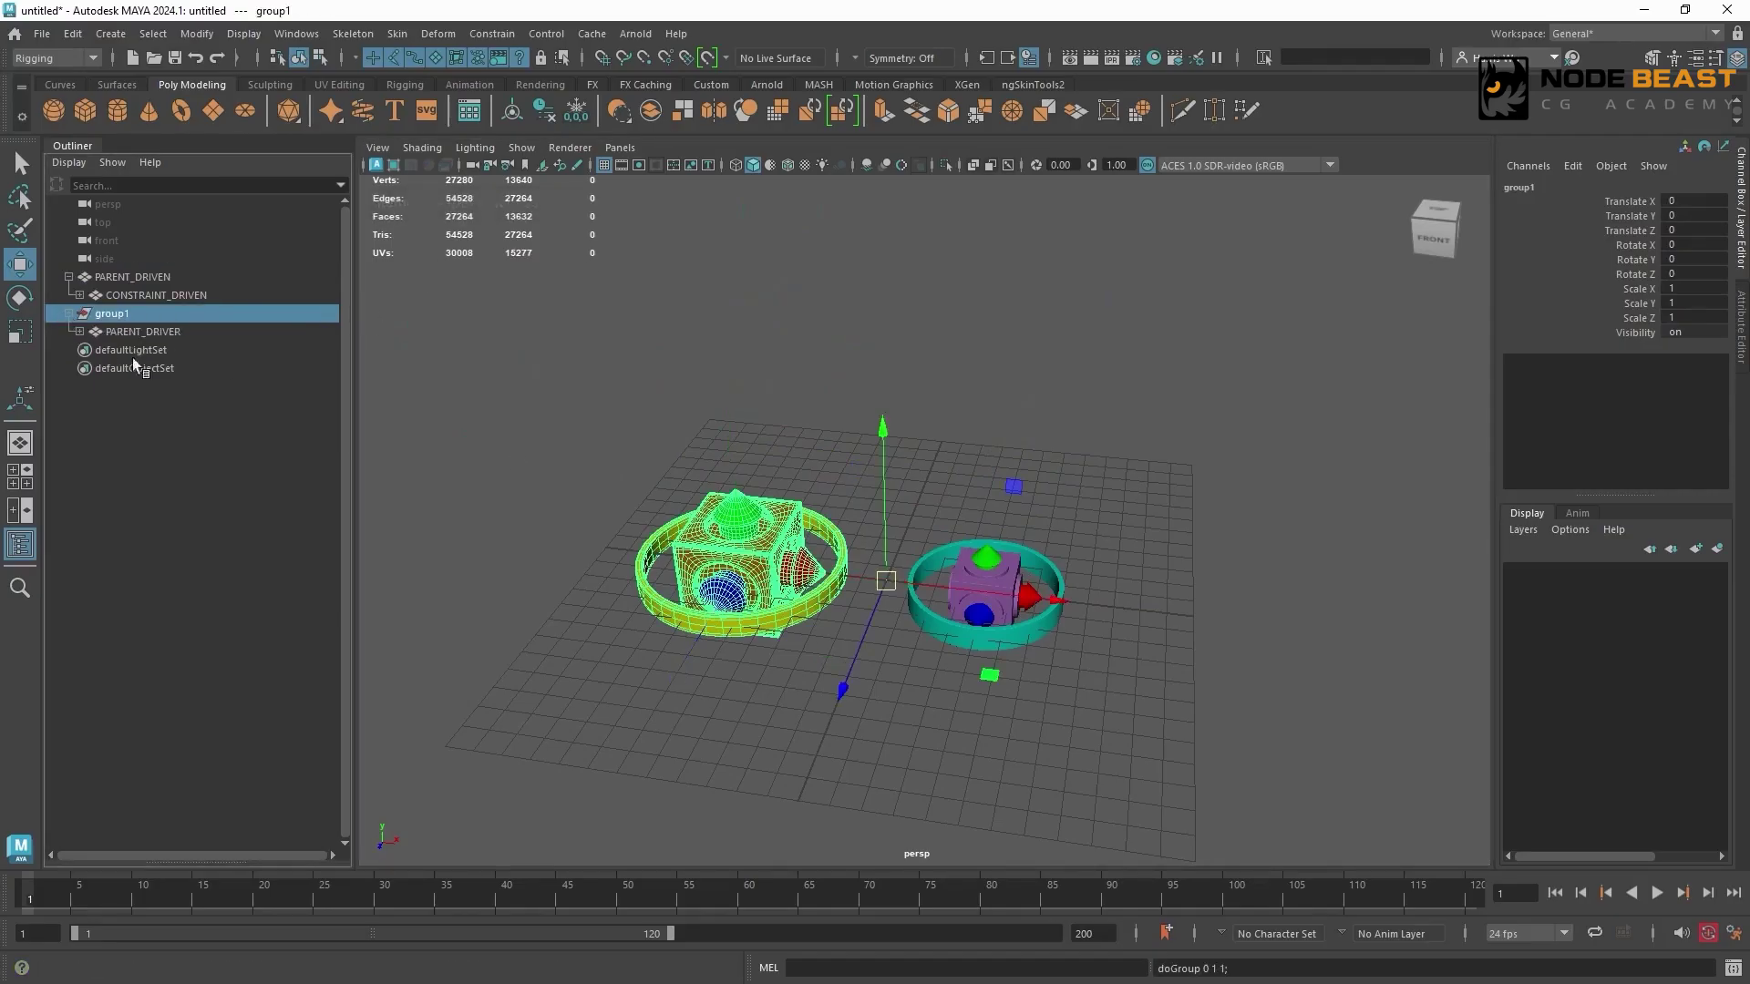
left_click(79, 331)
Try moving group1 to about -3.2, 7.9, -4.4, undo the move, and check the channels of CONSTRAINT_DRIVER.
left_click_drag(886, 580, 800, 328)
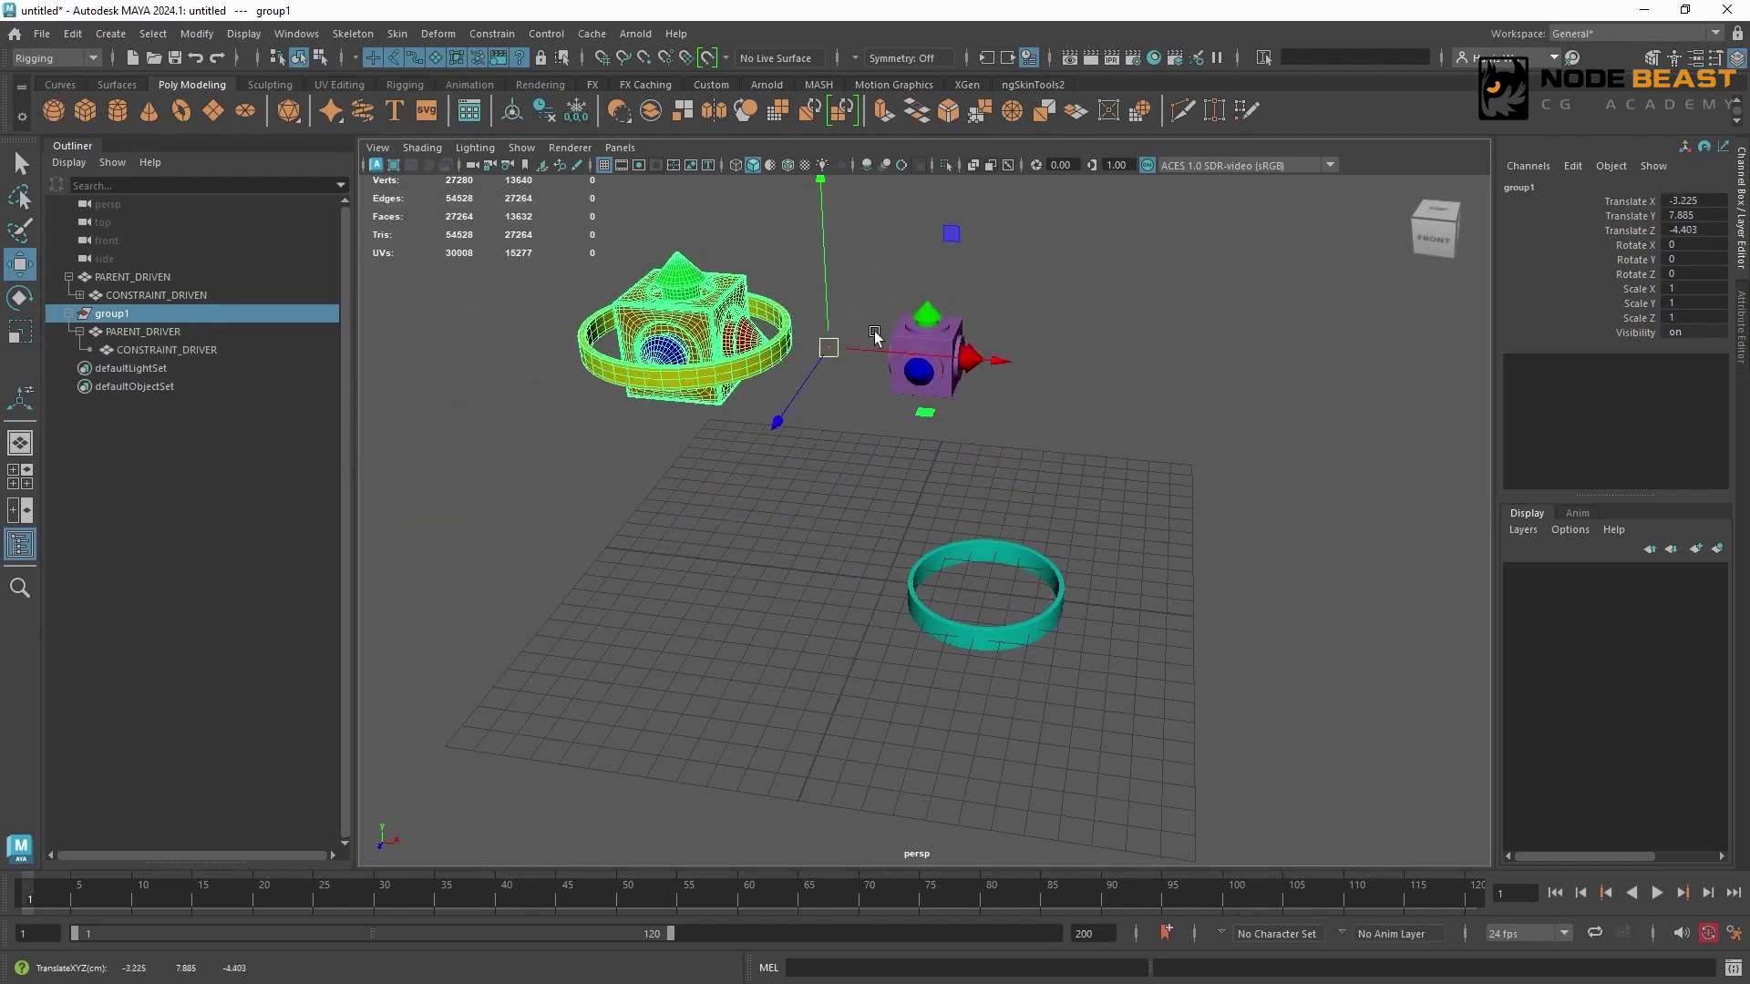
key("ctrl+z")
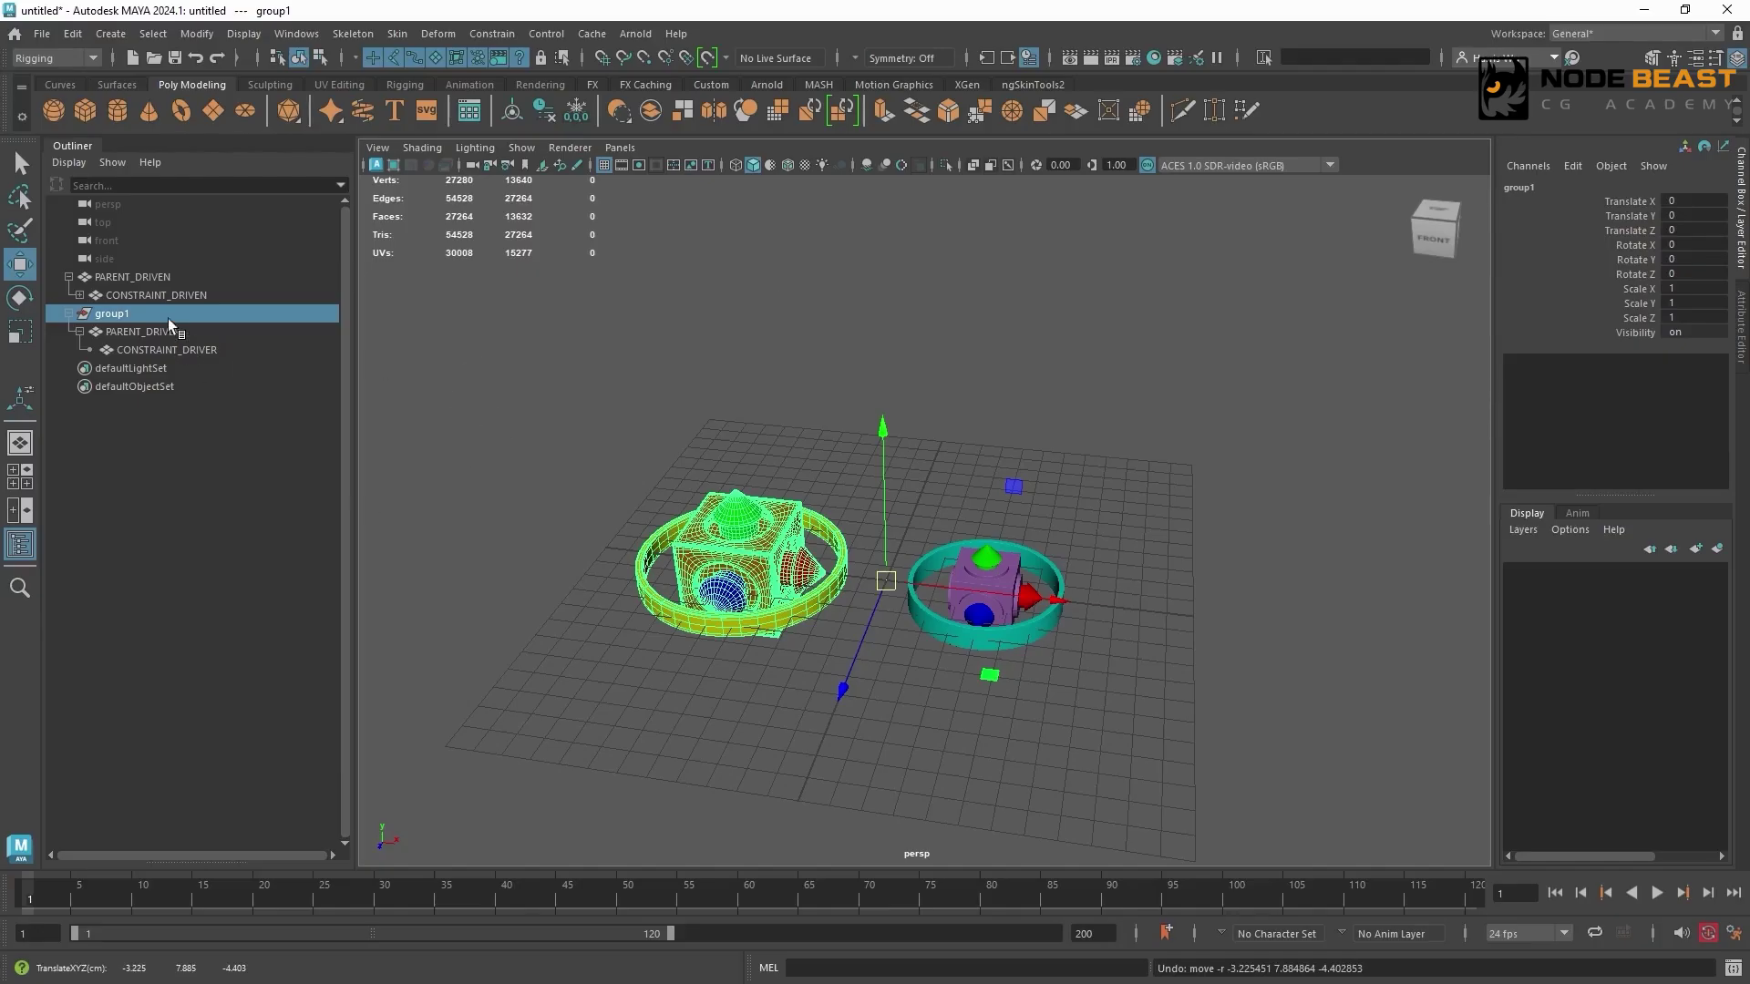
left_click(691, 485)
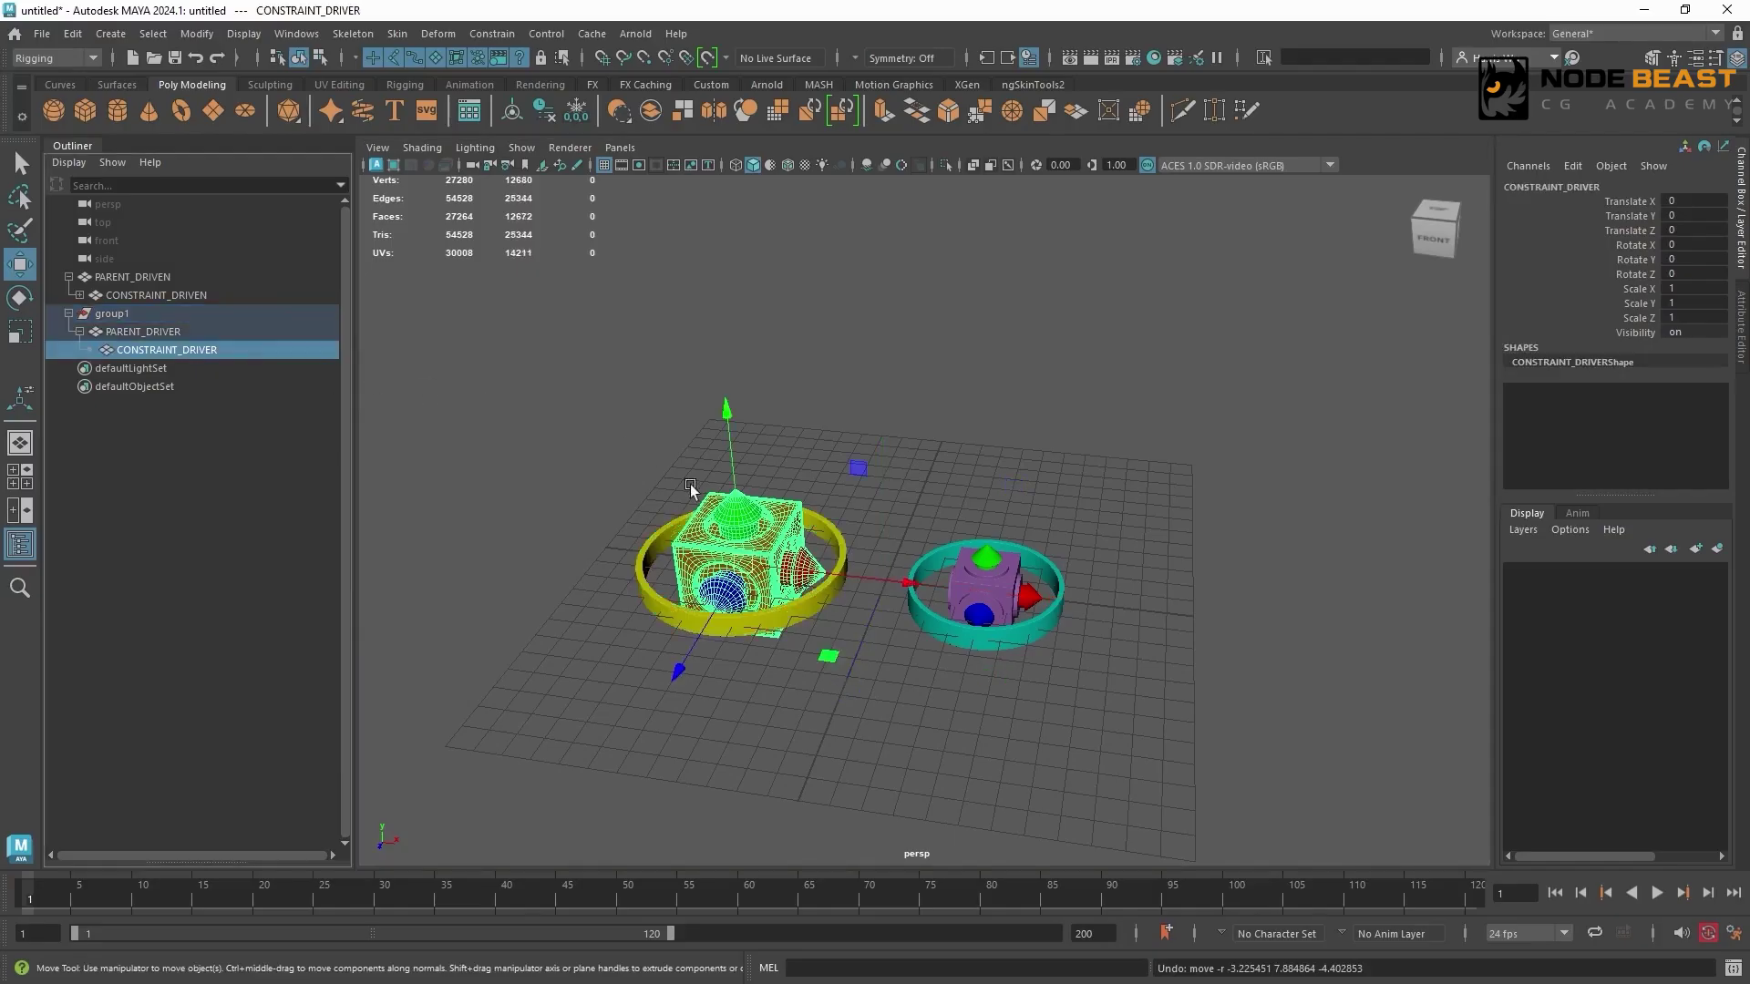
Try moving group1 well off the grid, and compare the channels of CONSTRAINT_DRIVER and CONSTRAINT_DRIVEN.
left_click(146, 315)
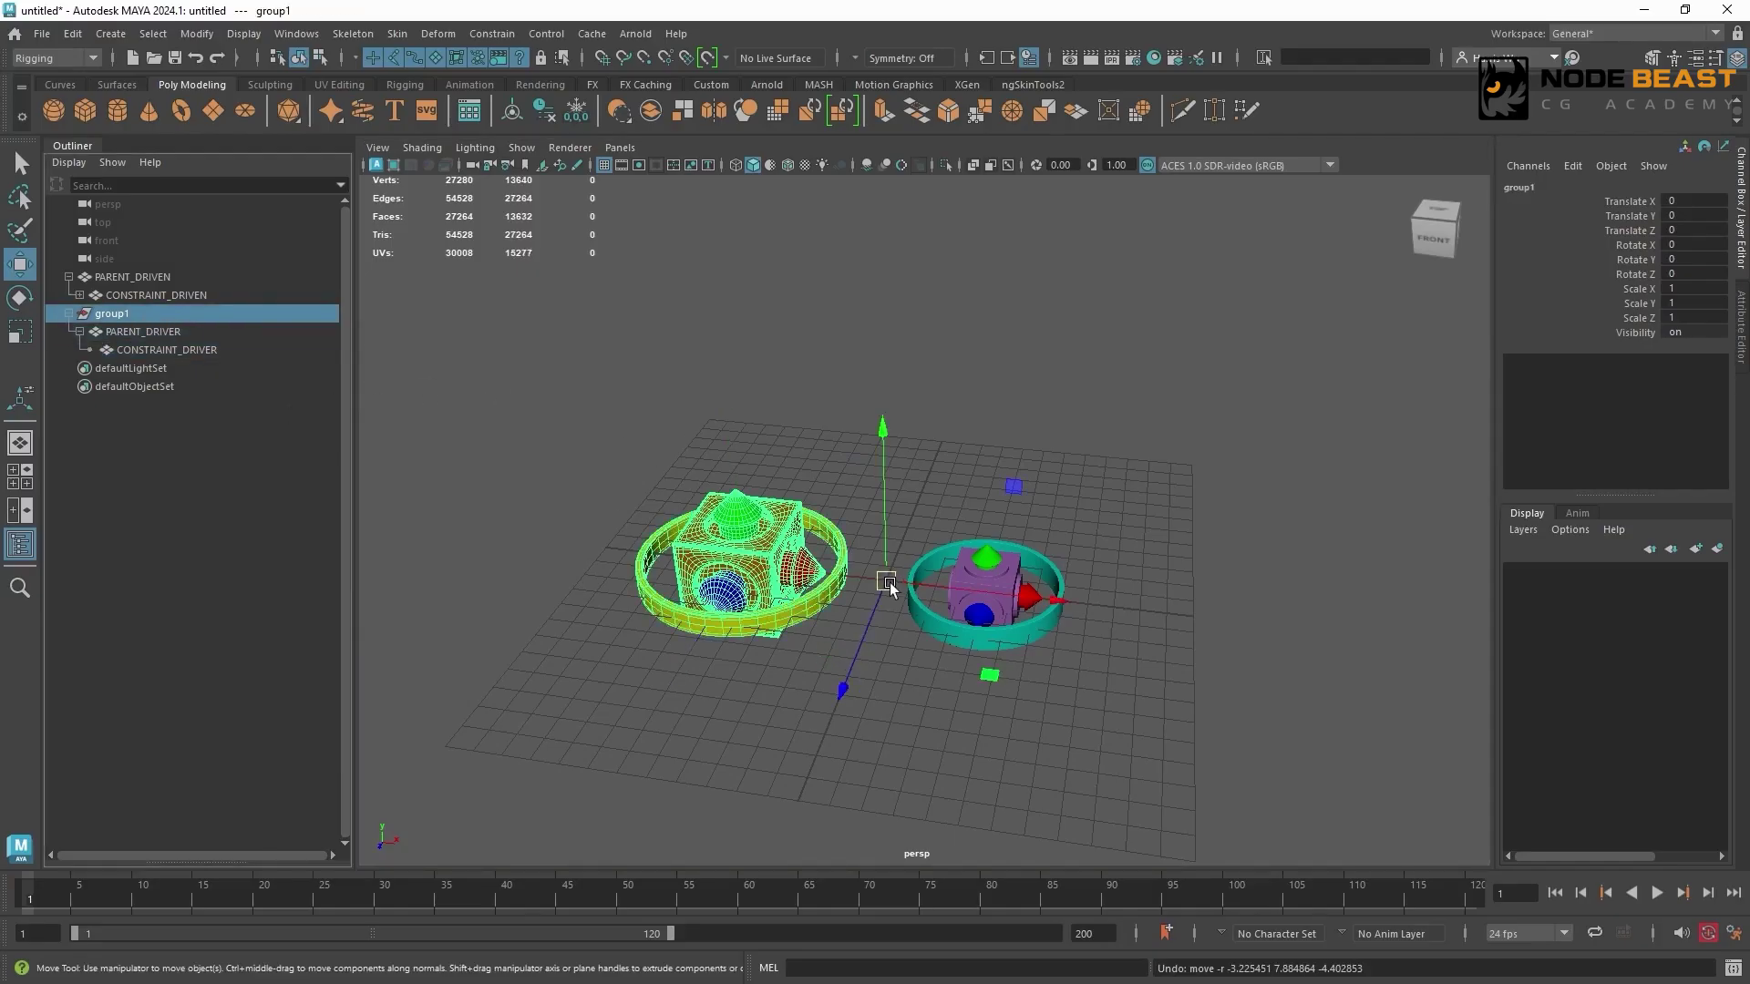
left_click_drag(889, 582, 636, 375)
left_click(167, 349)
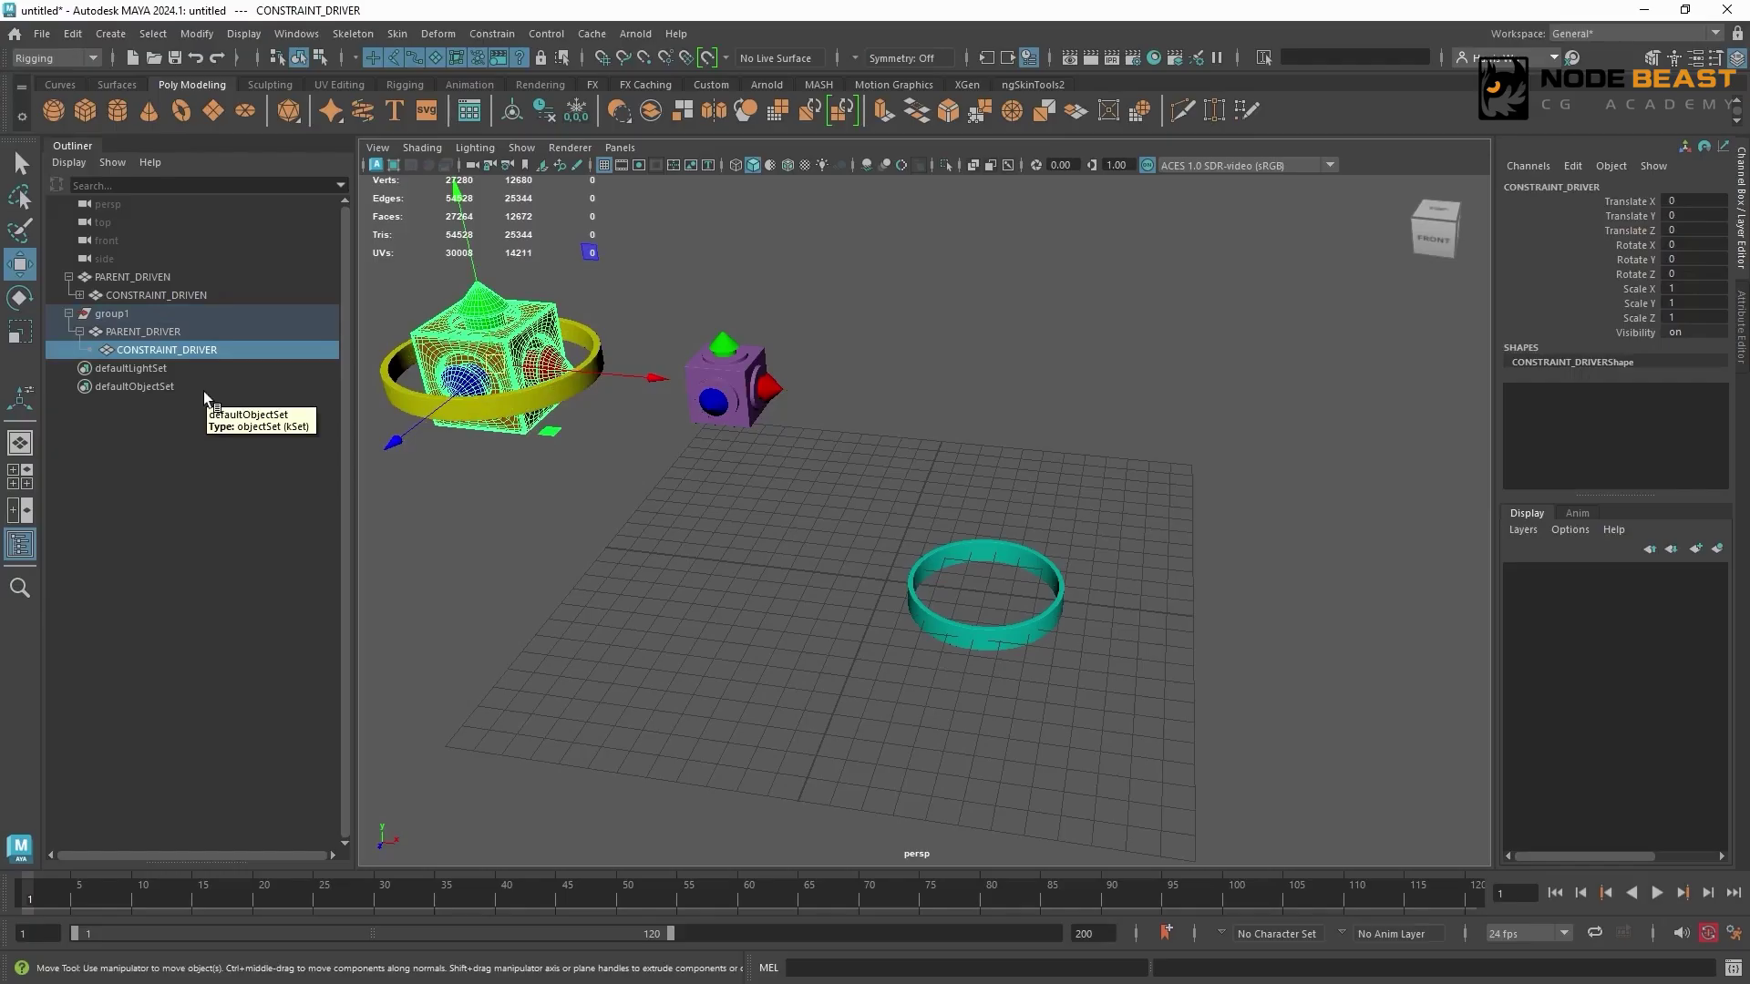
left_click(200, 296)
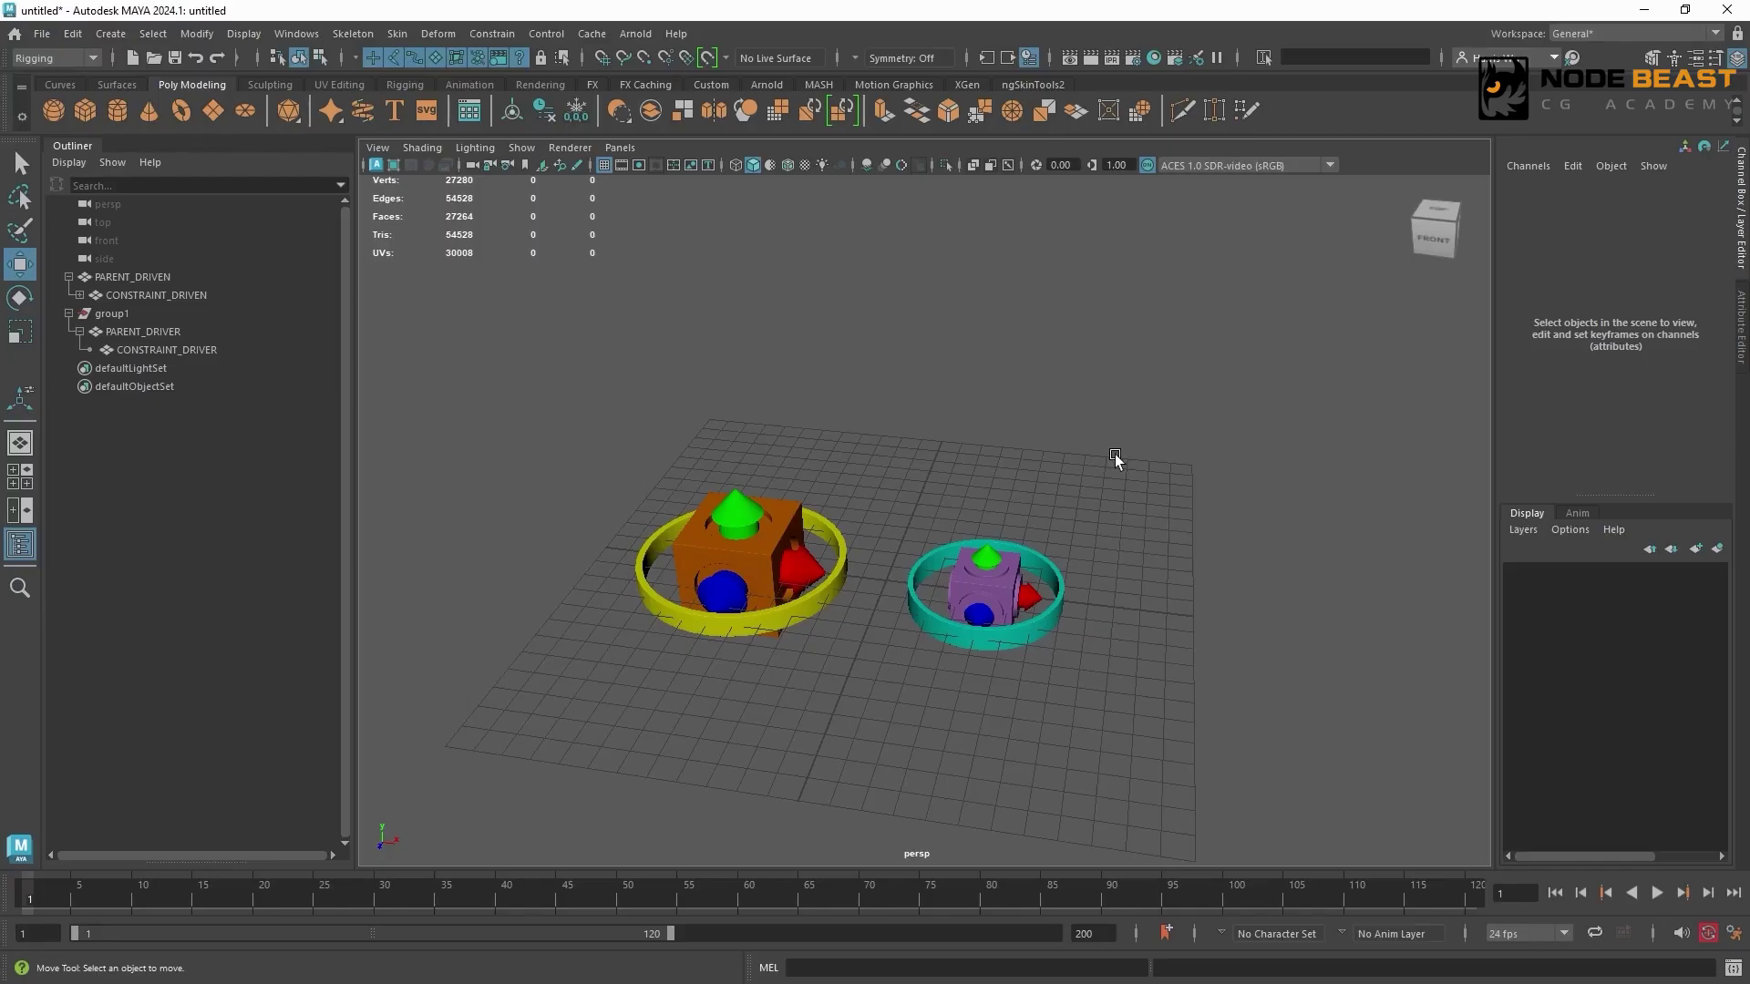
Highlight the transform channels of CONSTRAINT_DRIVEN, and narrow the highlight to its constrained translate and rotate channels.
left_click(1019, 584)
left_click_drag(1631, 201, 1622, 316)
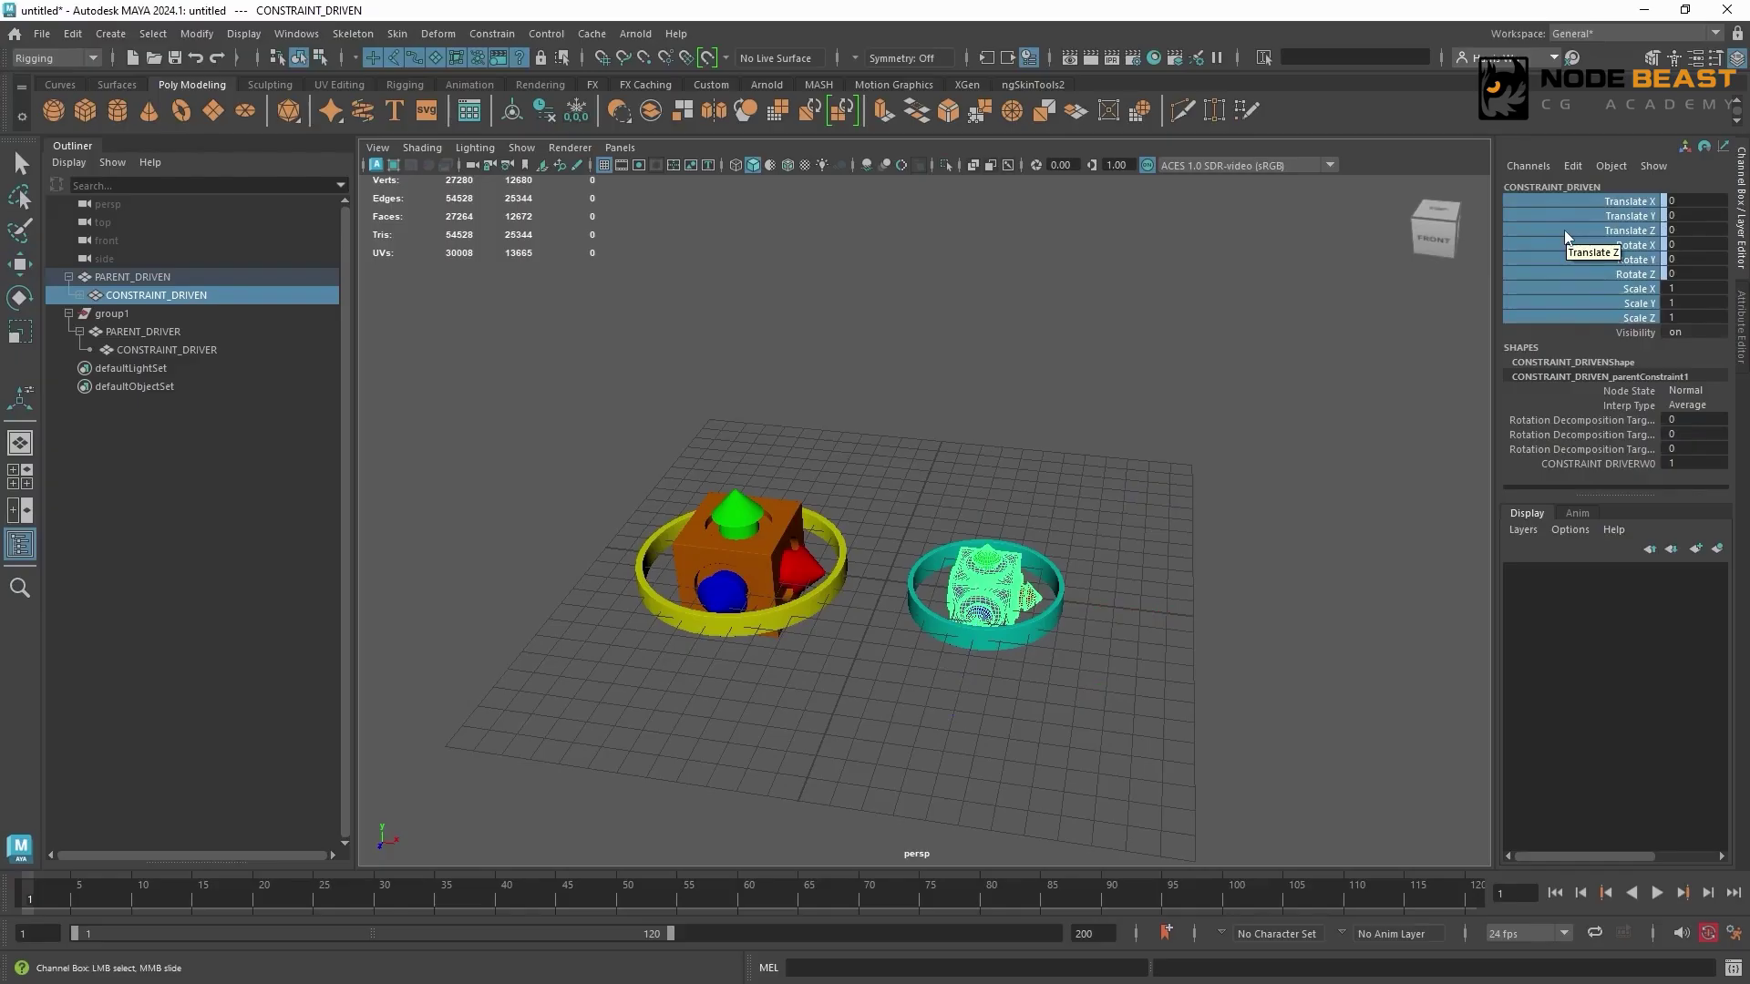
left_click_drag(1593, 202, 1627, 273)
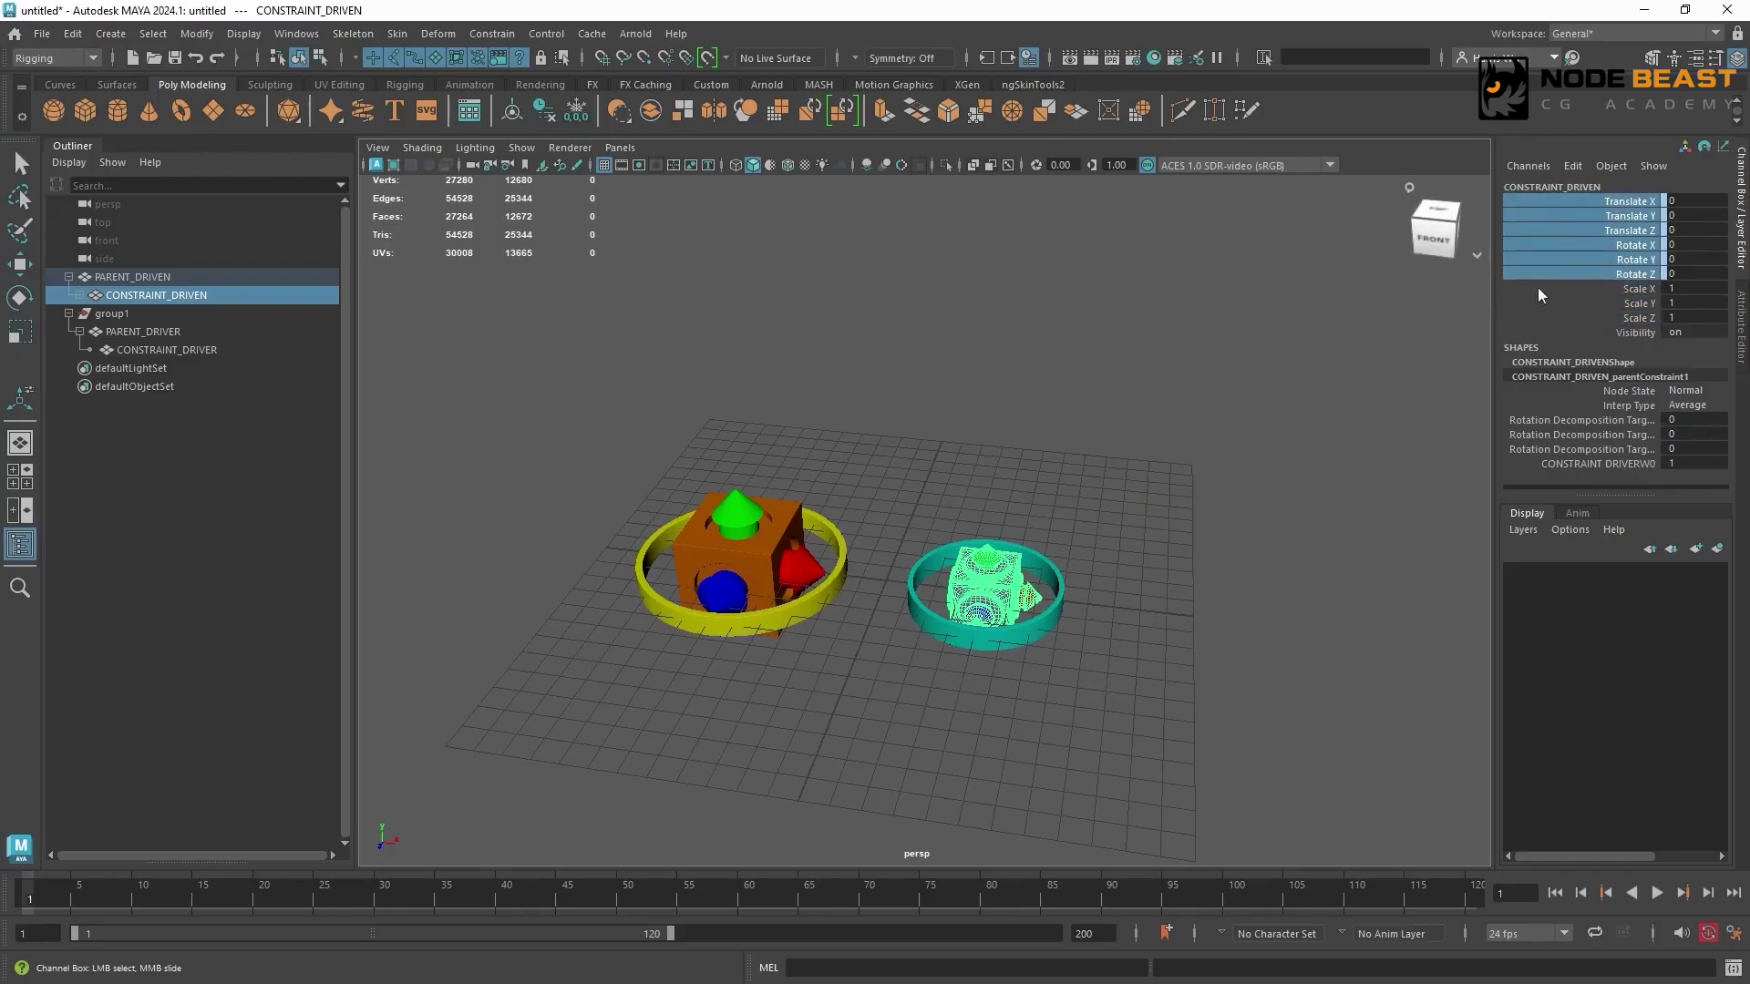
Raise the PARENT_DRIVEN ring to about 8.3 in Y, and examine the translate and rotate channels of CONSTRAINT_DRIVEN.
left_click(1058, 579)
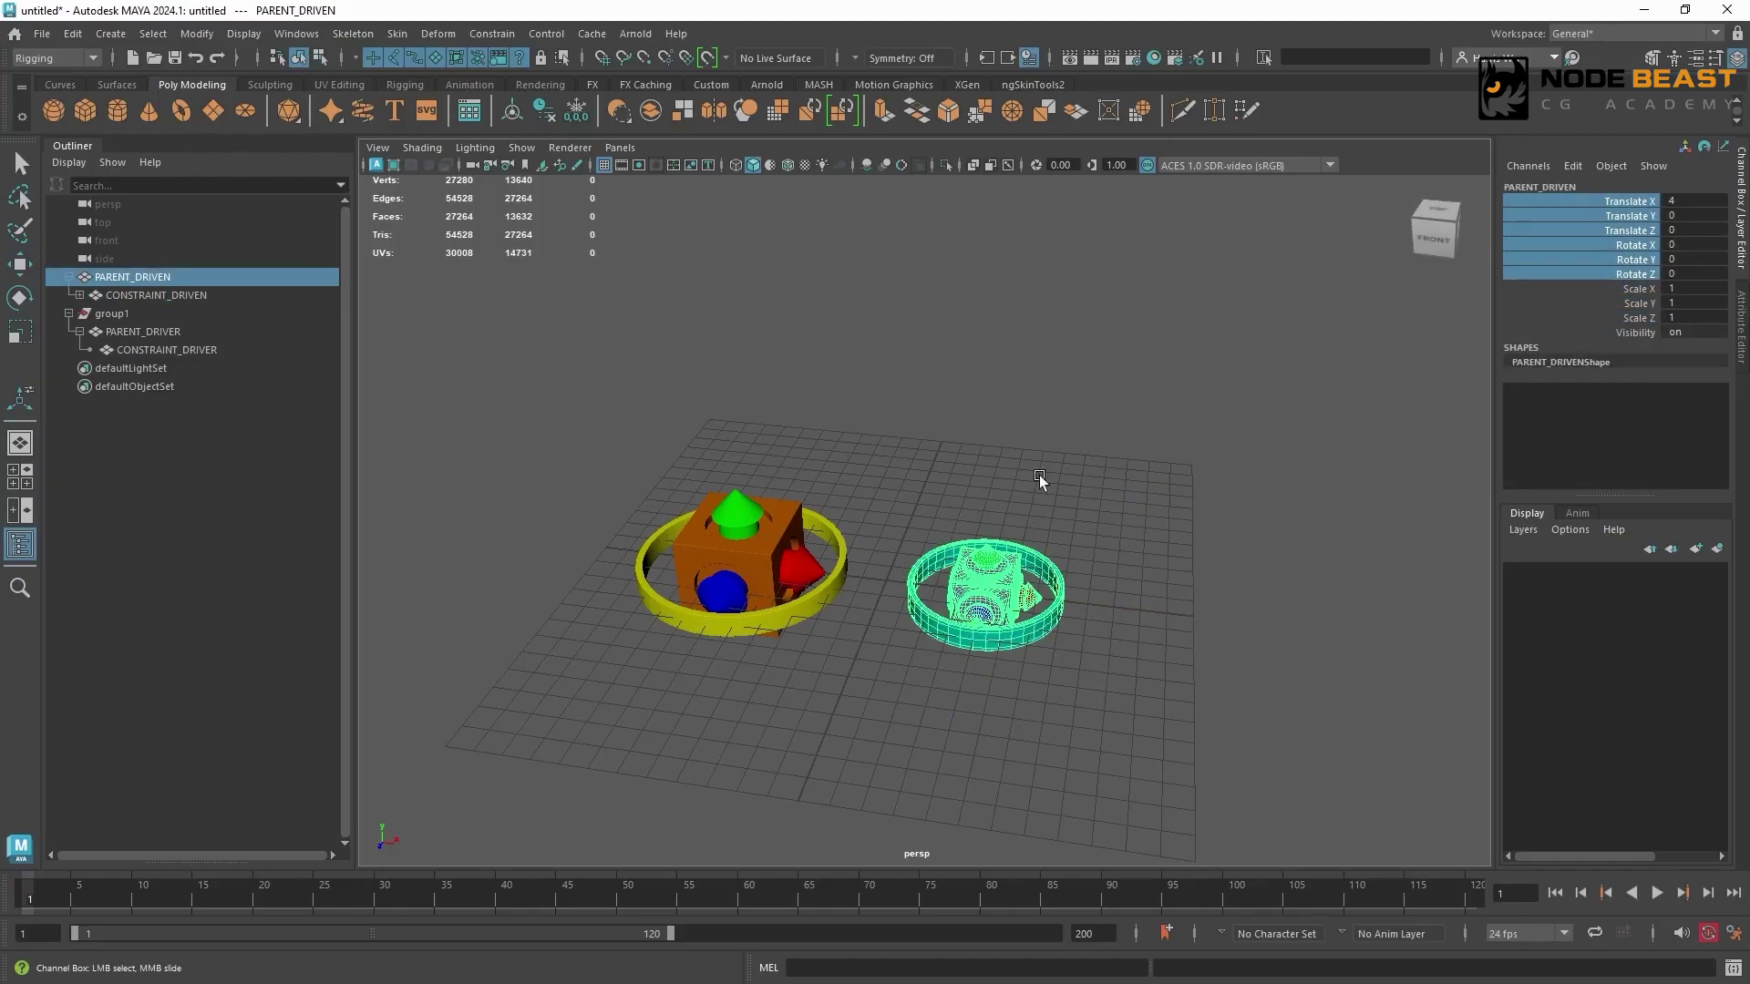
key("w")
left_click(1075, 524)
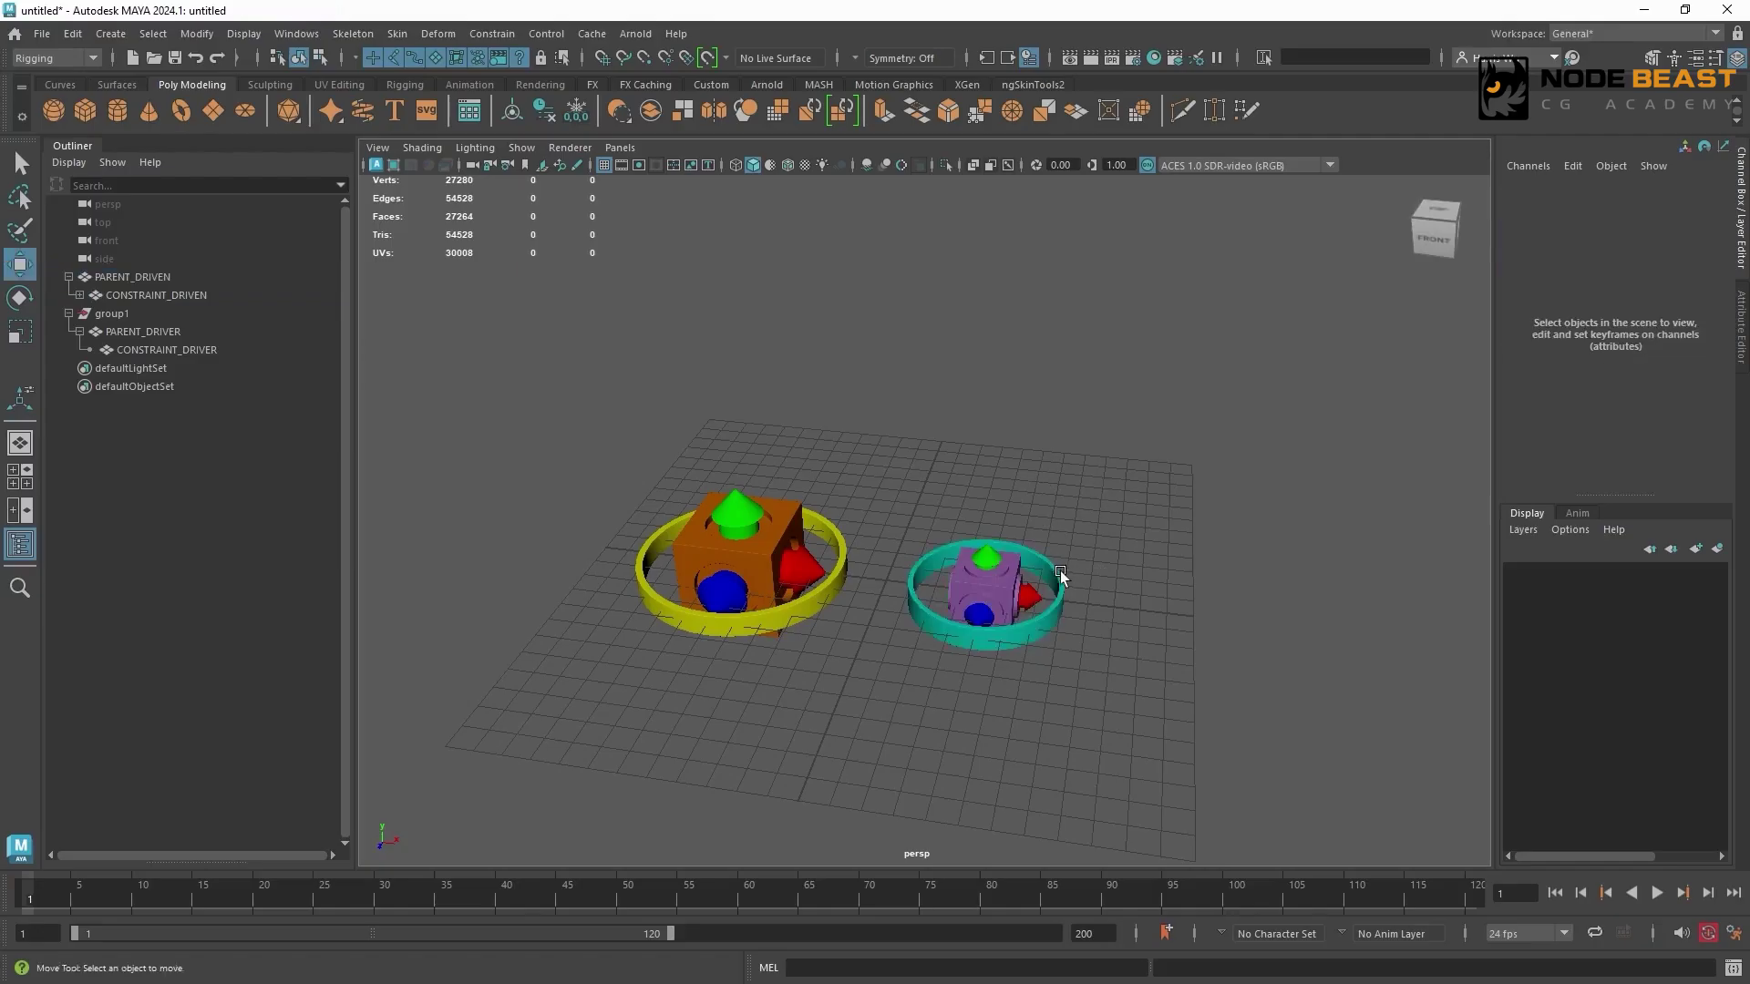
left_click(1059, 571)
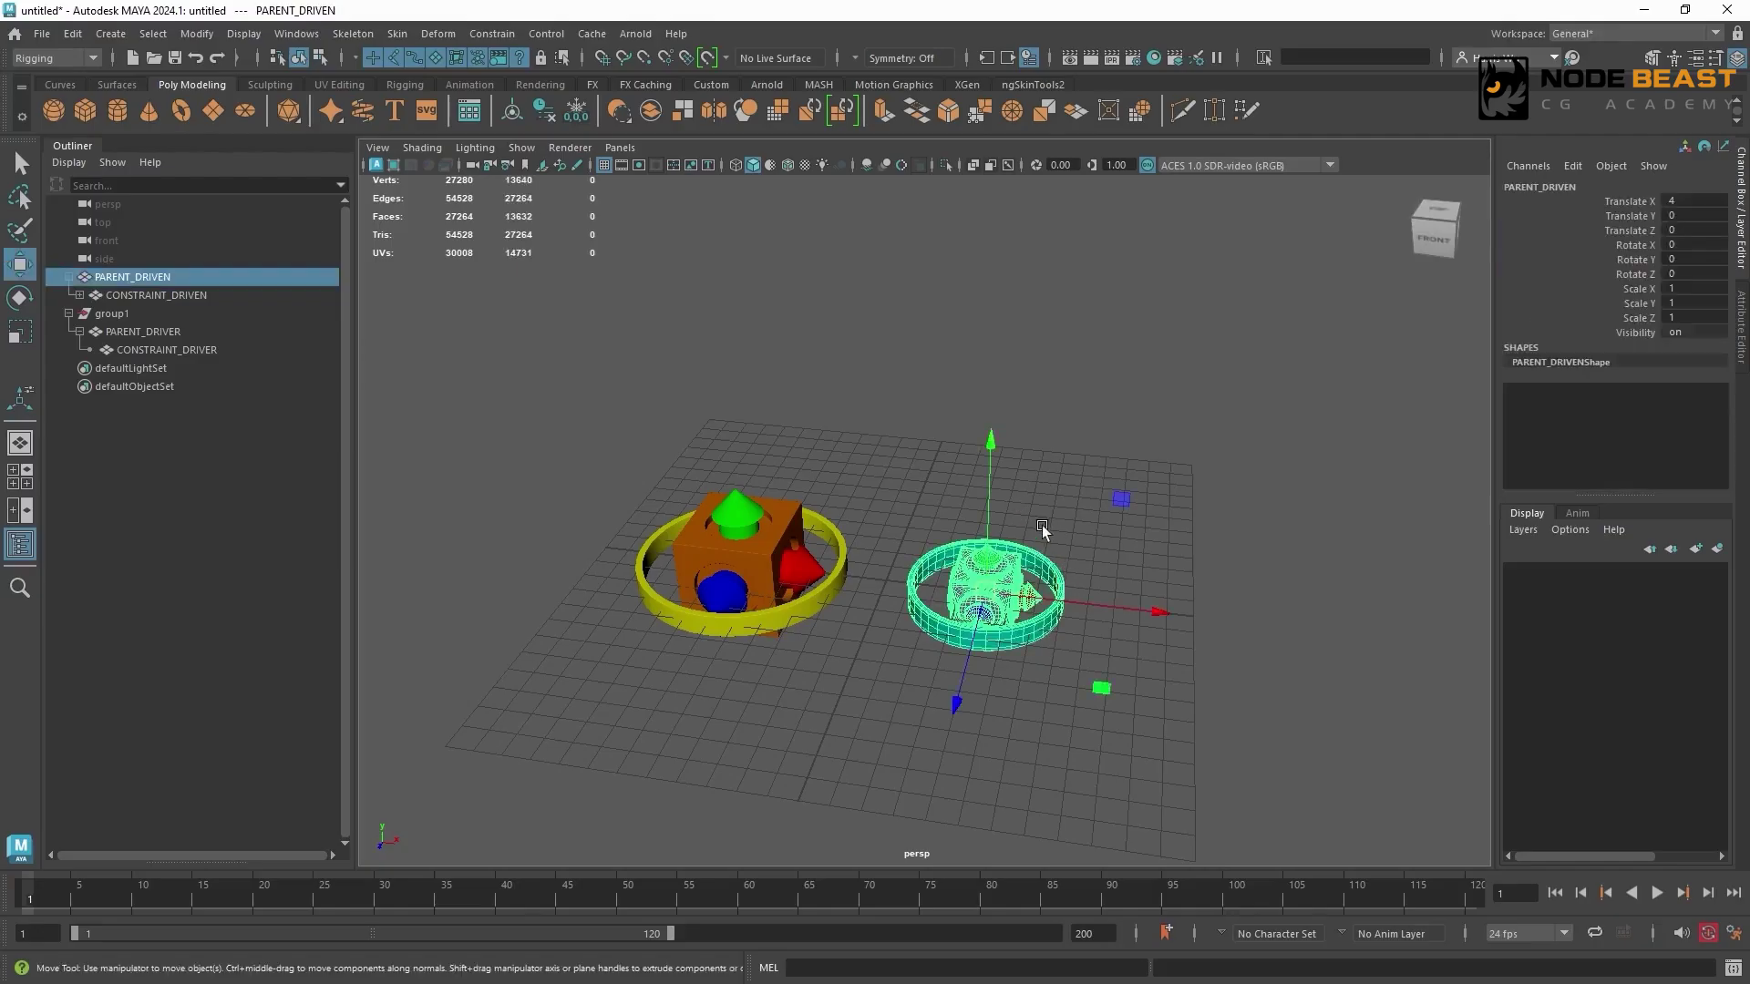
left_click_drag(989, 492, 979, 279)
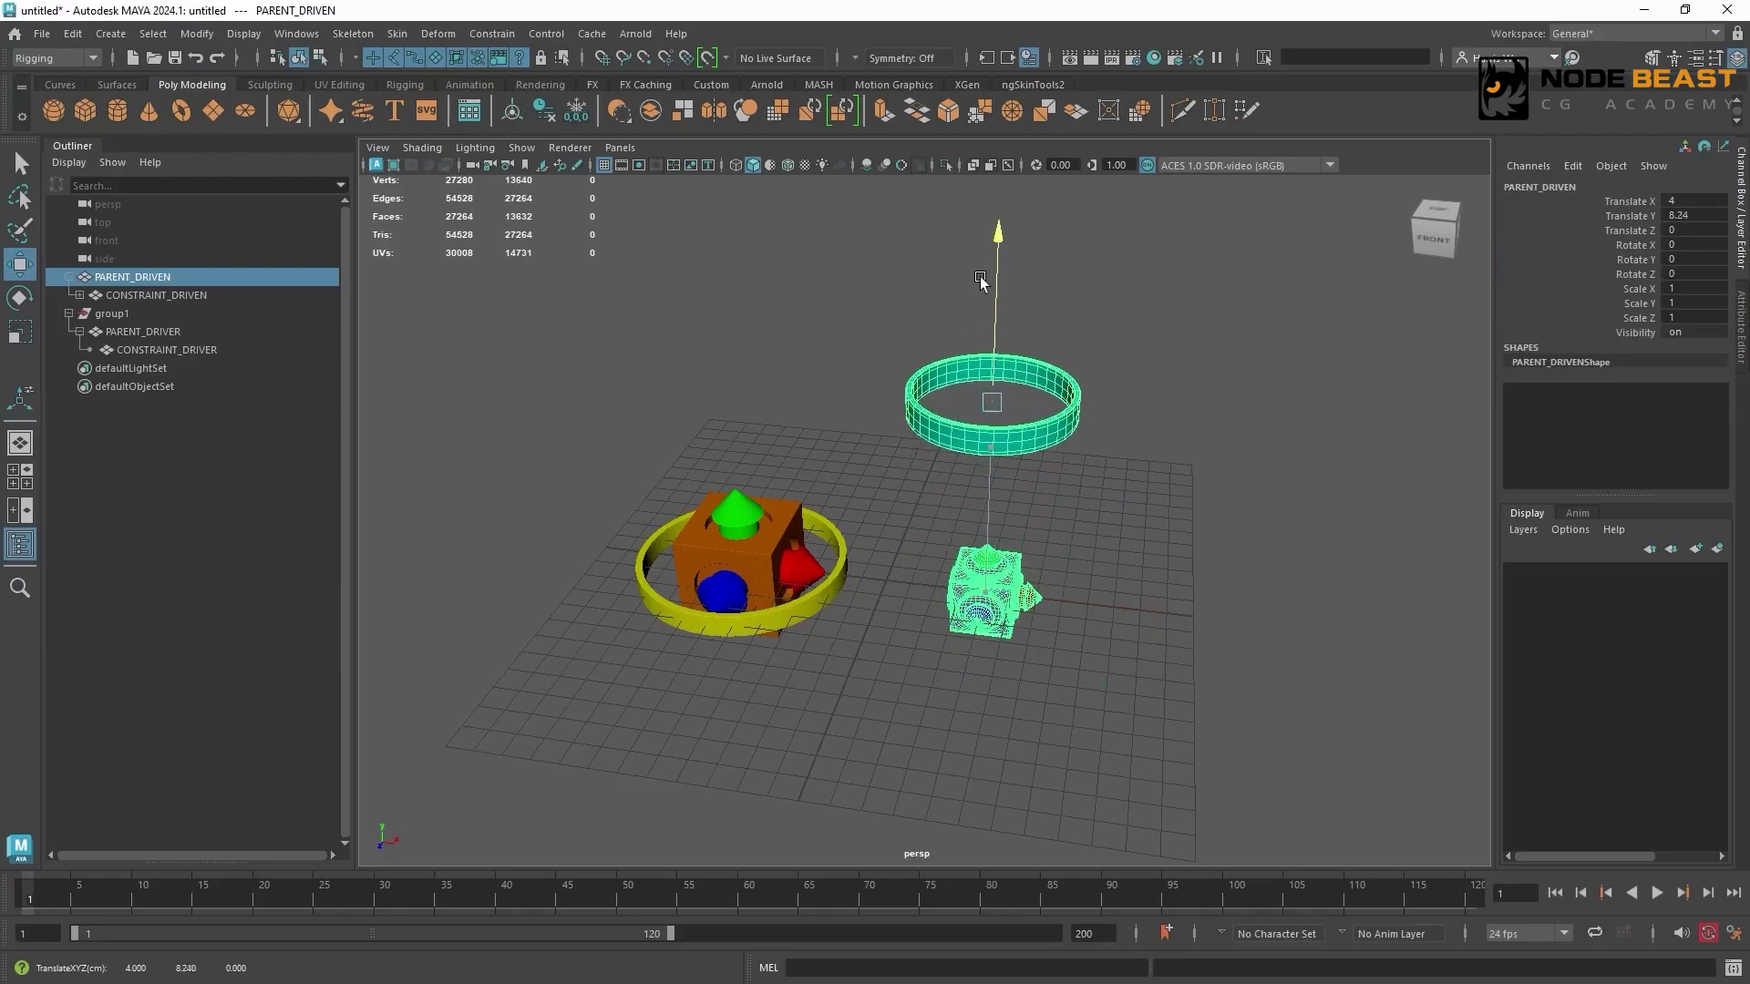
left_click(1019, 567)
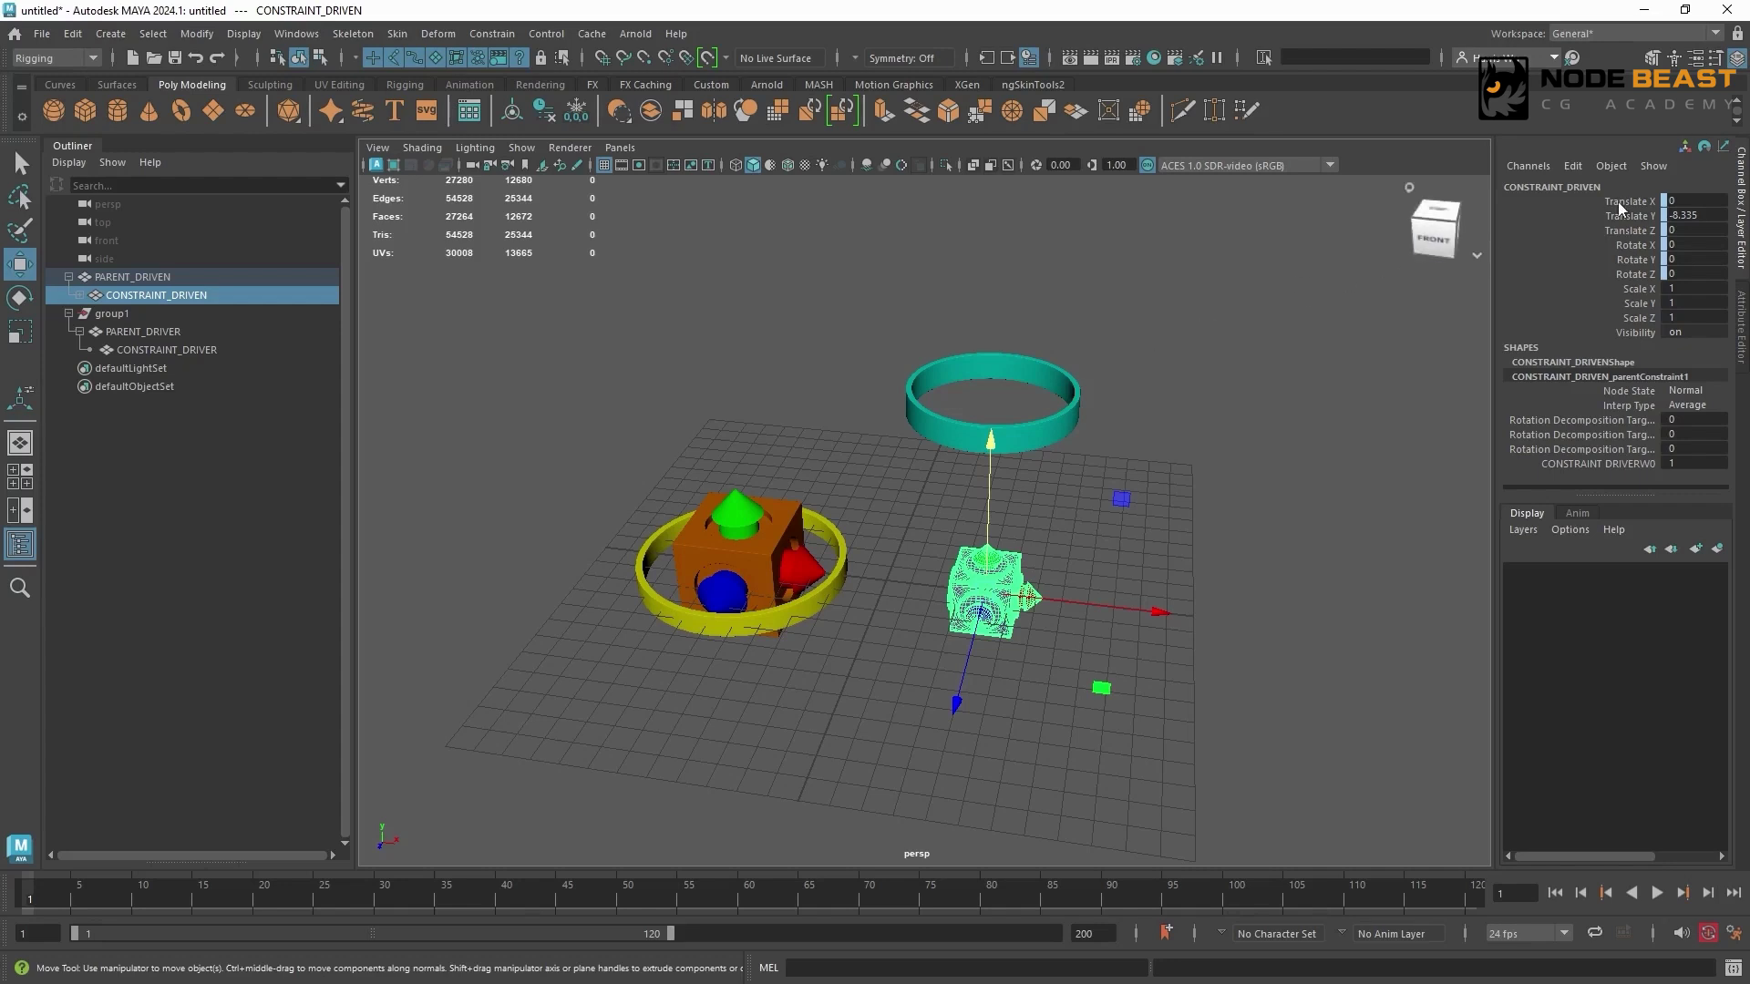
left_click_drag(1621, 201, 1620, 277)
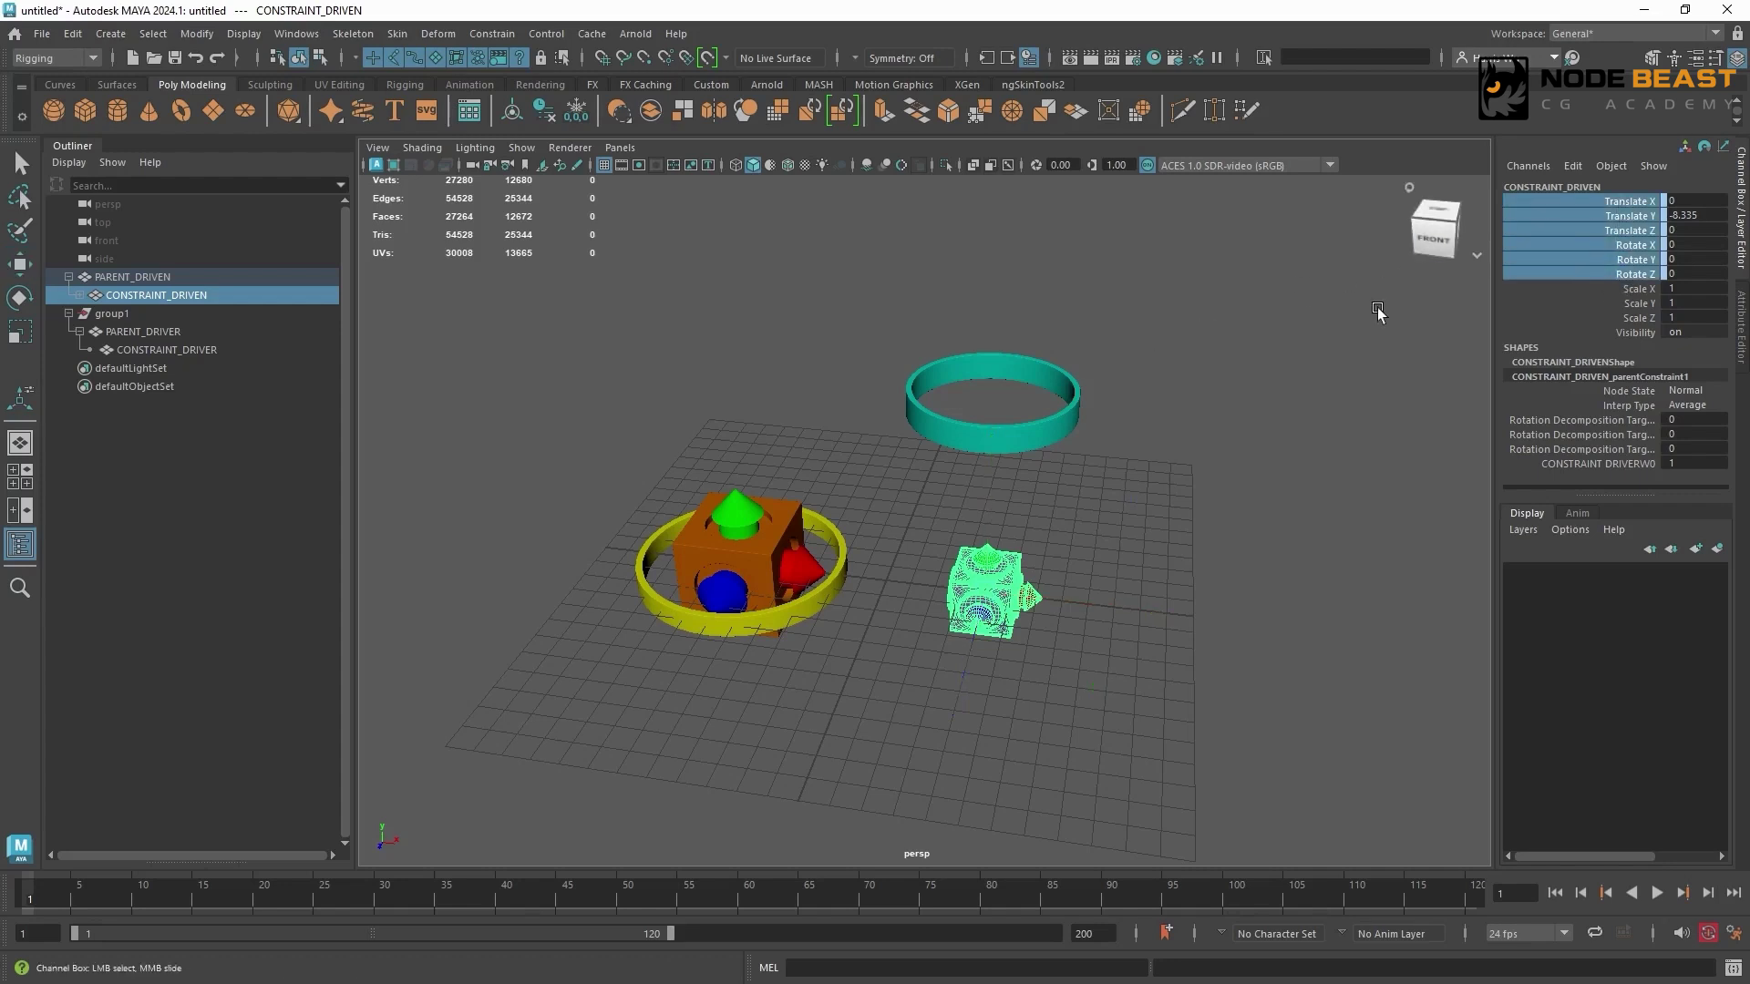
Set the Translate Y of the PARENT_DRIVEN ring to 5, and check the Translate Y channel of CONSTRAINT_DRIVEN.
left_click(1048, 415)
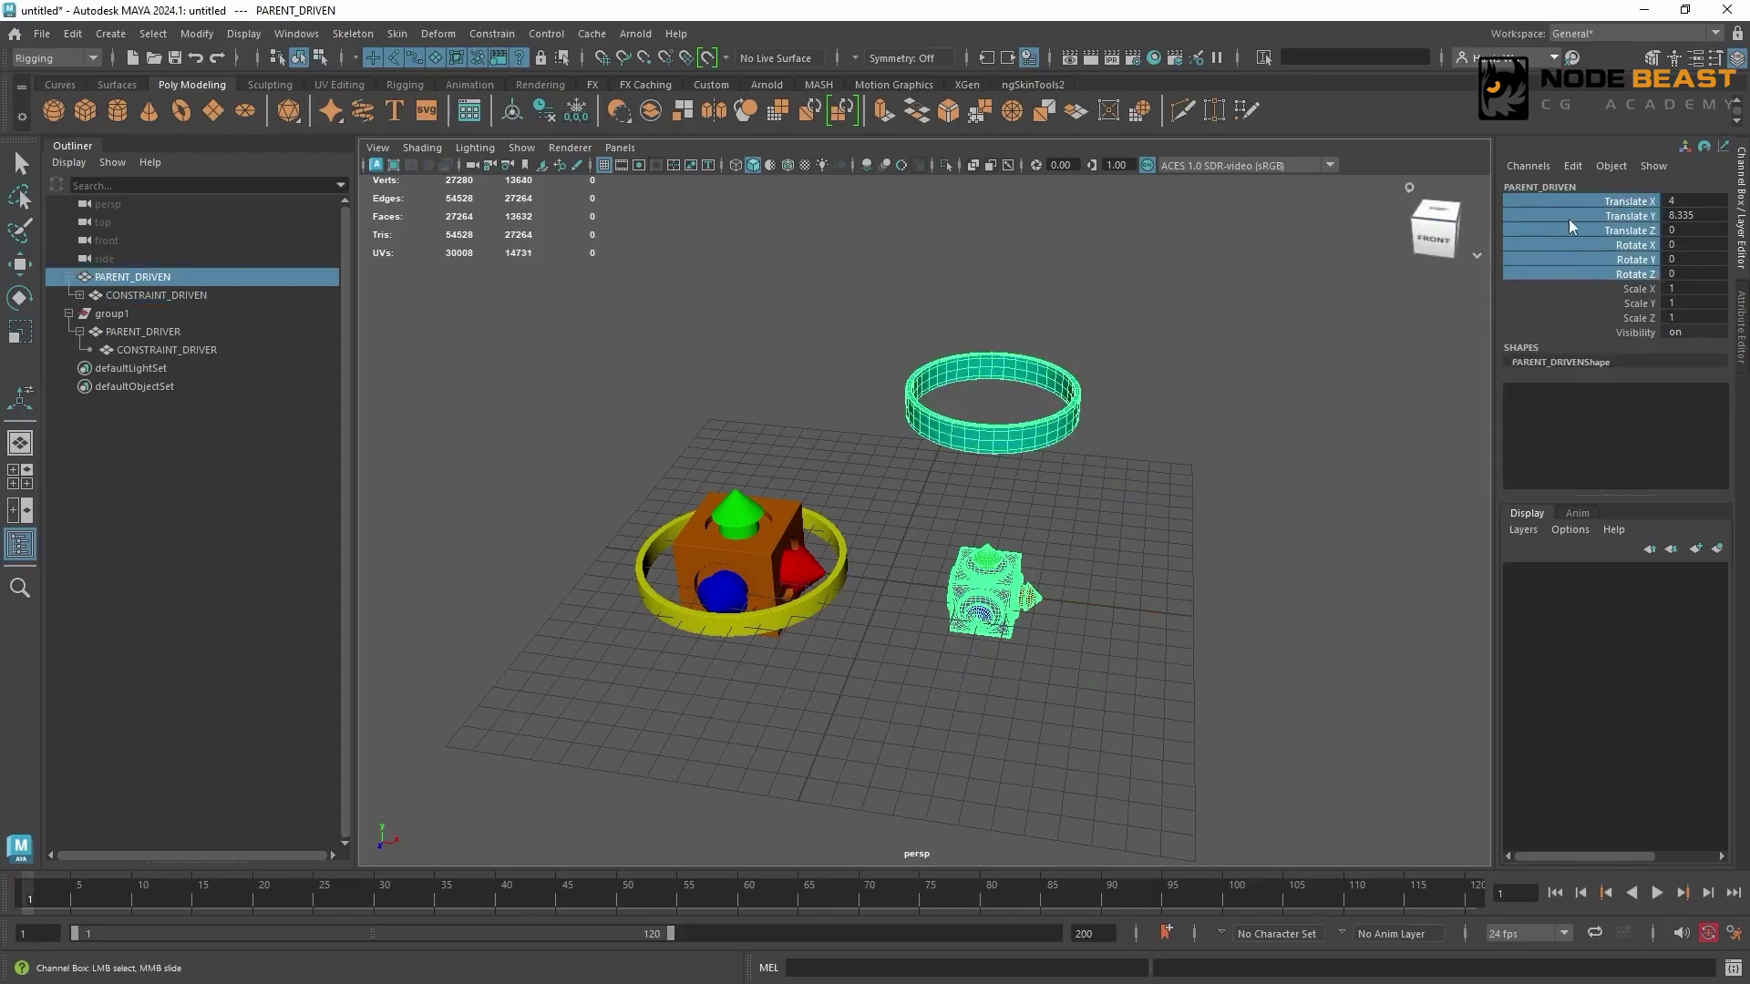
left_click_drag(1703, 215, 1656, 229)
type("5")
key("Return")
left_click(1174, 504)
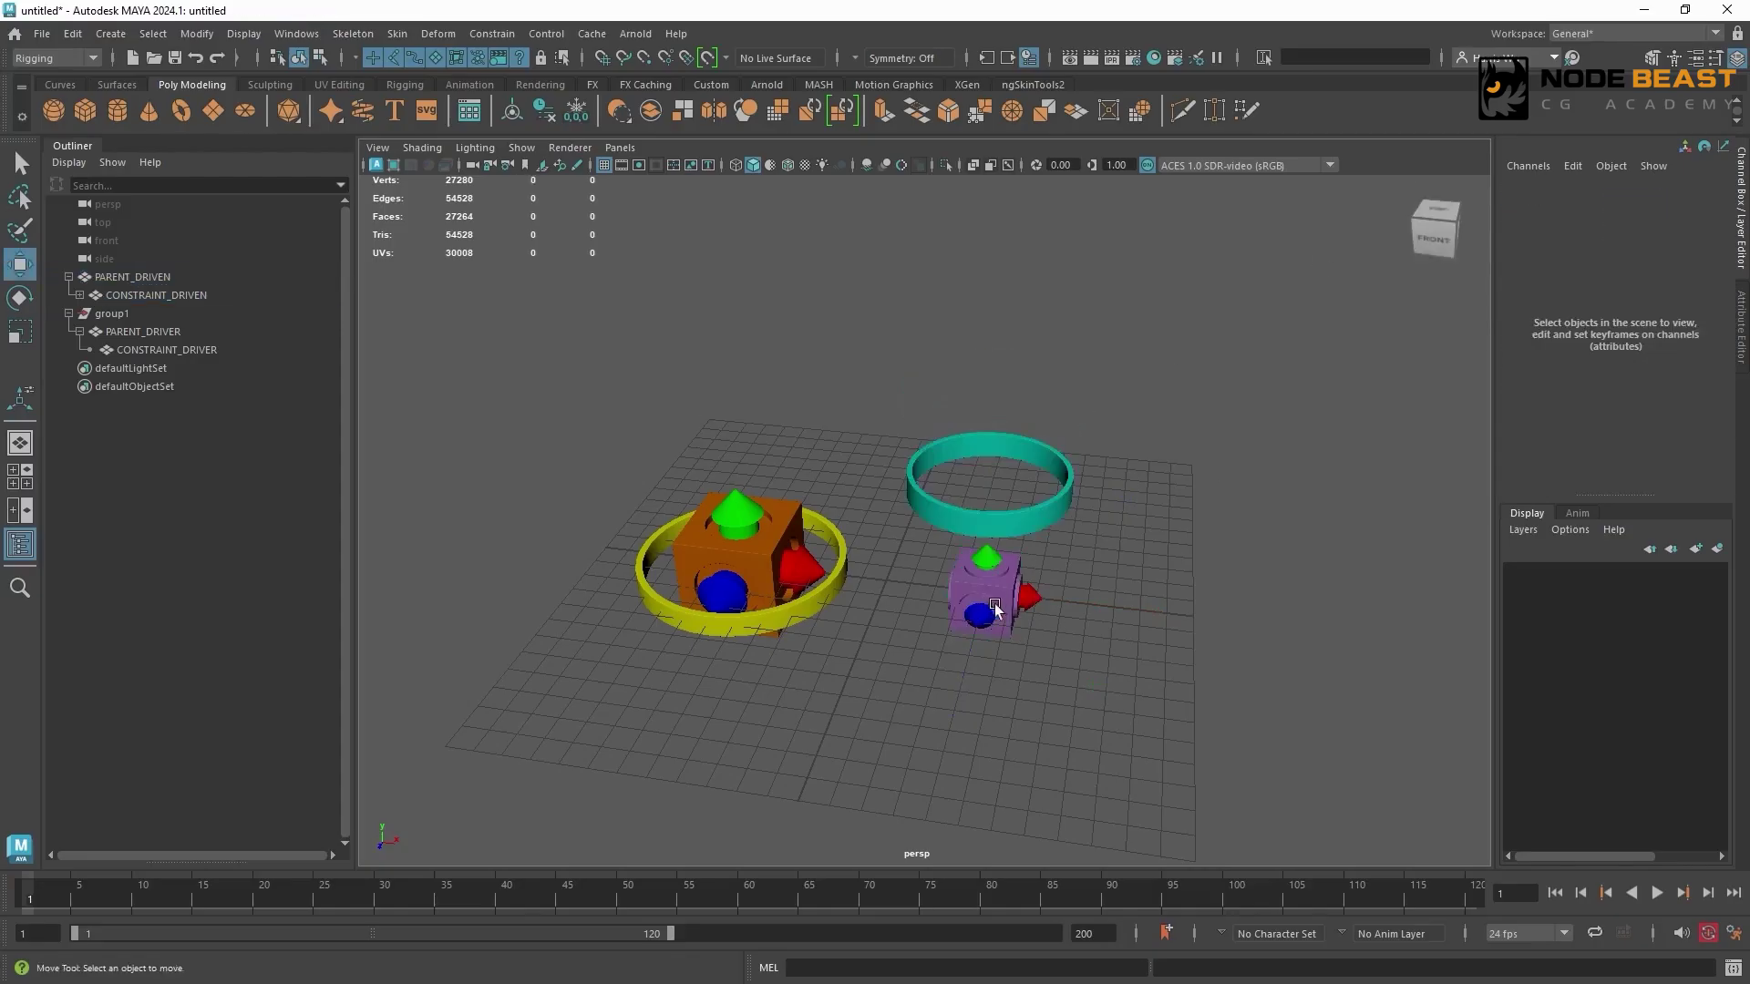
left_click(990, 601)
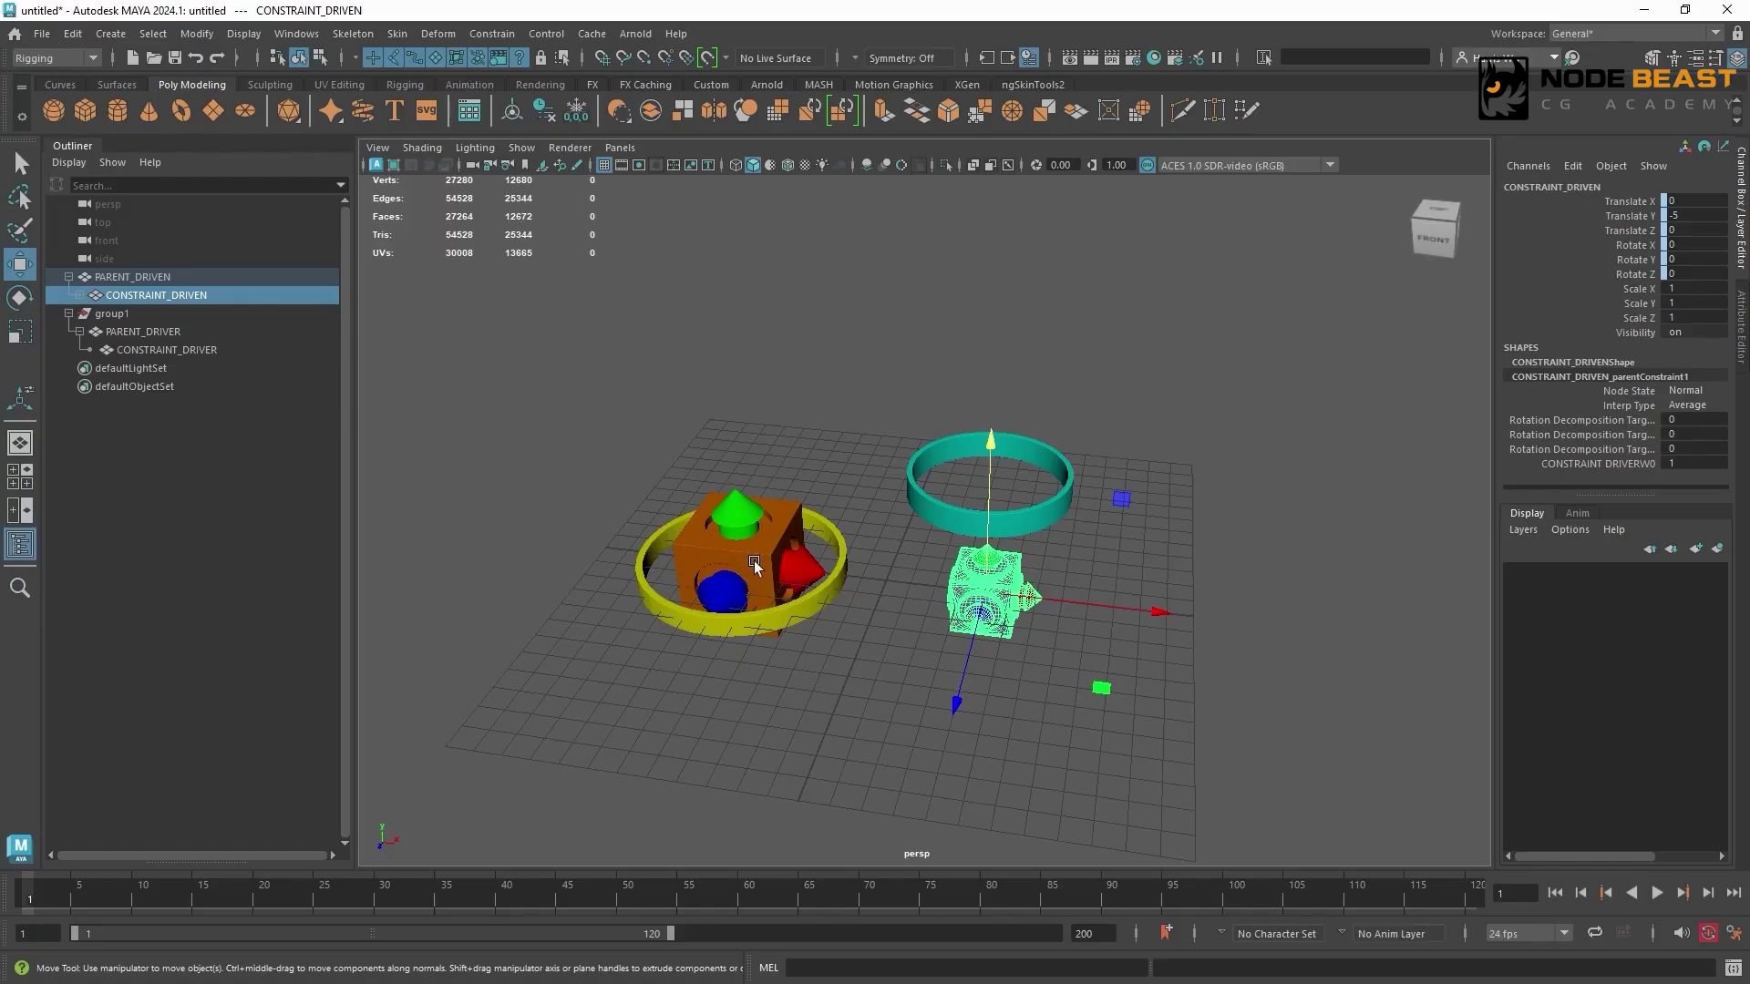
left_click(1631, 216)
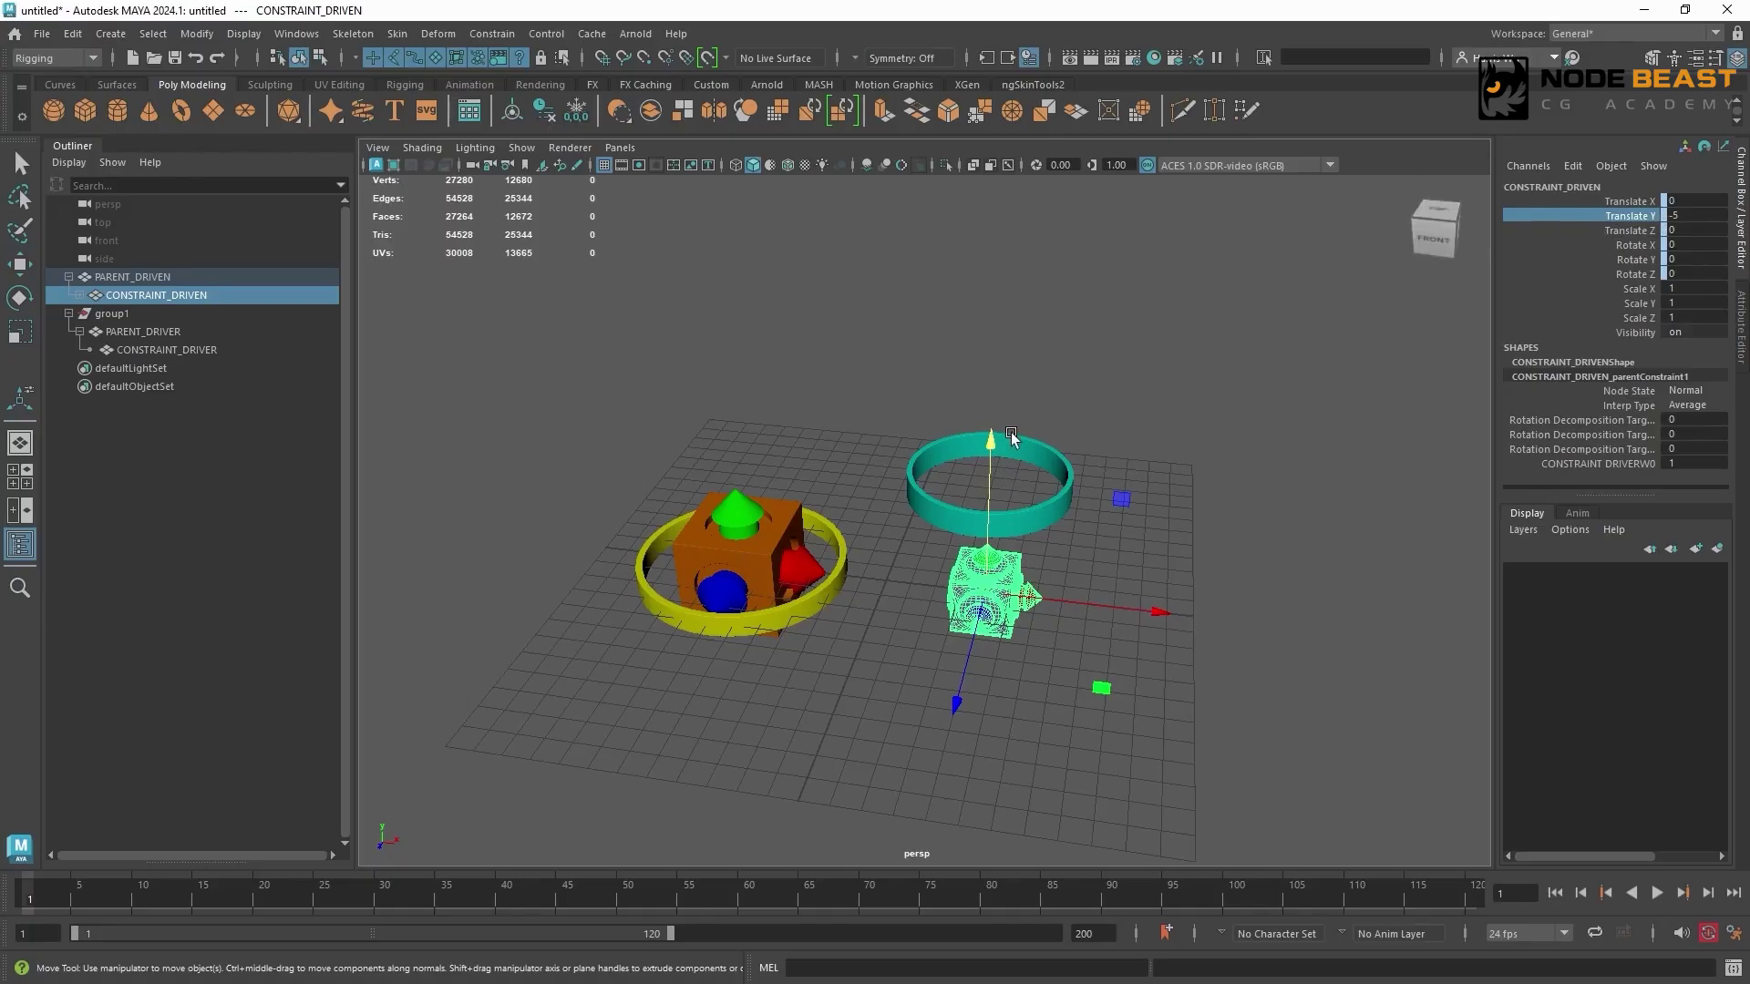
Raise the PARENT_DRIVEN ring to 10 in Translate Y, and check the Translate Y channel of CONSTRAINT_DRIVEN.
left_click(1039, 517)
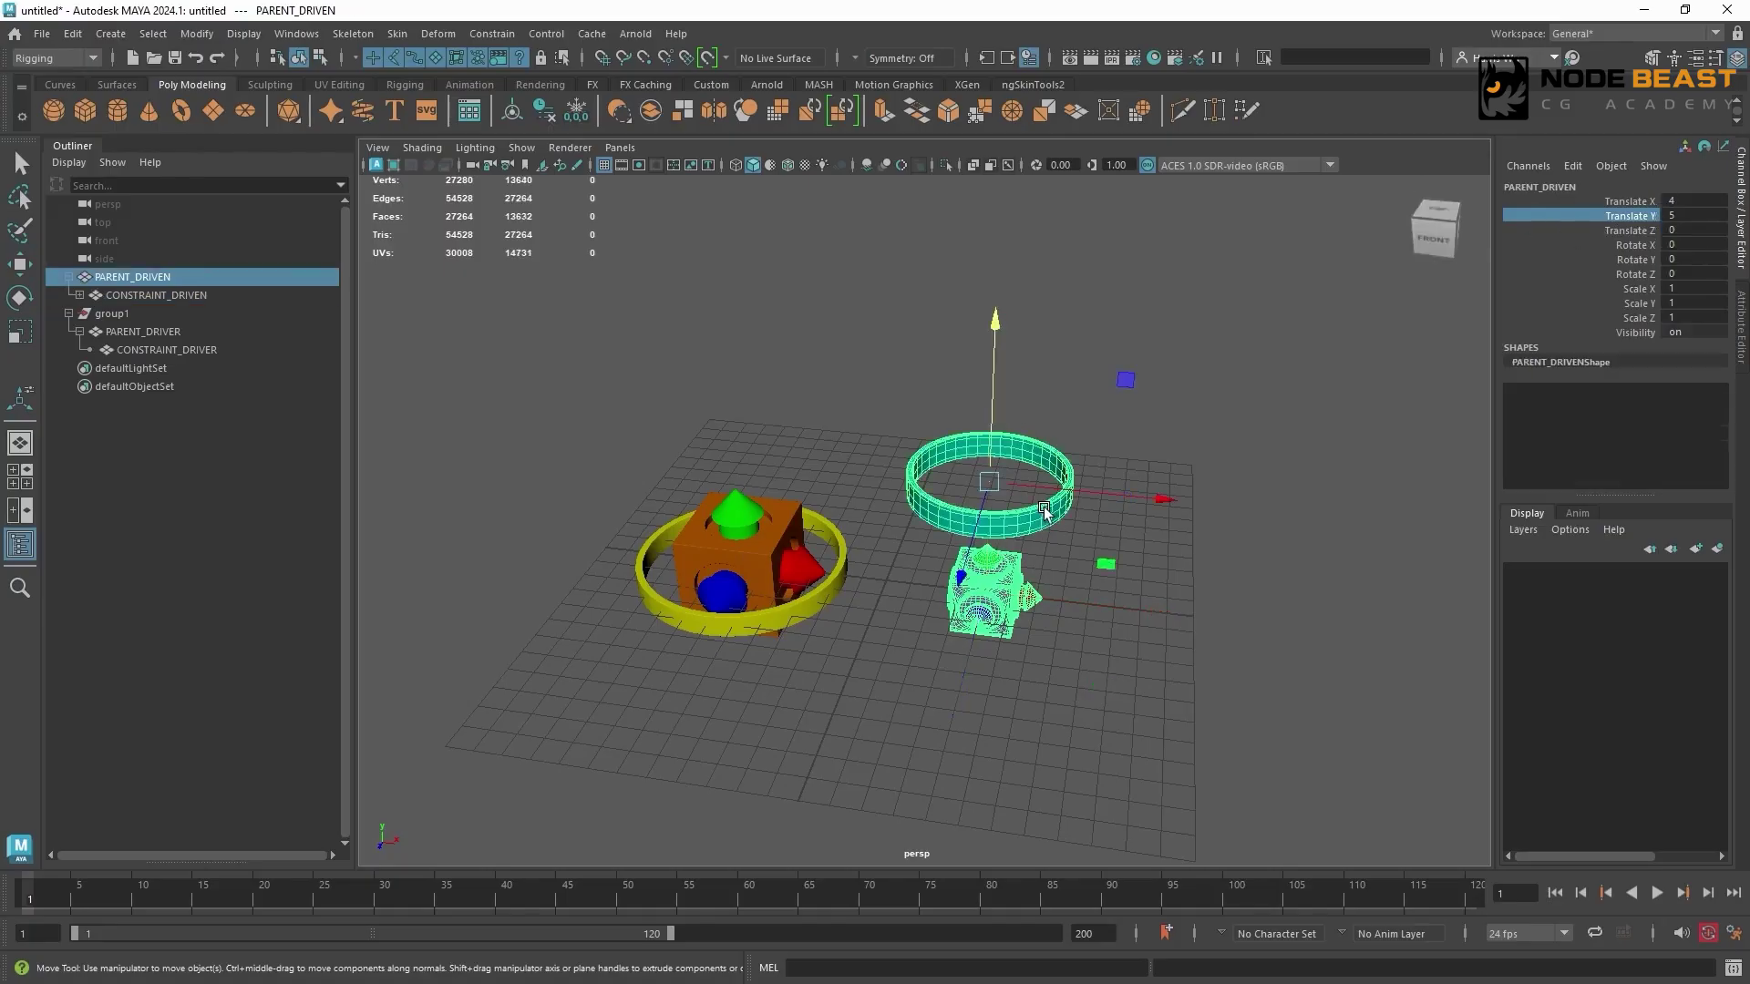
left_click_drag(991, 438, 969, 275)
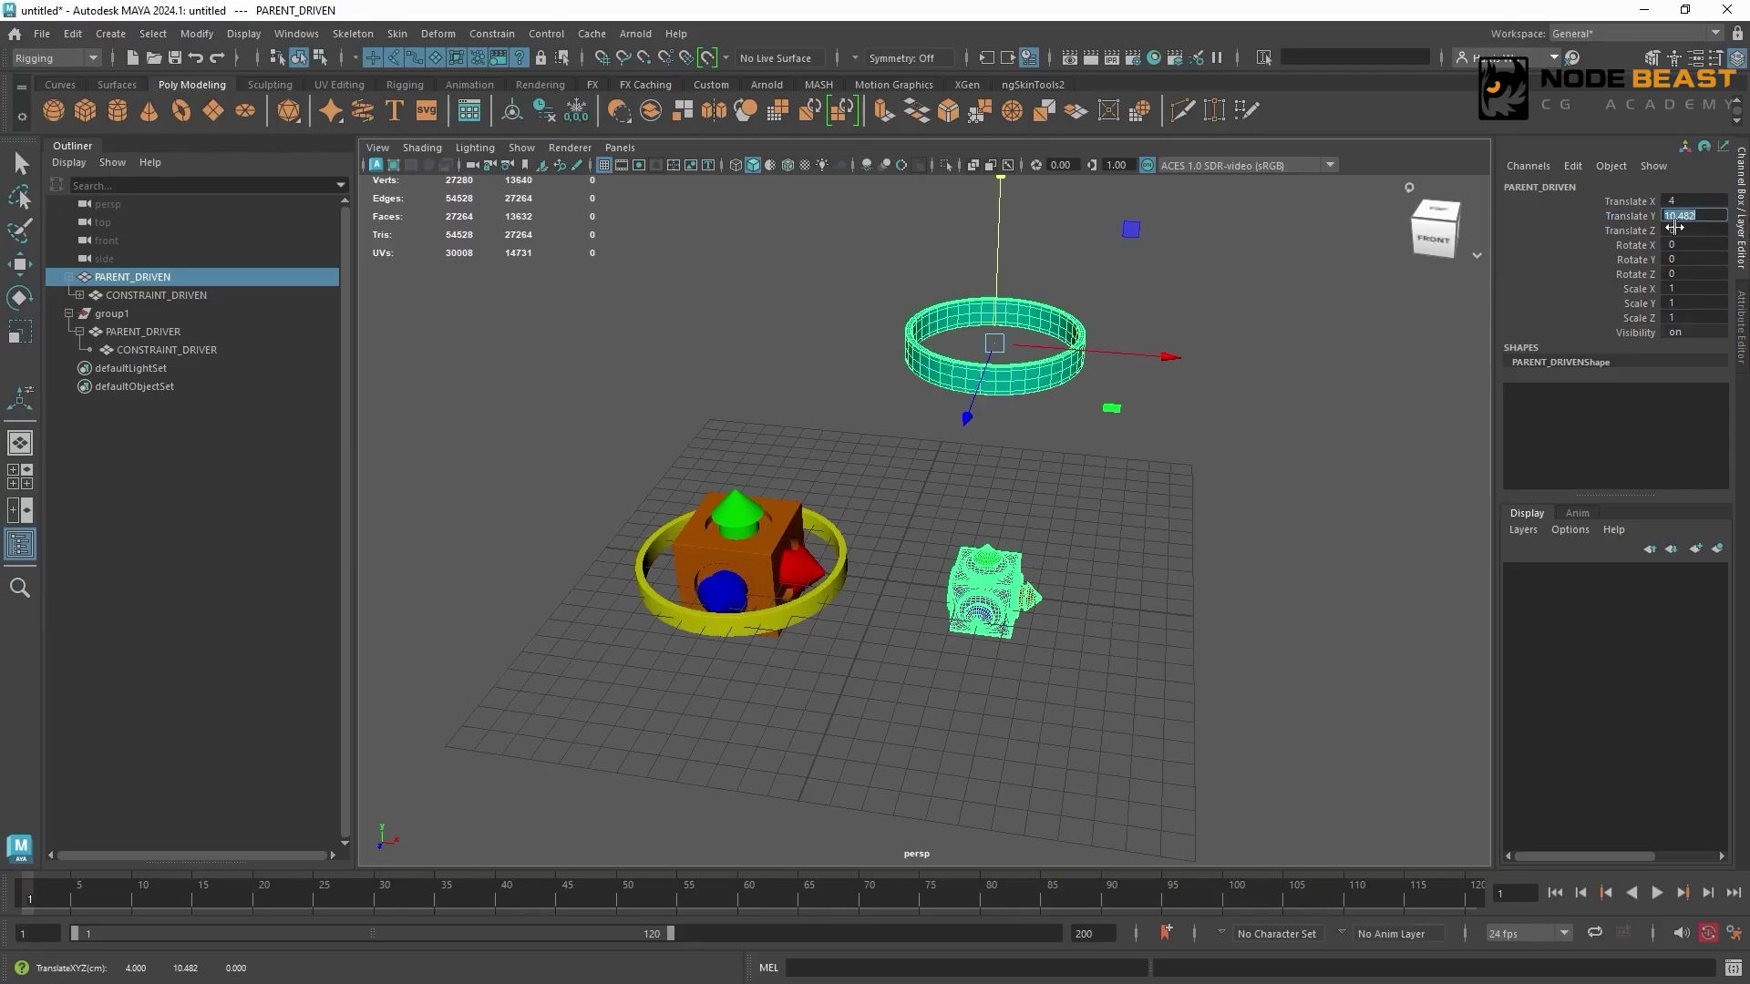
left_click(998, 592)
left_click(1638, 216)
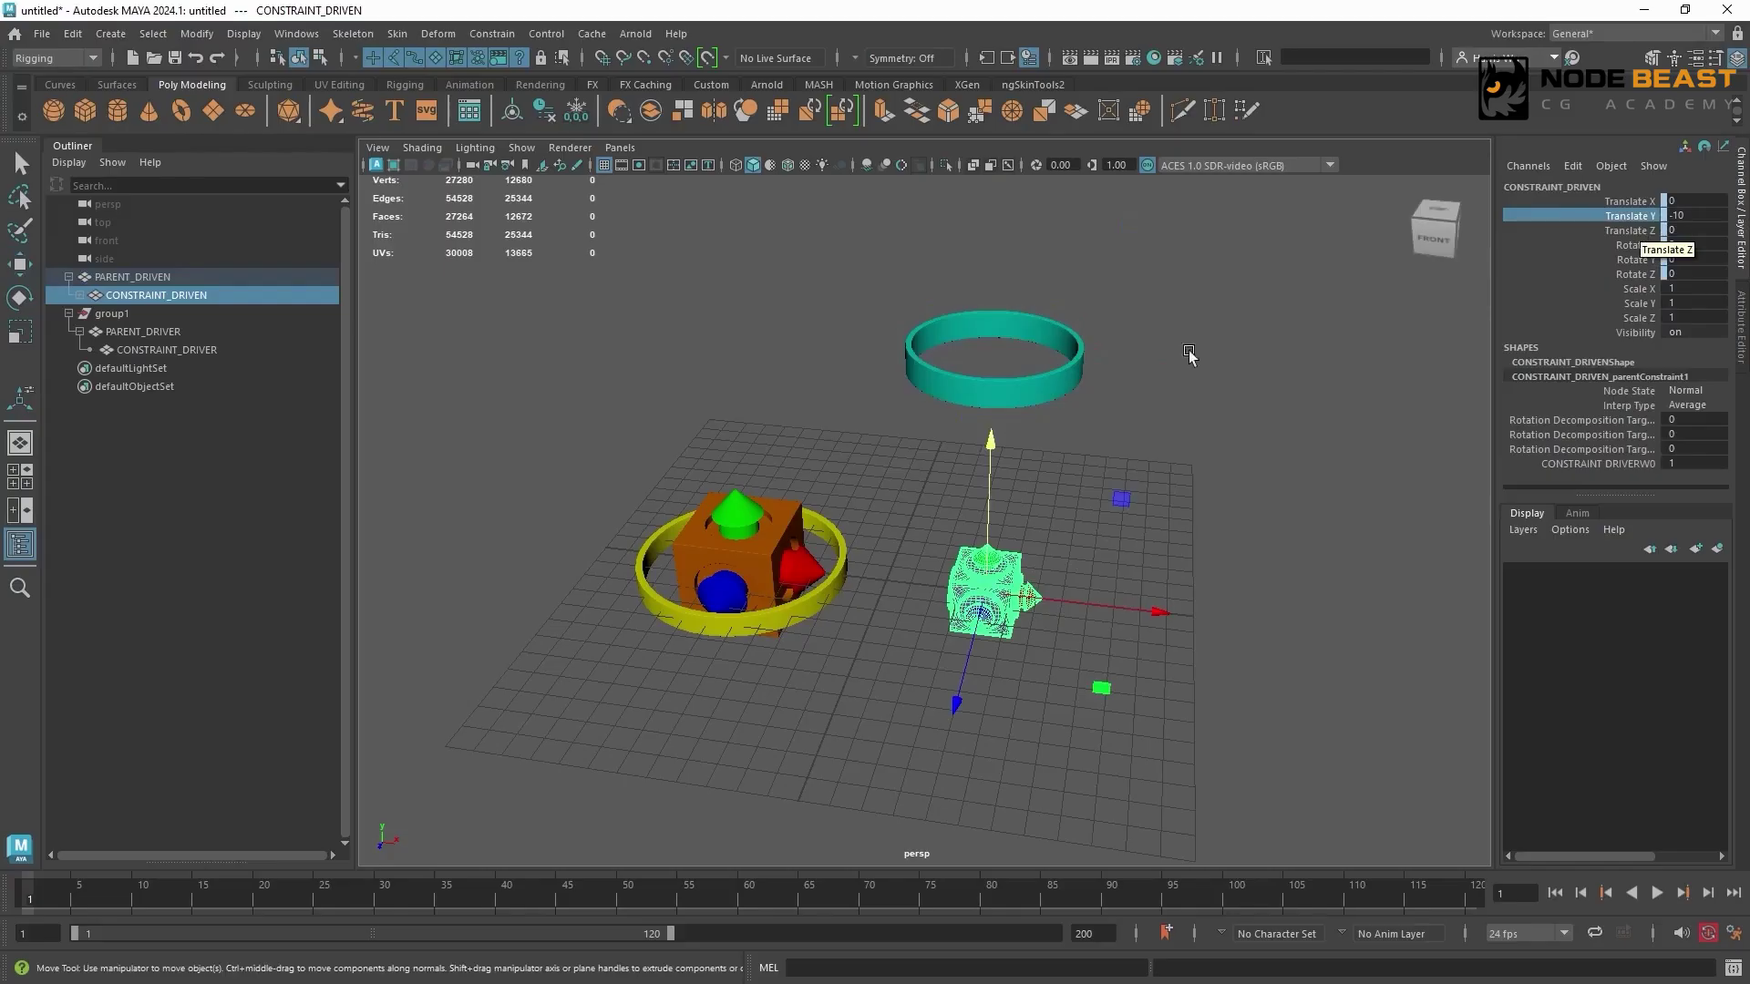
Return the PARENT_DRIVEN ring to 0 in Translate Y, and duplicate the CONSTRAINT_DRIVEN cube.
left_click(1076, 363)
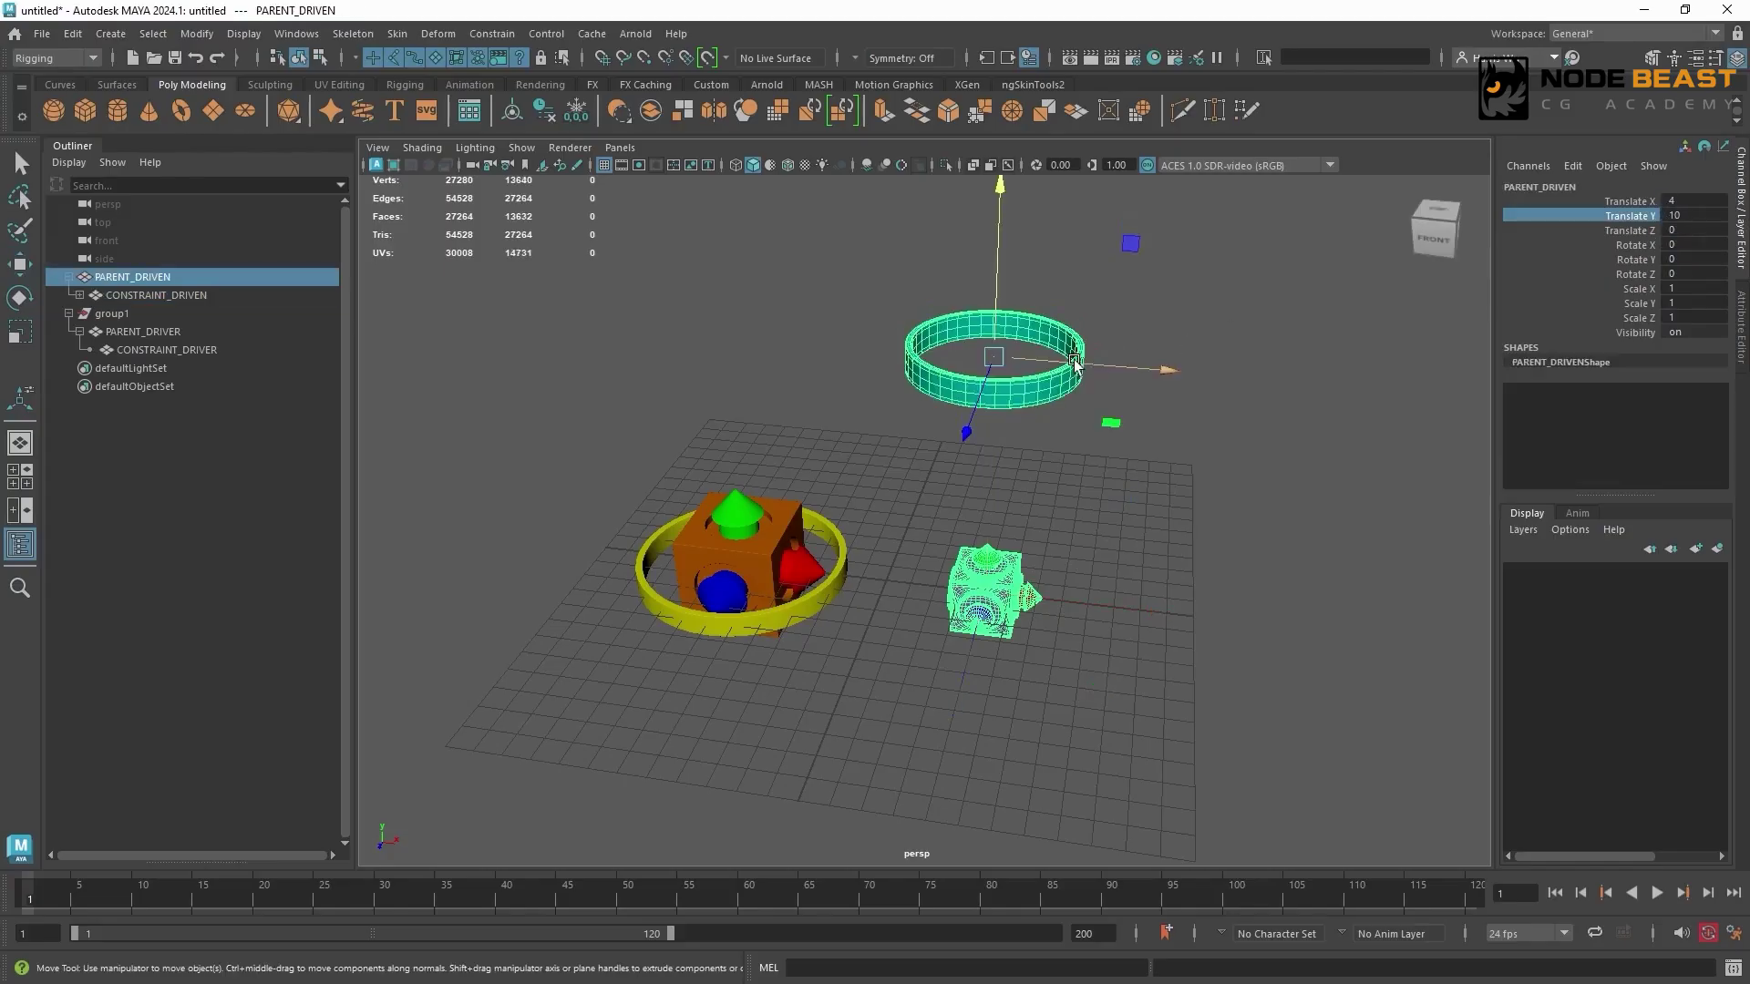
left_click(1682, 218)
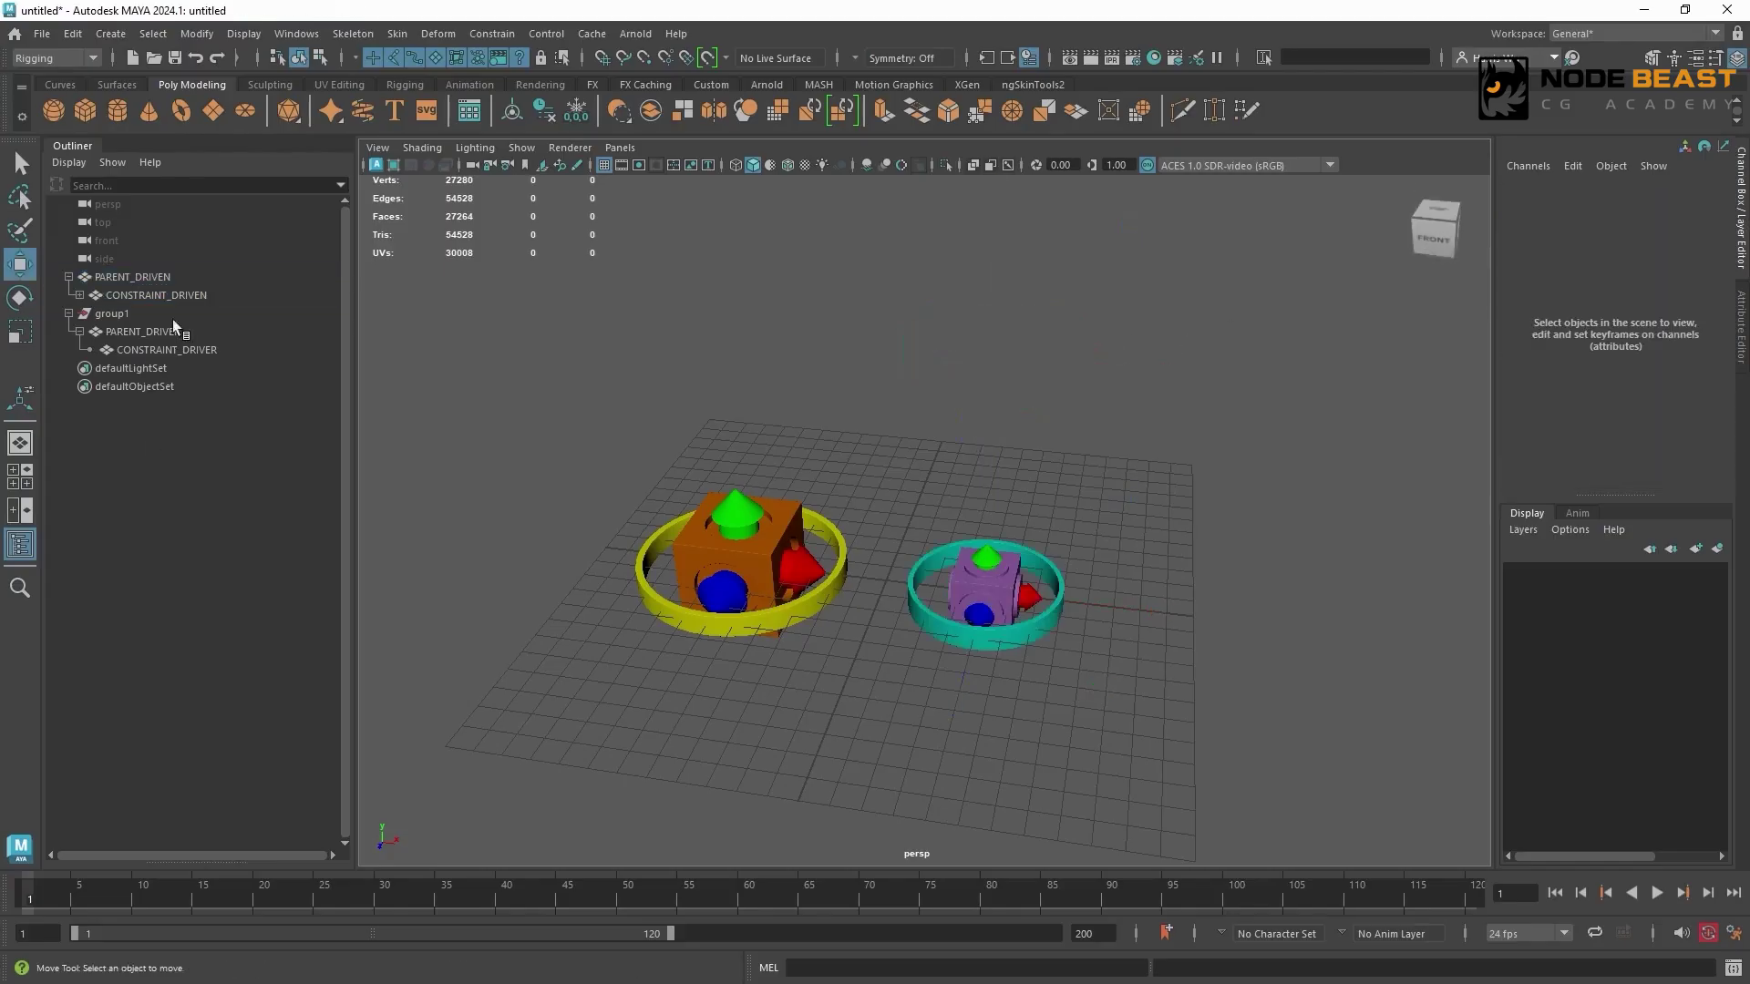
left_click(187, 296)
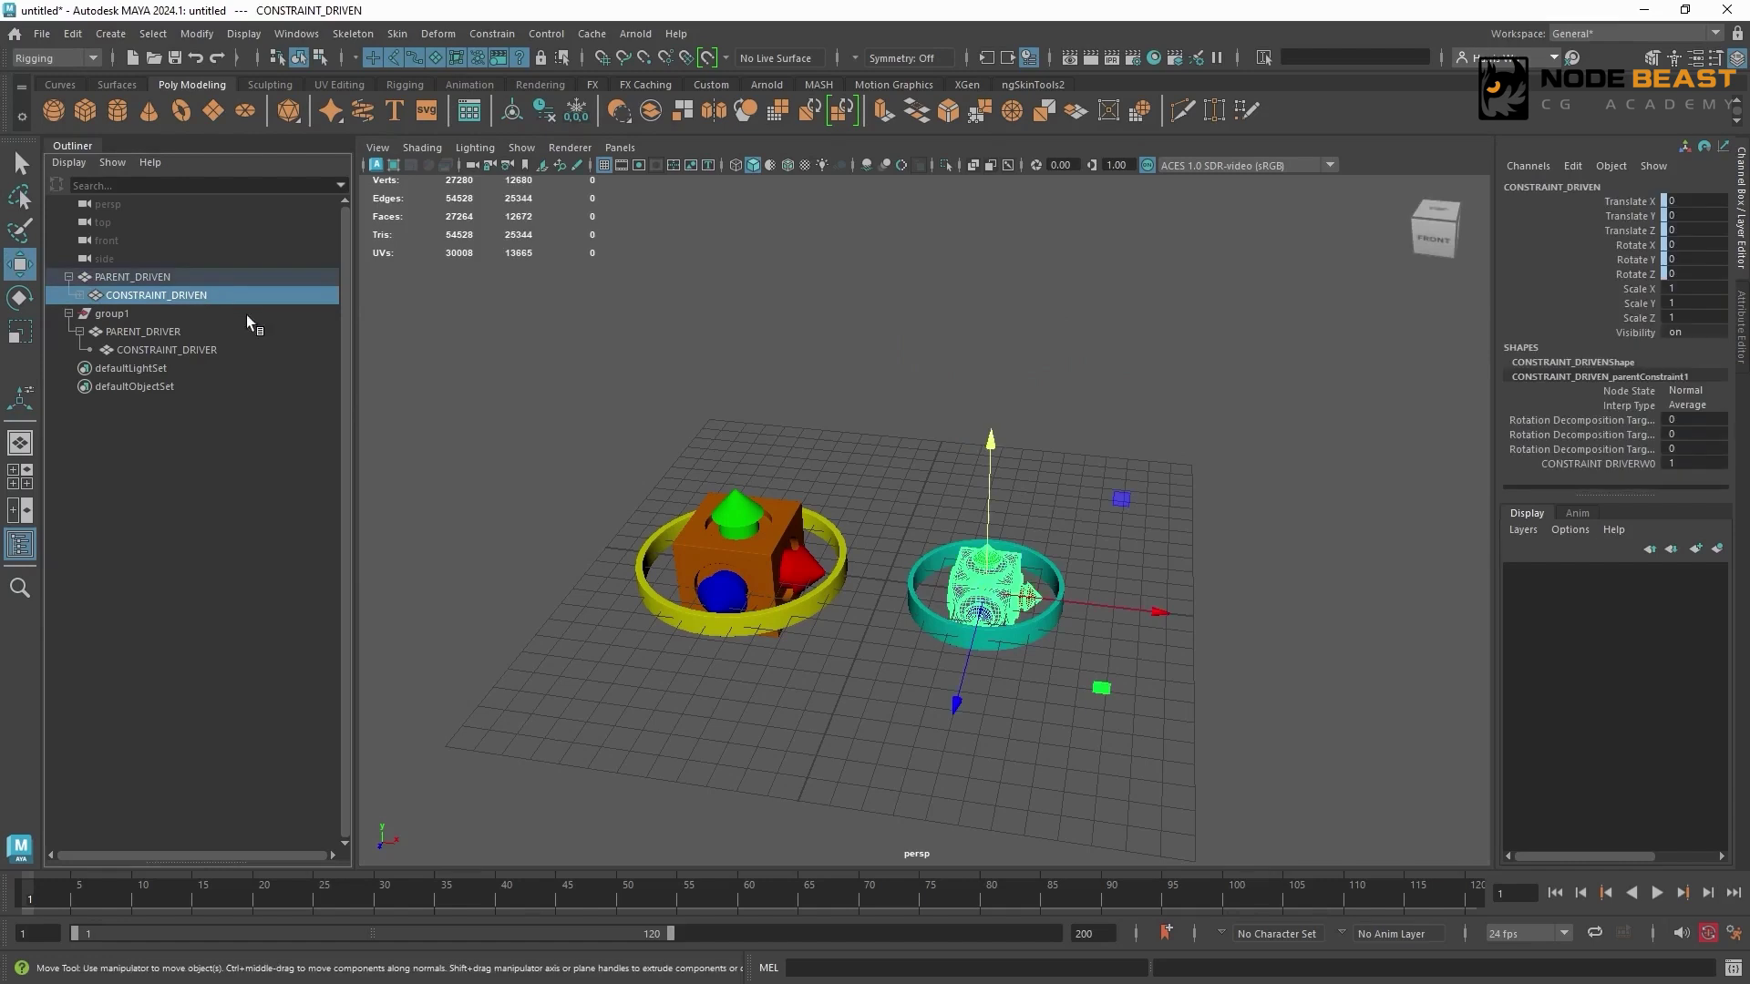
key("ctrl+d")
Raise the PARENT_DRIVEN ring with its child cubes, and set its Translate Y to 5.
left_click(1068, 590)
left_click(1062, 593)
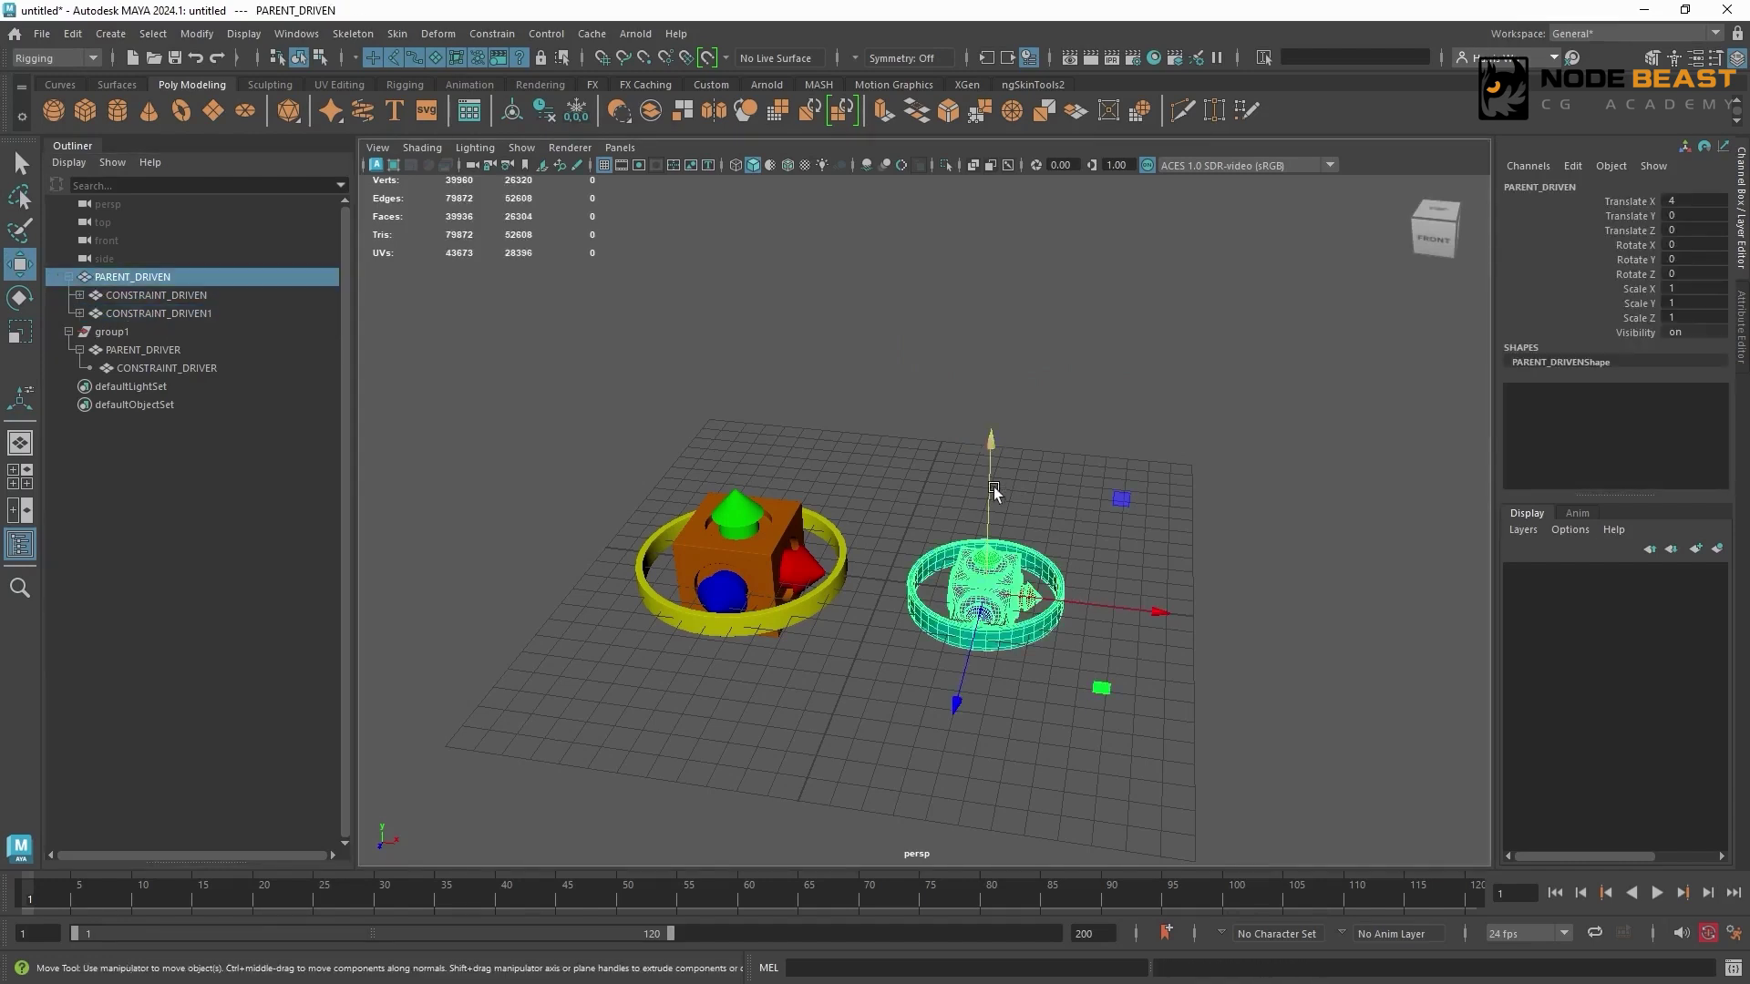
left_click_drag(993, 487, 955, 283)
left_click(1694, 215)
type("5")
key("Return")
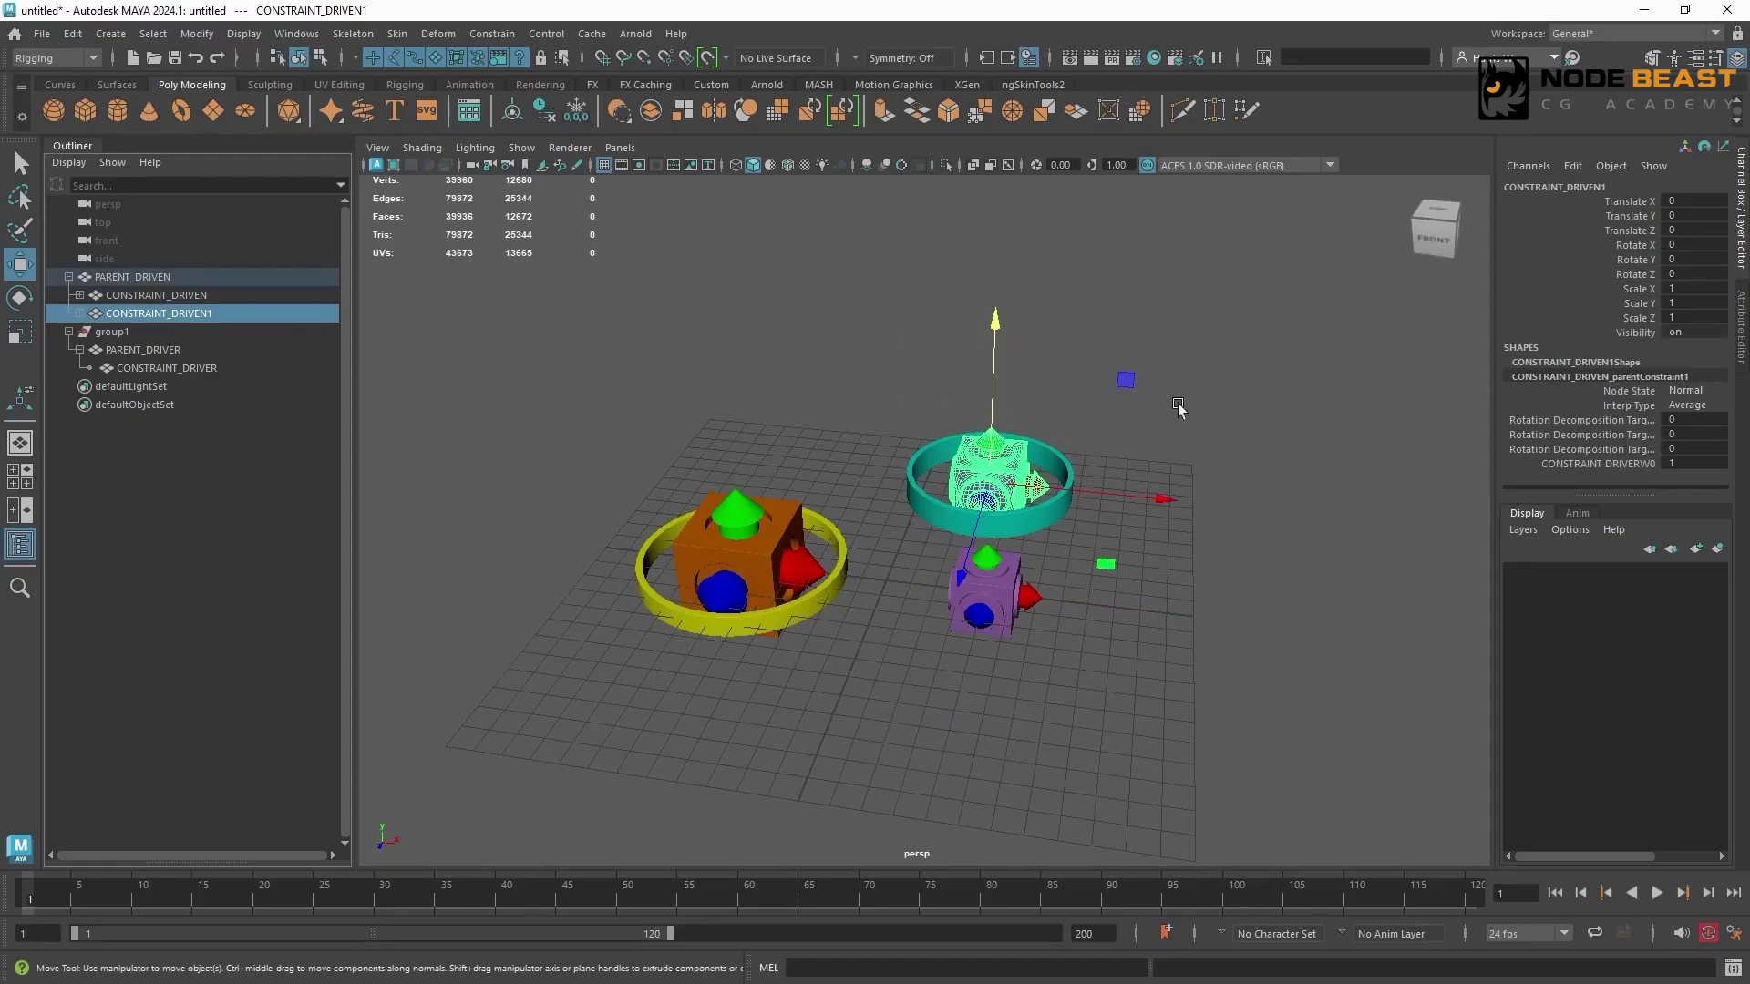
Examine the translate, rotate and scale channels of the duplicated cube, and compare them with CONSTRAINT_DRIVER.
left_click(1638, 201)
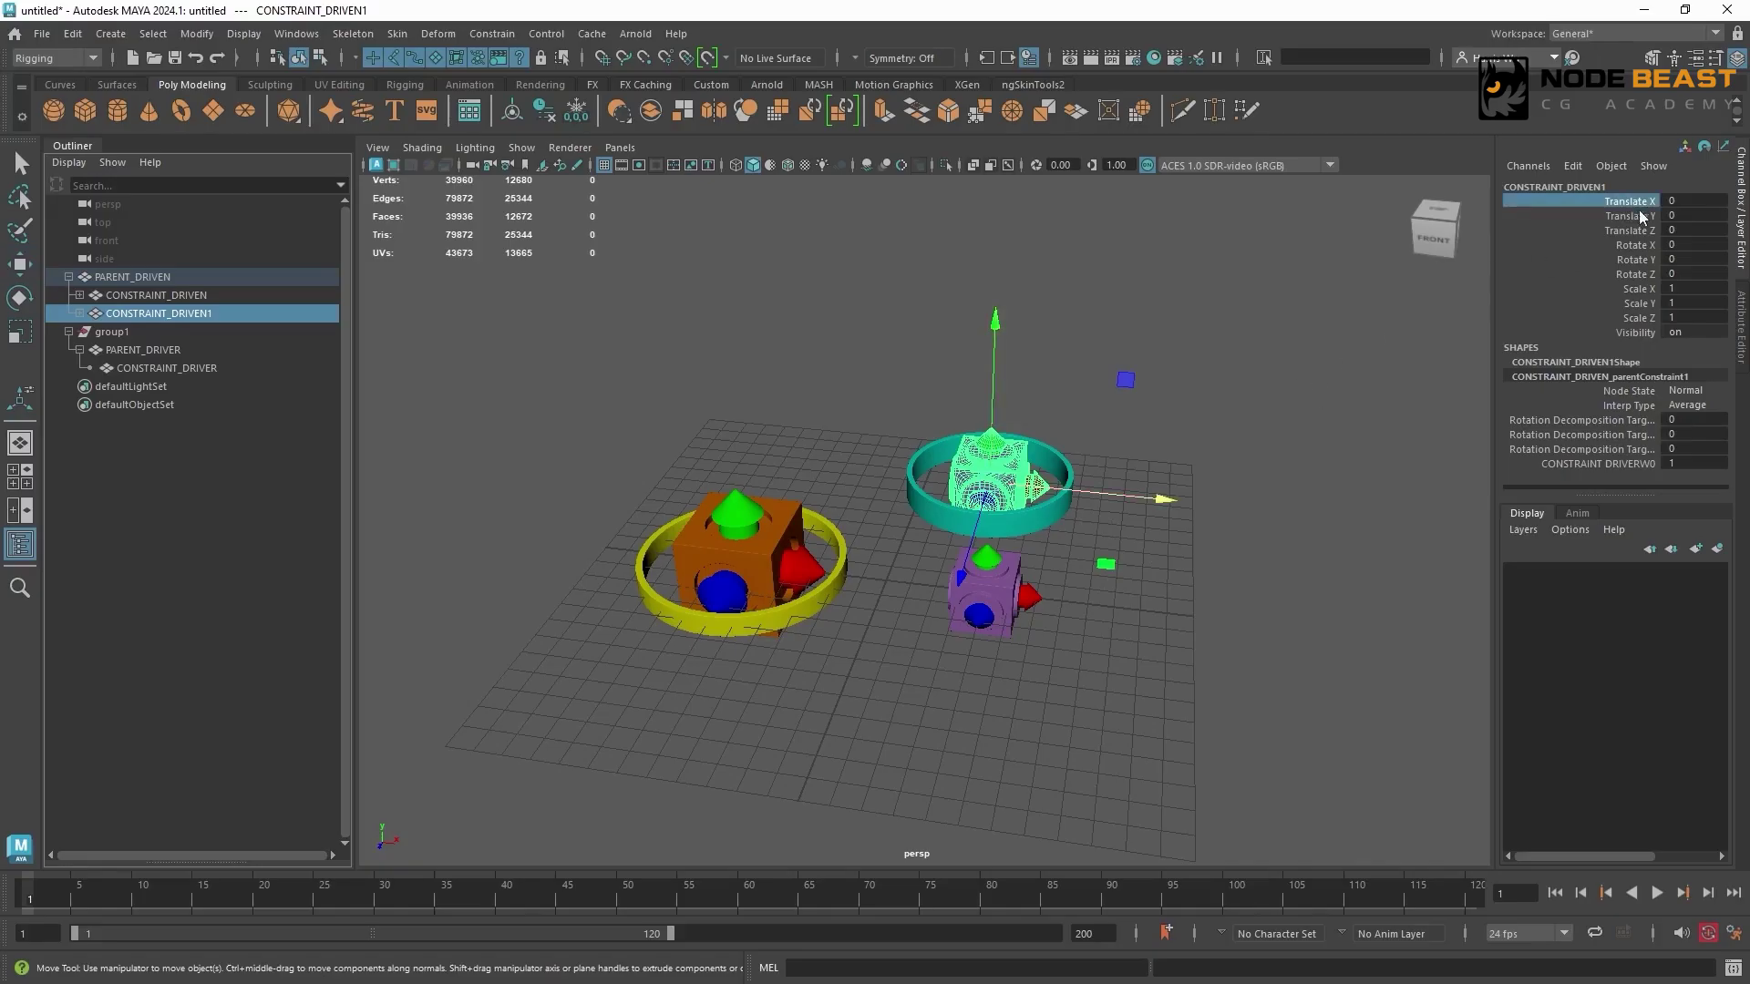
left_click_drag(1638, 210, 1640, 321)
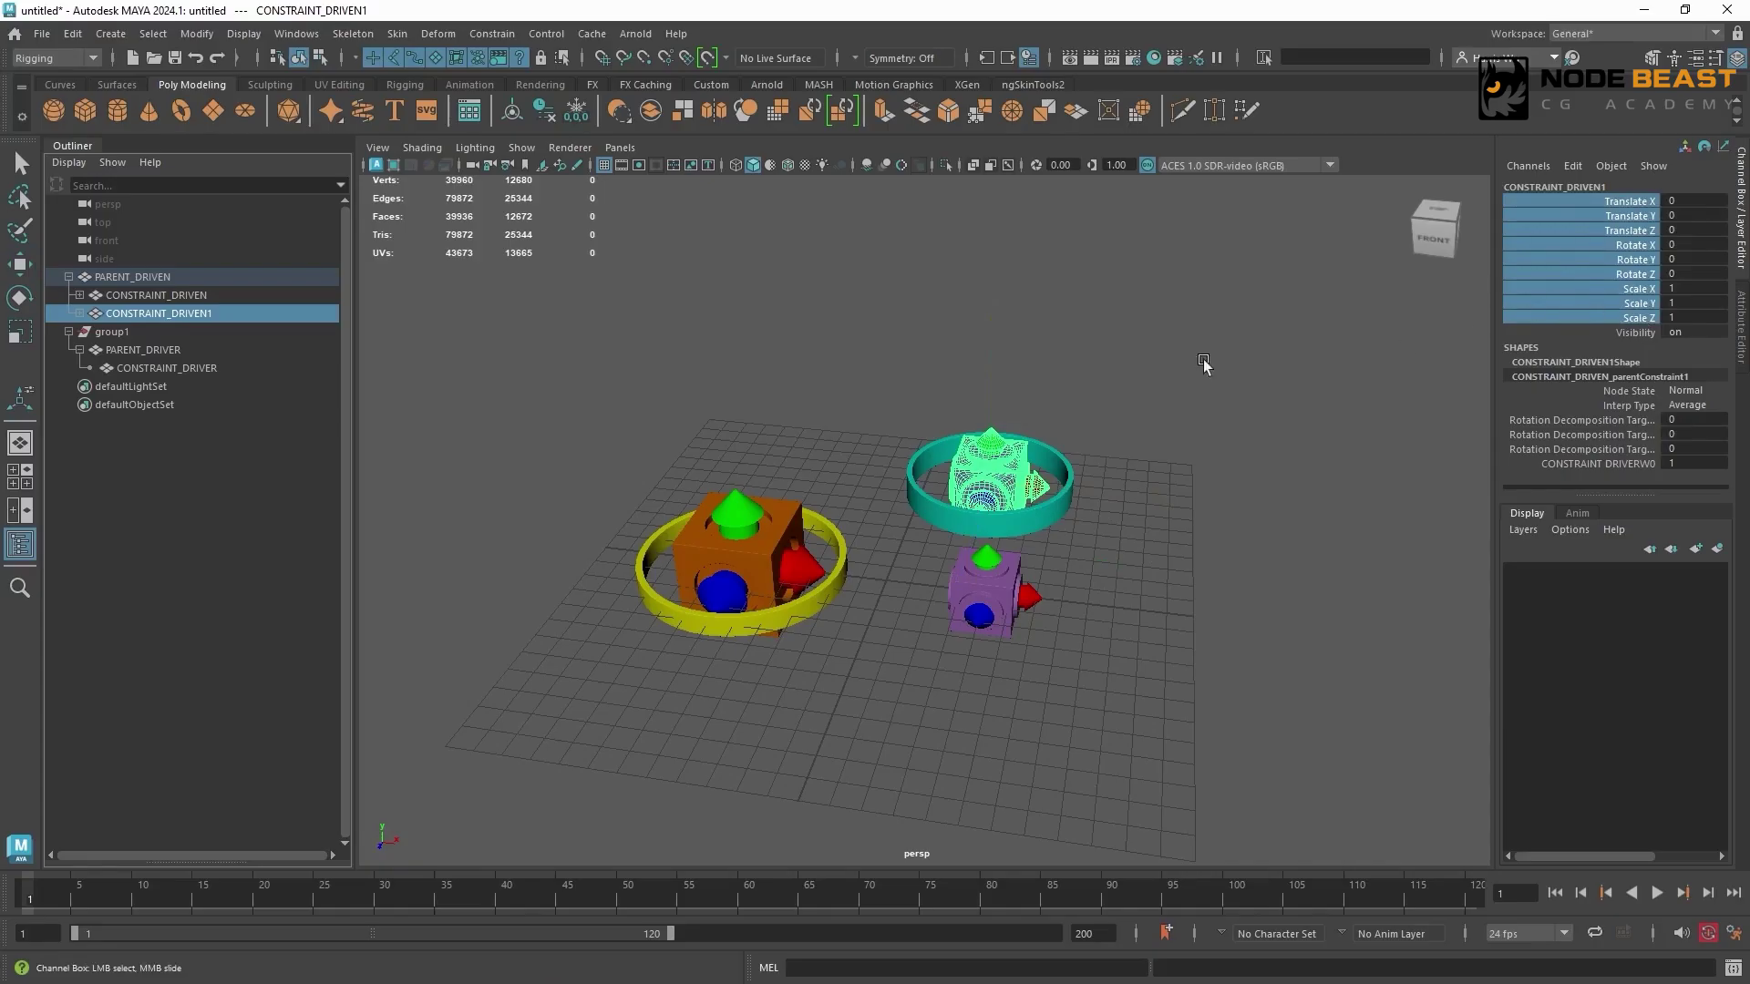
left_click(774, 517)
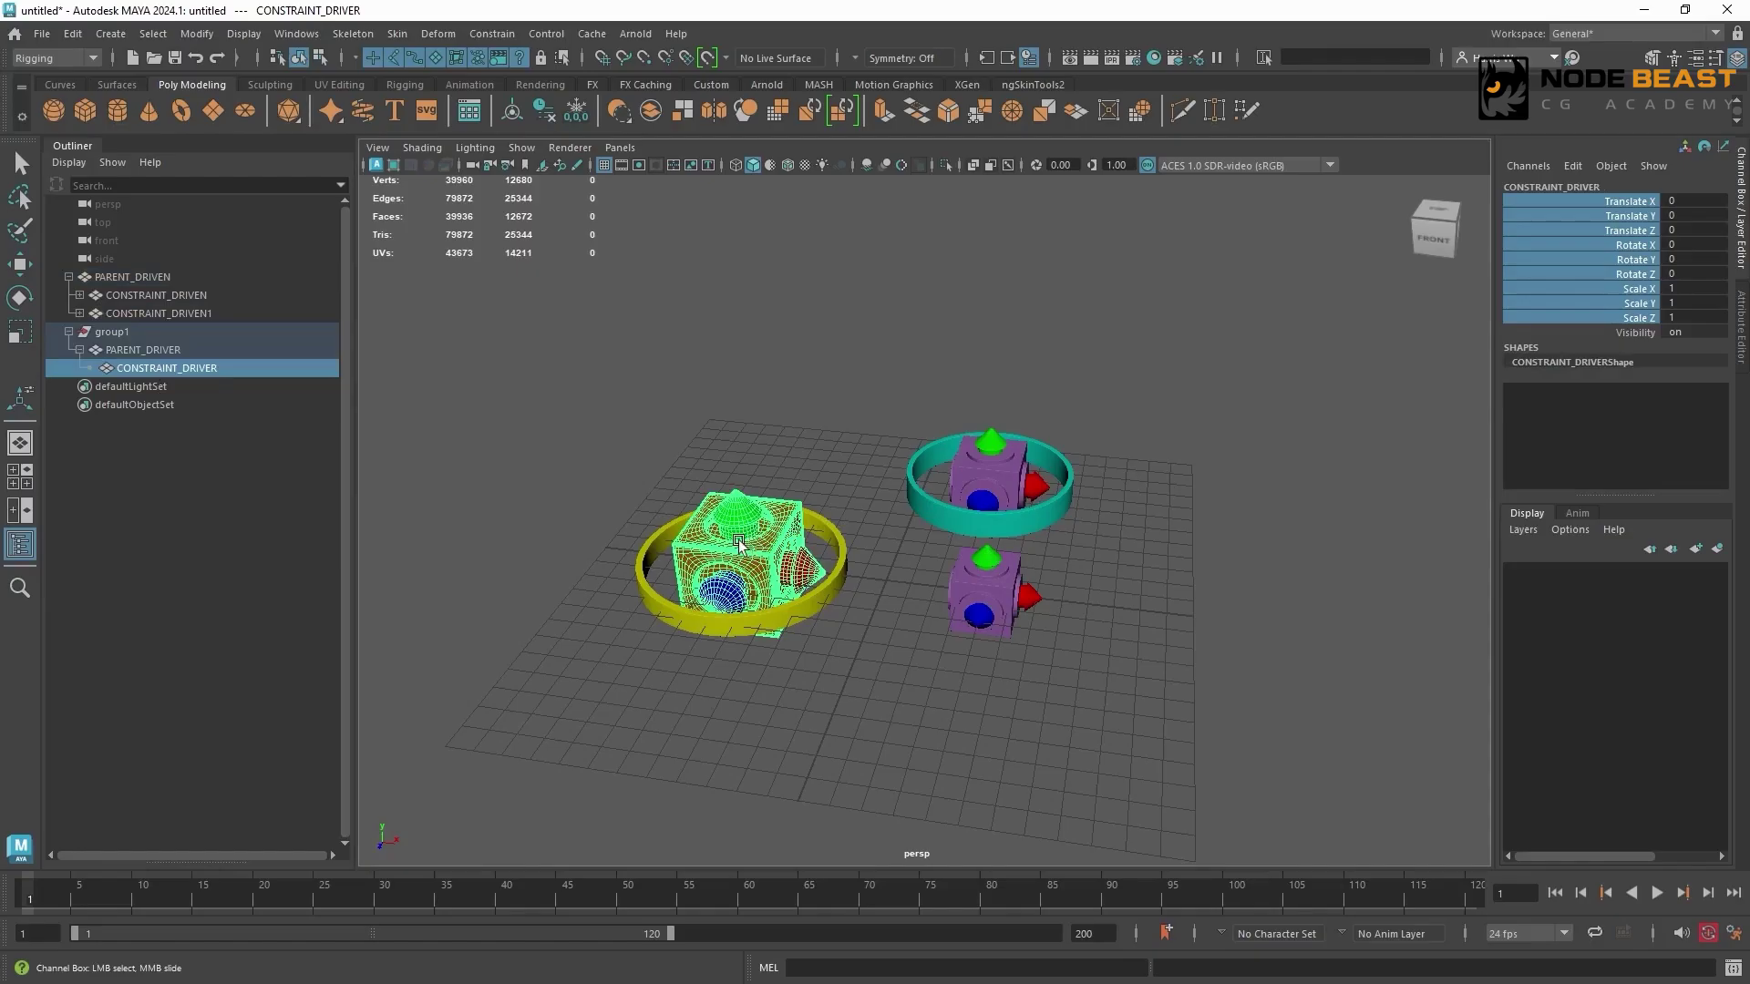
Move the duplicated cube down onto the original constrained cube, to -5 in Translate Y, and highlight that channel.
left_click(158, 312)
key("w")
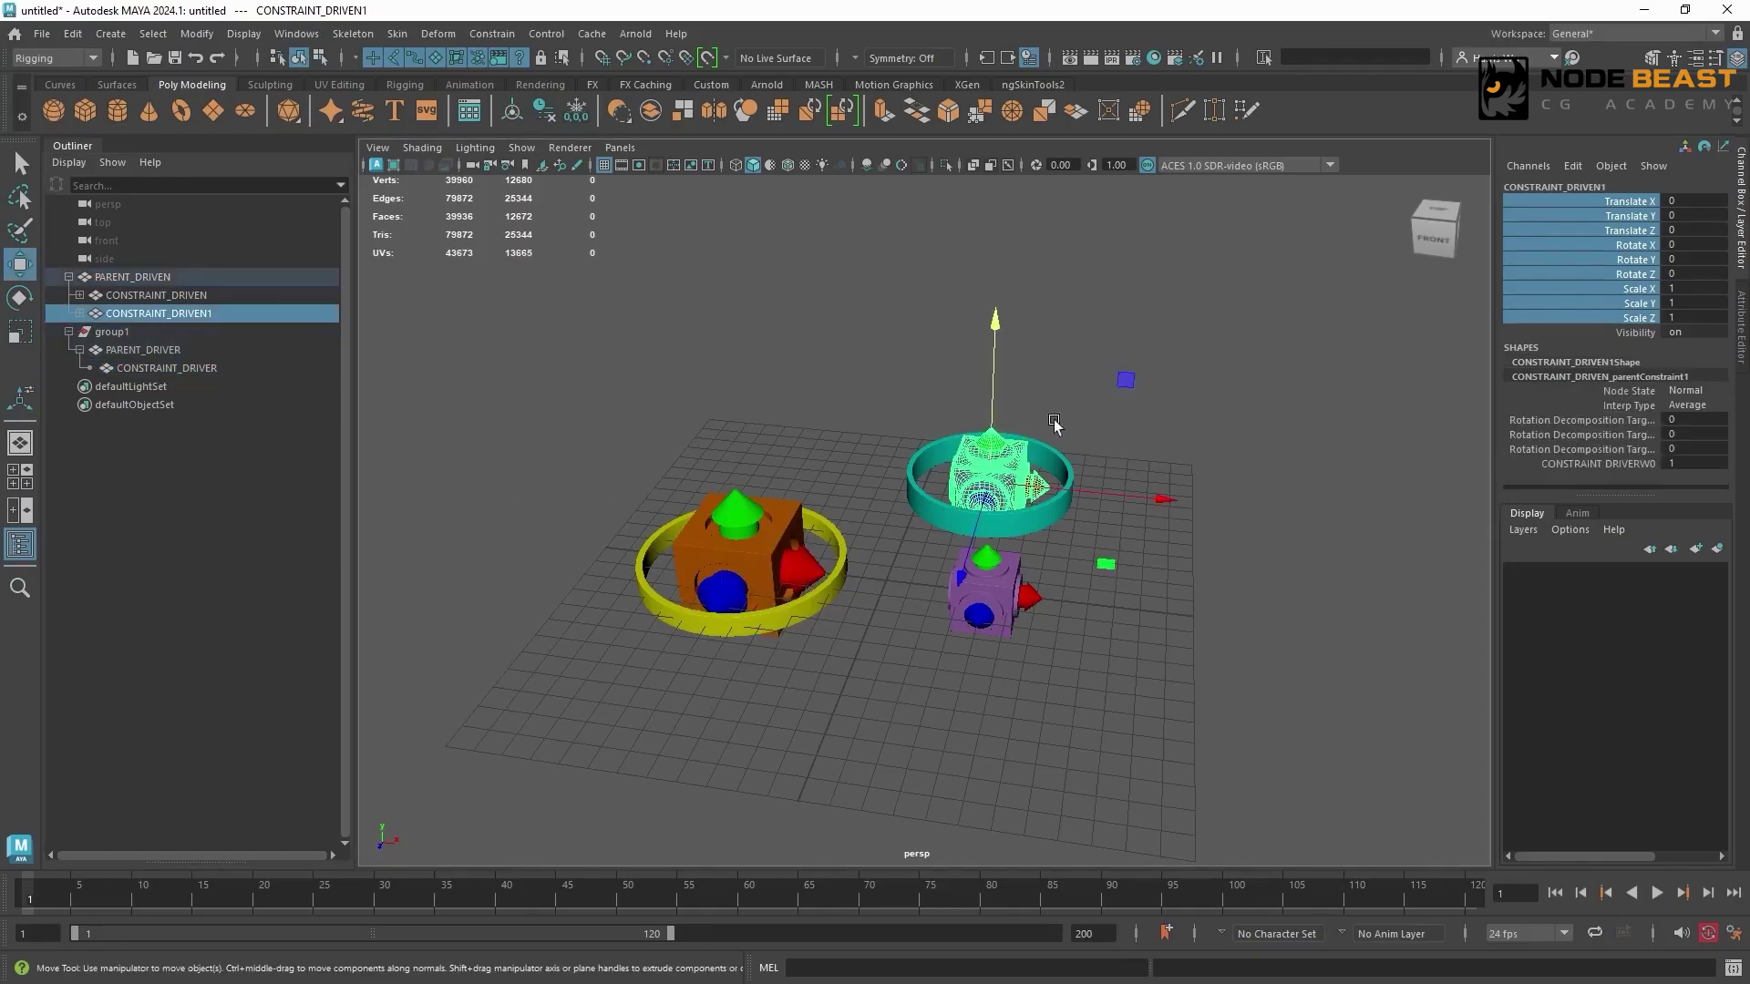
left_click_drag(995, 460, 998, 583)
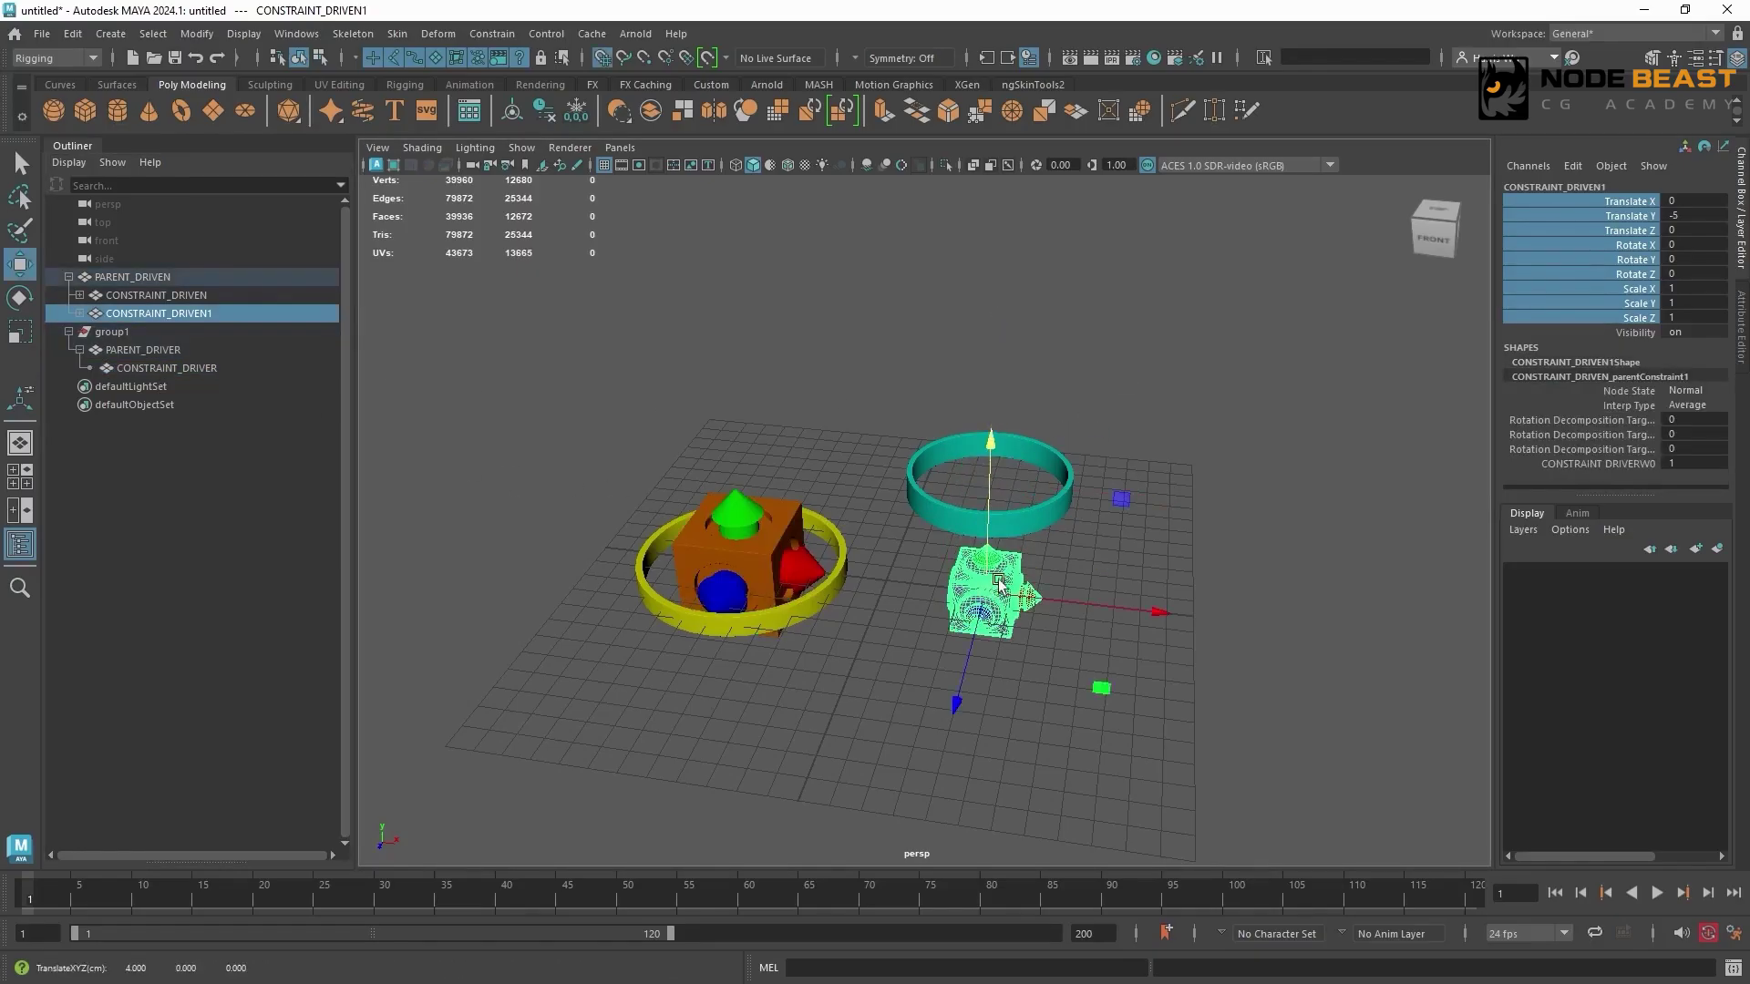
left_click(1632, 216)
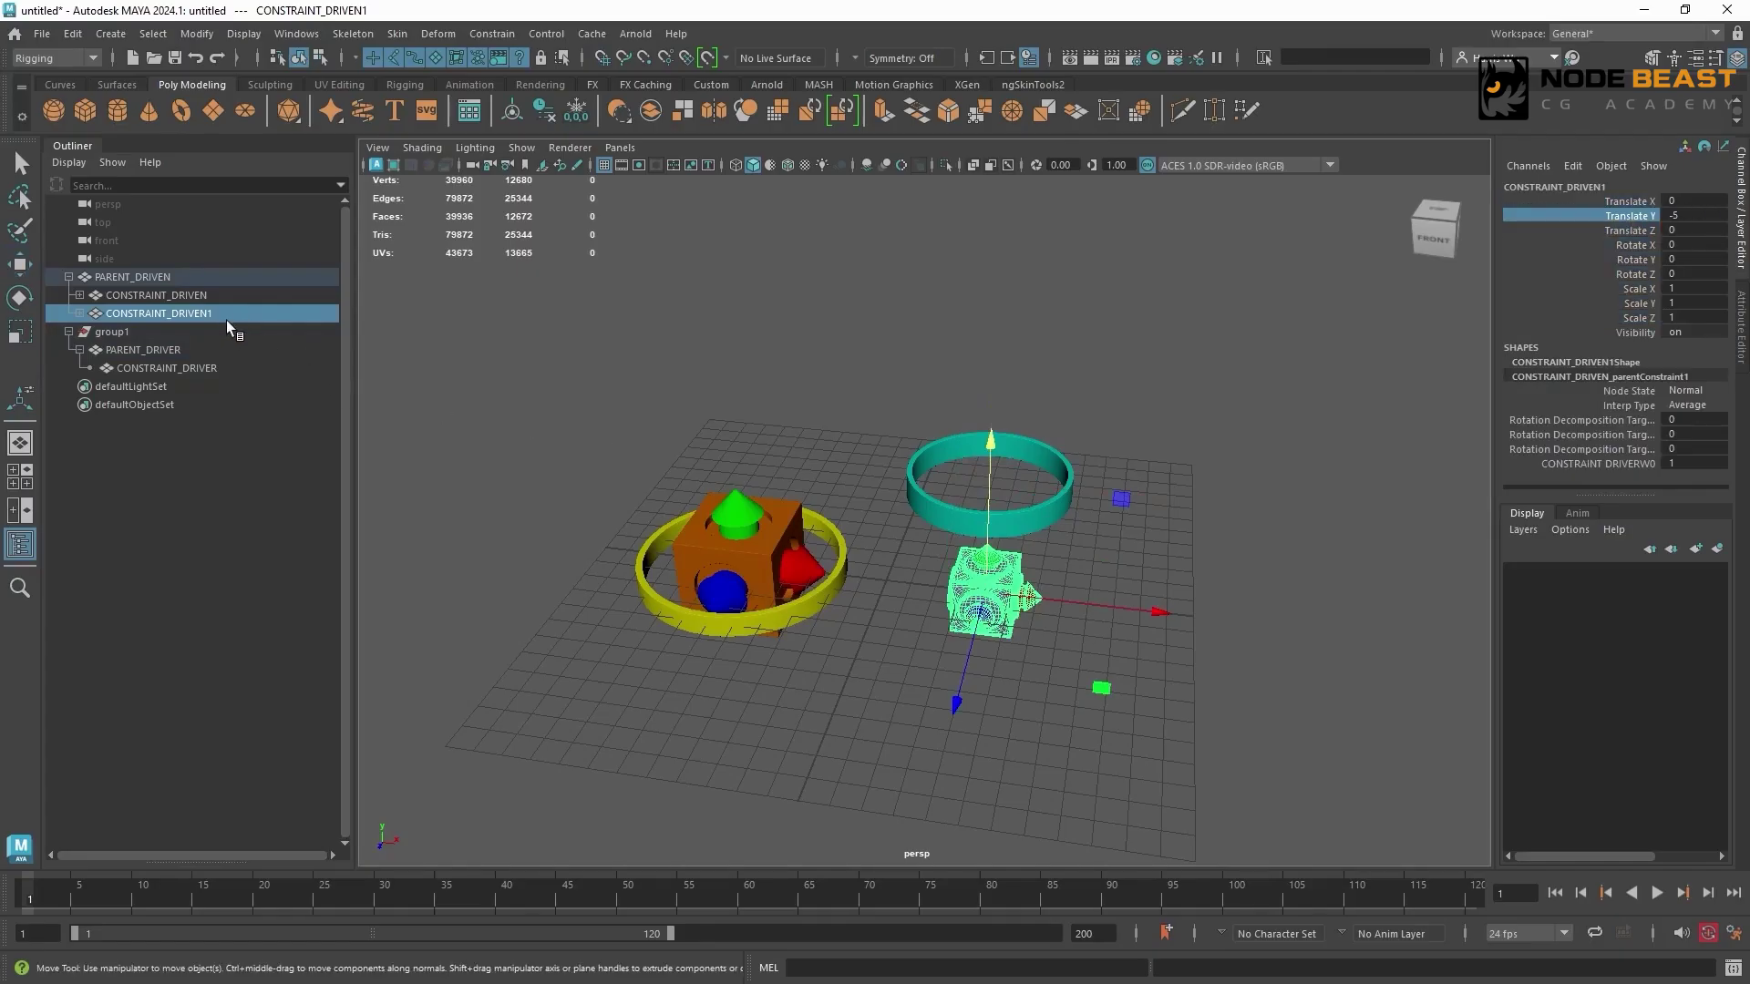
Delete the duplicated cube, and highlight the translate channels of the original CONSTRAINT_DRIVEN cube.
key("Delete")
left_click(226, 295)
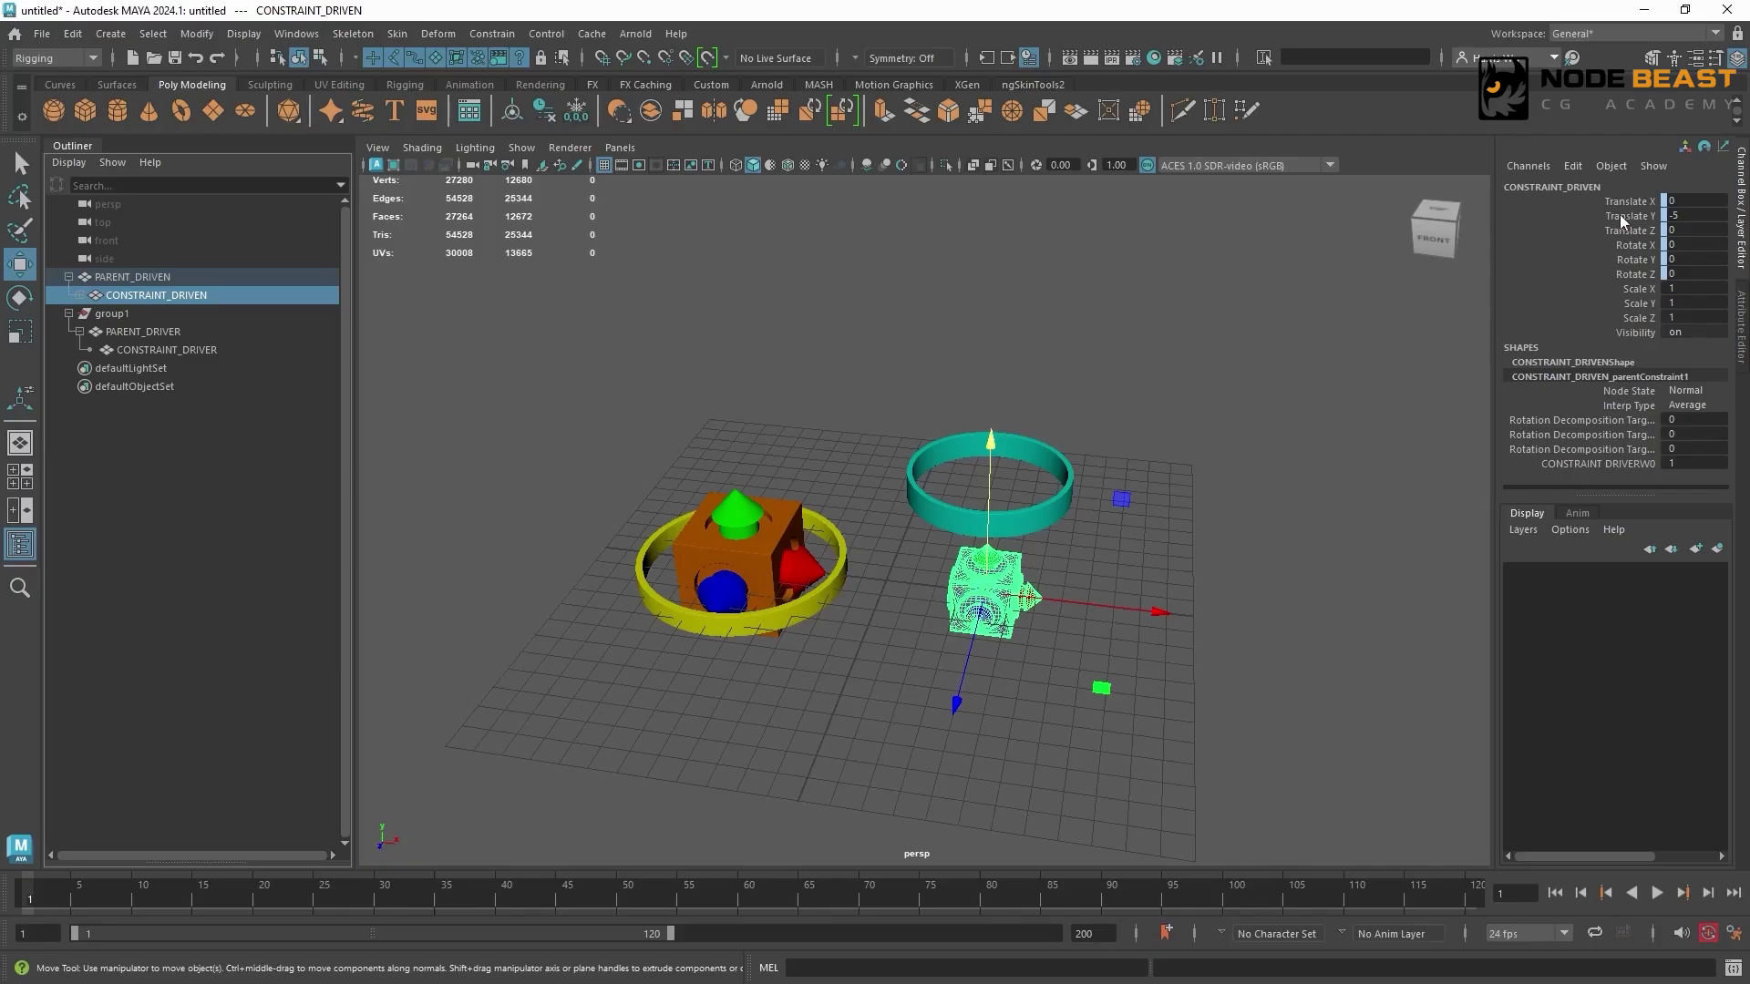
left_click_drag(1622, 200, 1622, 232)
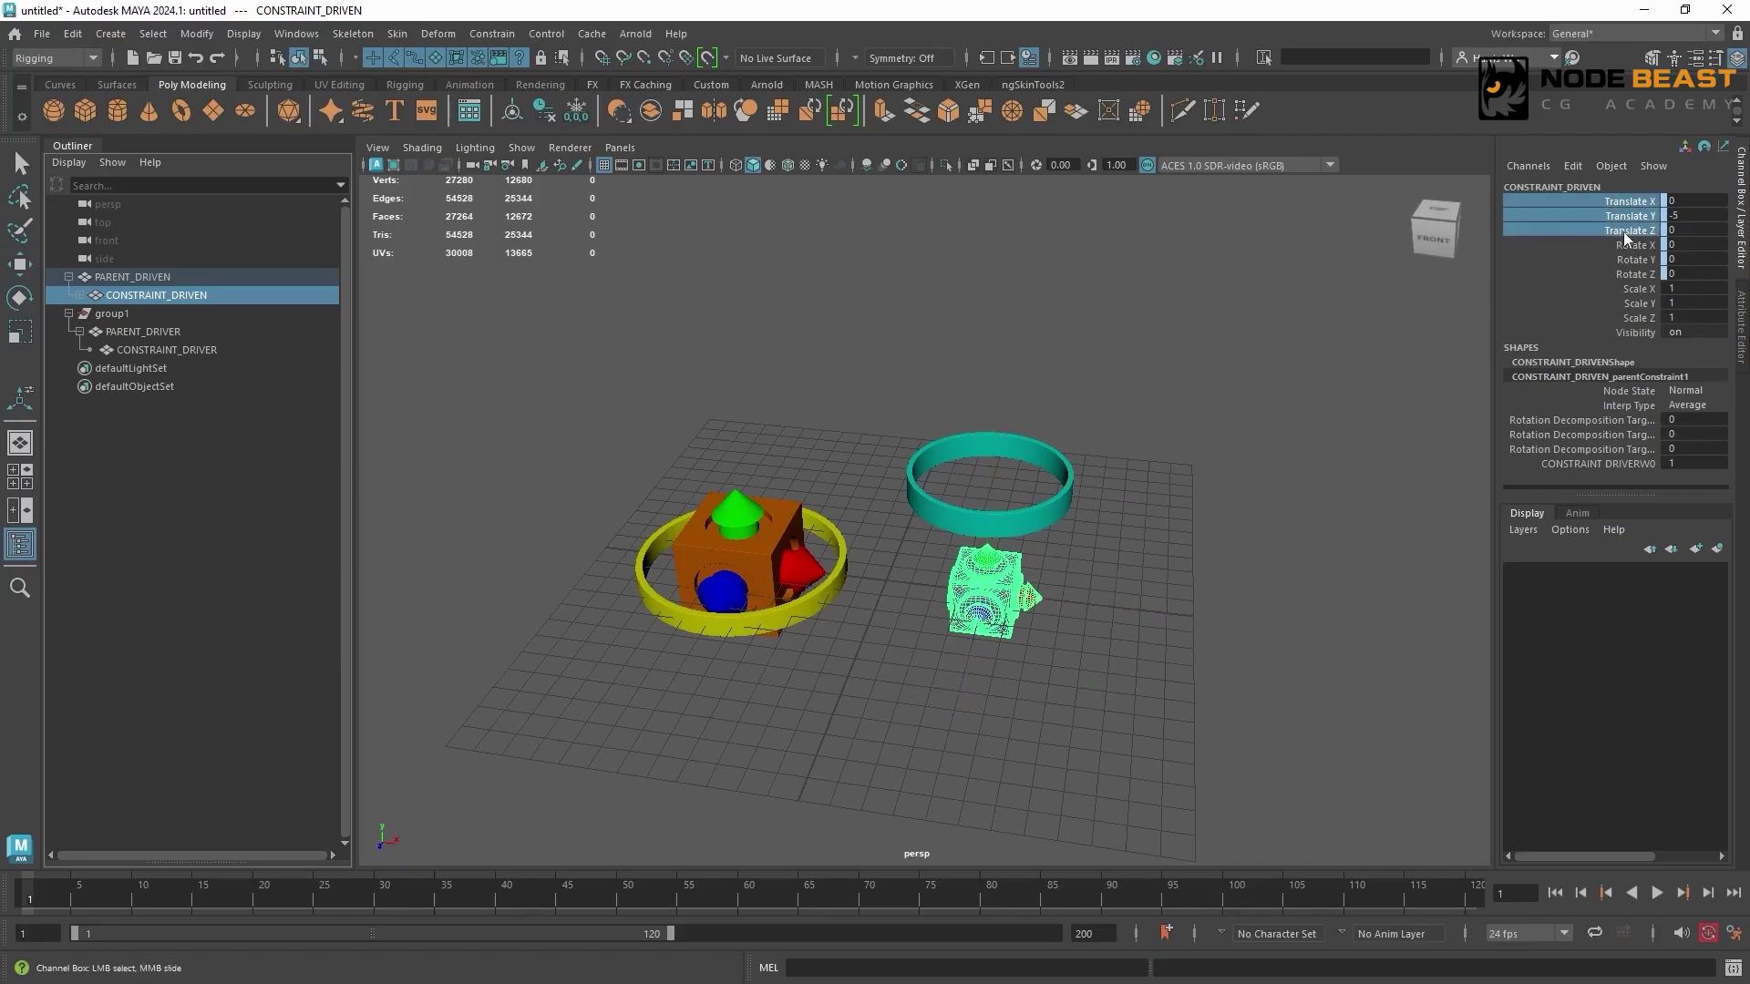